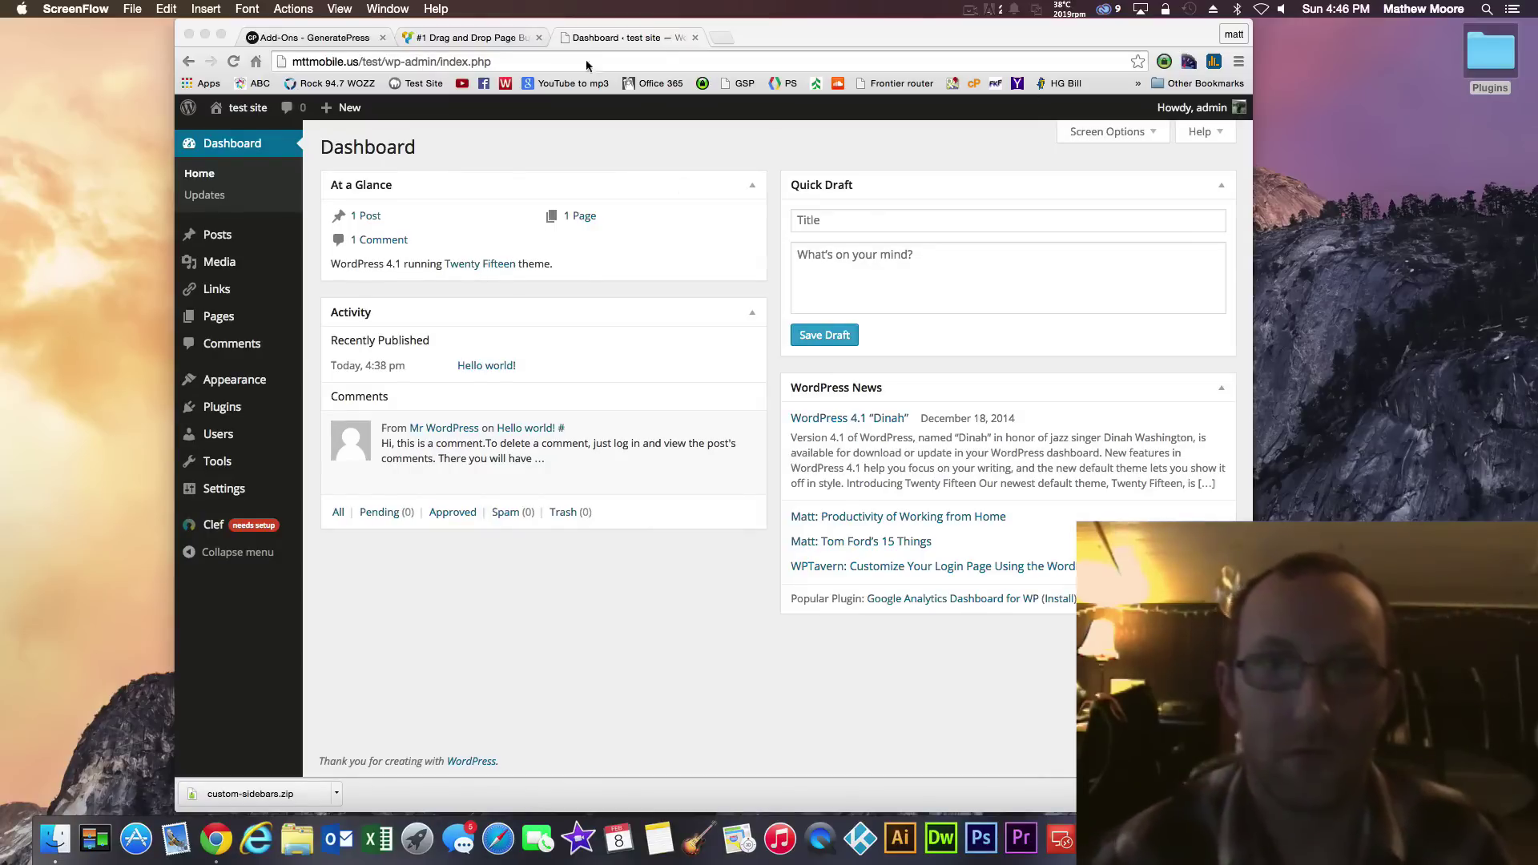
Bring the browser to the front and return to the WordPress dashboard
{"action": "left_click", "coordinate": [629, 42]}
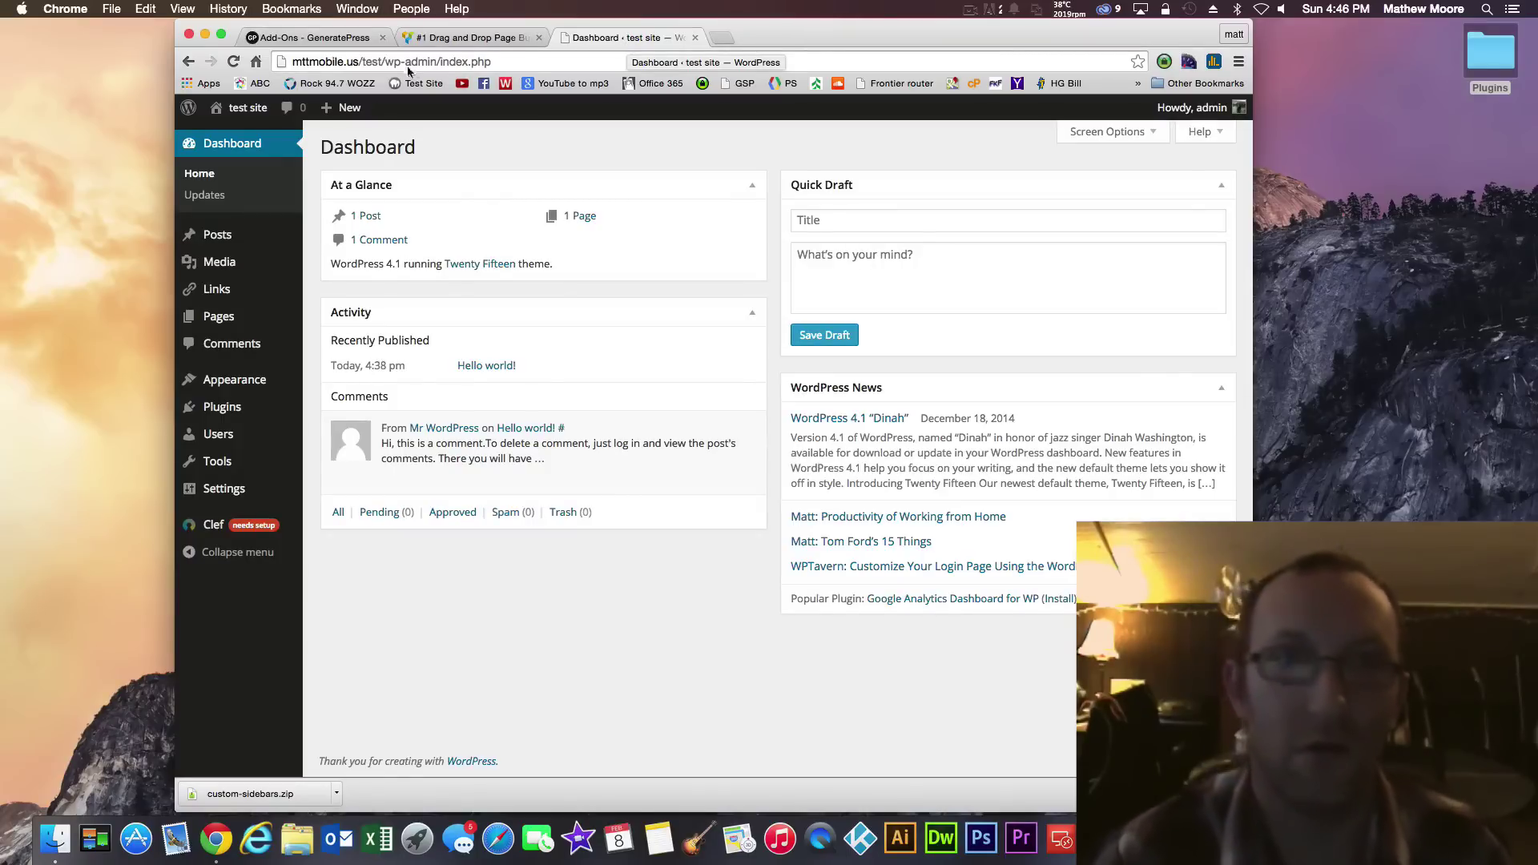
{"action": "left_click", "coordinate": [382, 69]}
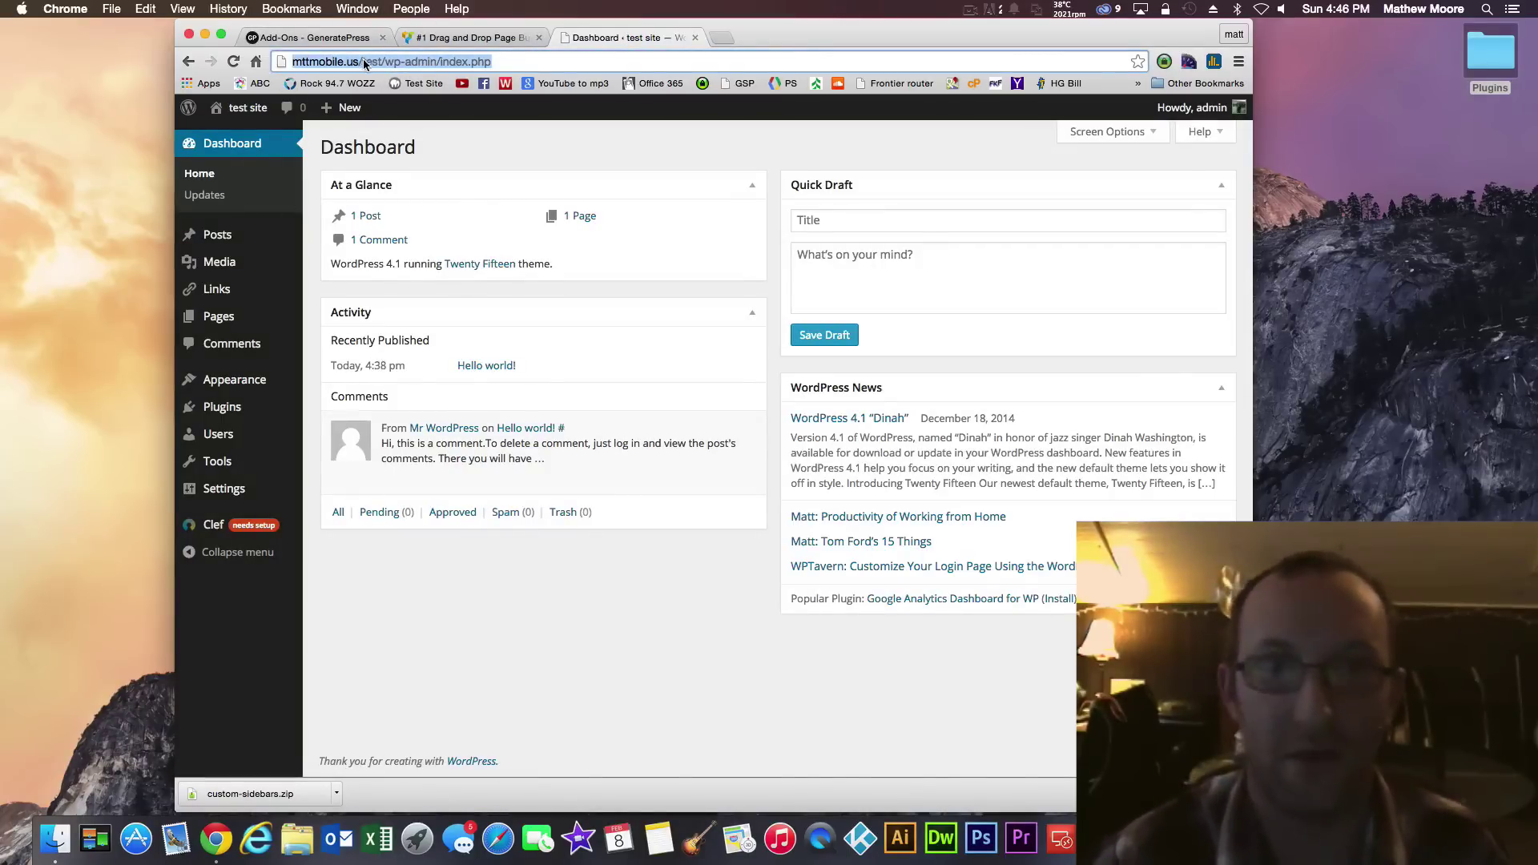
{"action": "left_click", "coordinate": [332, 64]}
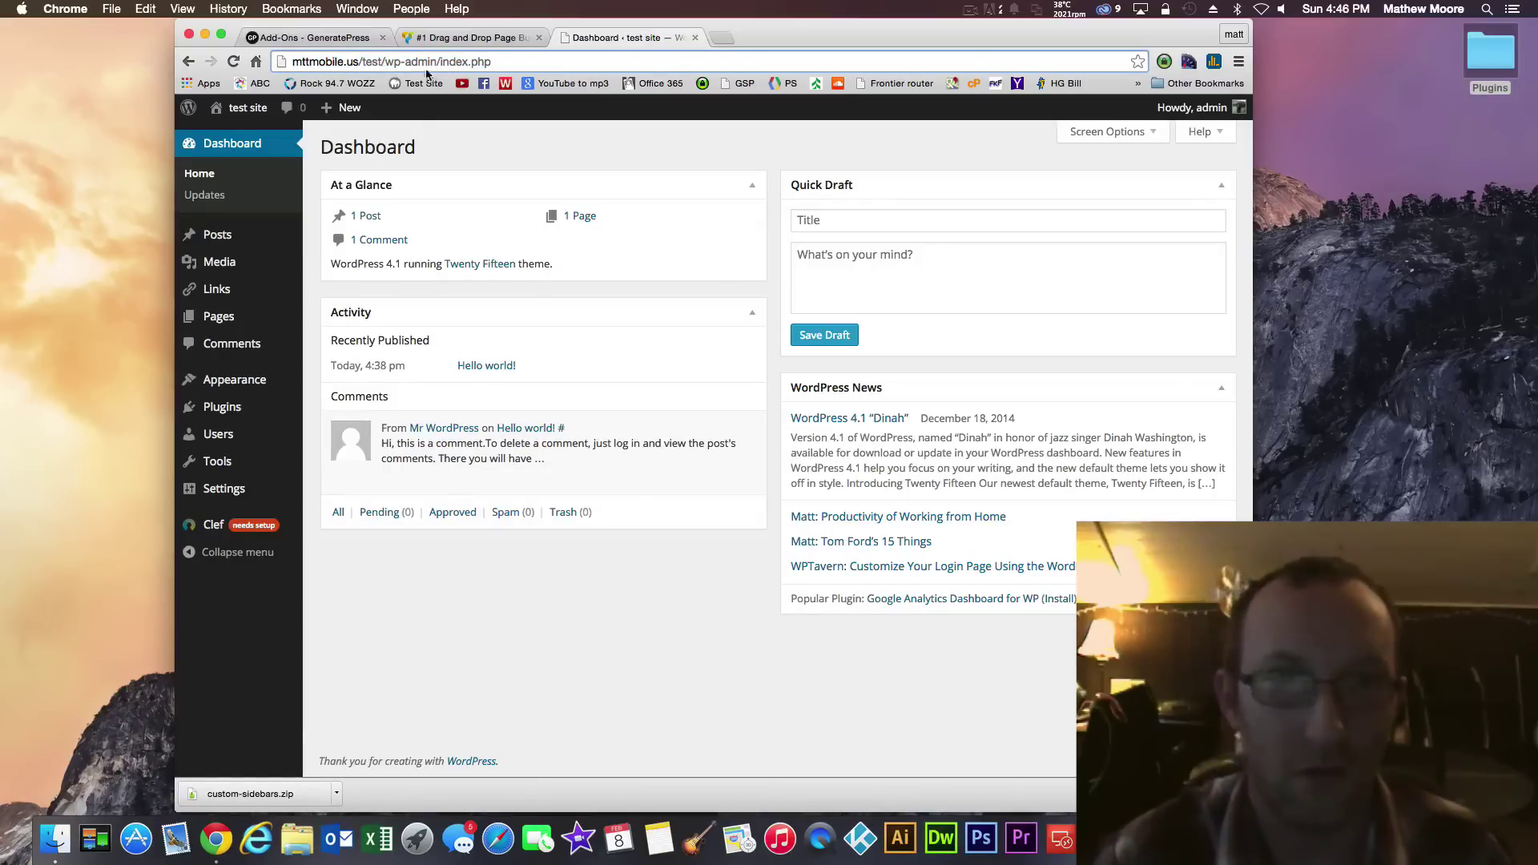
{"action": "left_click", "coordinate": [617, 134]}
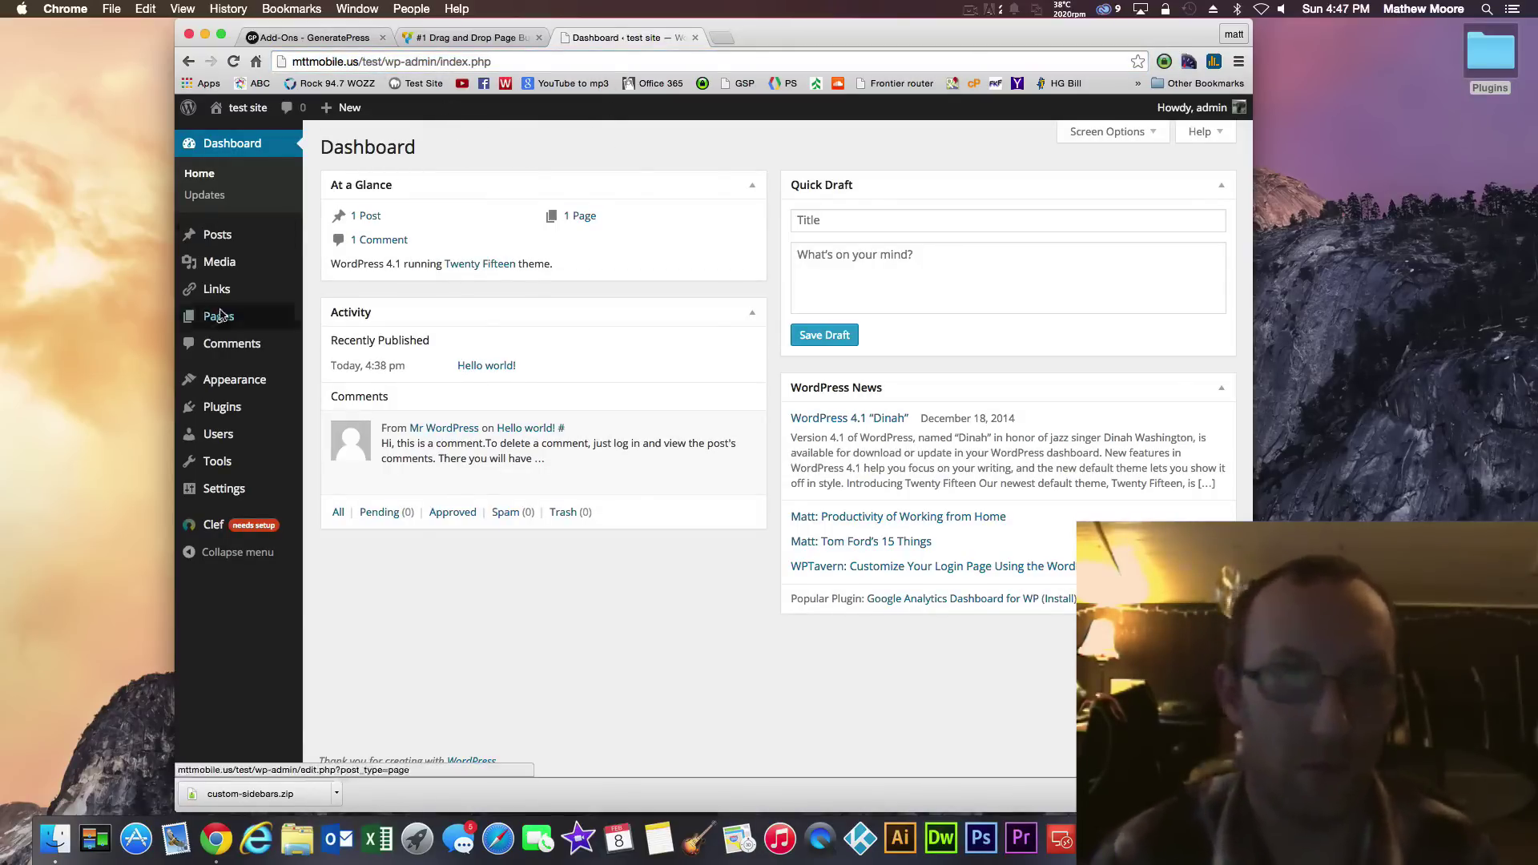
Search new themes for 'generatepress', install and activate it, then open its options page
{"action": "mouse_move", "coordinate": [222, 389]}
{"action": "left_click", "coordinate": [327, 386]}
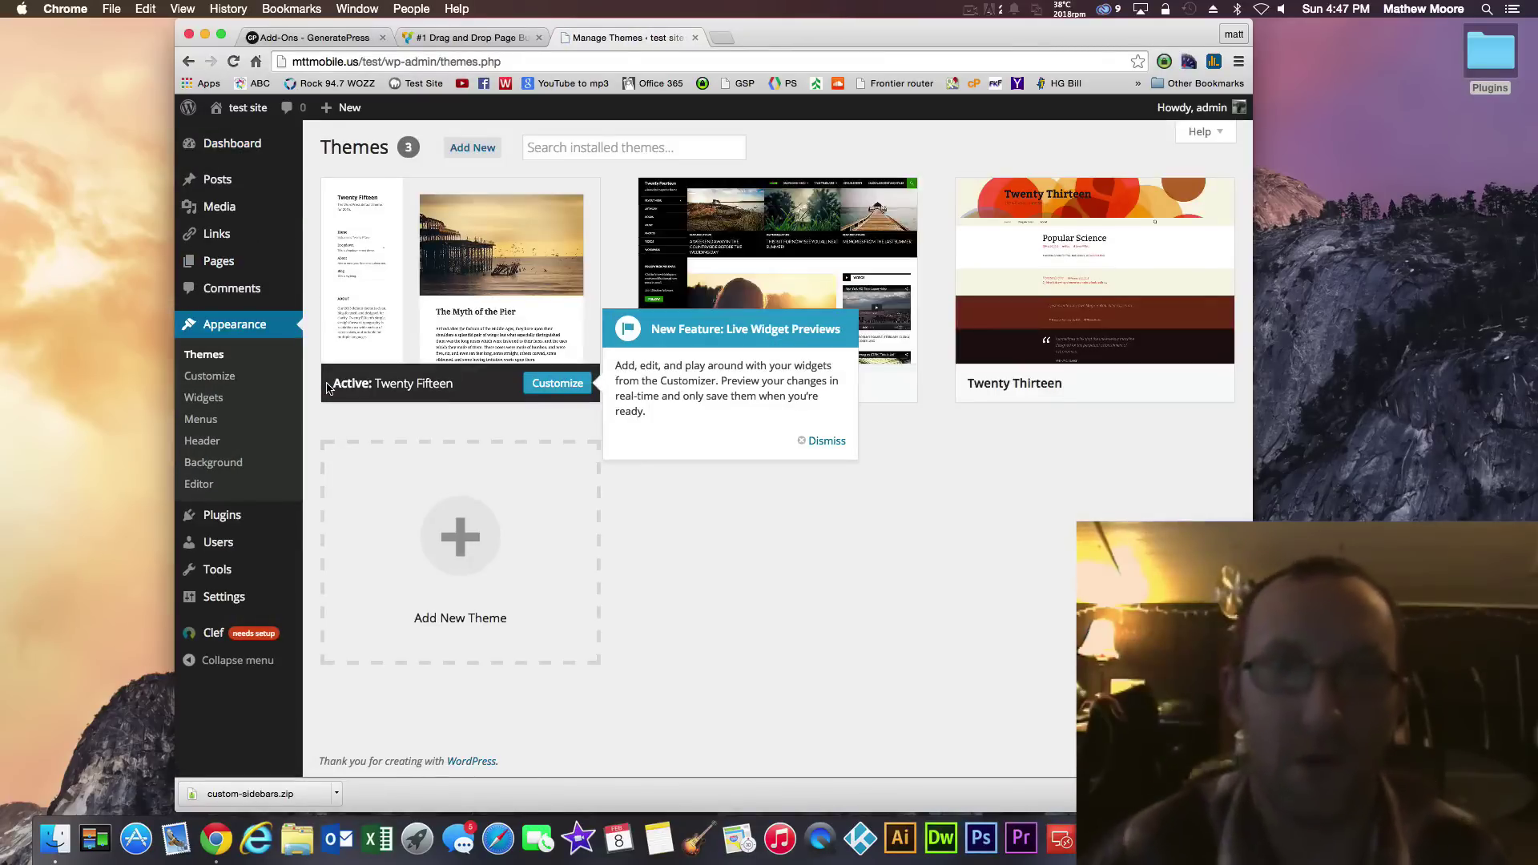
{"action": "left_click", "coordinate": [469, 148]}
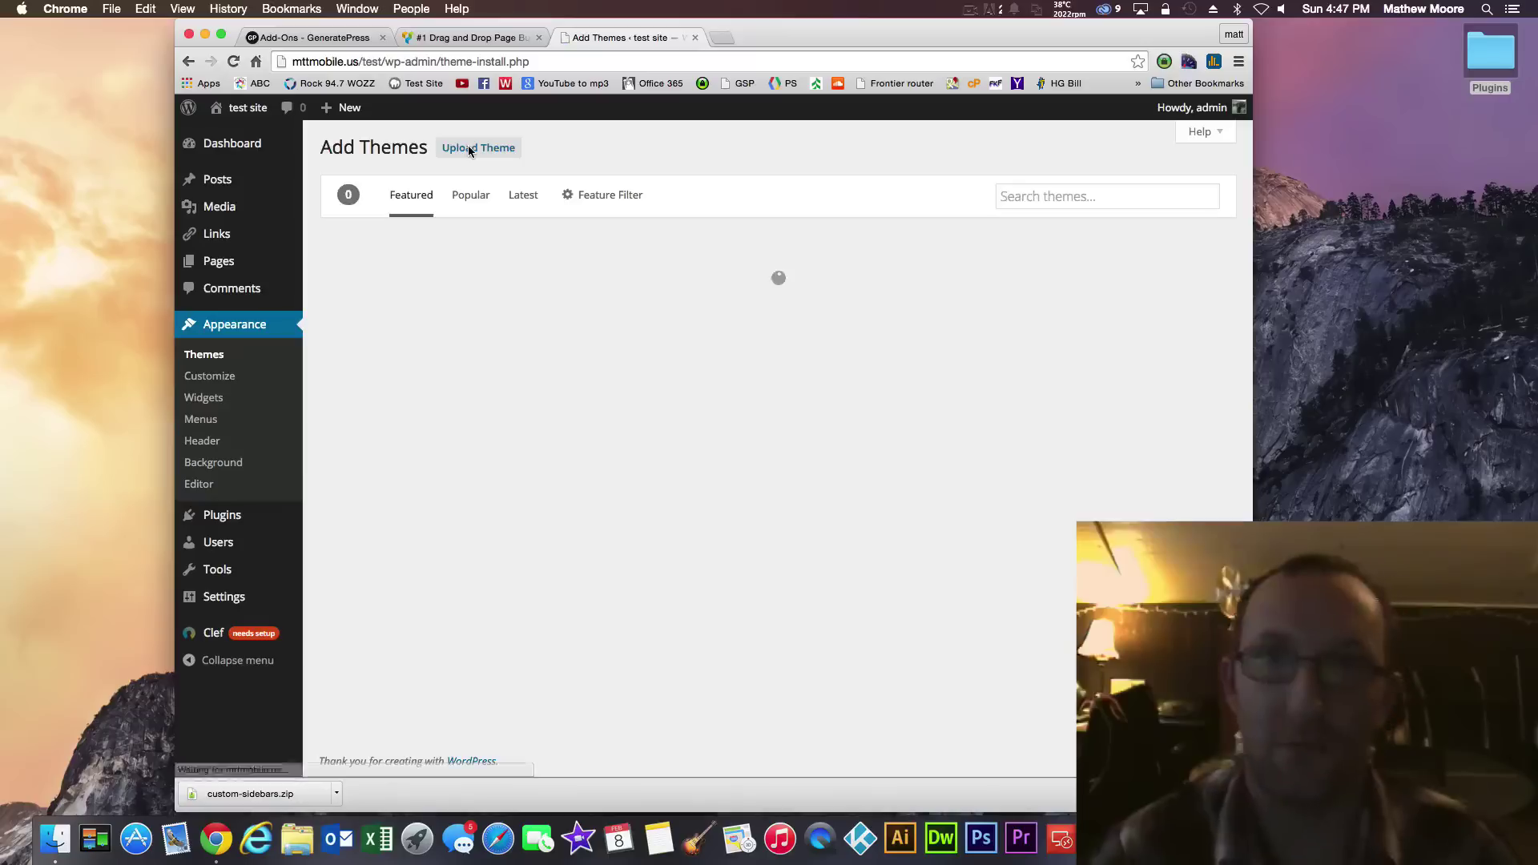
{"action": "left_click", "coordinate": [1028, 195]}
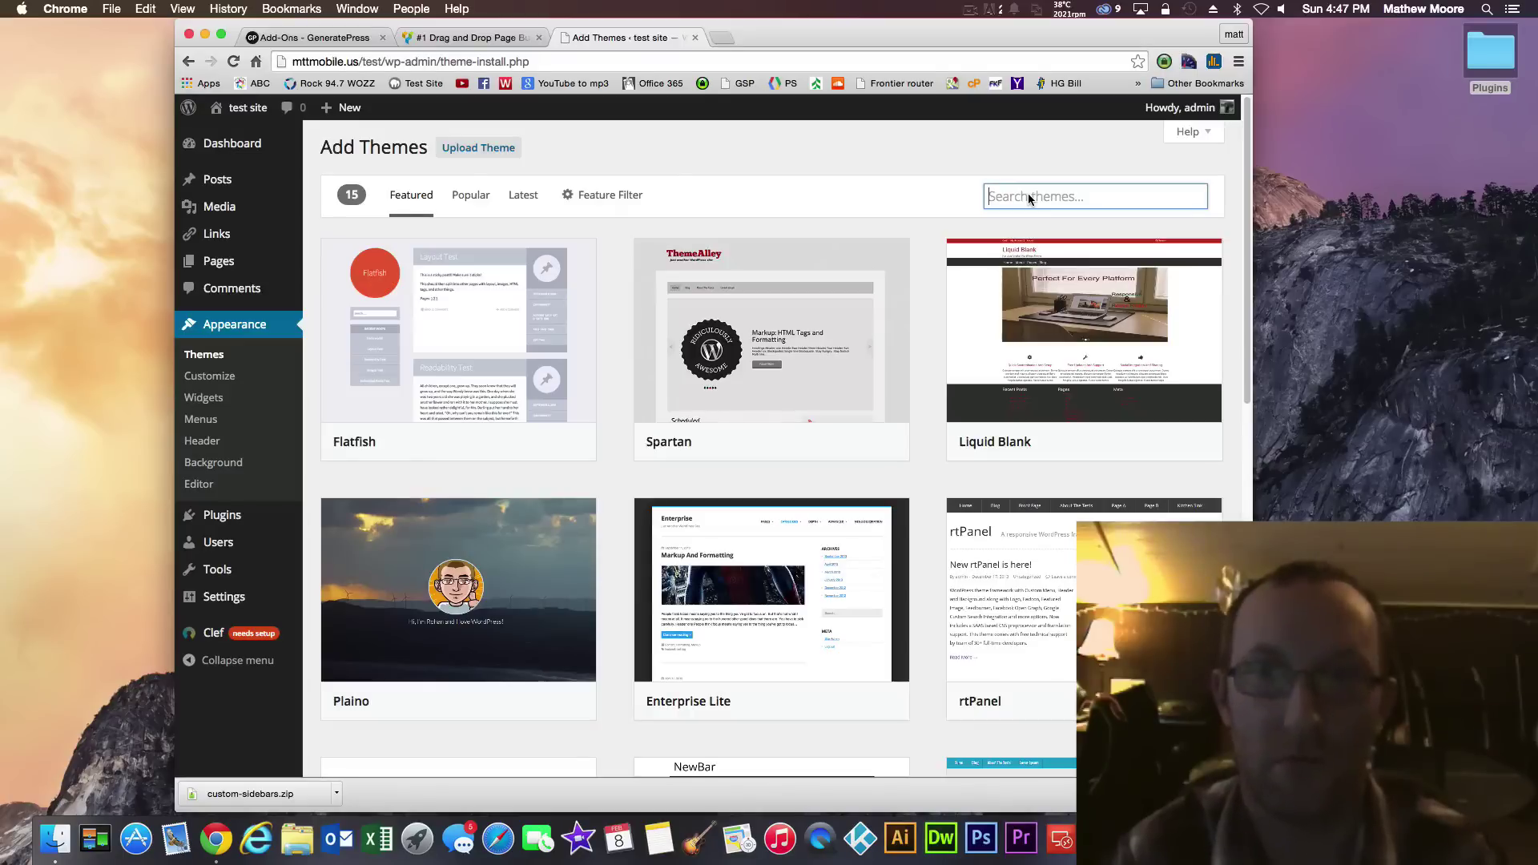
{"action": "type", "text": "gener"}
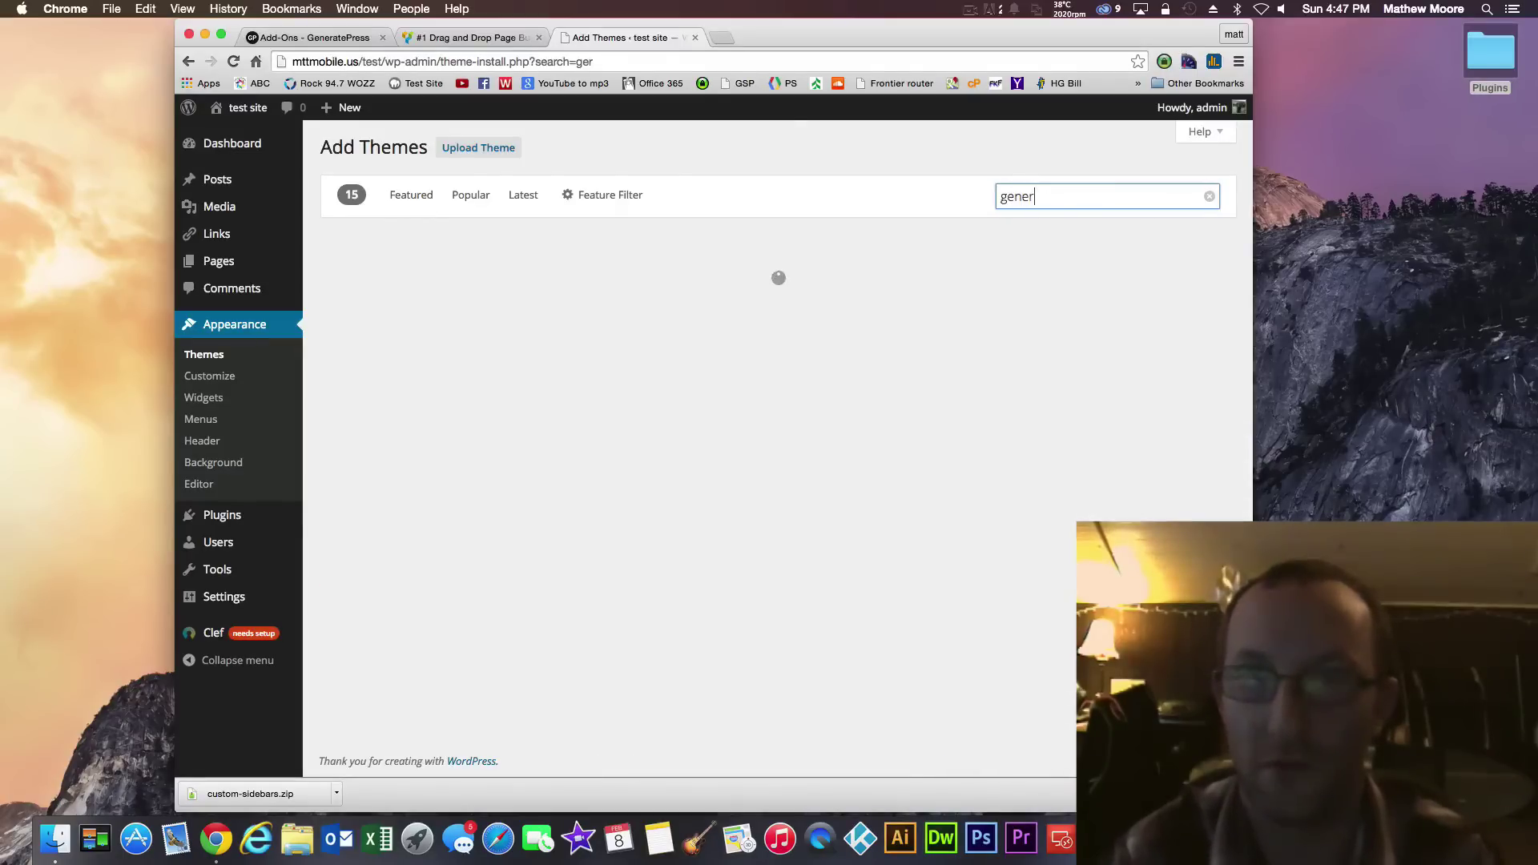
{"action": "type", "text": "atepress"}
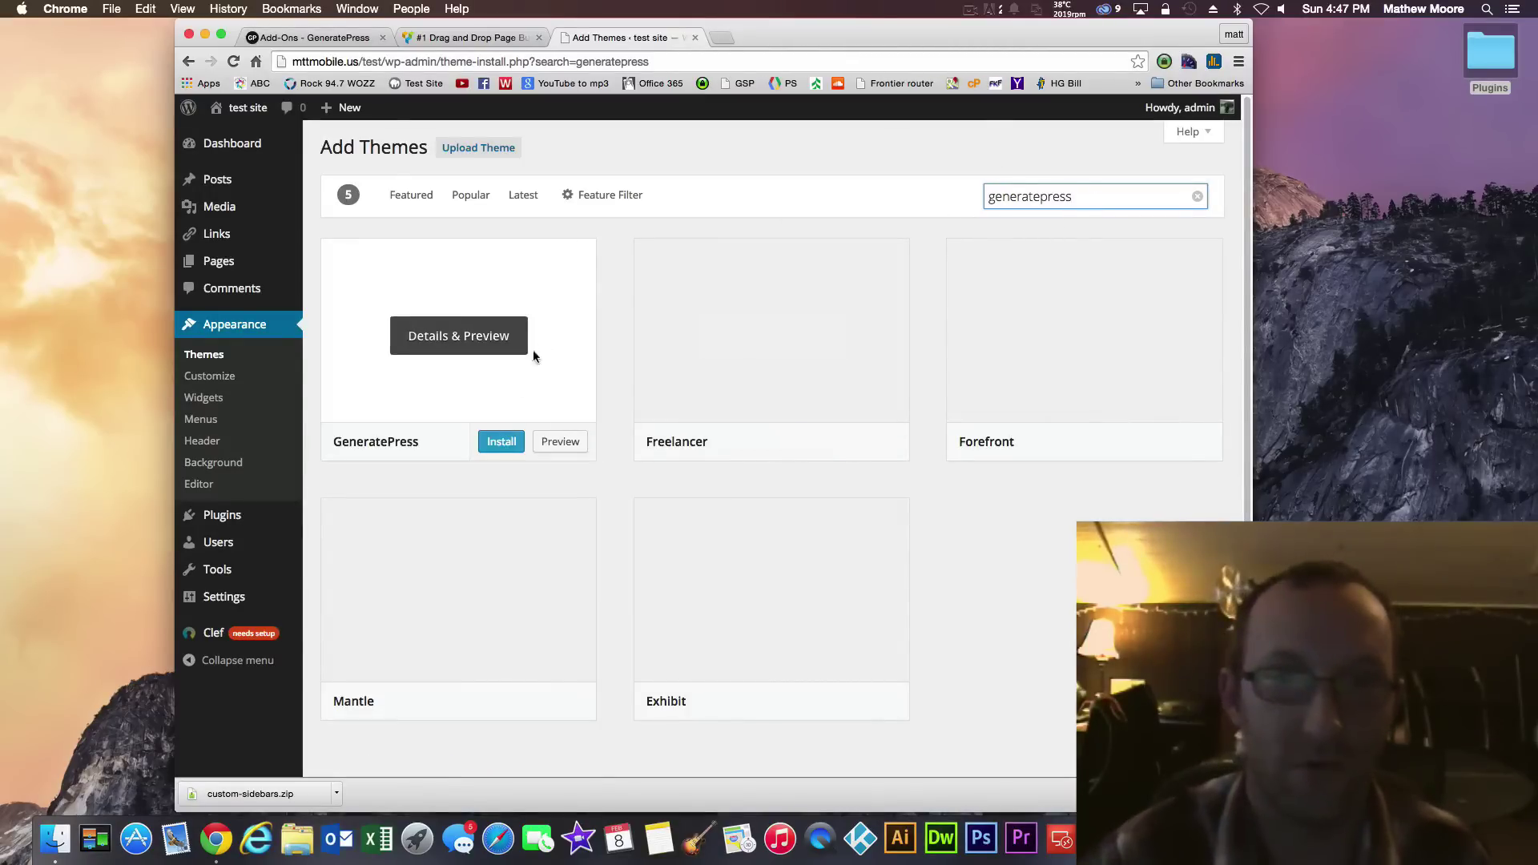
{"action": "left_click", "coordinate": [496, 442]}
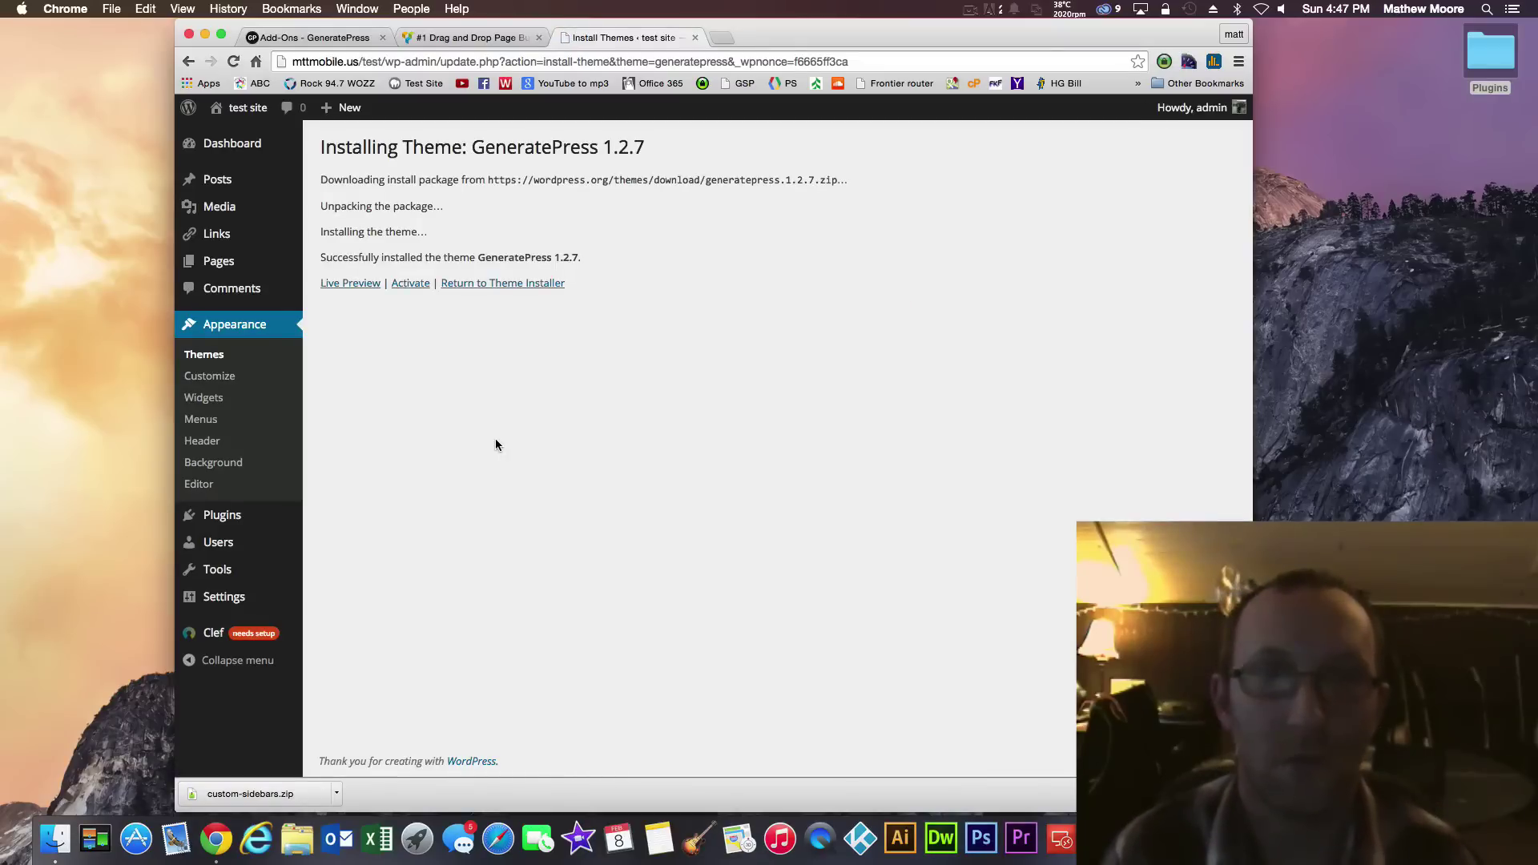
{"action": "left_click", "coordinate": [411, 286]}
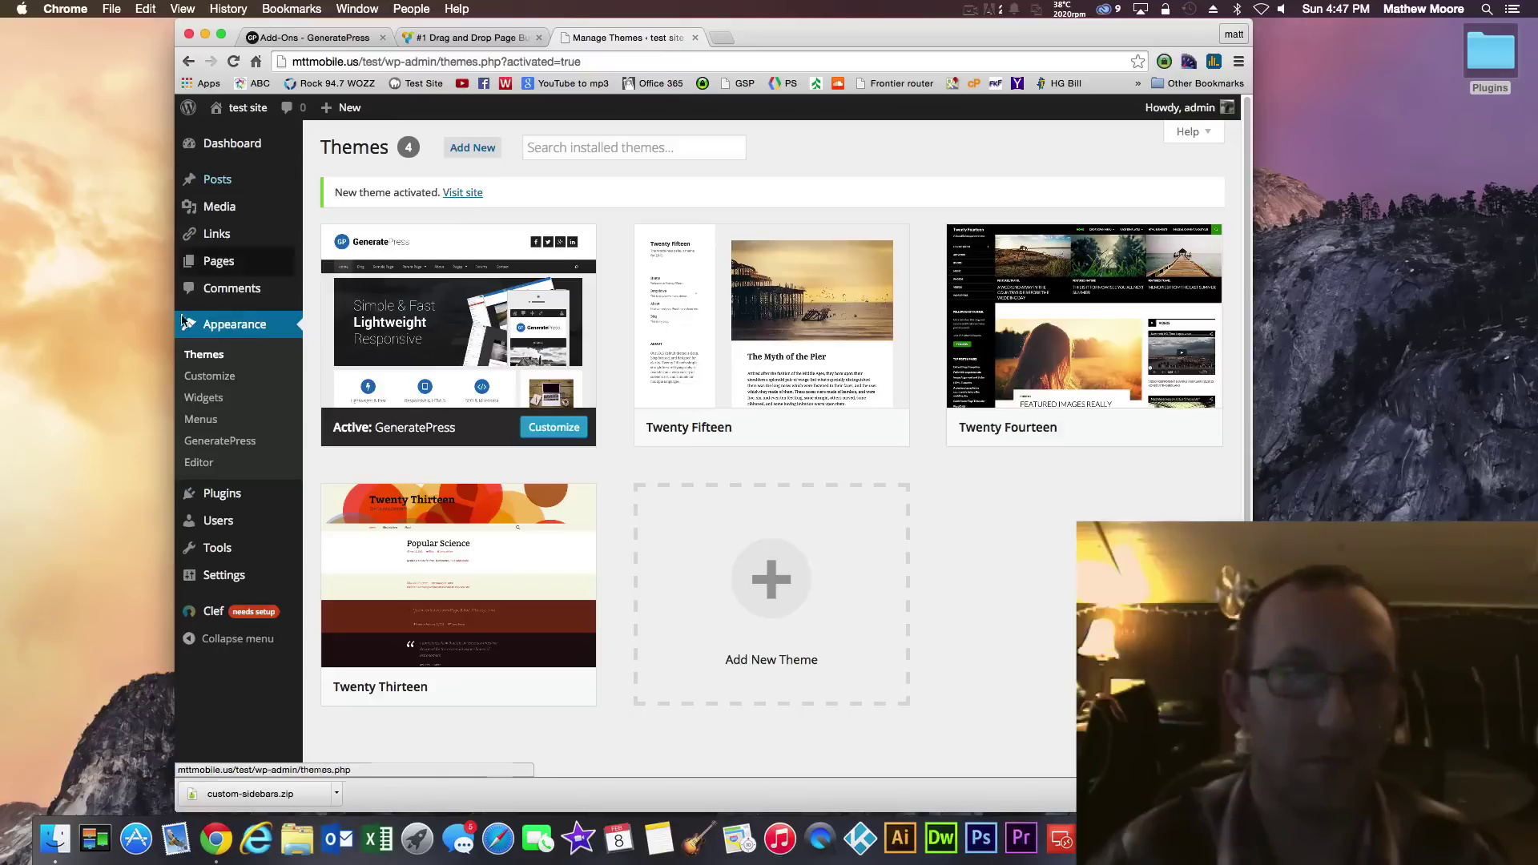
{"action": "left_click", "coordinate": [214, 443]}
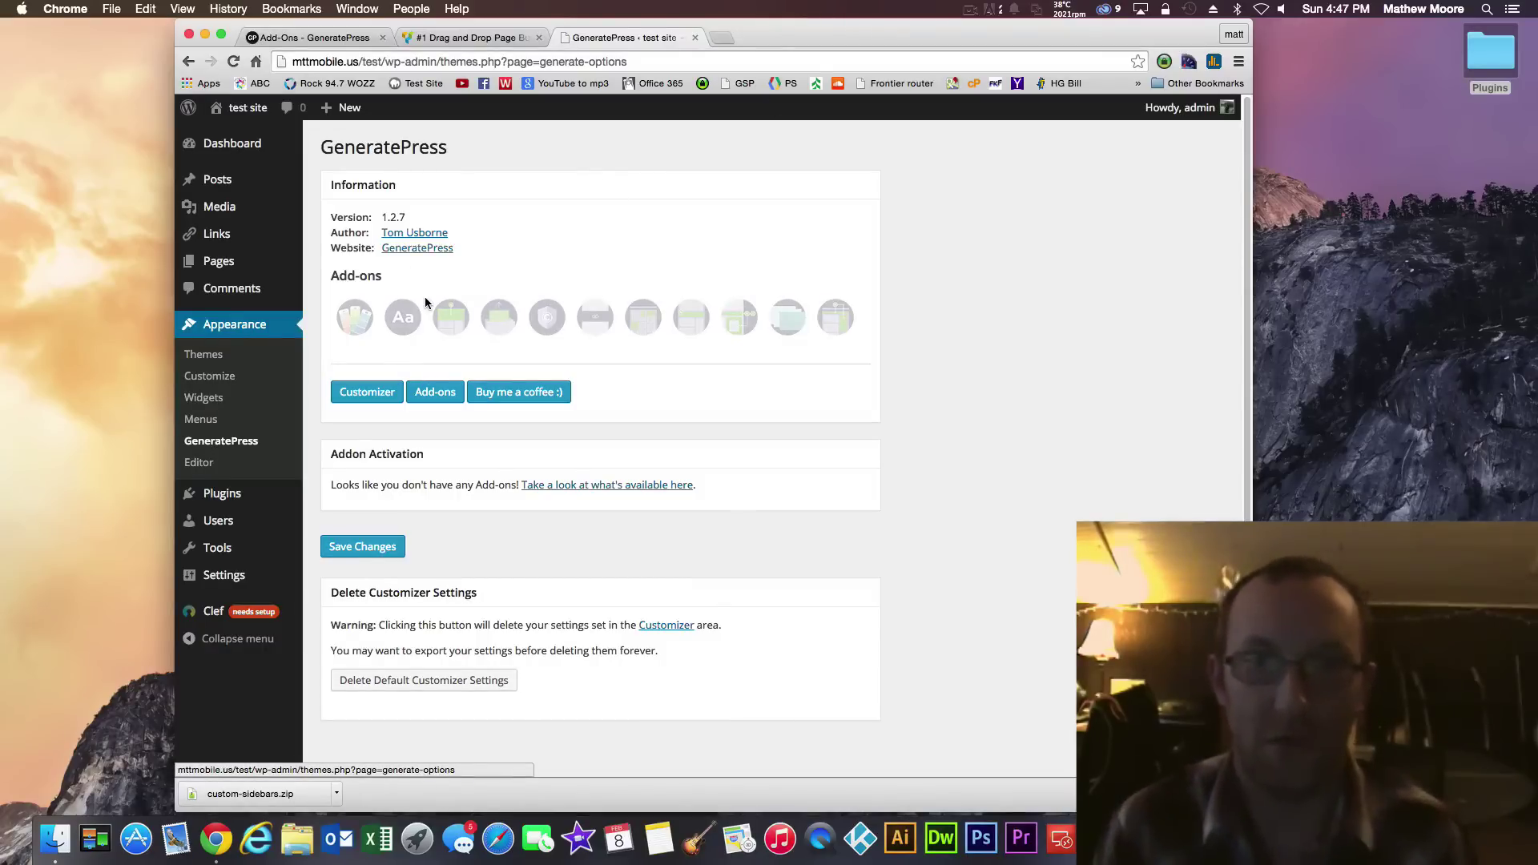
In the Customizer, try hiding the site title and tagline, then show both again
{"action": "left_click", "coordinate": [371, 394]}
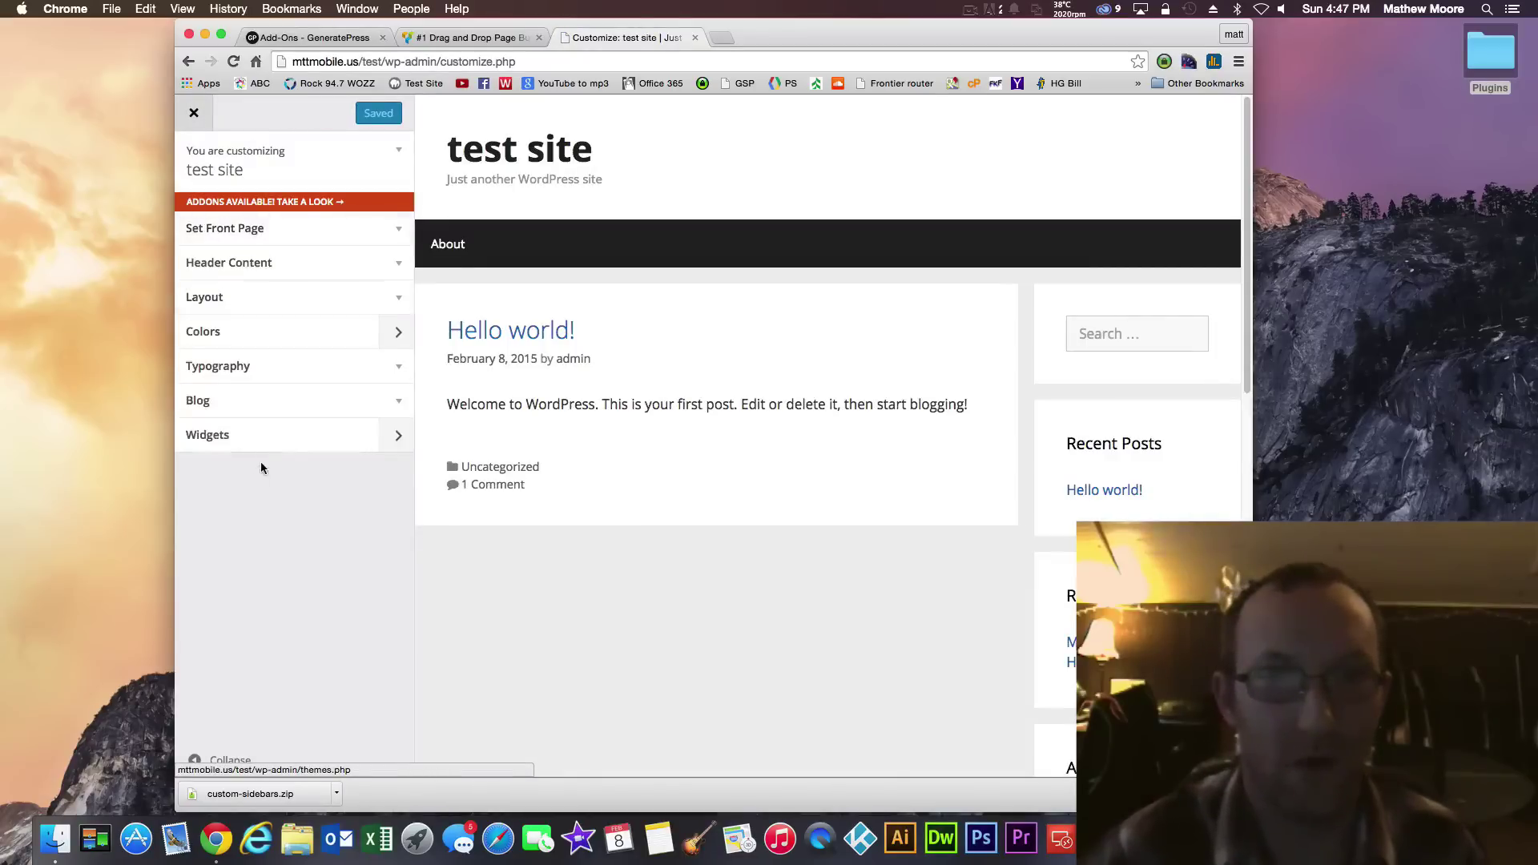
{"action": "left_click", "coordinate": [383, 264]}
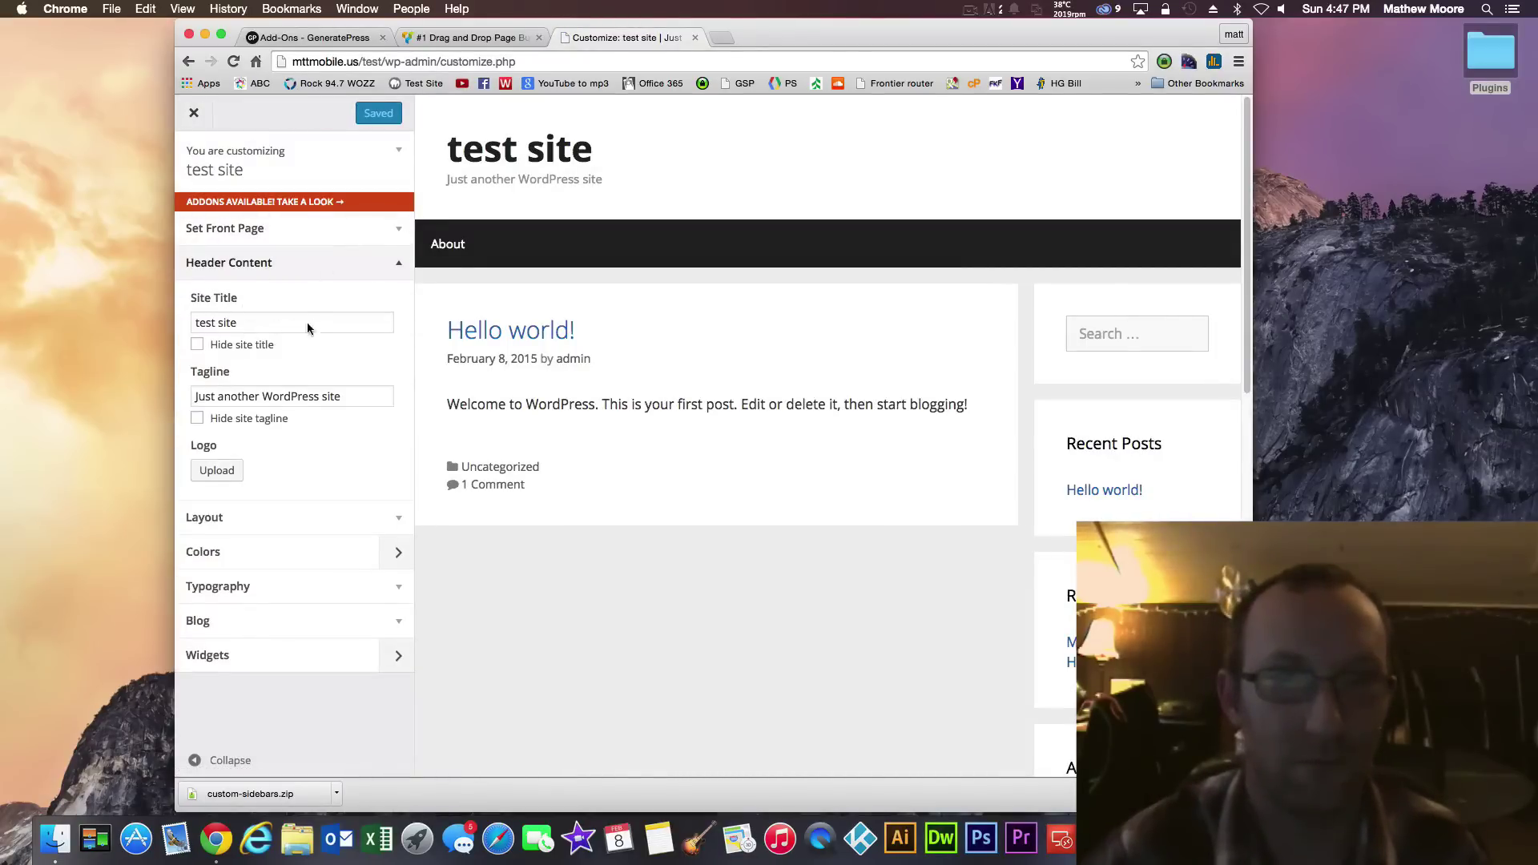
{"action": "left_click", "coordinate": [229, 347]}
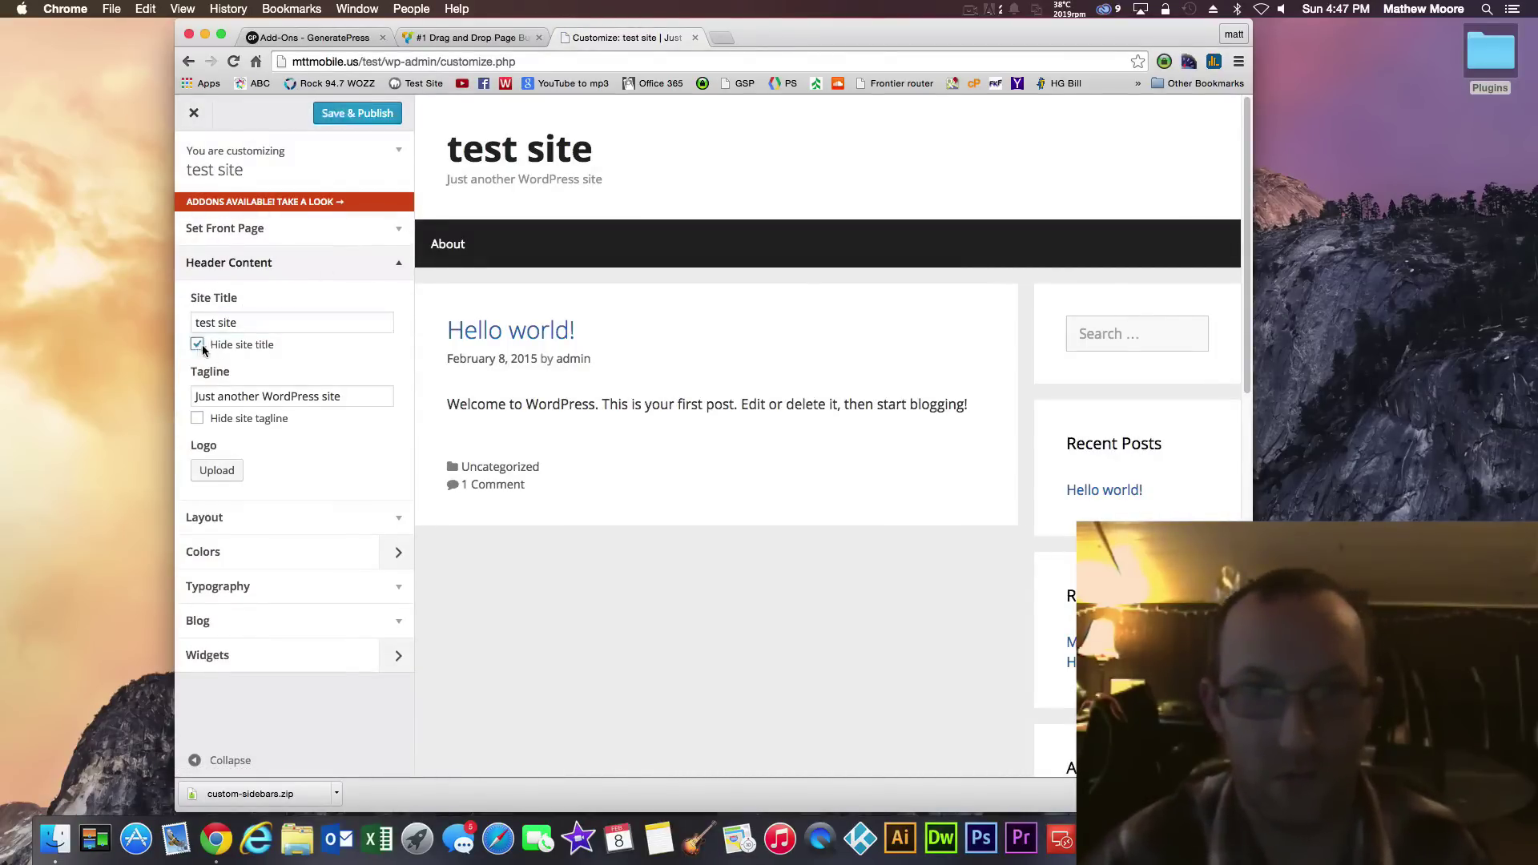
{"action": "left_click", "coordinate": [223, 346]}
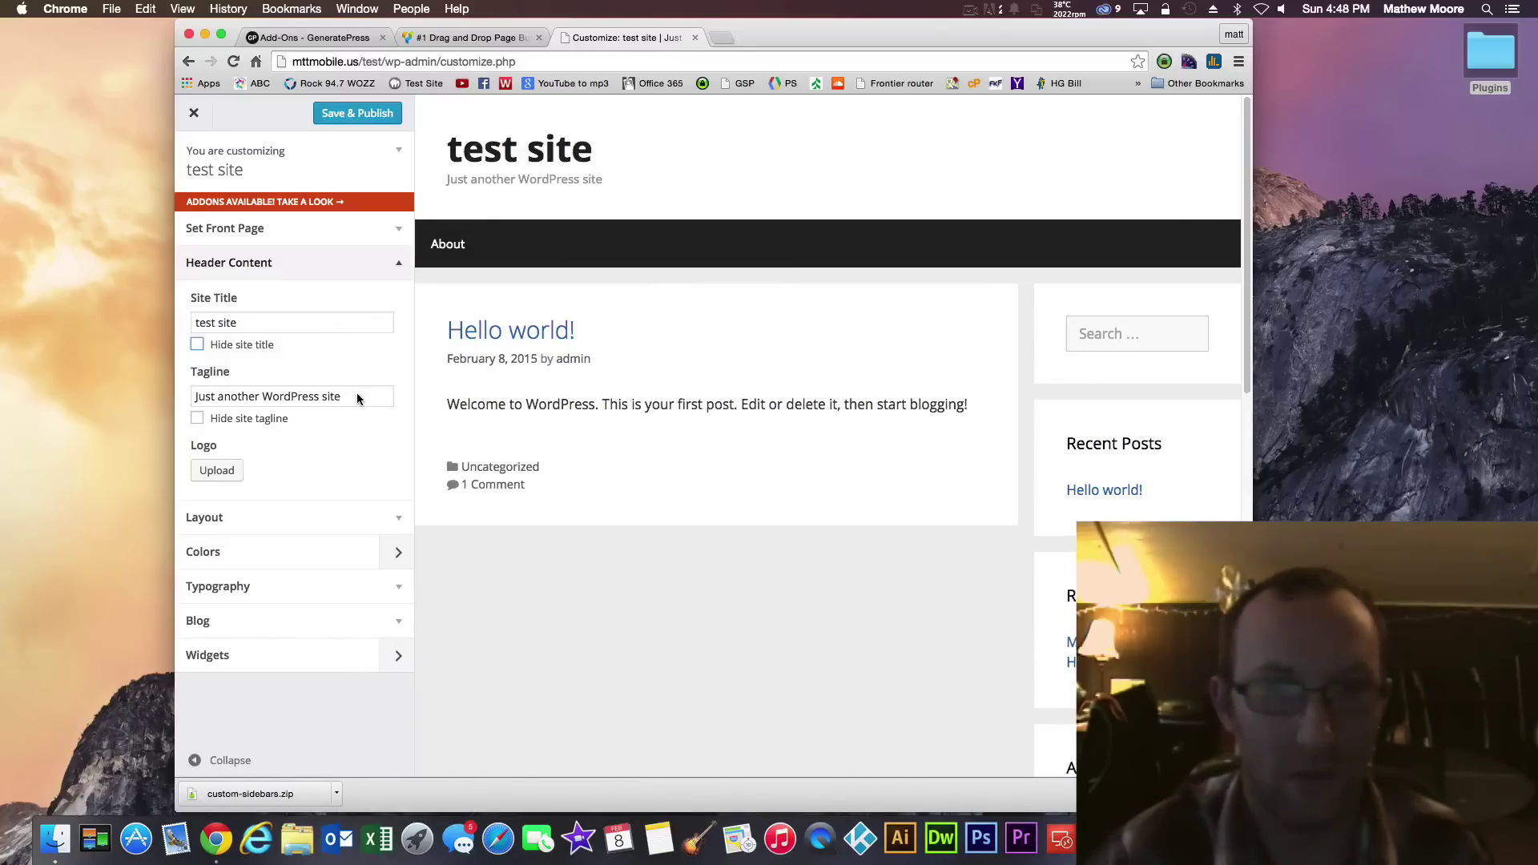
{"action": "left_click", "coordinate": [358, 399]}
{"action": "left_click", "coordinate": [197, 418]}
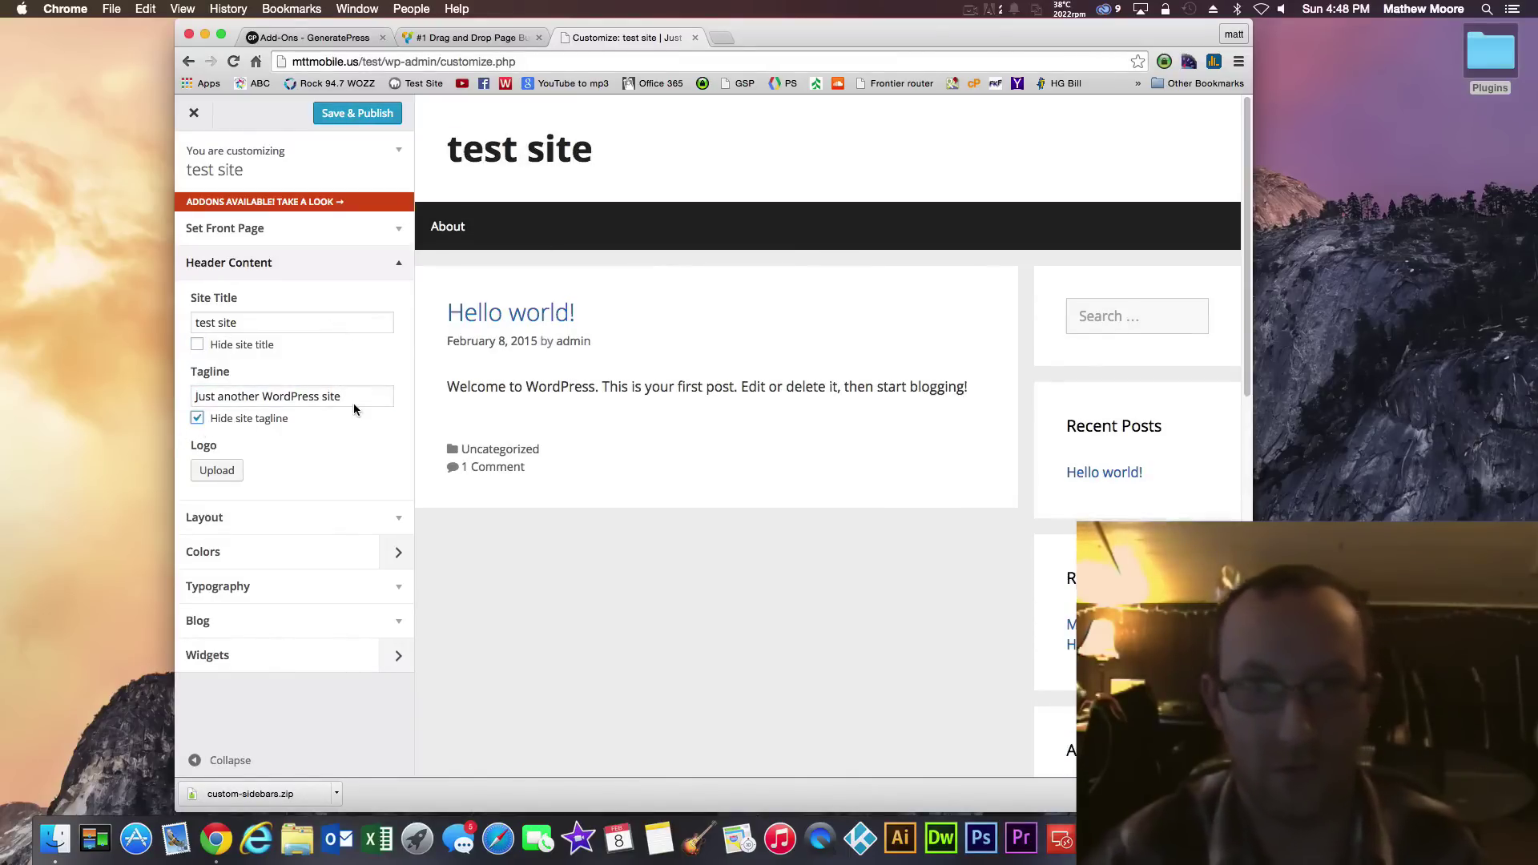
{"action": "left_click", "coordinate": [234, 420]}
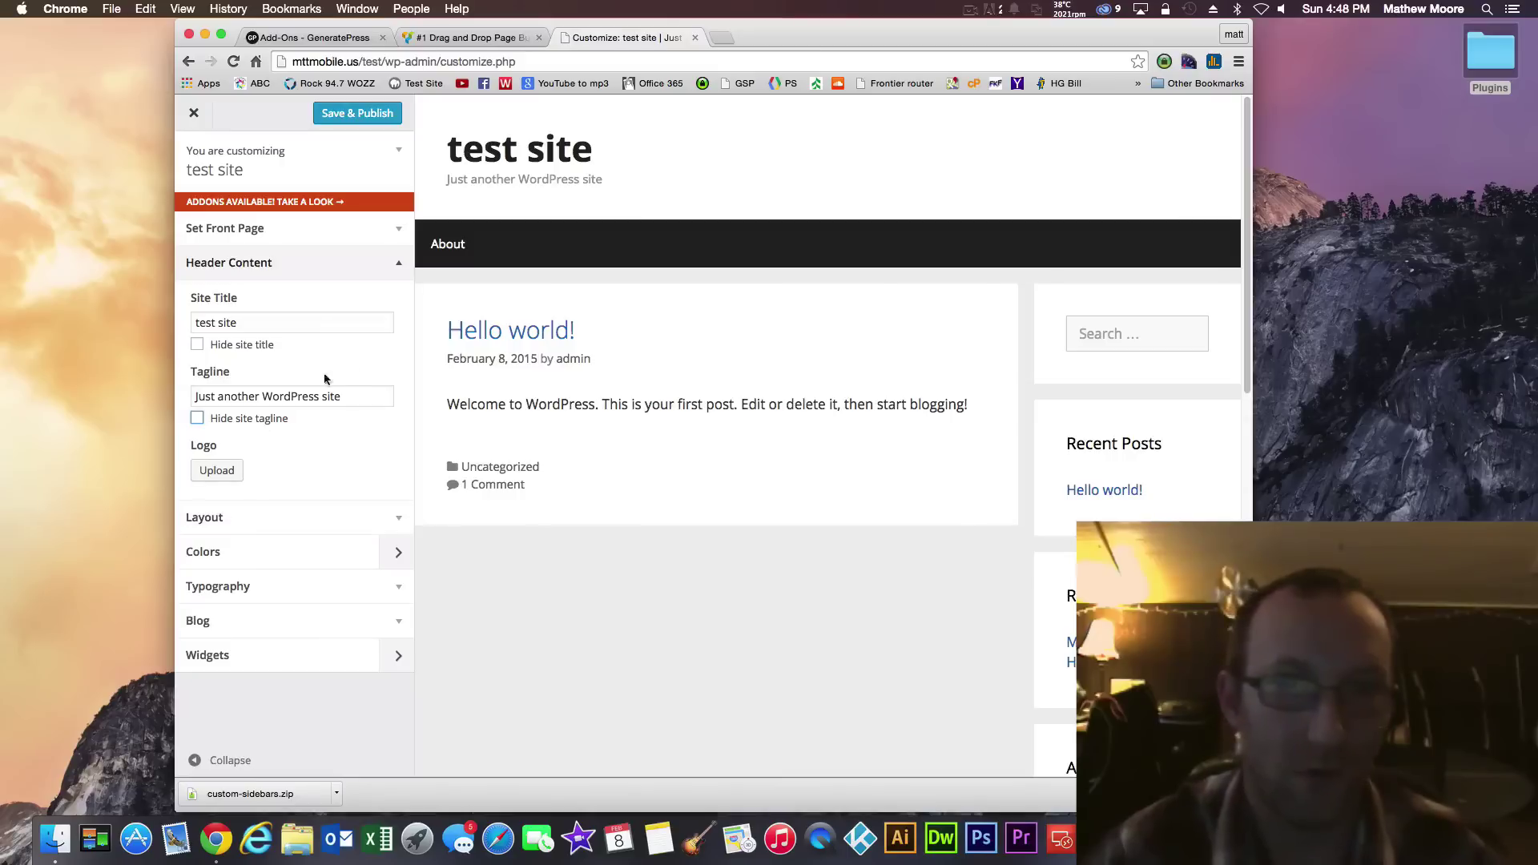
Widen the browser and try container widths of about 800px and then 1140px
{"action": "left_click", "coordinate": [377, 518]}
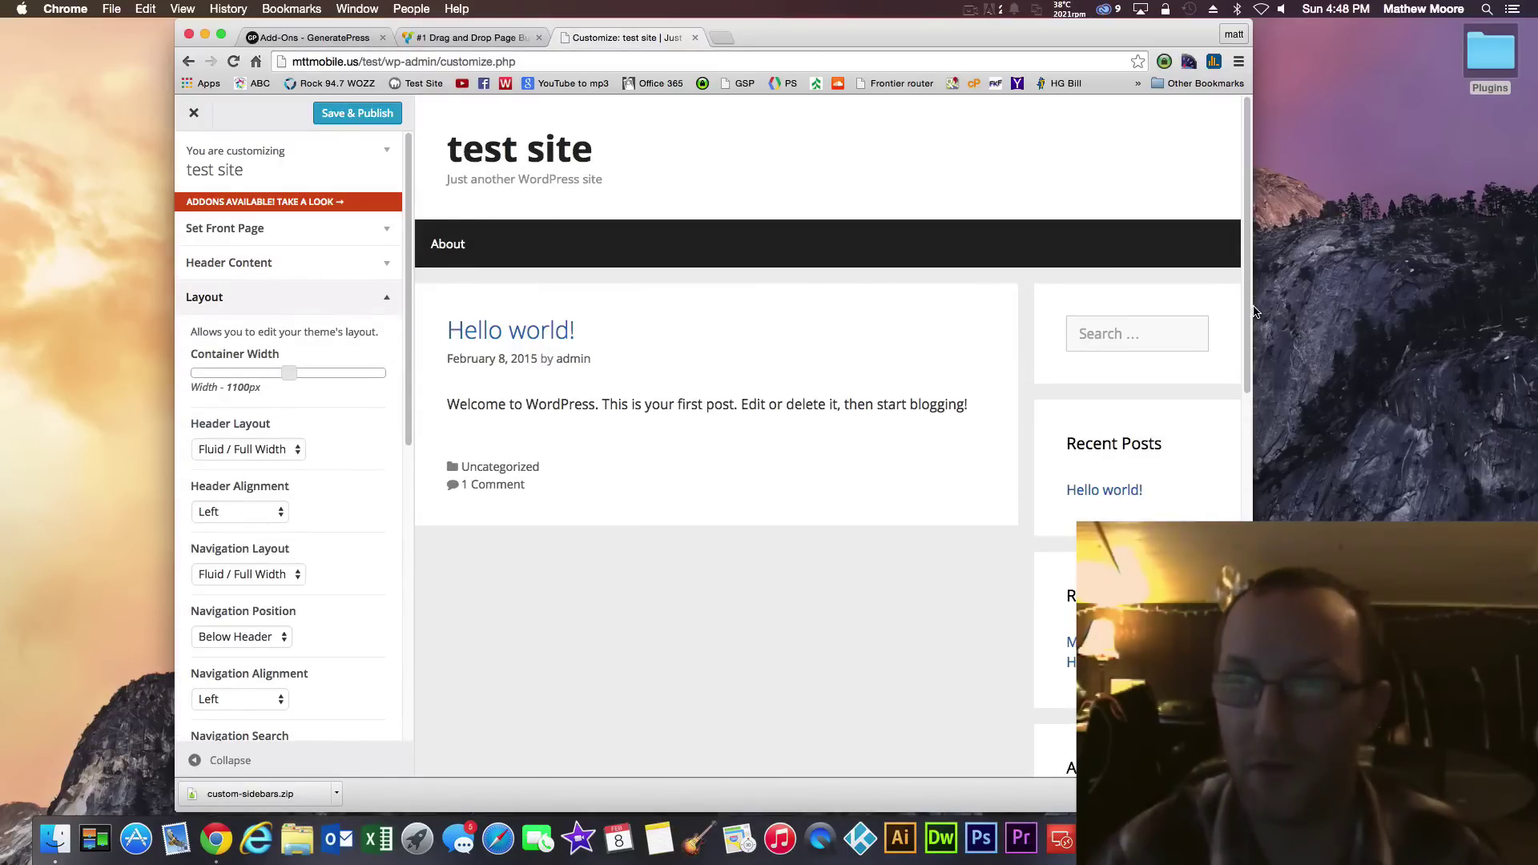
{"action": "left_click_drag", "start_coordinate": [1255, 311], "coordinate": [1479, 312]}
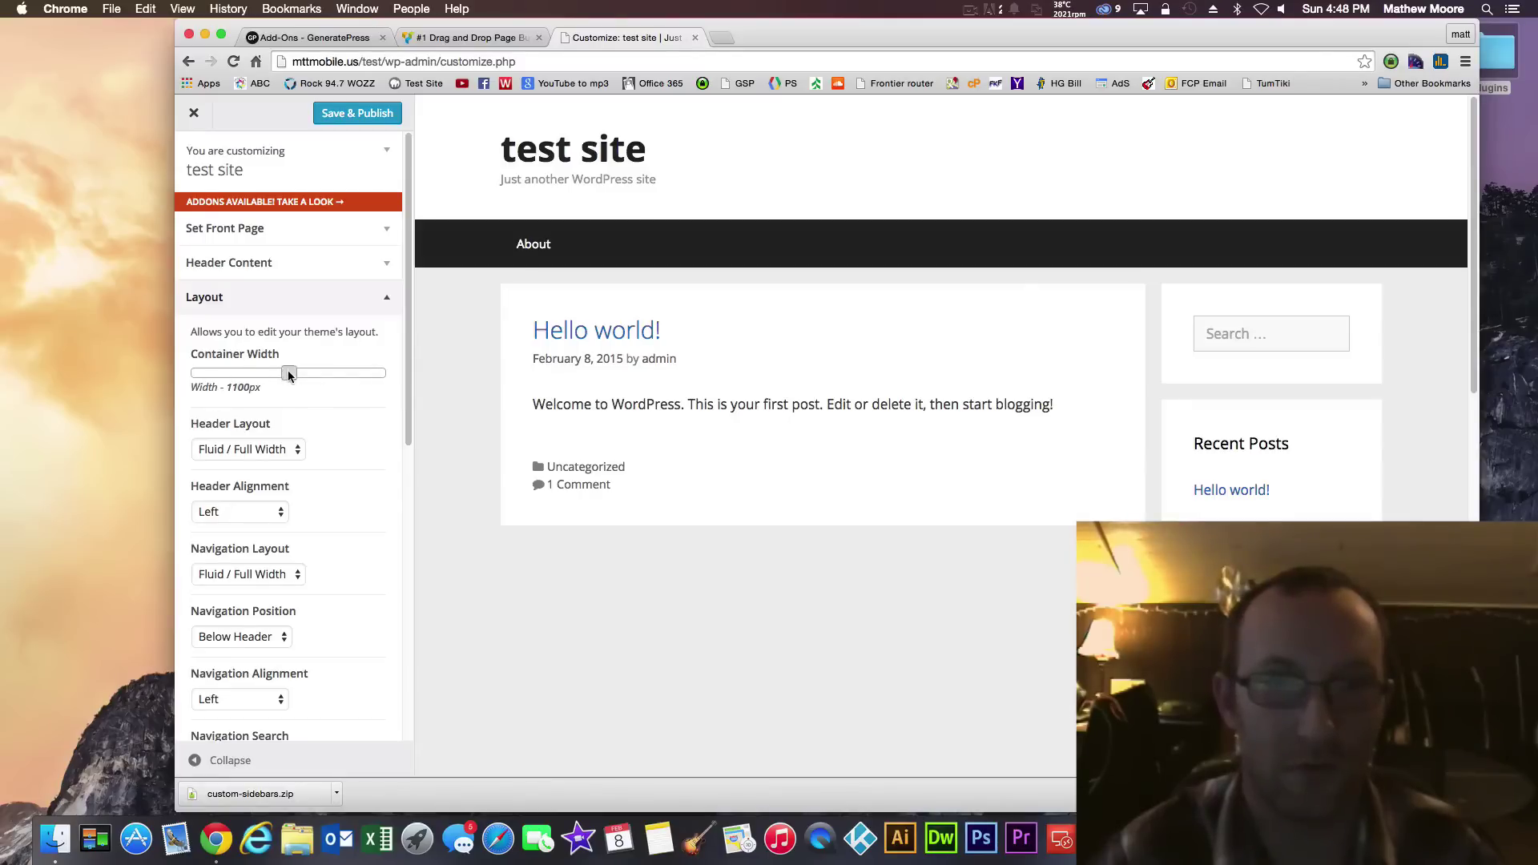
{"action": "left_click_drag", "start_coordinate": [289, 375], "coordinate": [217, 375]}
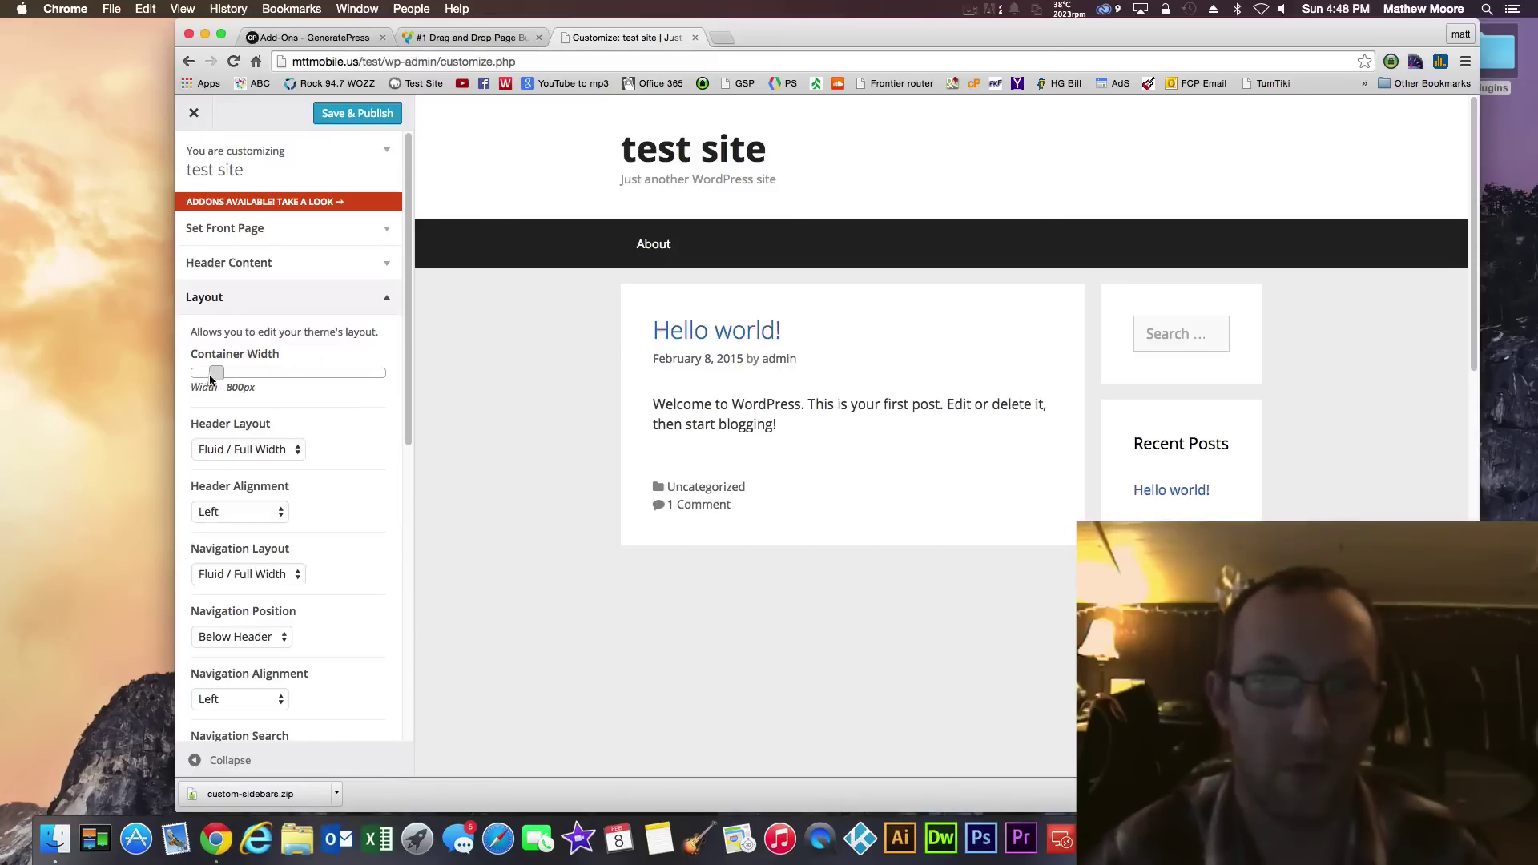
{"action": "left_click_drag", "start_coordinate": [216, 374], "coordinate": [301, 378]}
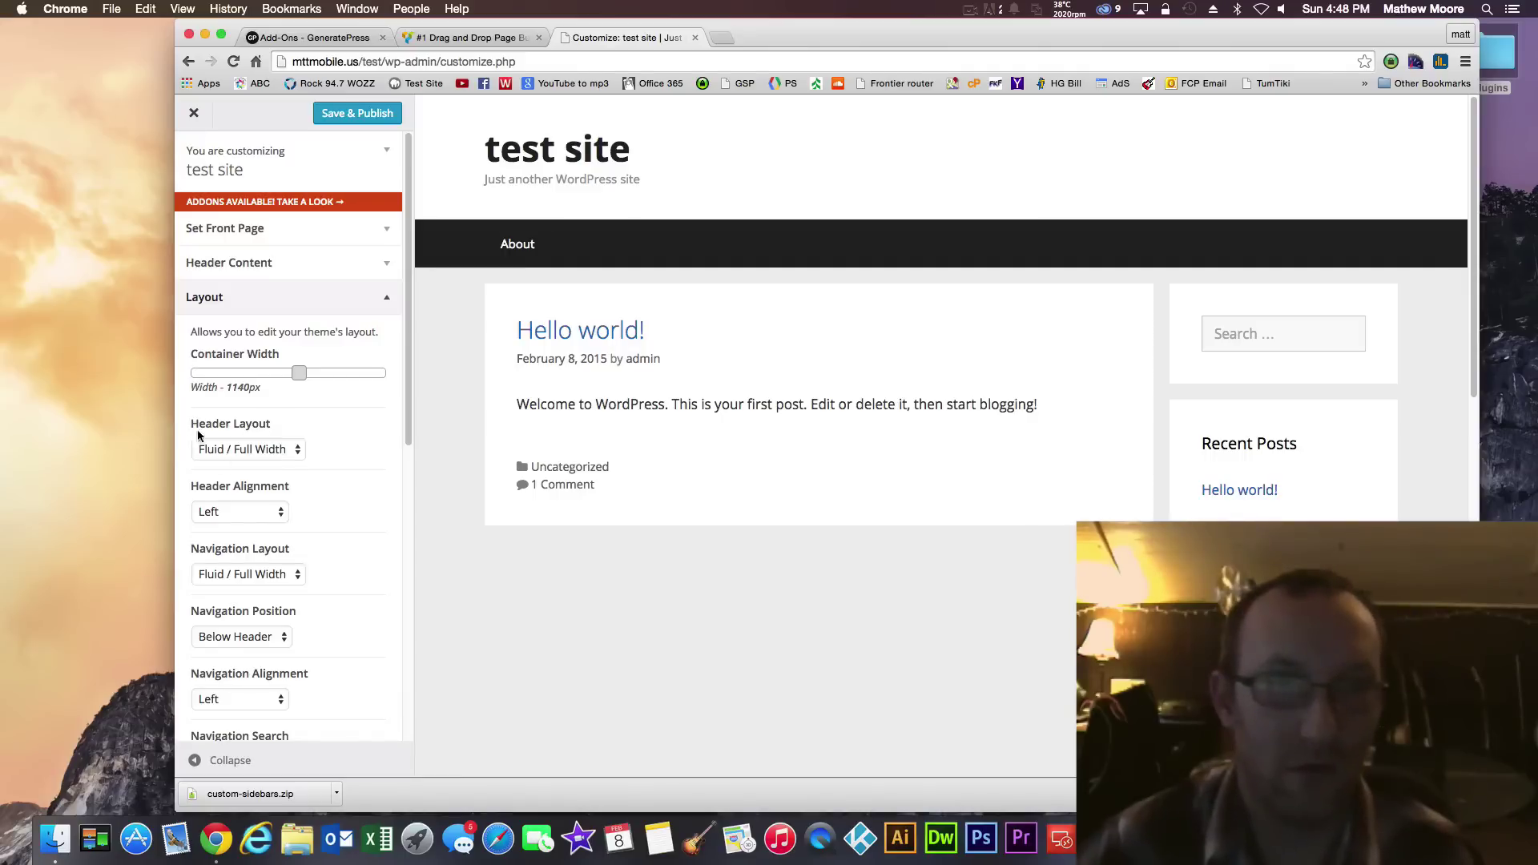
Switch the header layout to contained, then back to full width
{"action": "left_click", "coordinate": [280, 450]}
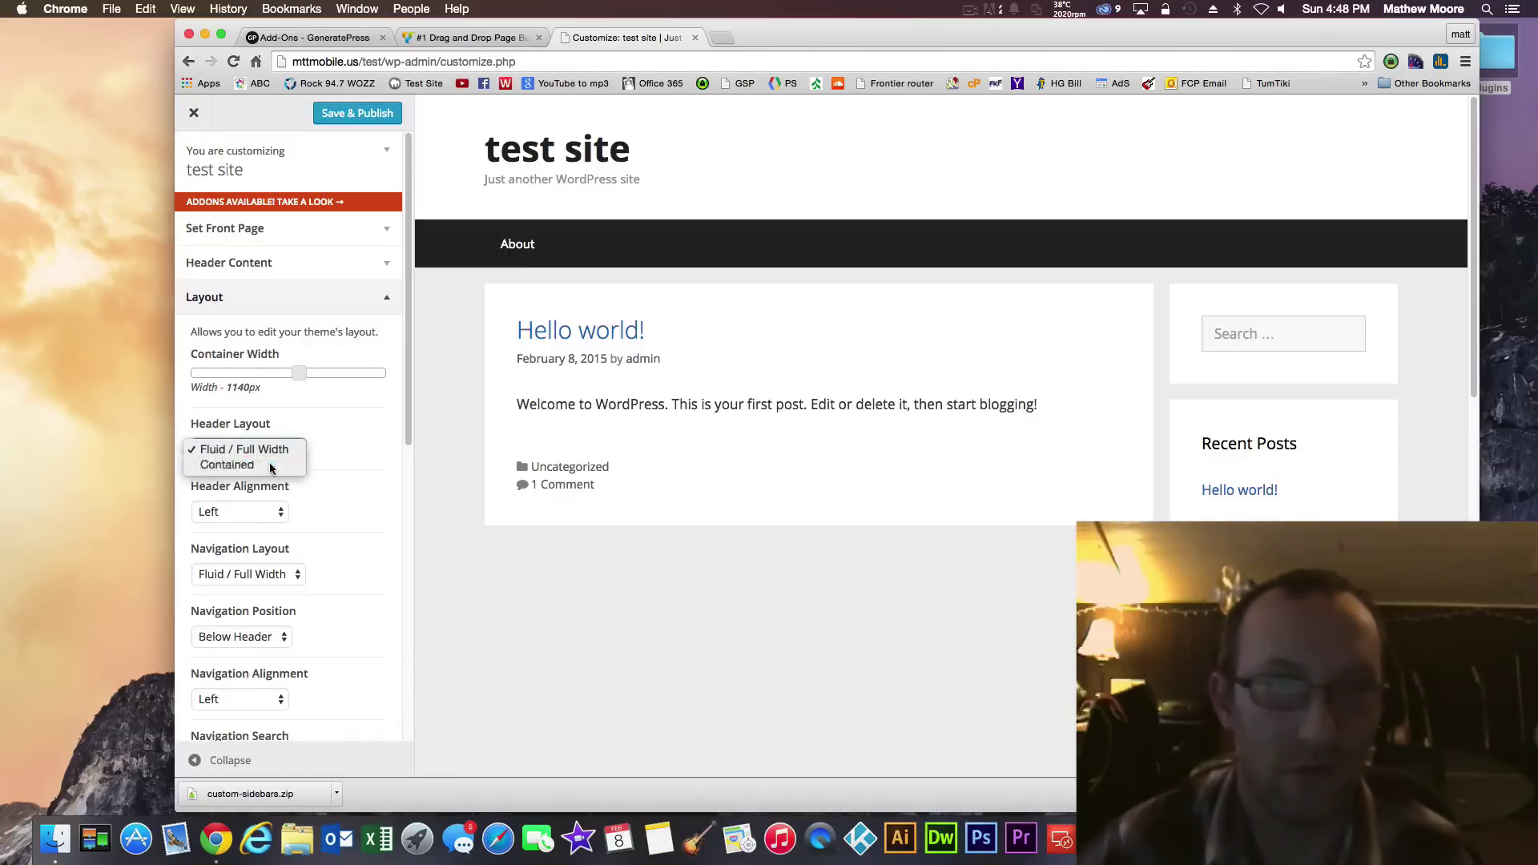
{"action": "left_click", "coordinate": [275, 468]}
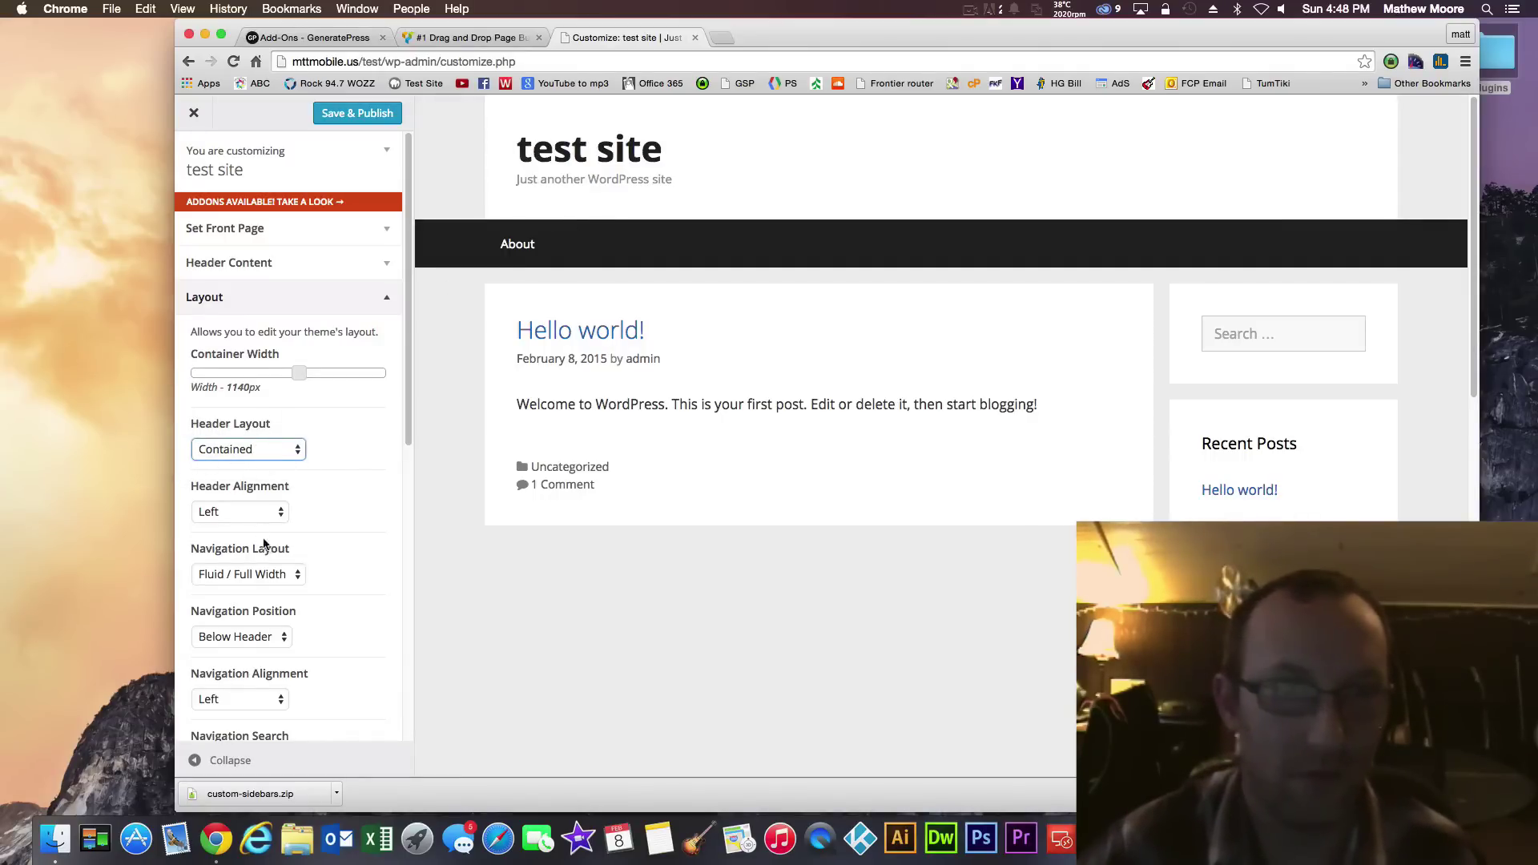
{"action": "left_click", "coordinate": [273, 451]}
{"action": "left_click", "coordinate": [244, 434]}
{"action": "left_click", "coordinate": [336, 297]}
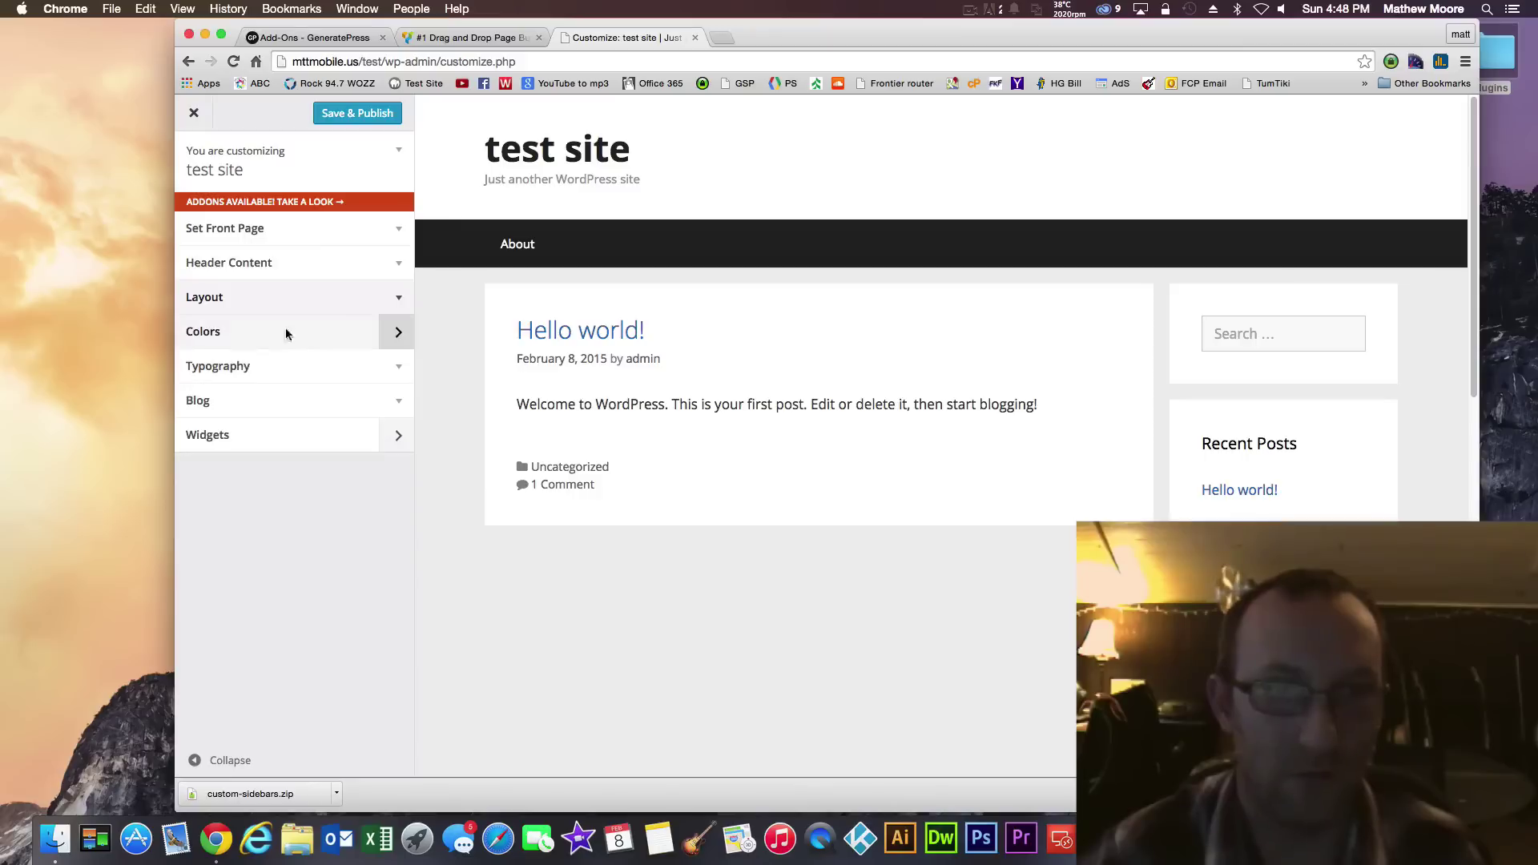
Look over the base colour options, then close the Customizer back to the Themes page
{"action": "left_click", "coordinate": [396, 330]}
{"action": "left_click", "coordinate": [375, 206]}
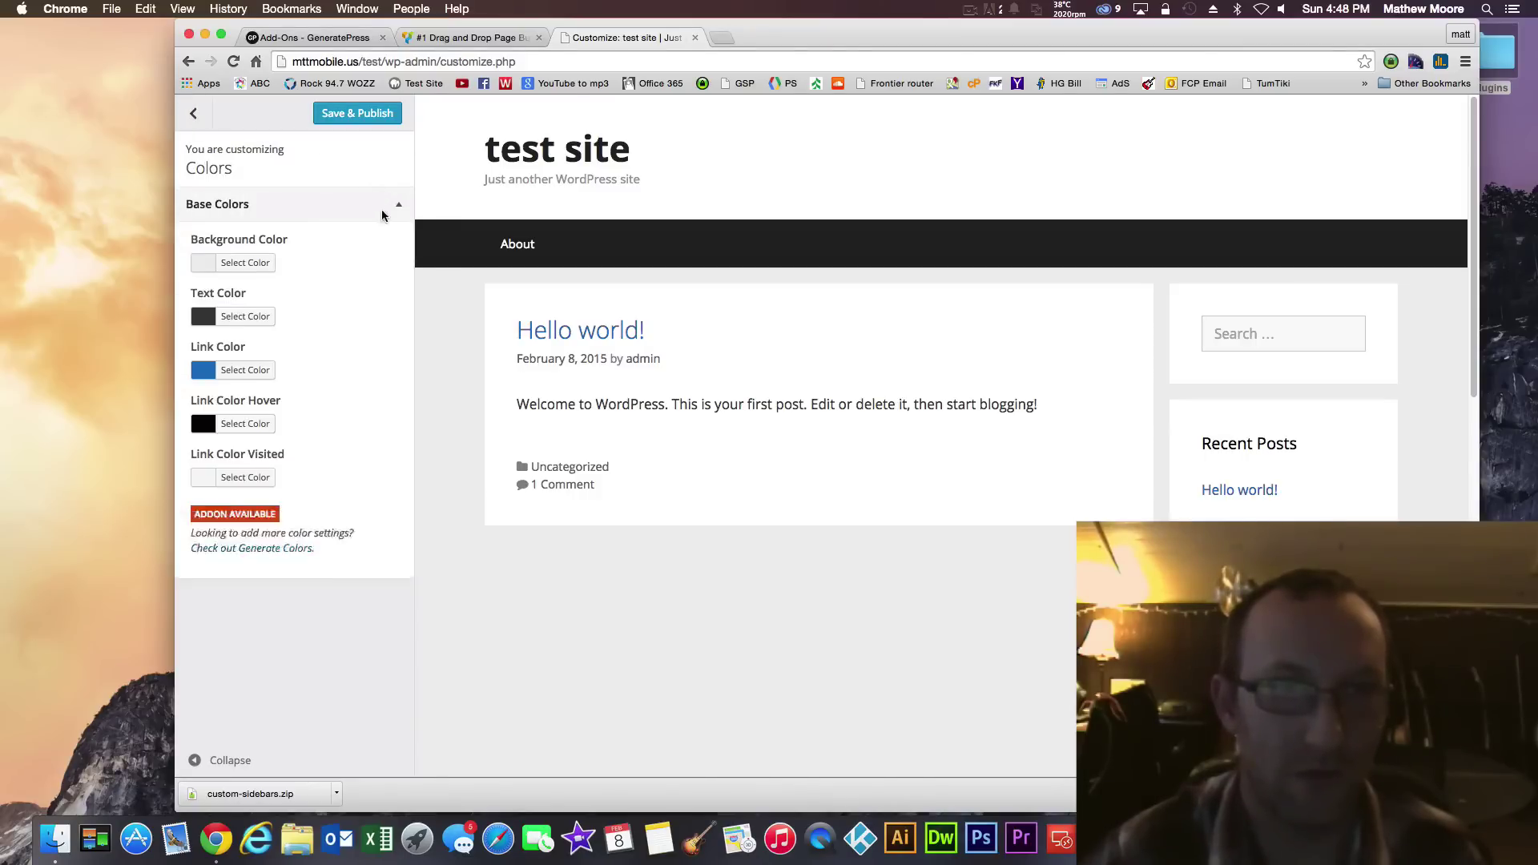
{"action": "left_click", "coordinate": [193, 113]}
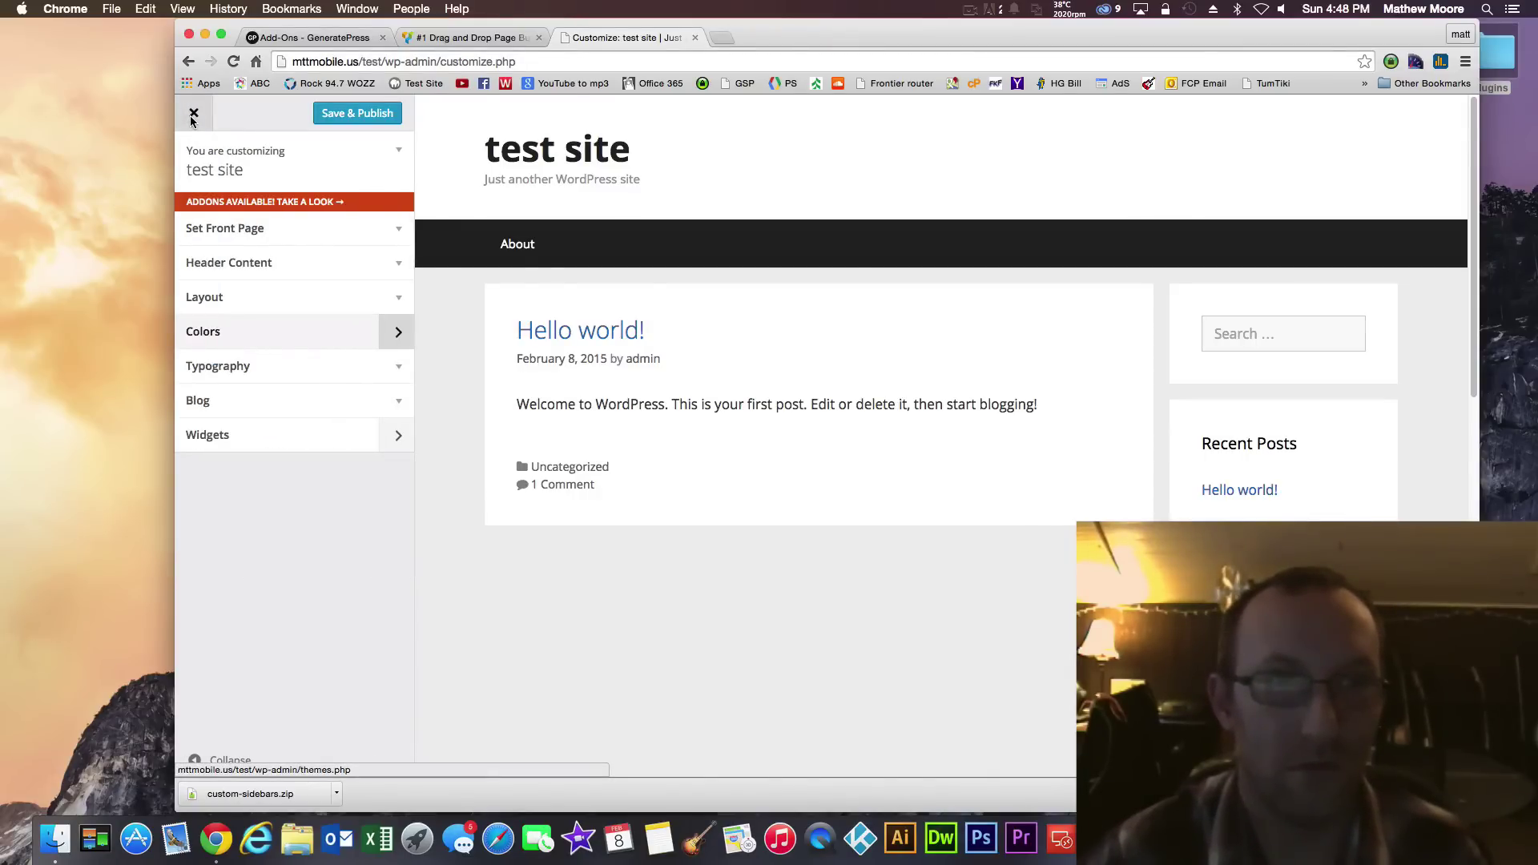
{"action": "left_click", "coordinate": [193, 115]}
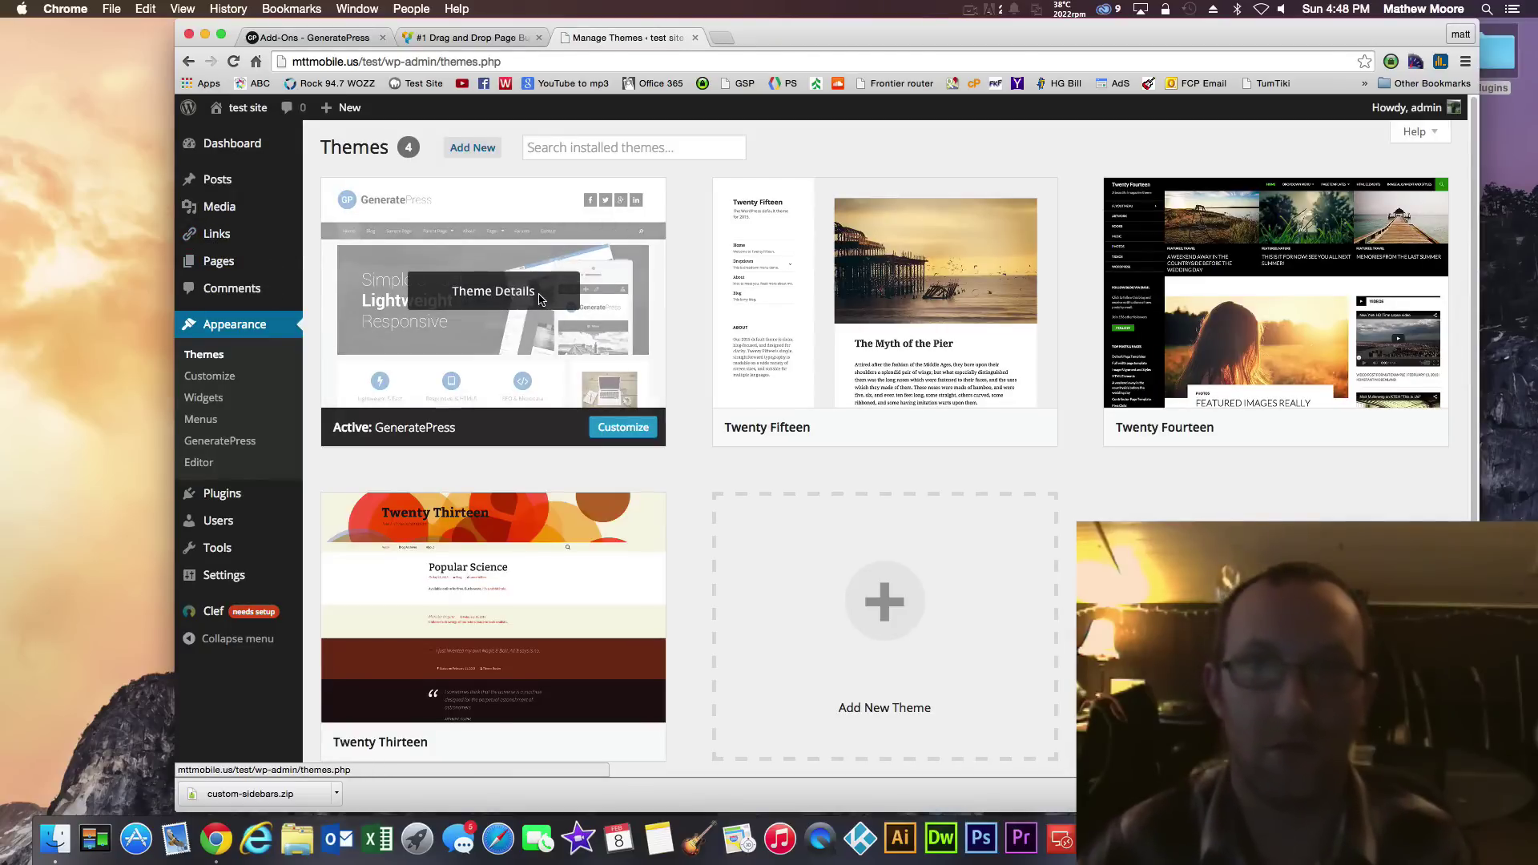
{"action": "left_click", "coordinate": [763, 60]}
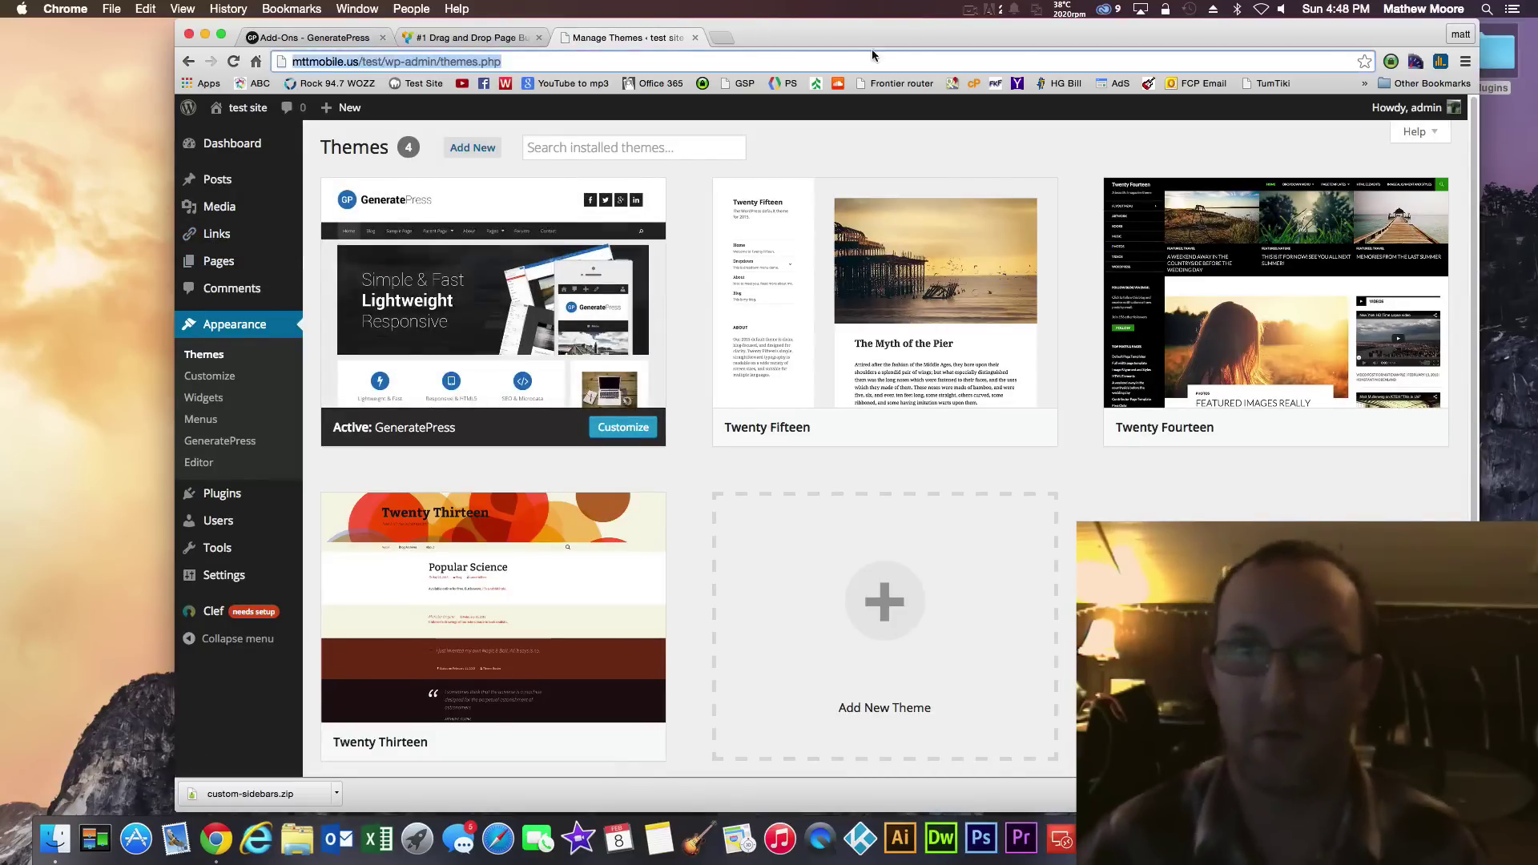
{"action": "left_click_drag", "start_coordinate": [869, 30], "coordinate": [846, 29]}
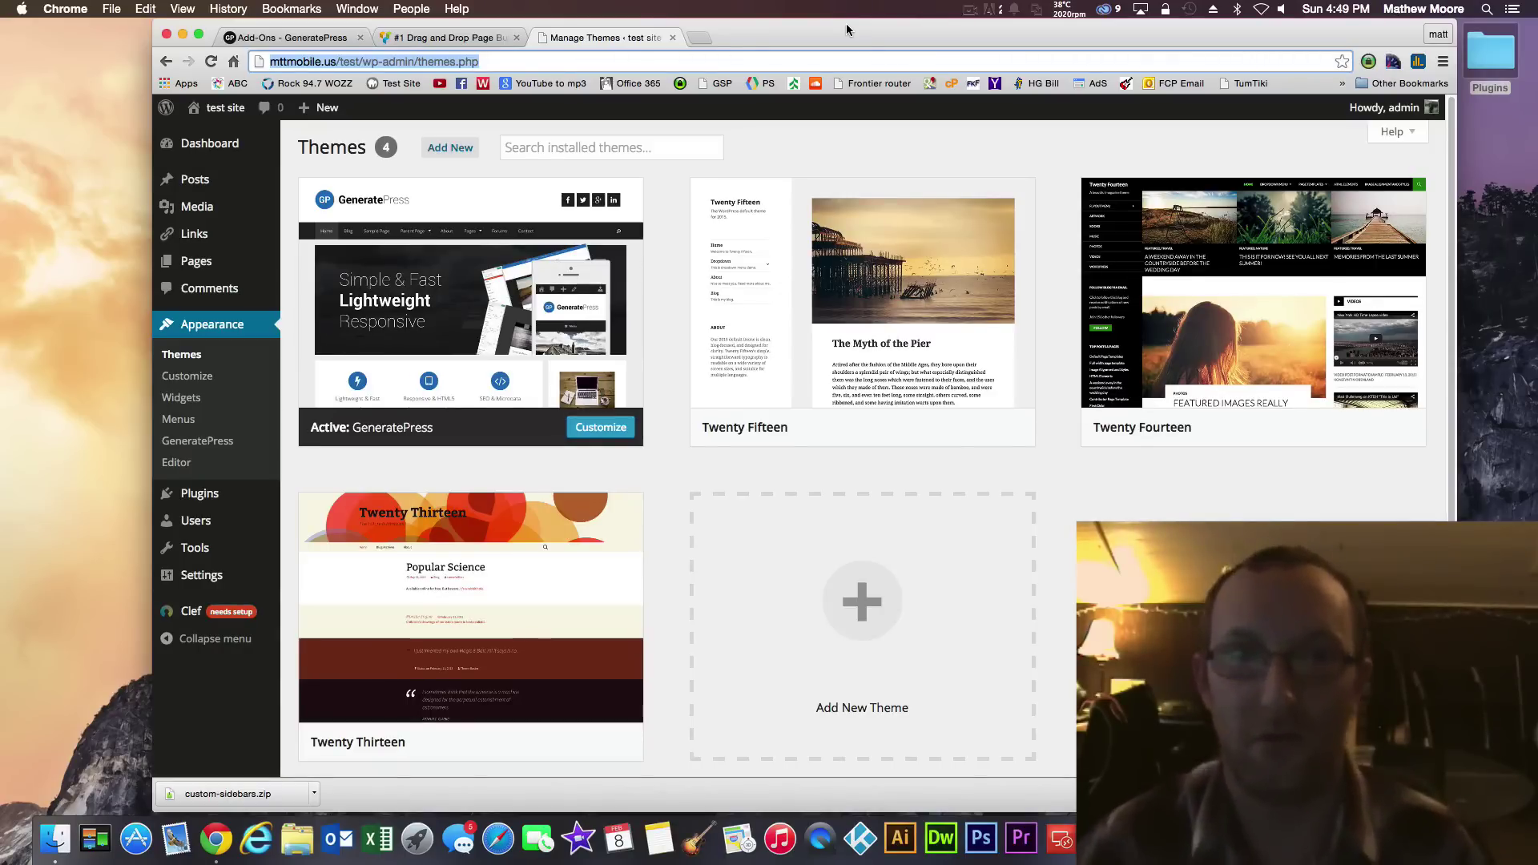
Browse the GeneratePress add-ons page and GP Premium details, then return to the WordPress Themes tab
{"action": "left_click", "coordinate": [305, 37]}
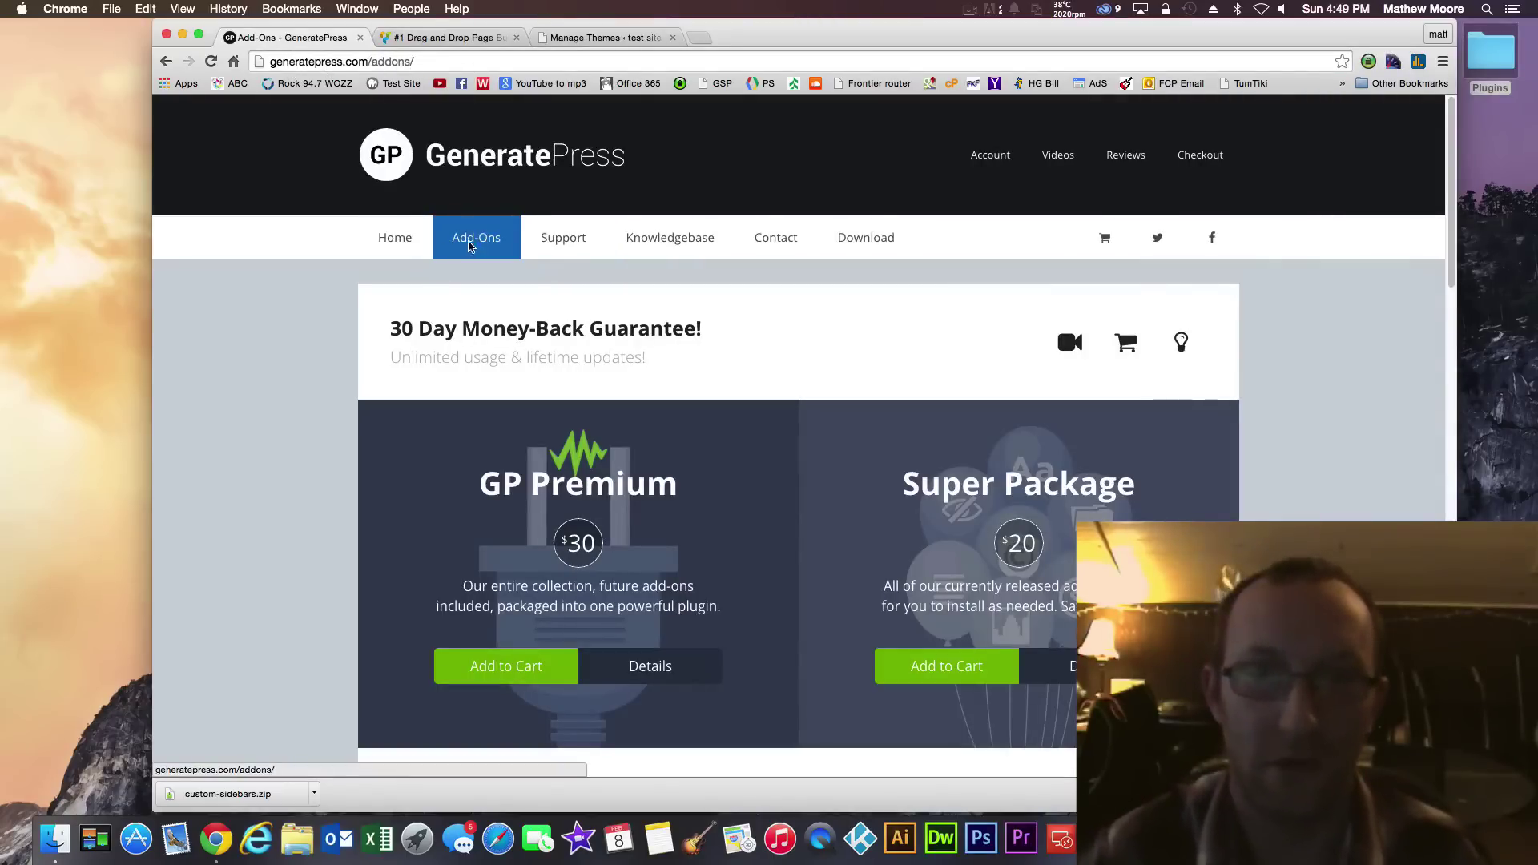
{"action": "scroll", "coordinate": [853, 557], "scroll_direction": "down", "scroll_amount": 3}
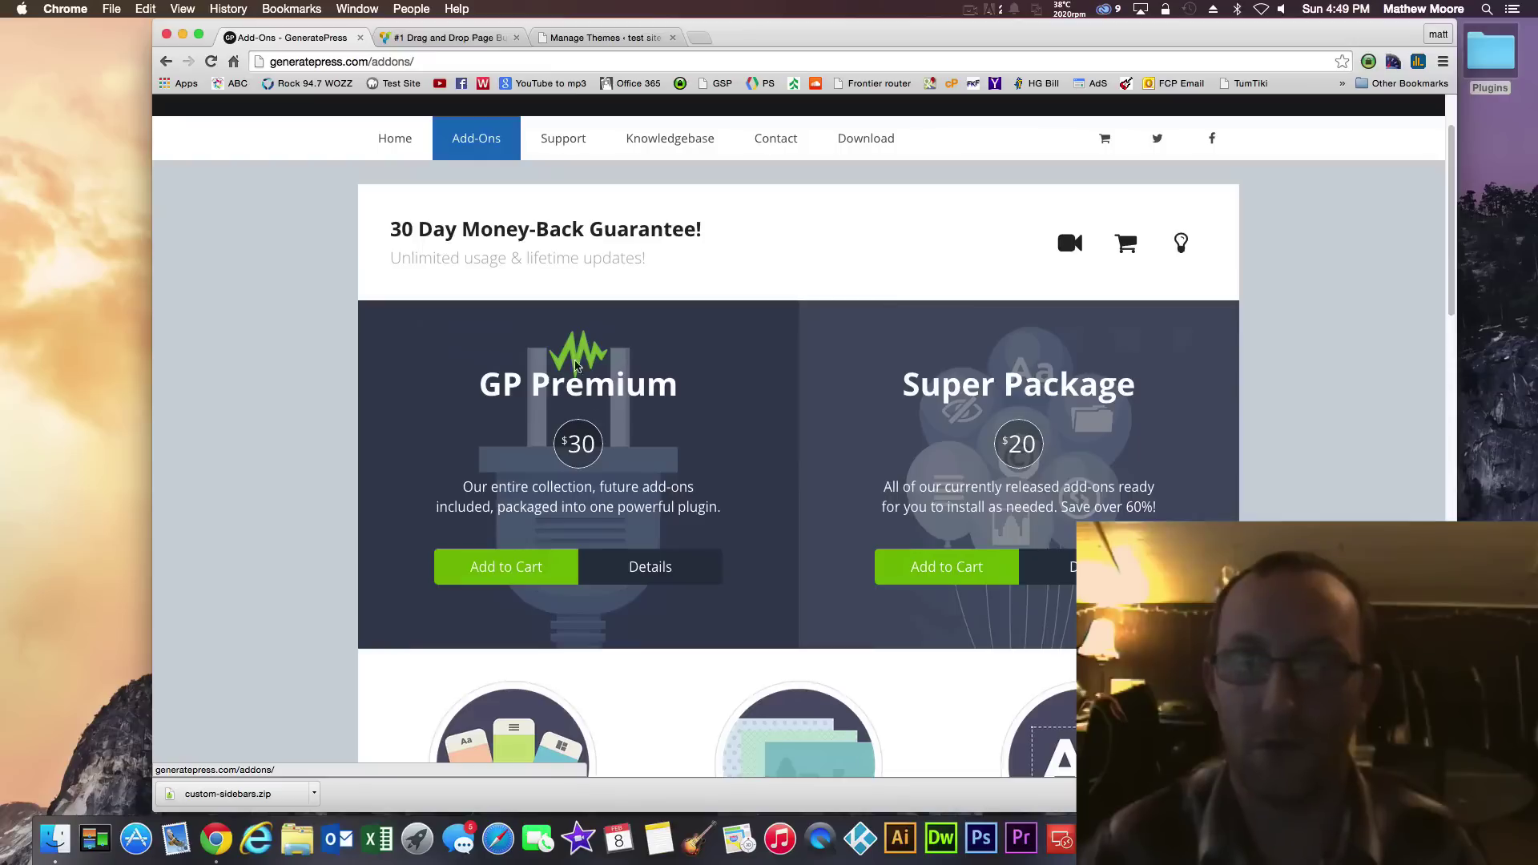
{"action": "scroll", "coordinate": [578, 386], "scroll_direction": "down", "scroll_amount": 10}
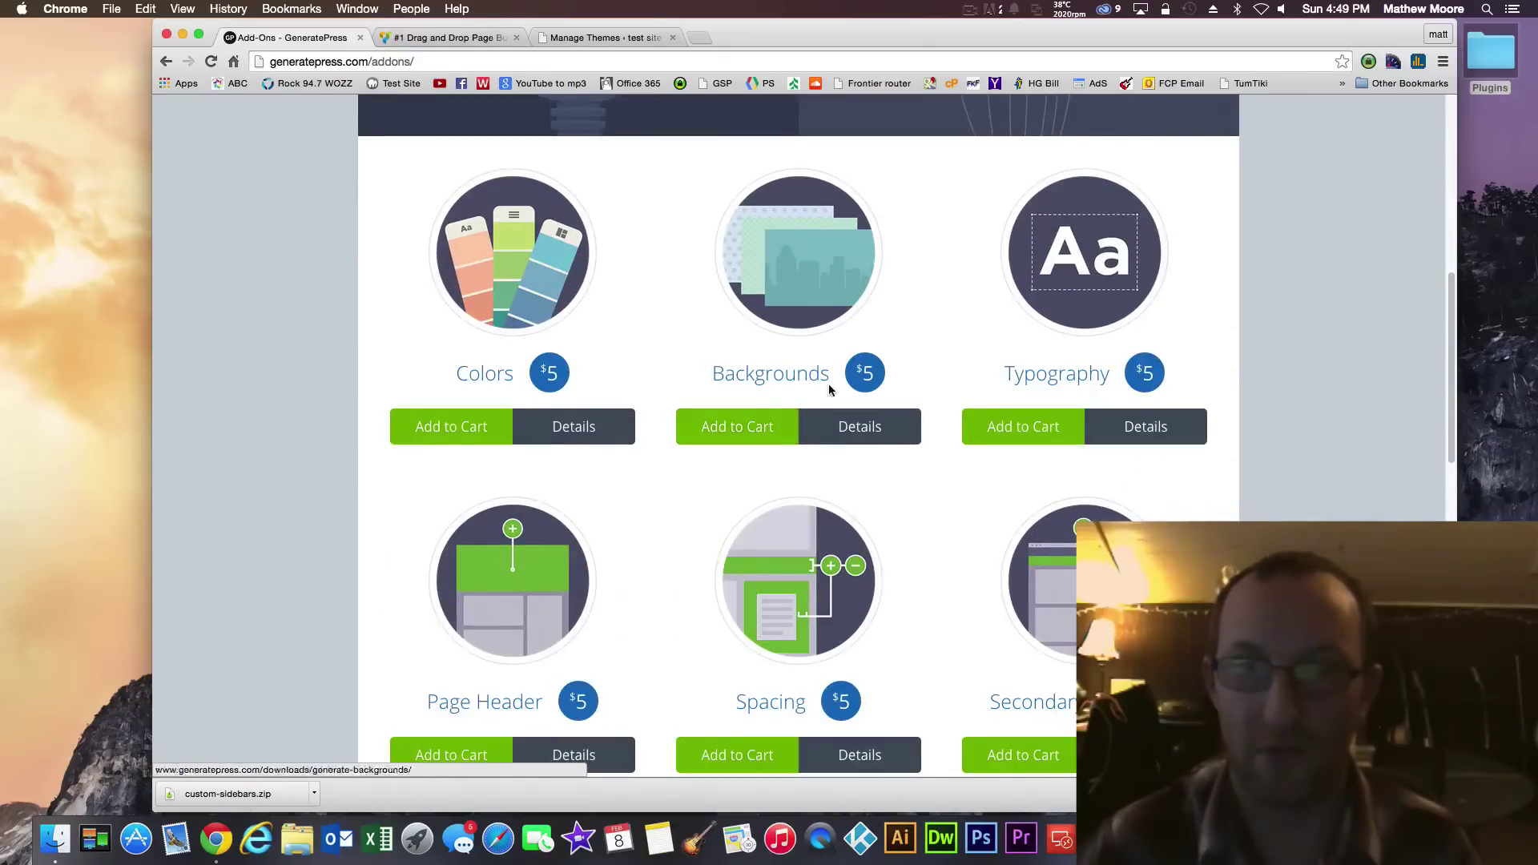
{"action": "scroll", "coordinate": [801, 433], "scroll_direction": "up", "scroll_amount": 10}
{"action": "left_click", "coordinate": [650, 477]}
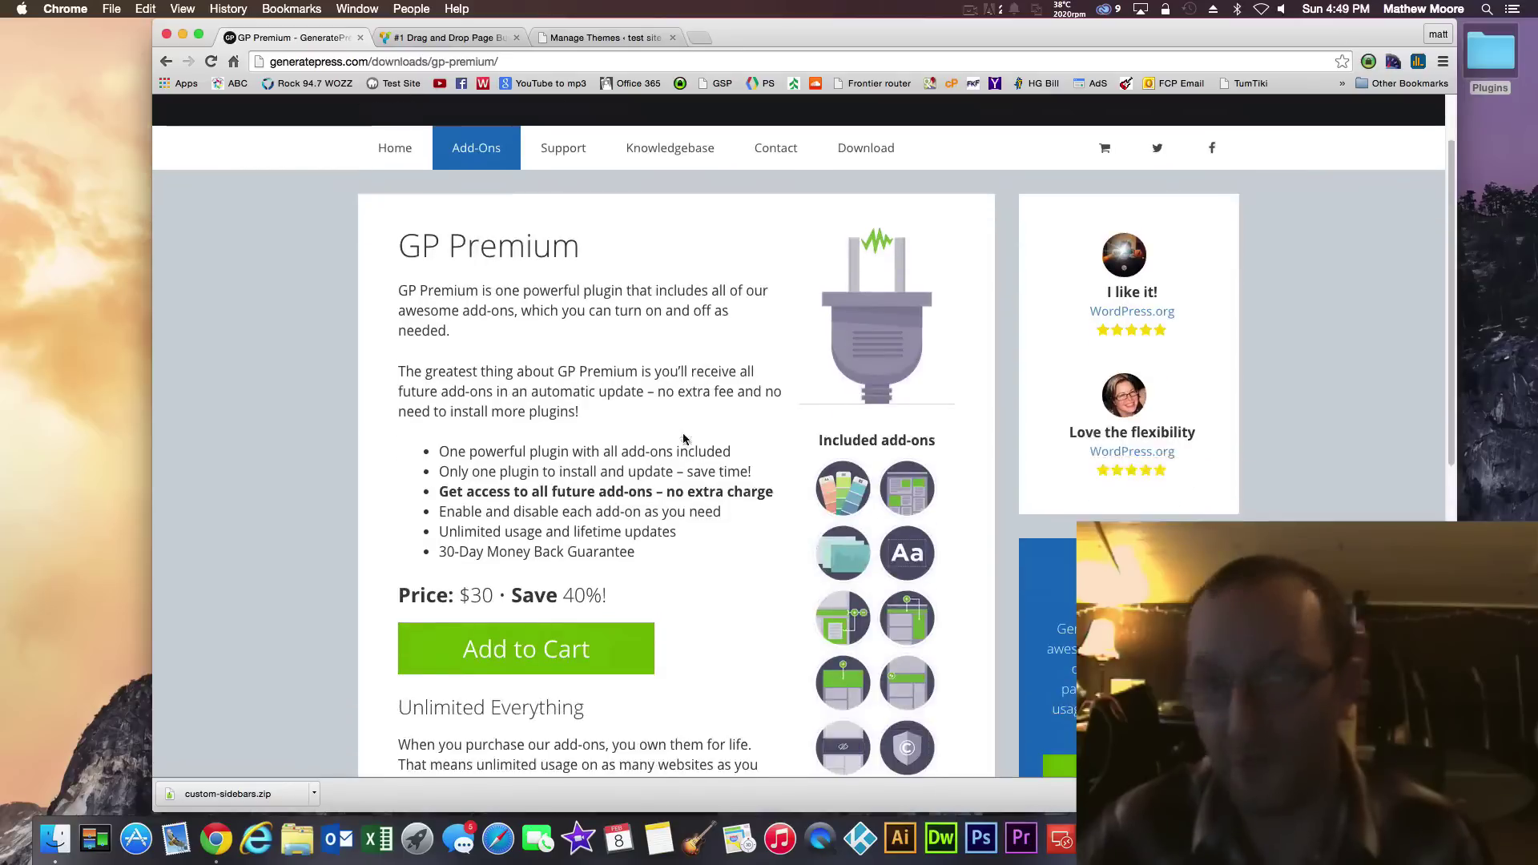
{"action": "scroll", "coordinate": [900, 442], "scroll_direction": "down", "scroll_amount": 3}
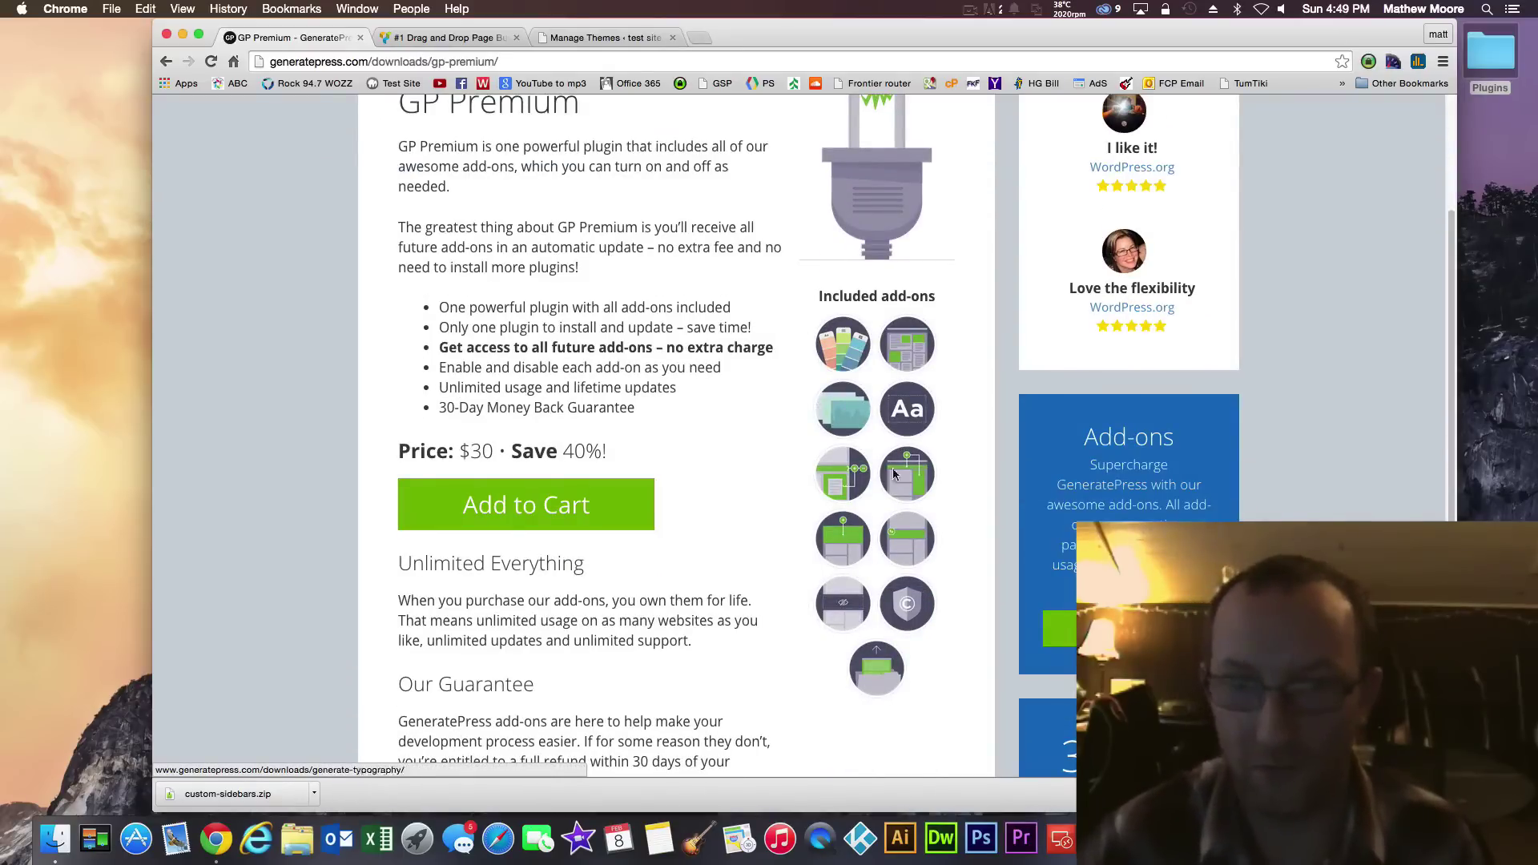
{"action": "scroll", "coordinate": [901, 356], "scroll_direction": "up", "scroll_amount": 2}
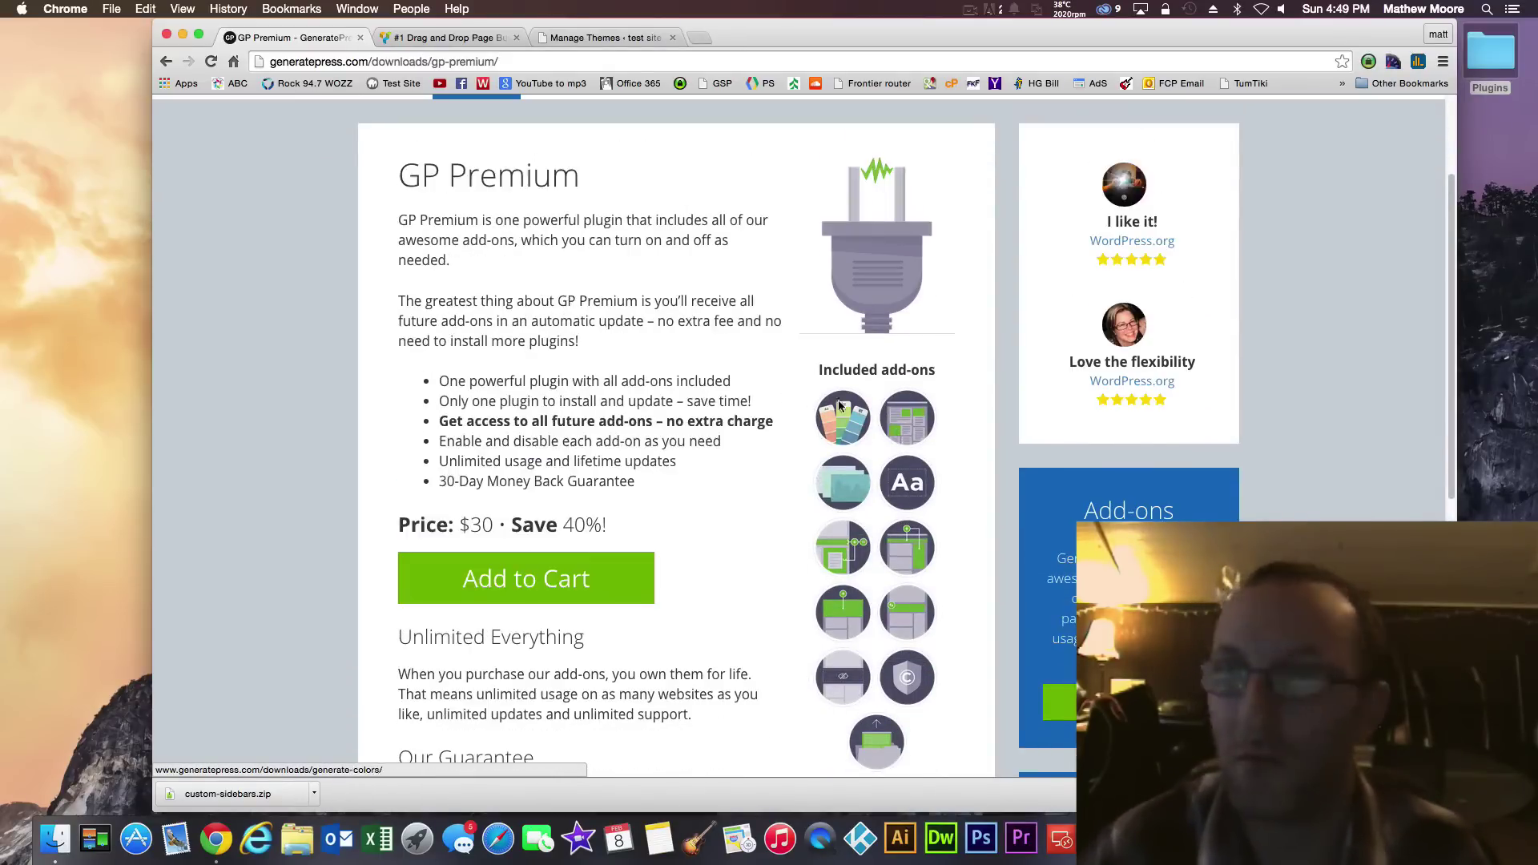
{"action": "left_click", "coordinate": [605, 38]}
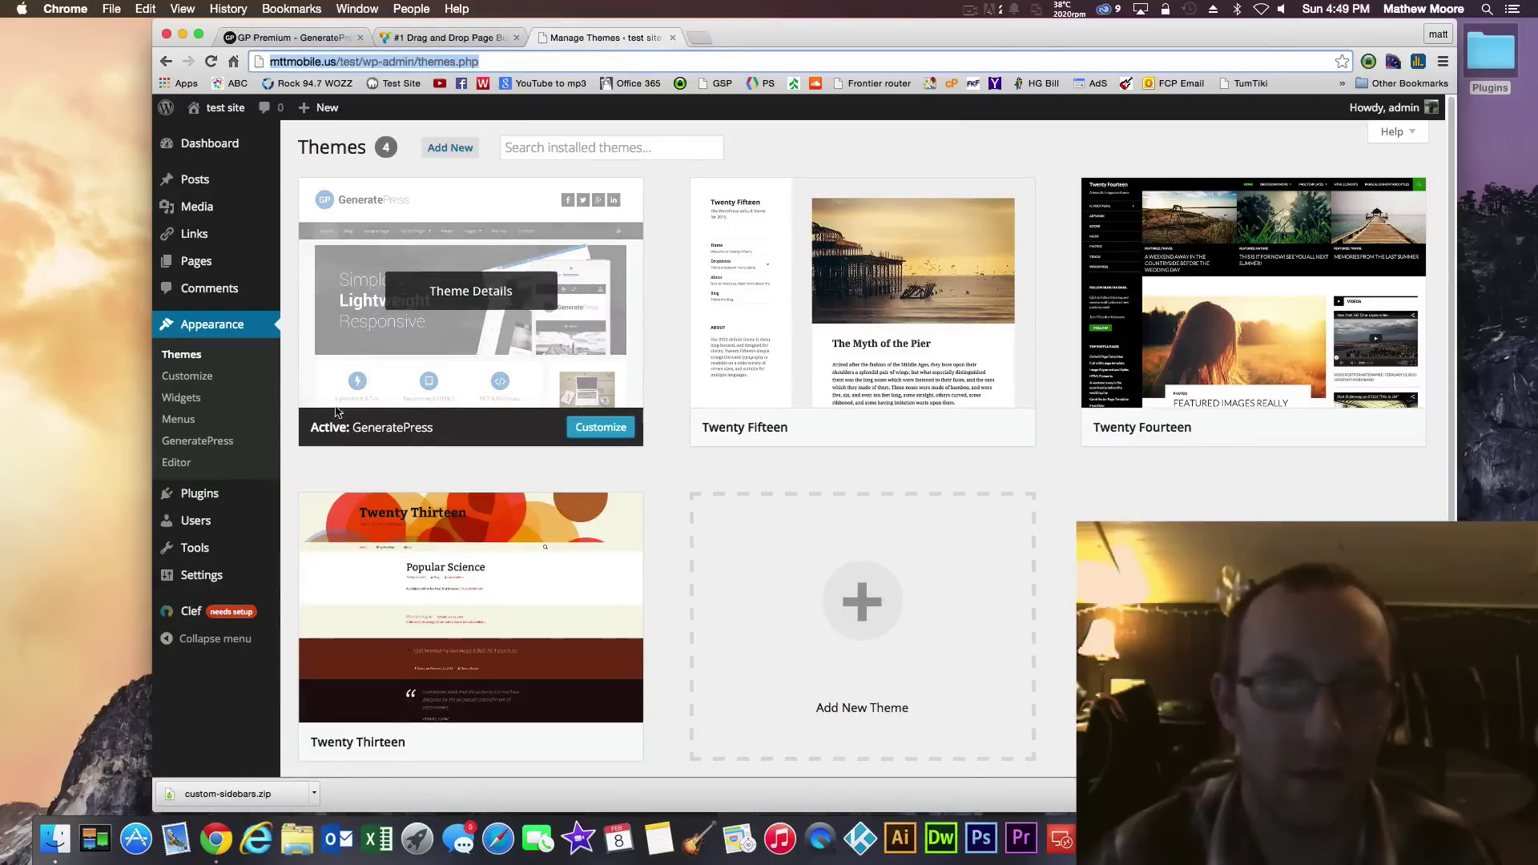
Upload gp-premium.zip from the Desktop Plugins folder, install it and activate it
{"action": "left_click", "coordinate": [197, 498]}
{"action": "left_click", "coordinate": [402, 147]}
{"action": "left_click", "coordinate": [448, 147]}
{"action": "left_click", "coordinate": [733, 290]}
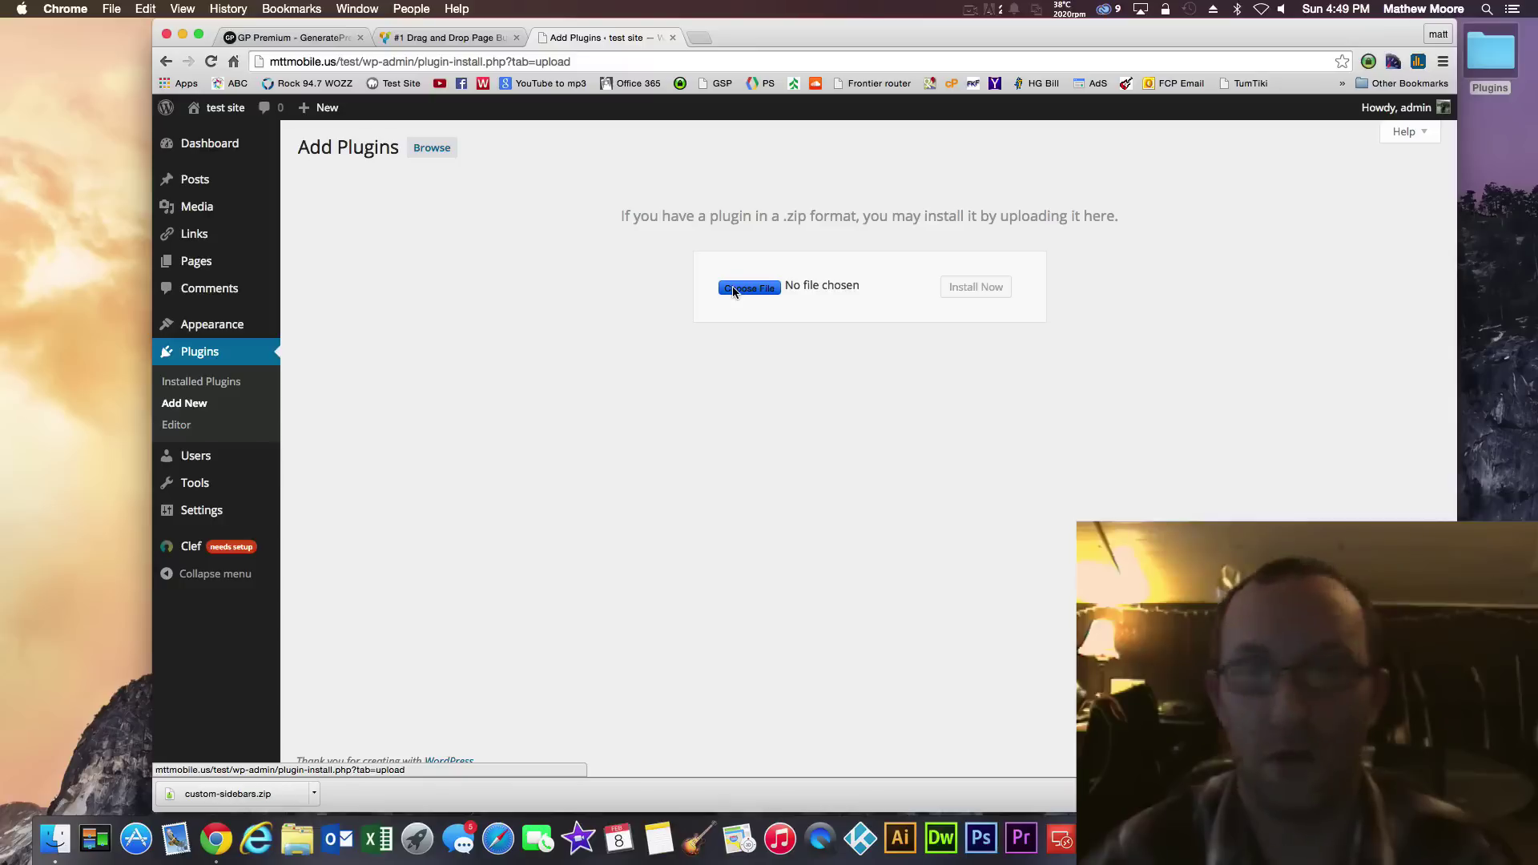
{"action": "left_click", "coordinate": [721, 310]}
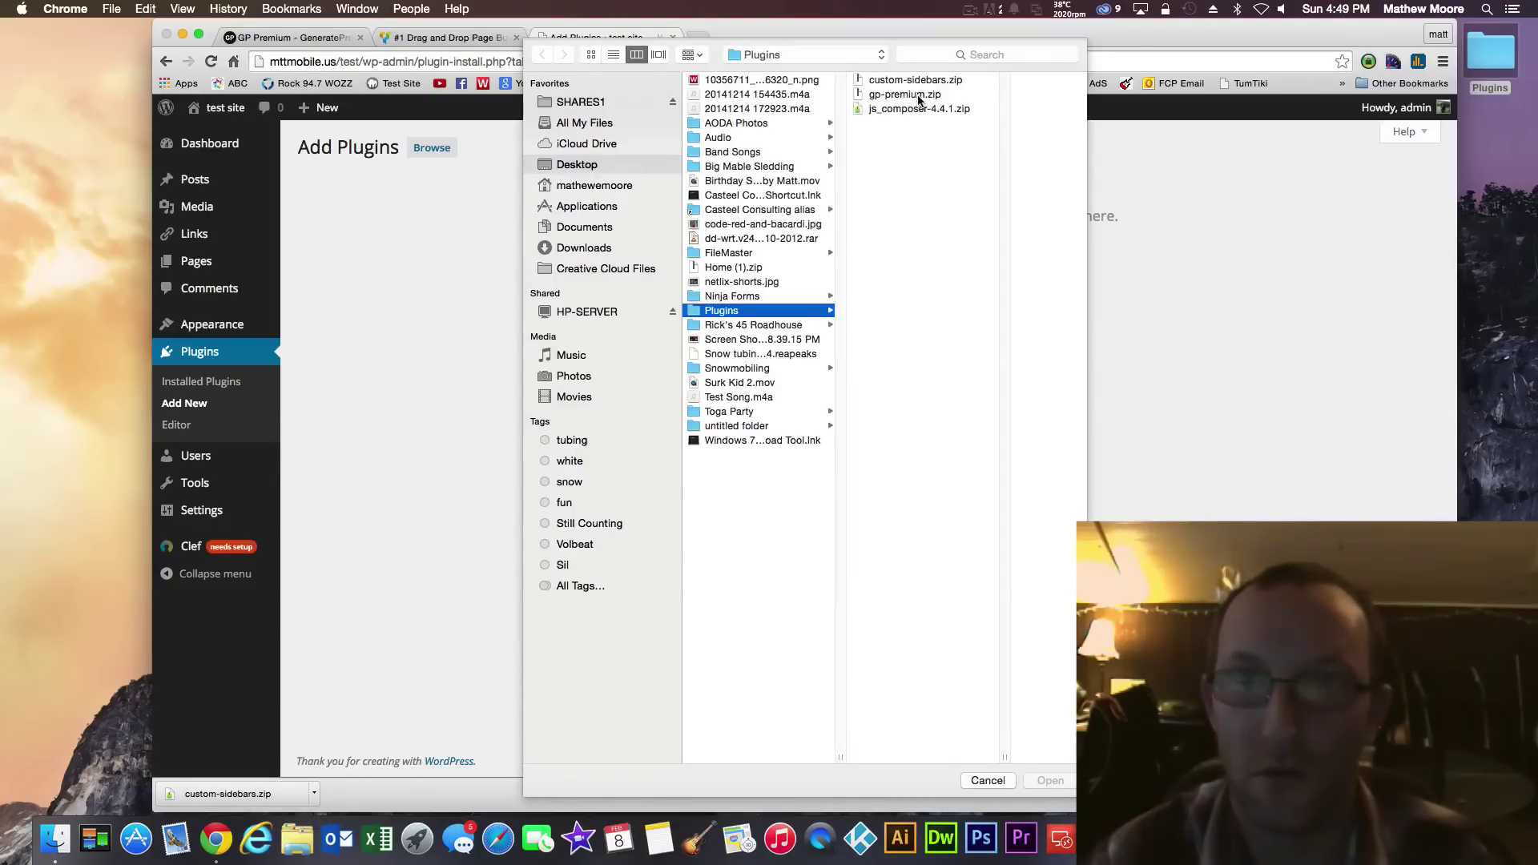
{"action": "double_click", "coordinate": [905, 94]}
{"action": "left_click", "coordinate": [979, 288]}
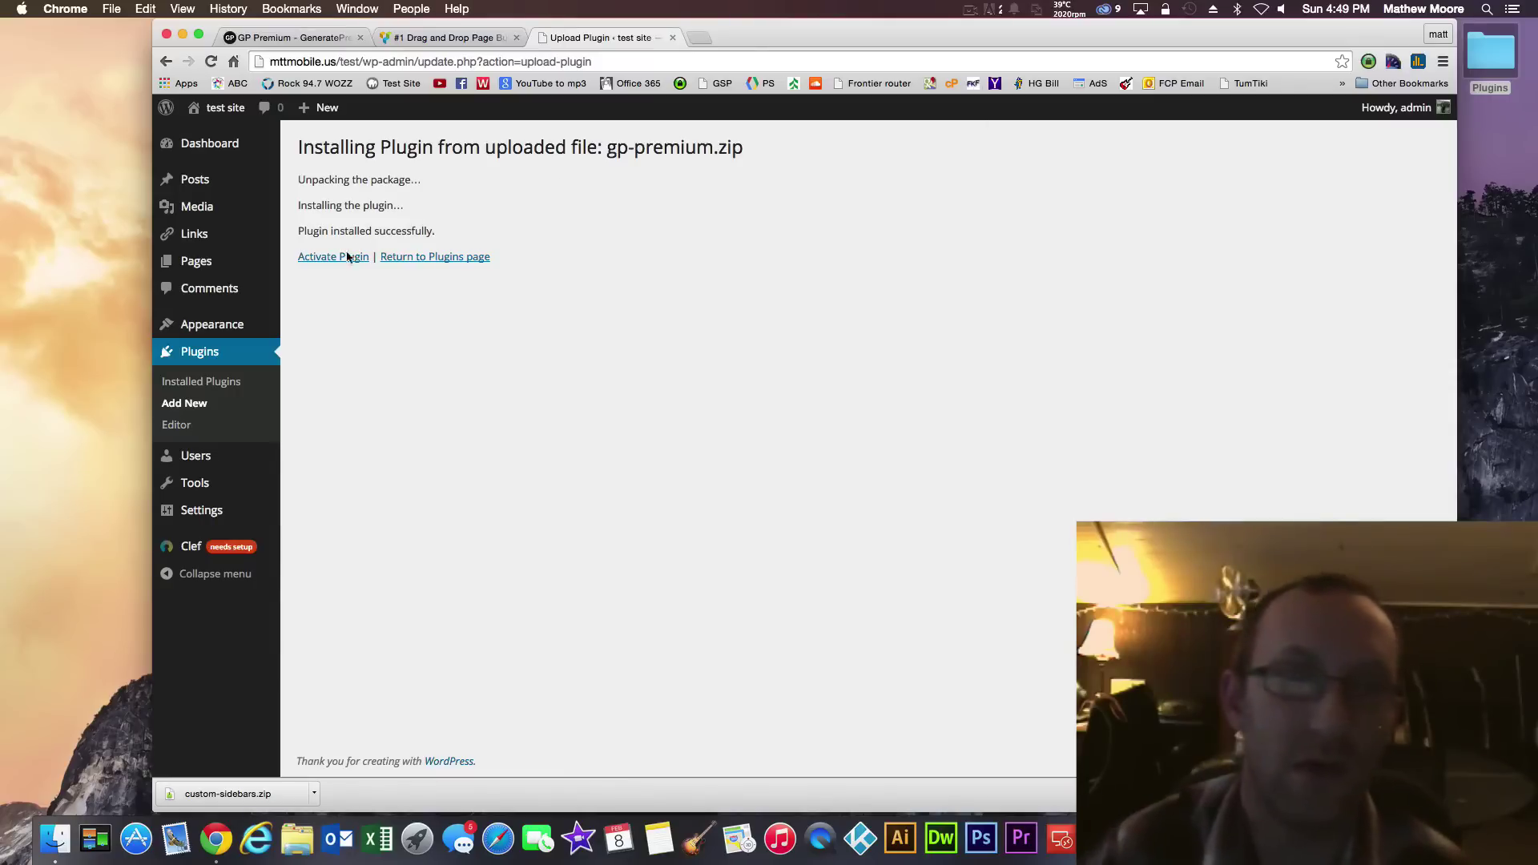
{"action": "left_click", "coordinate": [344, 257]}
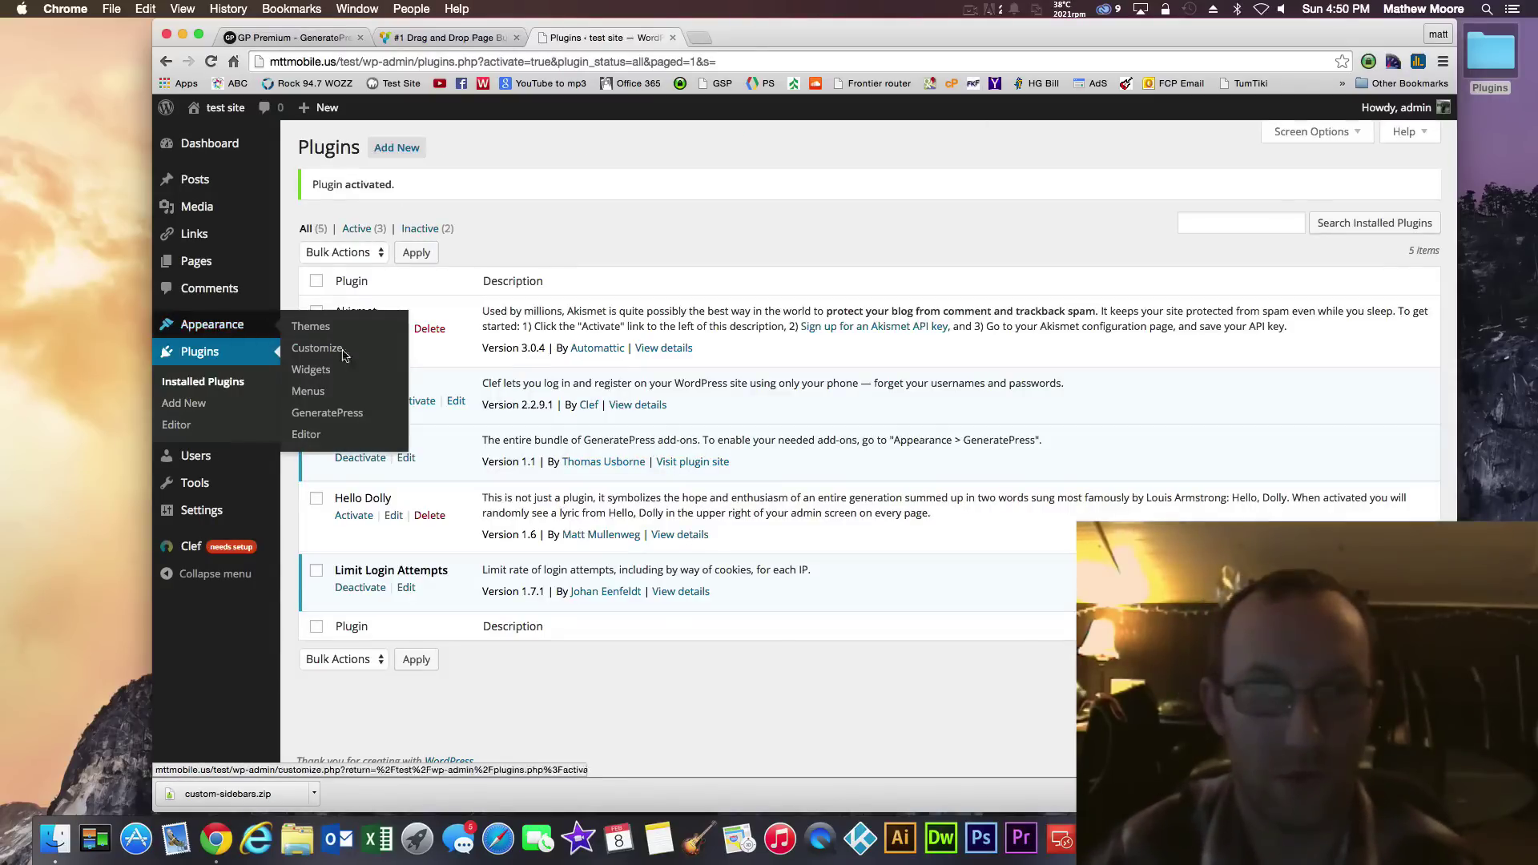
Enable all GeneratePress add-ons including Hooks and save, then review the Backgrounds add-on
{"action": "left_click", "coordinate": [334, 414]}
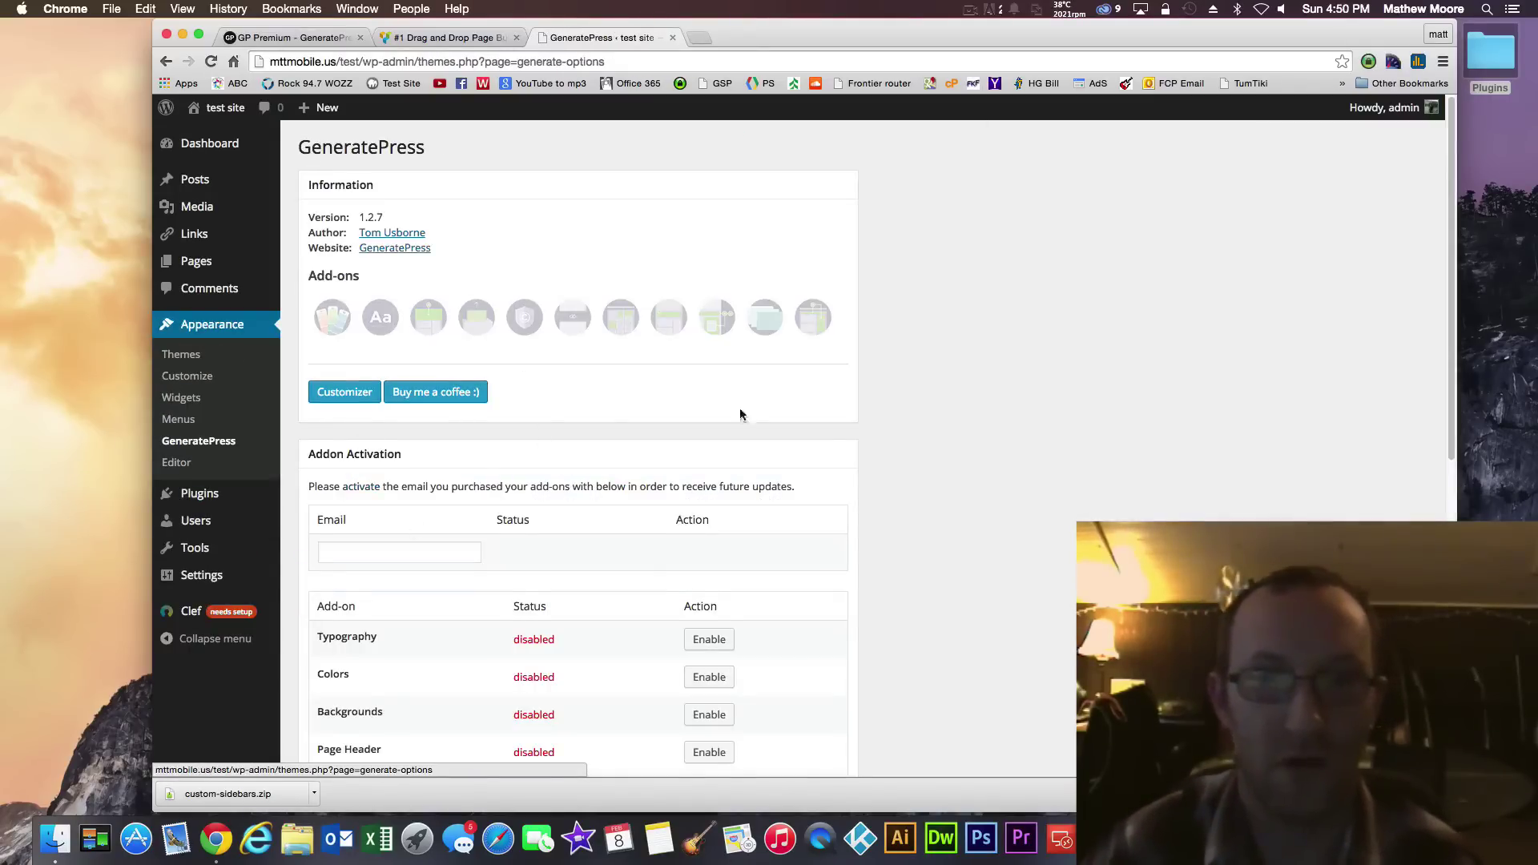
{"action": "scroll", "coordinate": [795, 426], "scroll_direction": "down", "scroll_amount": 8}
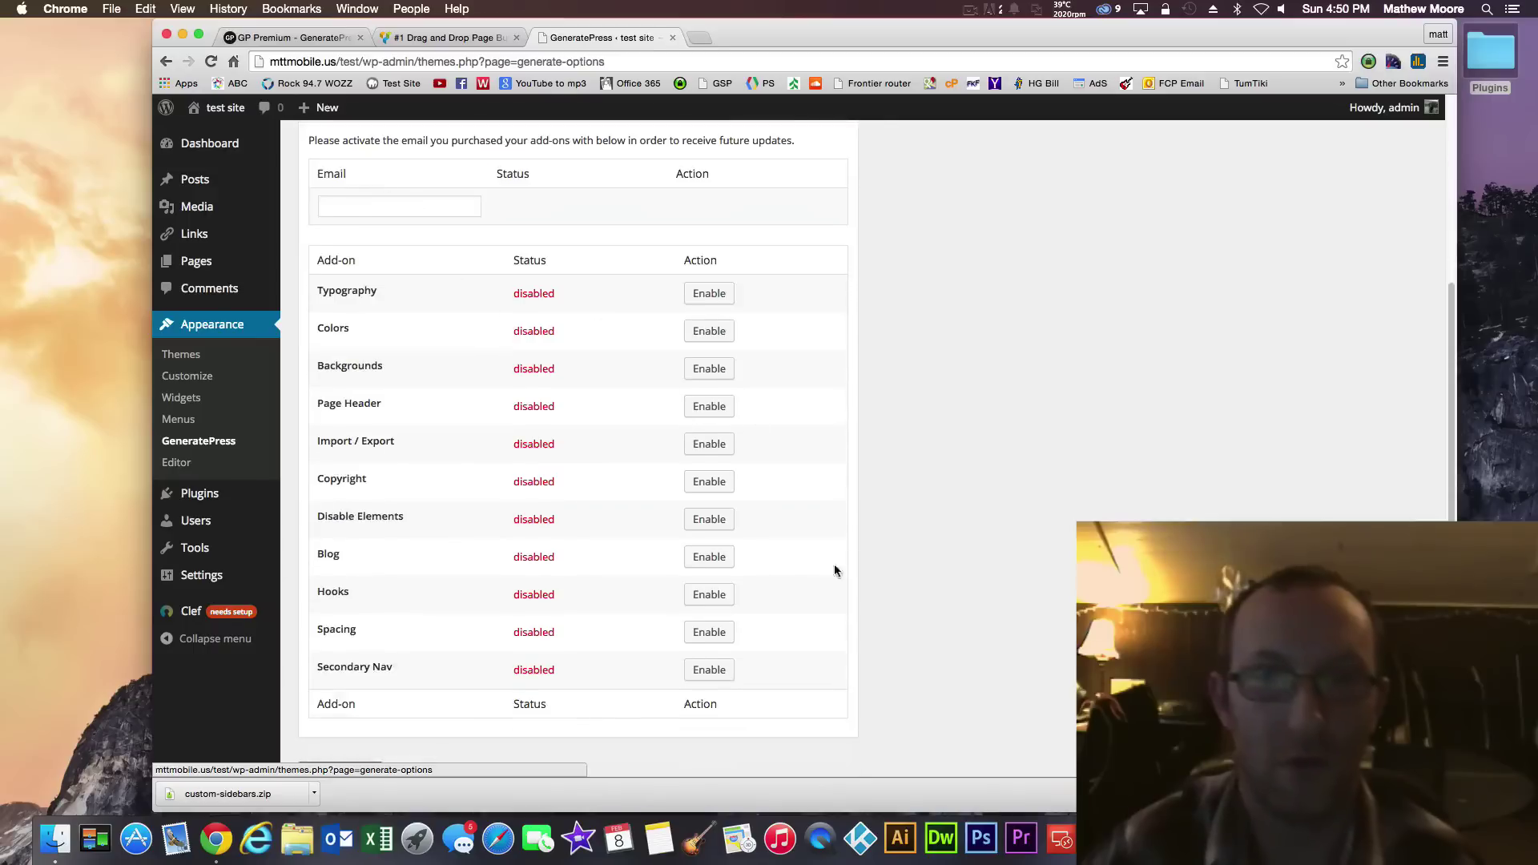
{"action": "left_click", "coordinate": [709, 293]}
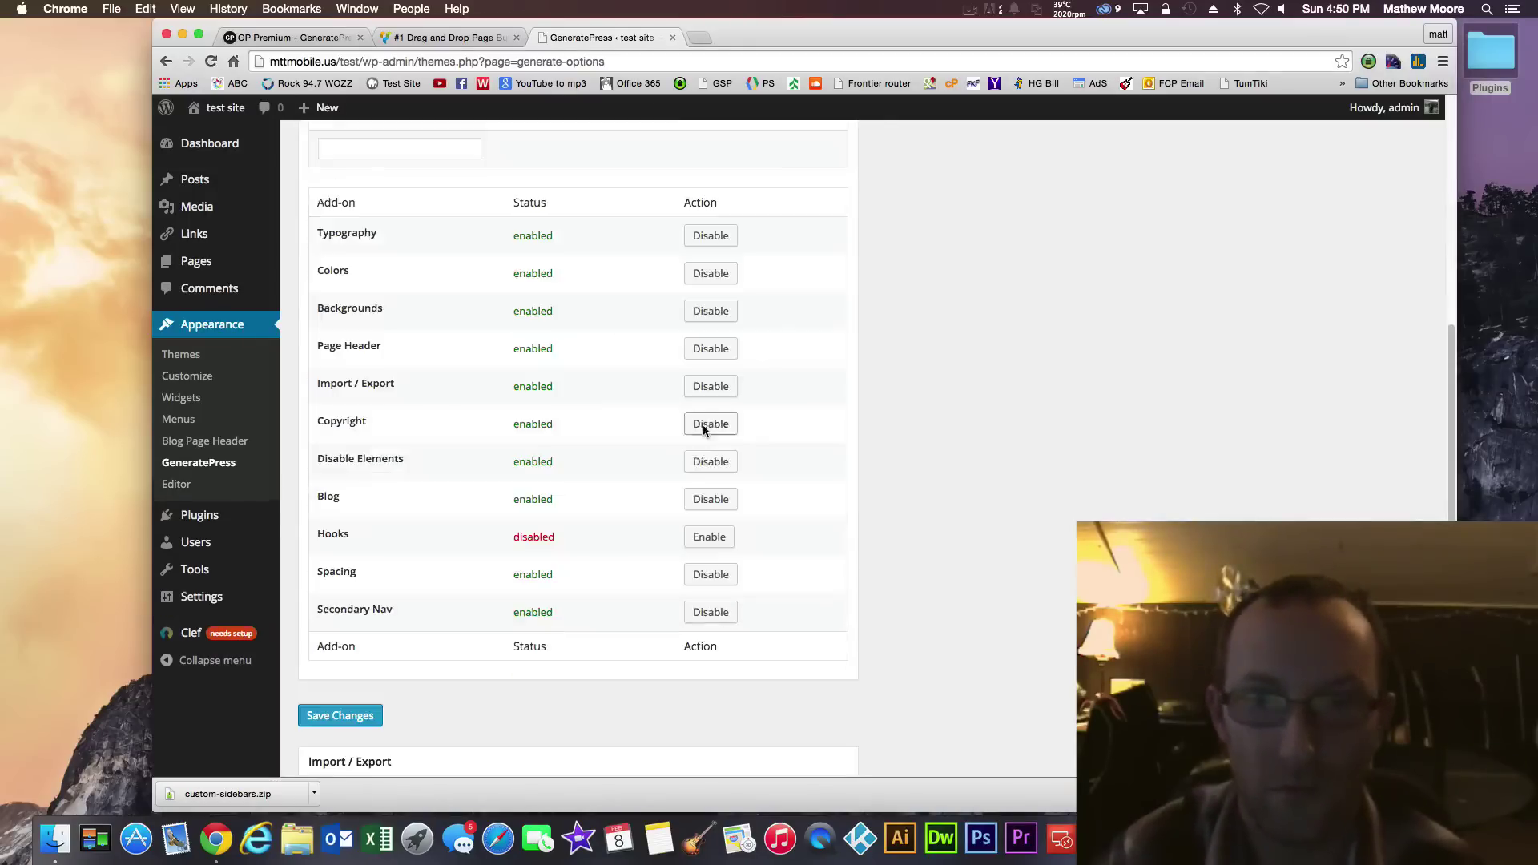
{"action": "left_click", "coordinate": [708, 537]}
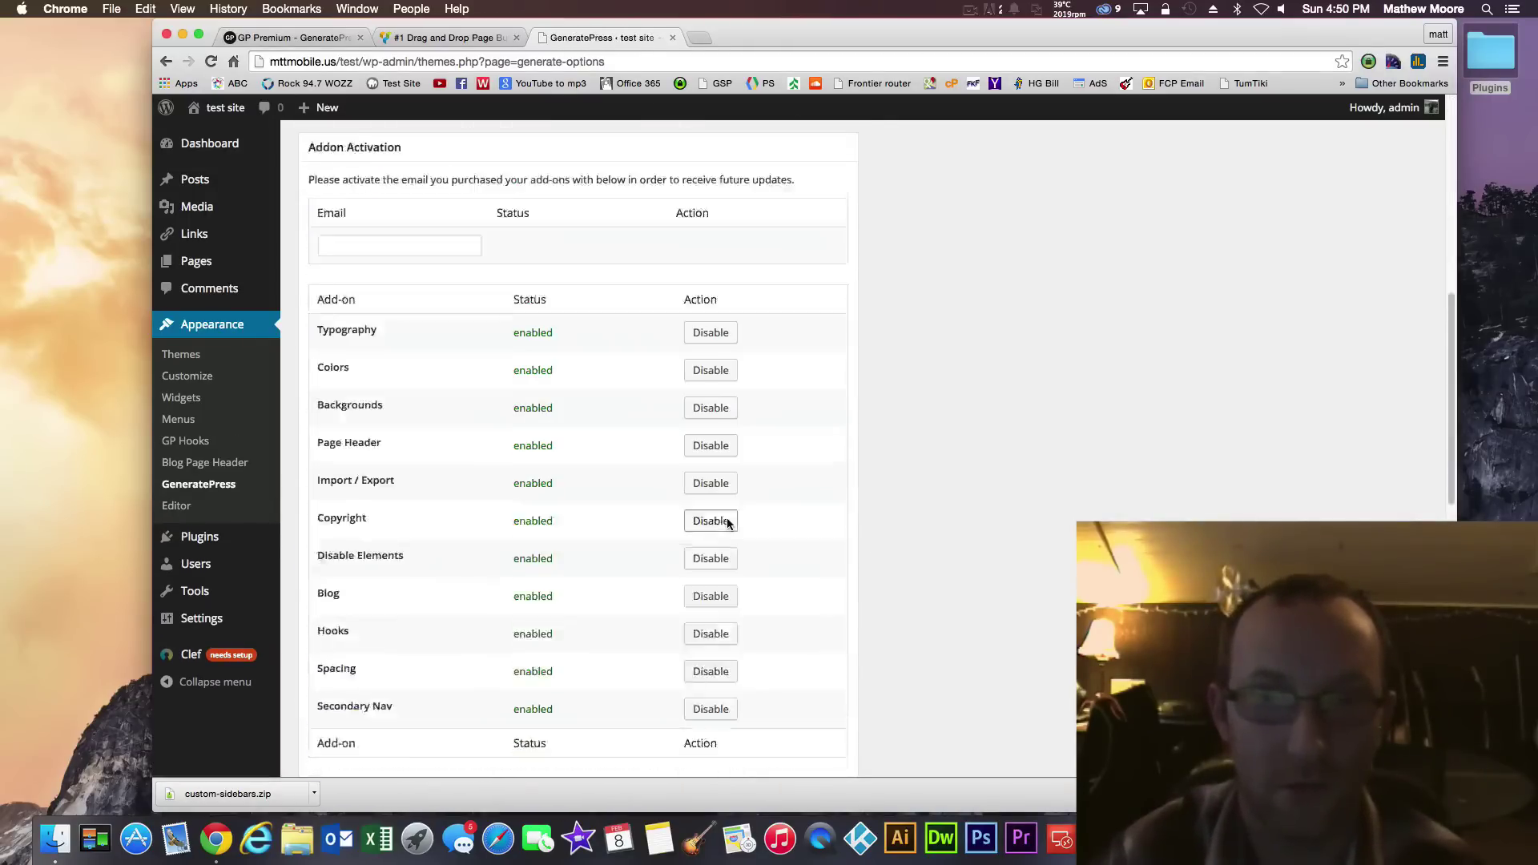
{"action": "scroll", "coordinate": [735, 517], "scroll_direction": "up", "scroll_amount": 5}
{"action": "scroll", "coordinate": [735, 517], "scroll_direction": "down", "scroll_amount": 10}
{"action": "left_click", "coordinate": [340, 181]}
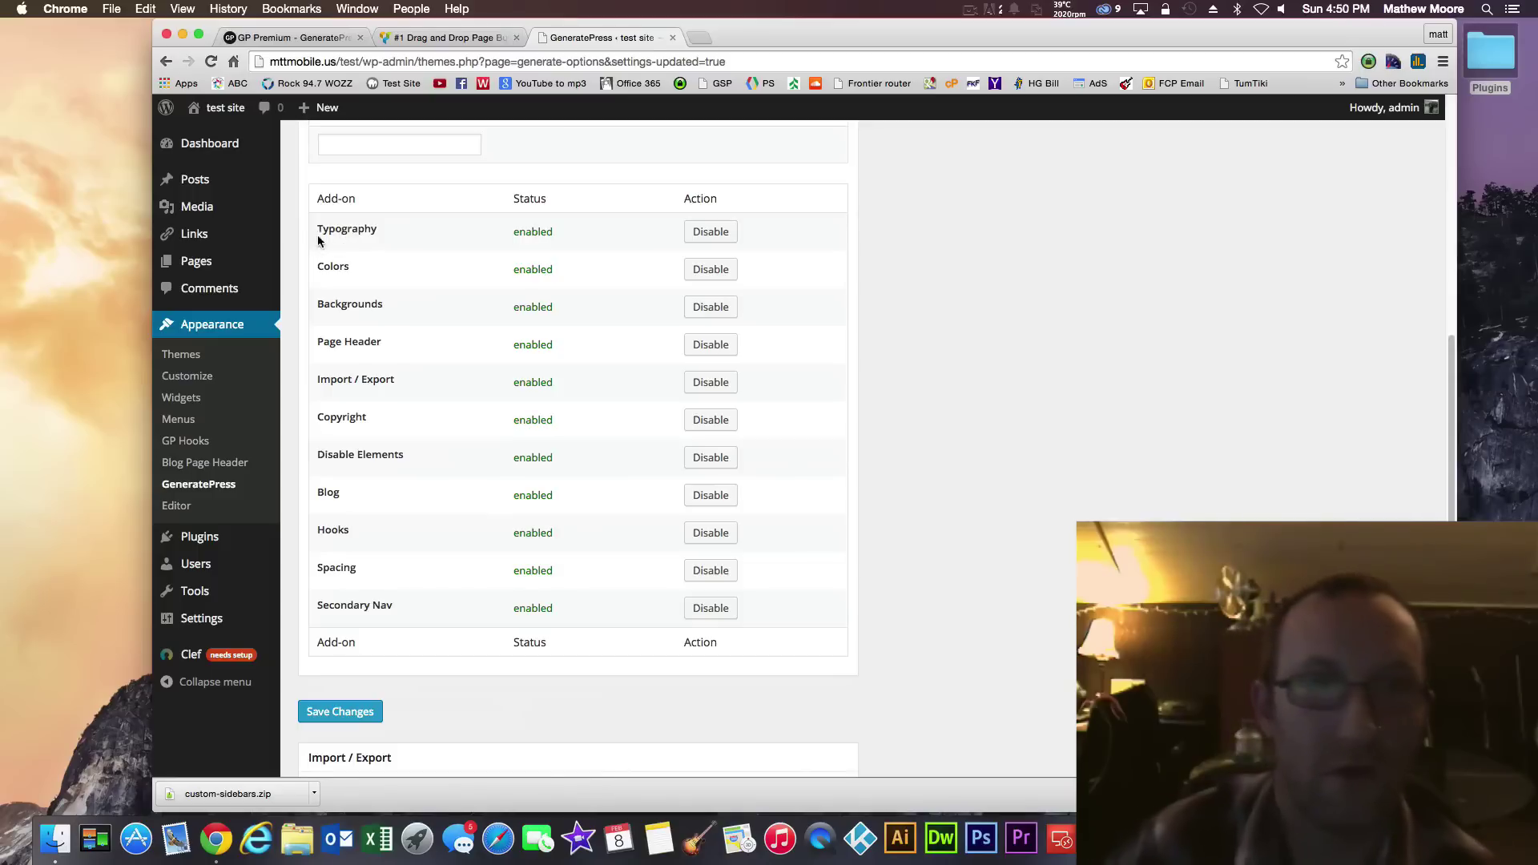
{"action": "left_click_drag", "start_coordinate": [324, 303], "coordinate": [432, 301]}
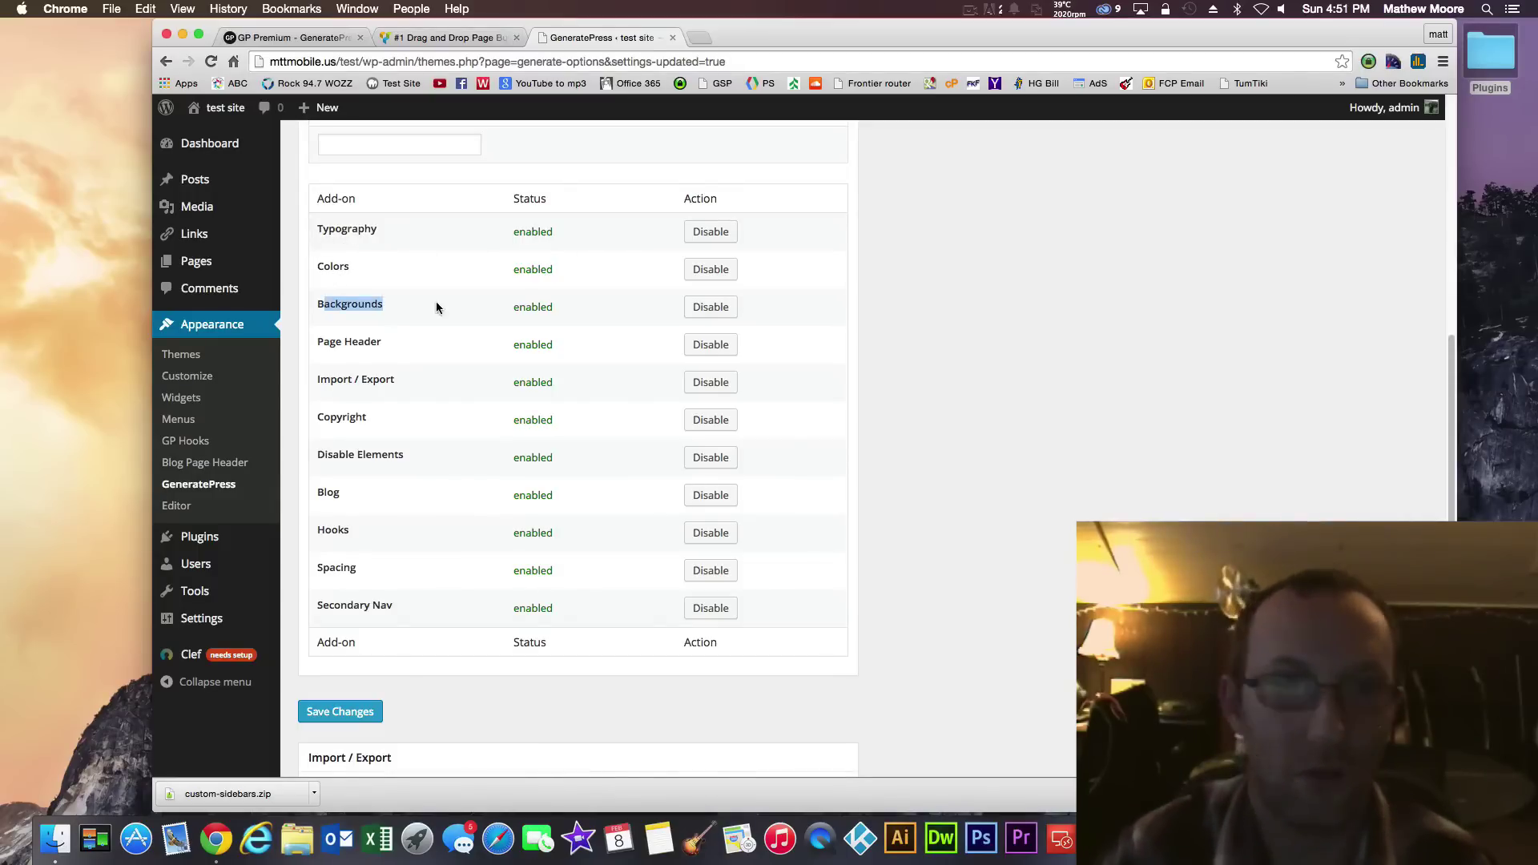
{"action": "scroll", "coordinate": [361, 361], "scroll_direction": "down", "scroll_amount": 1}
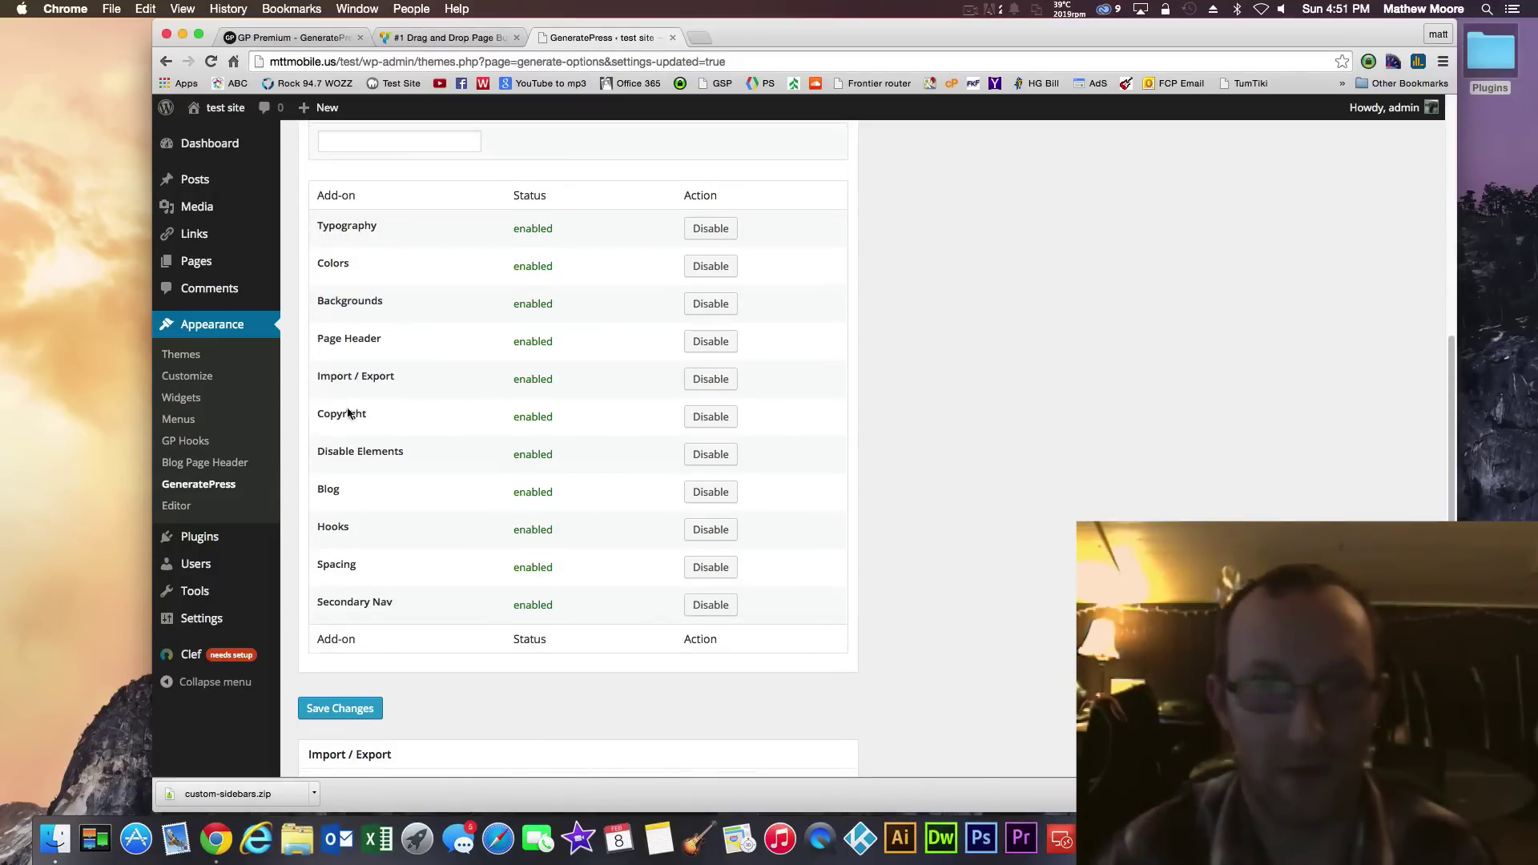
{"action": "scroll", "coordinate": [397, 414], "scroll_direction": "down", "scroll_amount": 2}
Search the plugin directory for 'custom sidebars' and install the Custom Sidebars plugin
{"action": "left_click", "coordinate": [181, 354]}
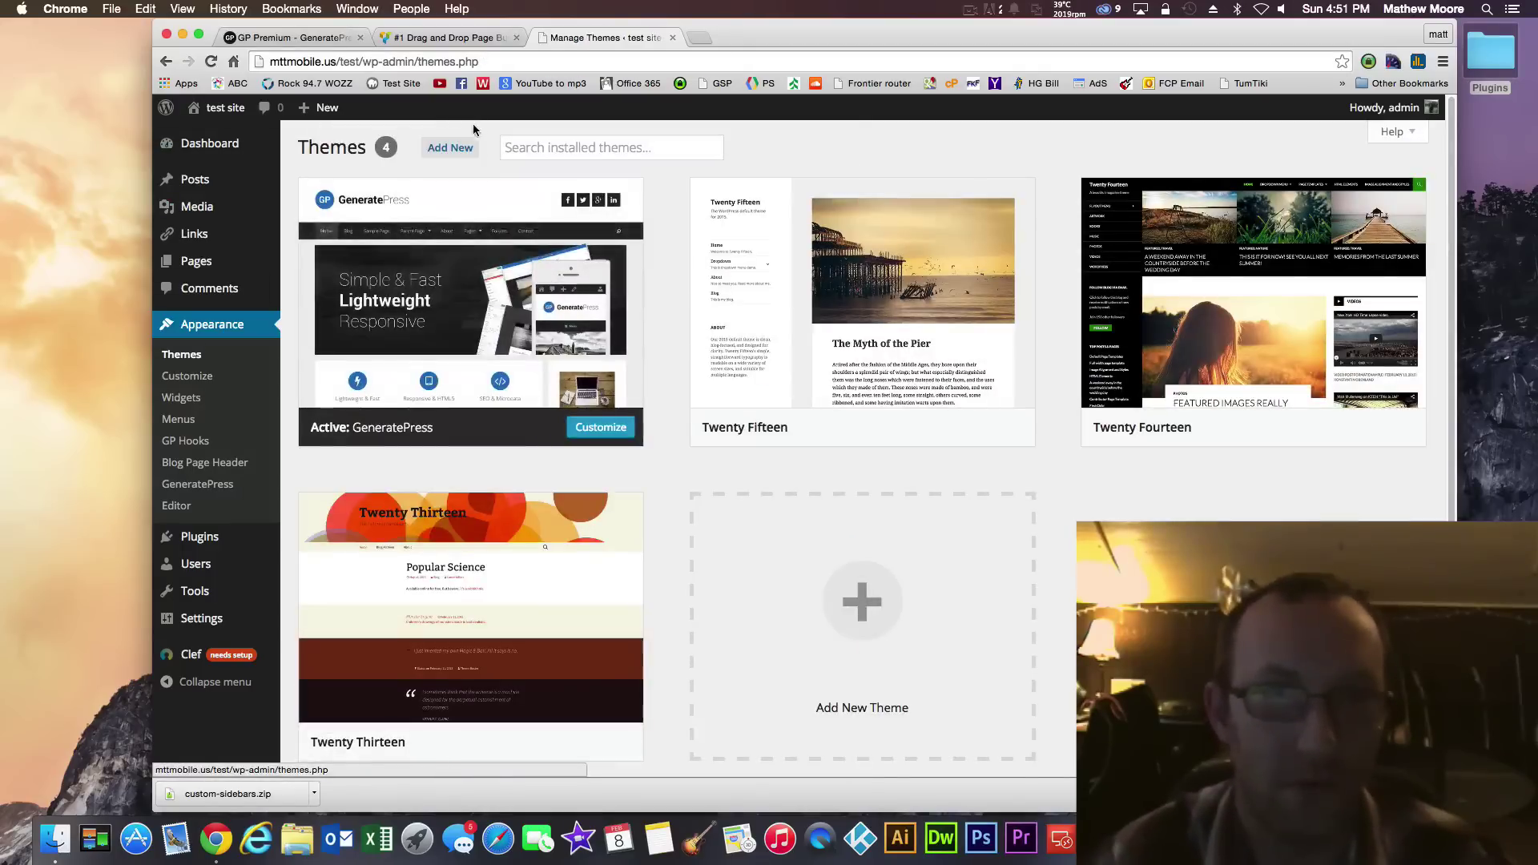
{"action": "left_click", "coordinate": [200, 536]}
{"action": "left_click", "coordinate": [397, 152]}
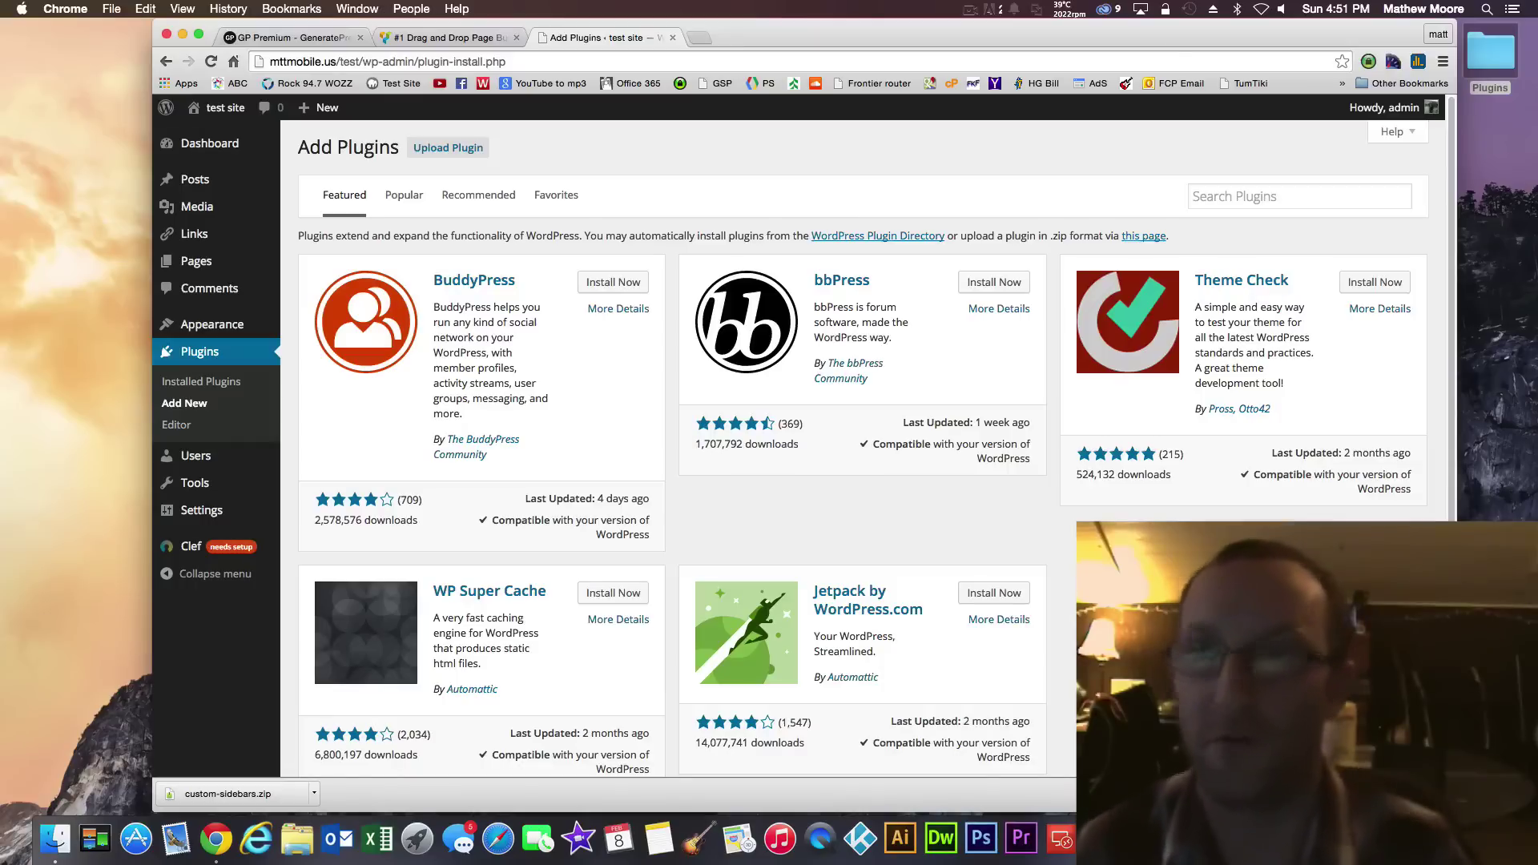
{"action": "left_click", "coordinate": [1247, 198]}
{"action": "type", "text": "custom side"}
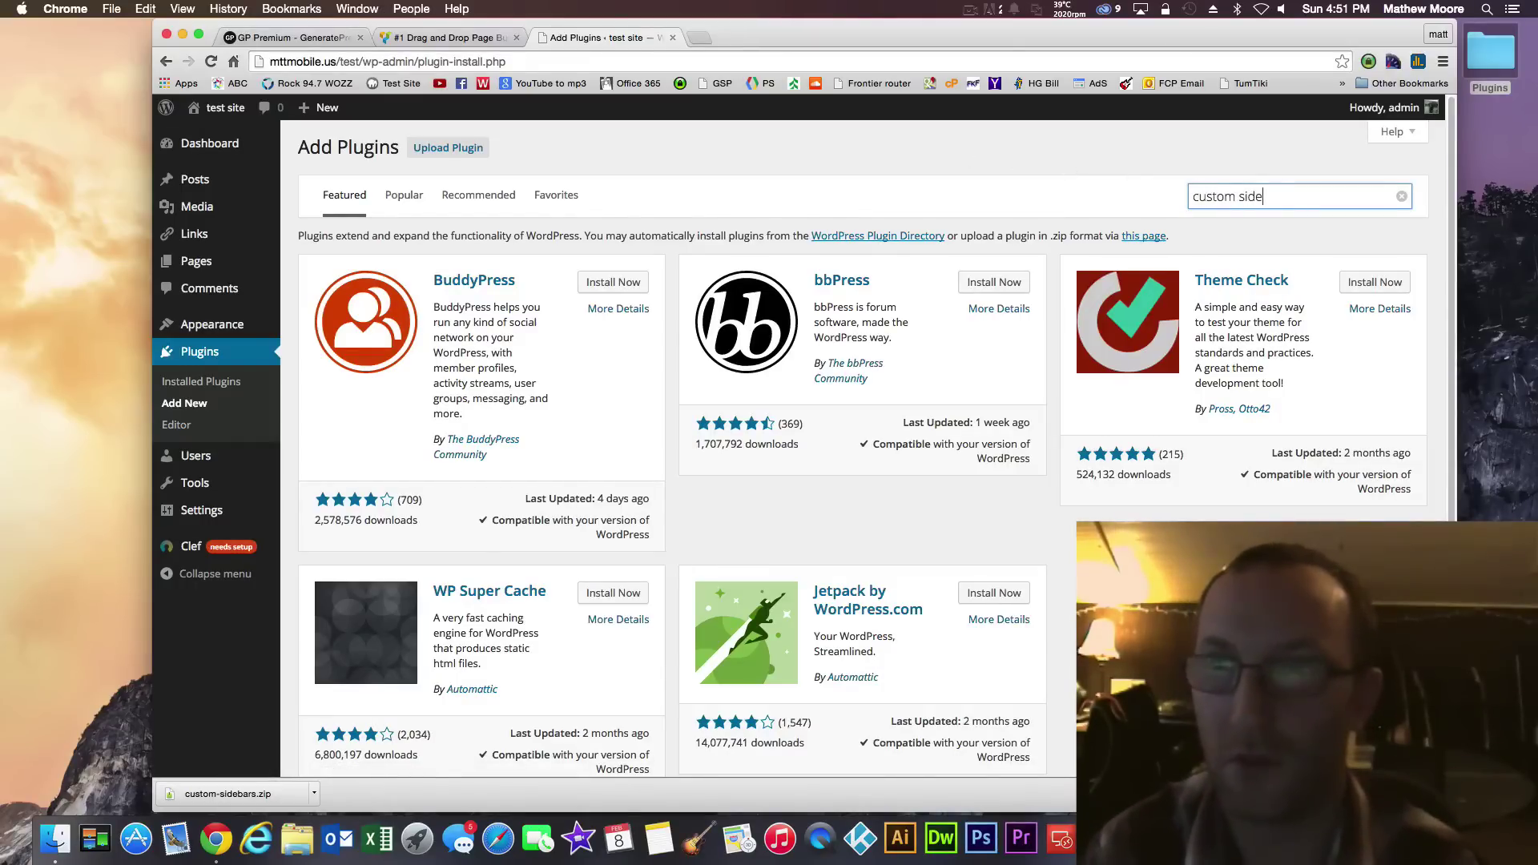
{"action": "type", "text": "bars"}
{"action": "key", "text": "Return"}
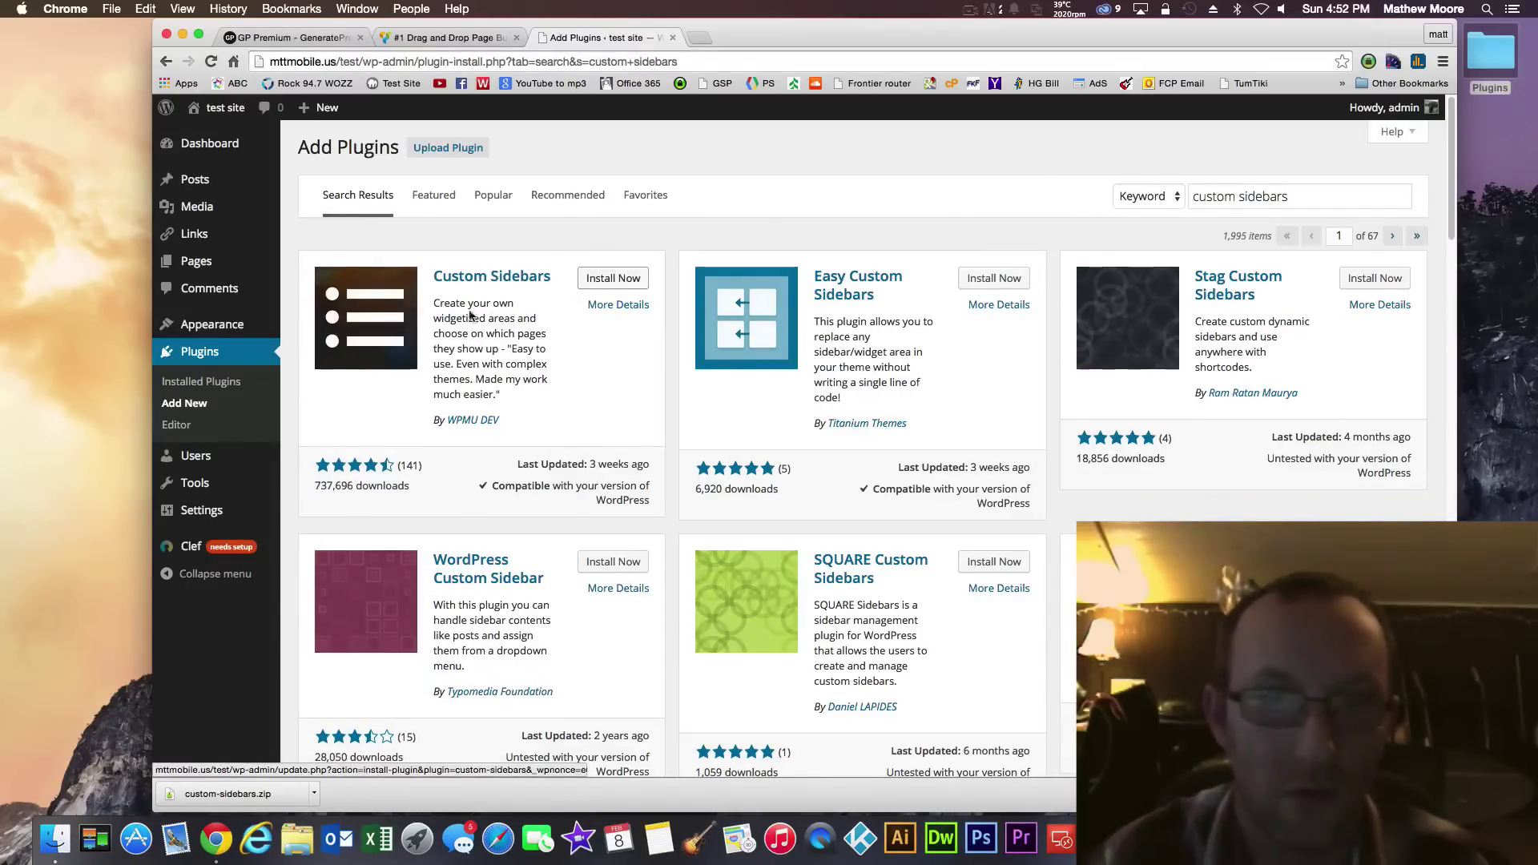
{"action": "left_click", "coordinate": [613, 277]}
{"action": "key", "text": "Return"}
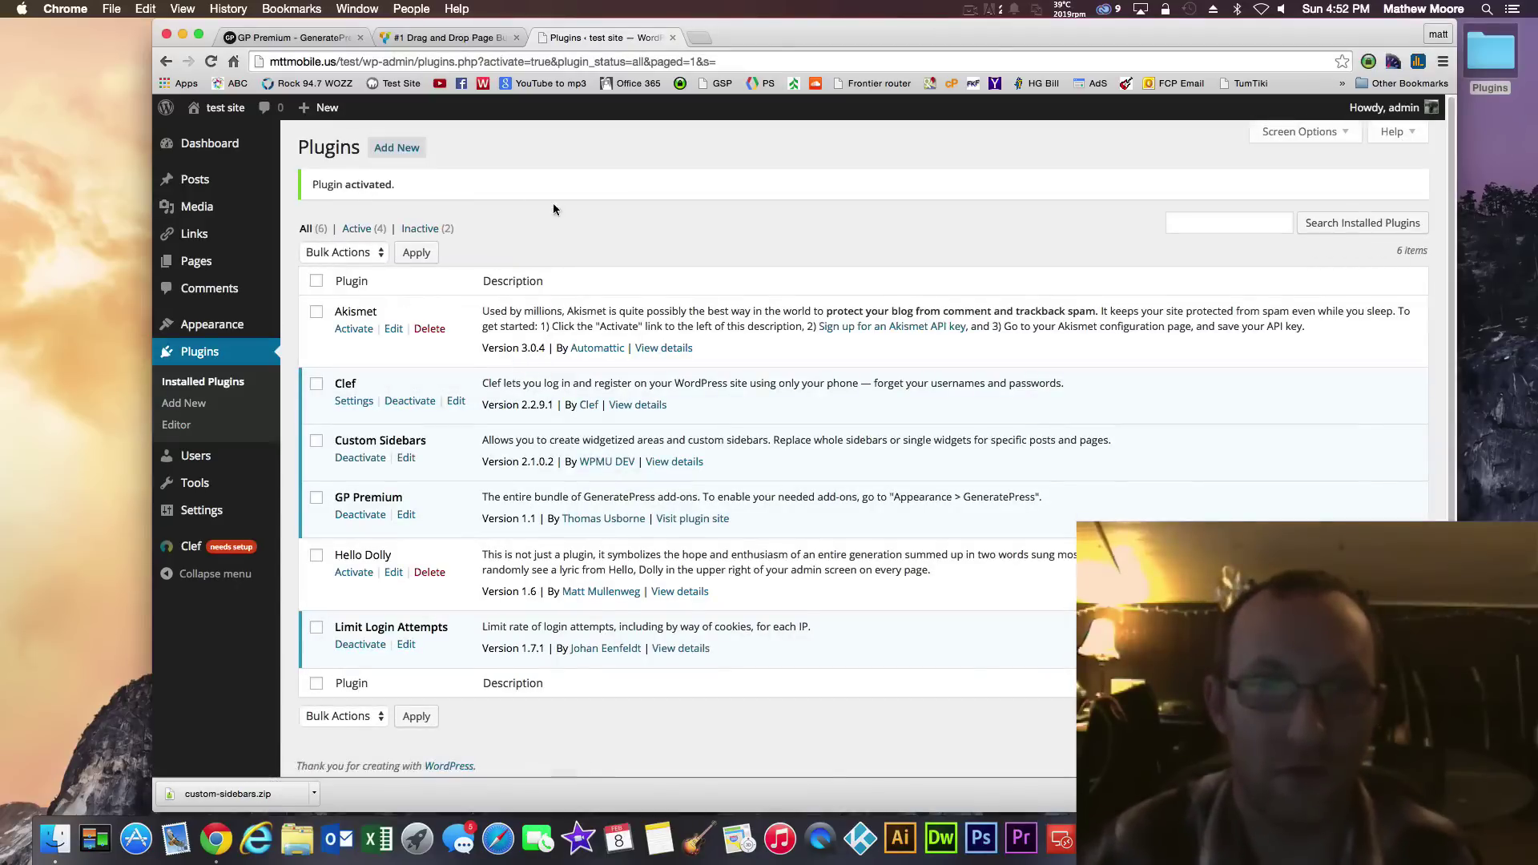
On the Widgets page, collapse the Right Sidebar and create a custom sidebar named 'Home Page'
{"action": "mouse_move", "coordinate": [325, 320]}
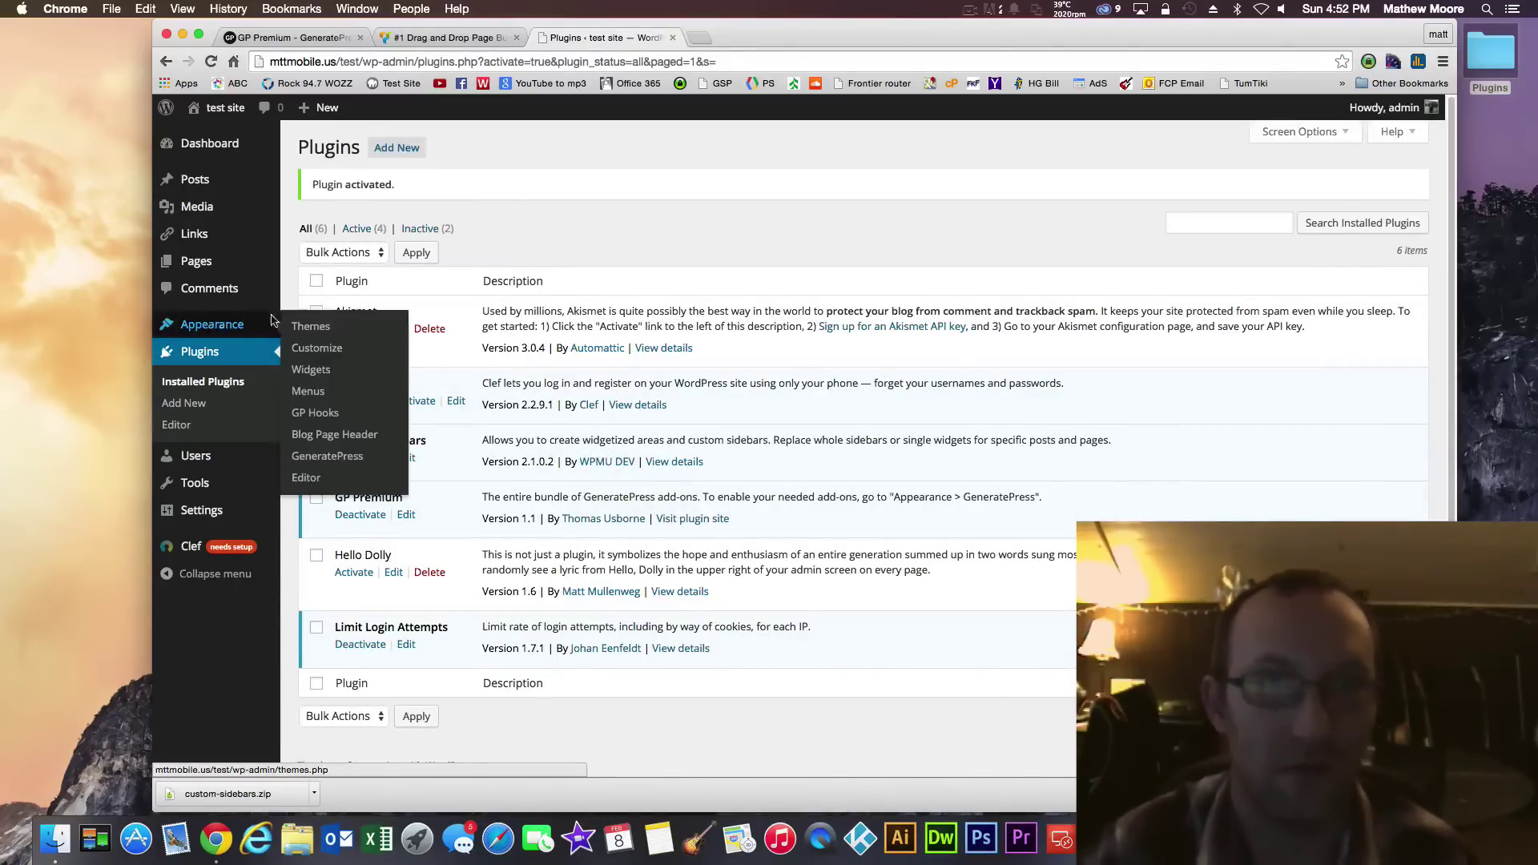
{"action": "left_click", "coordinate": [335, 375]}
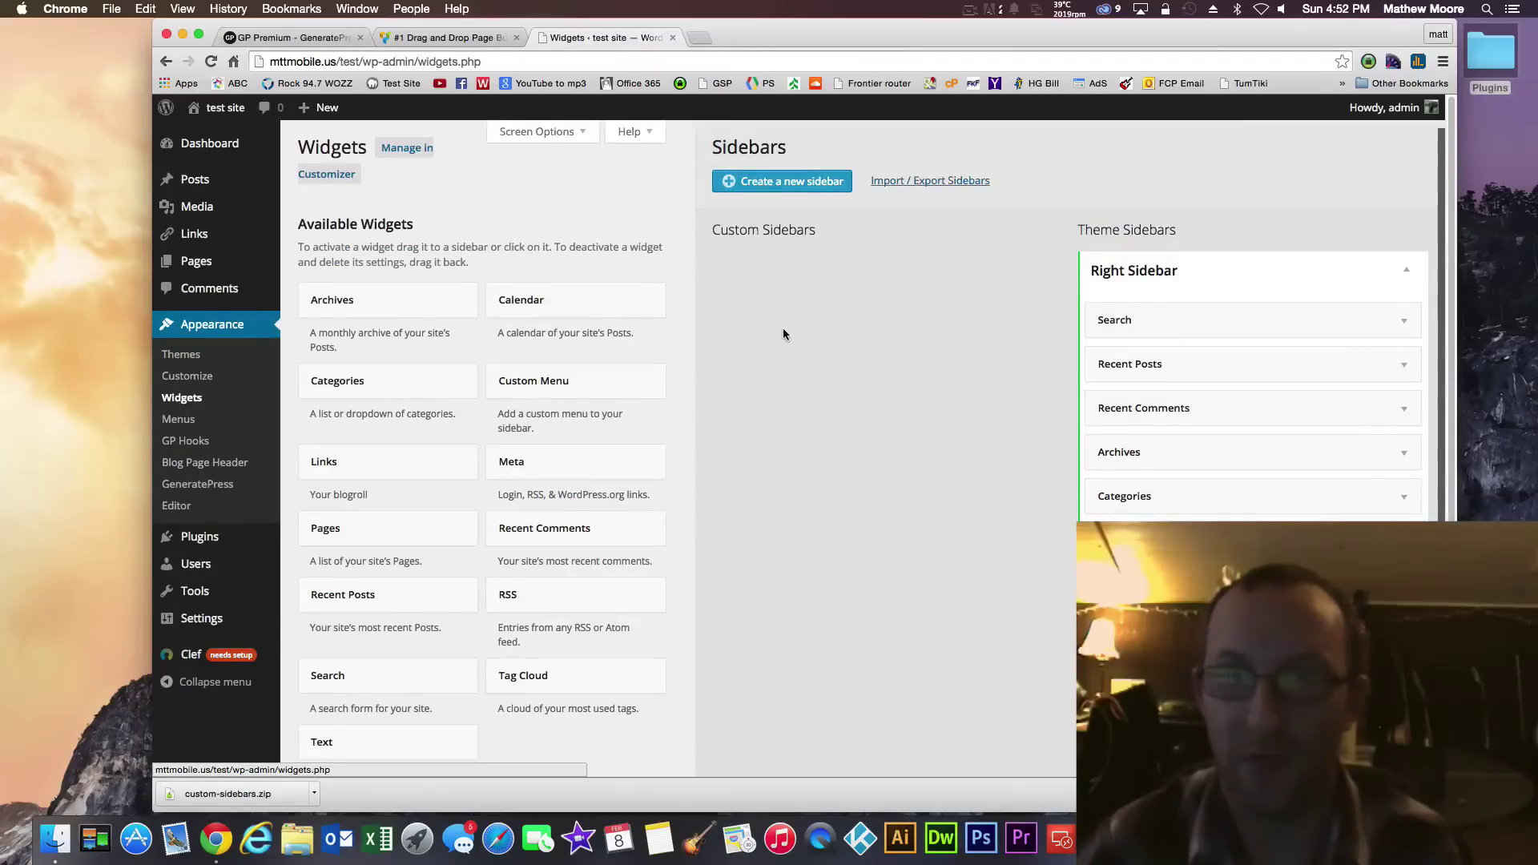
{"action": "left_click", "coordinate": [1406, 264]}
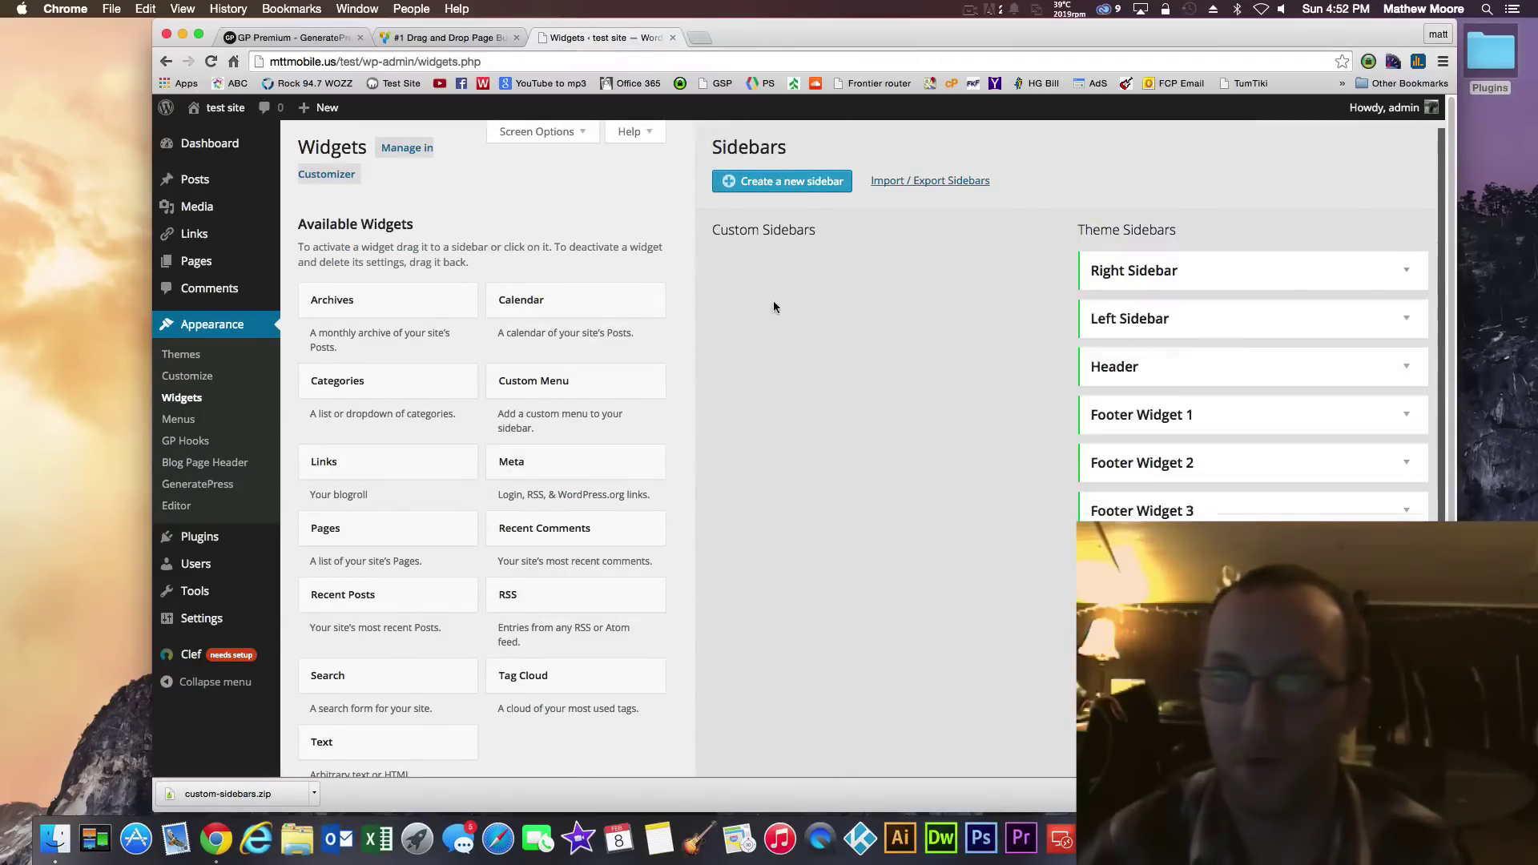
{"action": "left_click", "coordinate": [774, 181]}
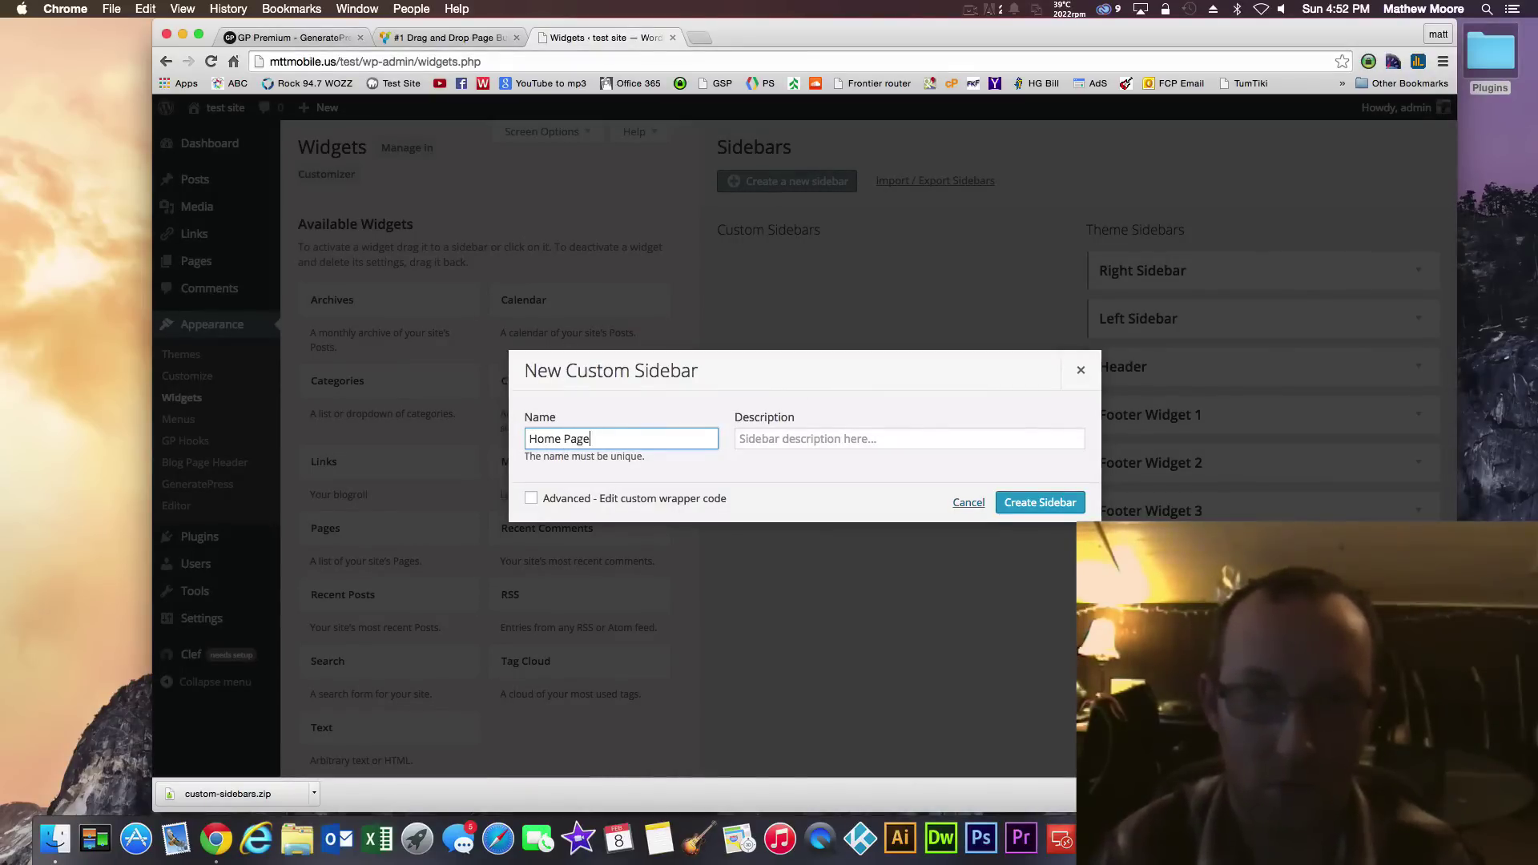
{"action": "left_click", "coordinate": [1038, 503]}
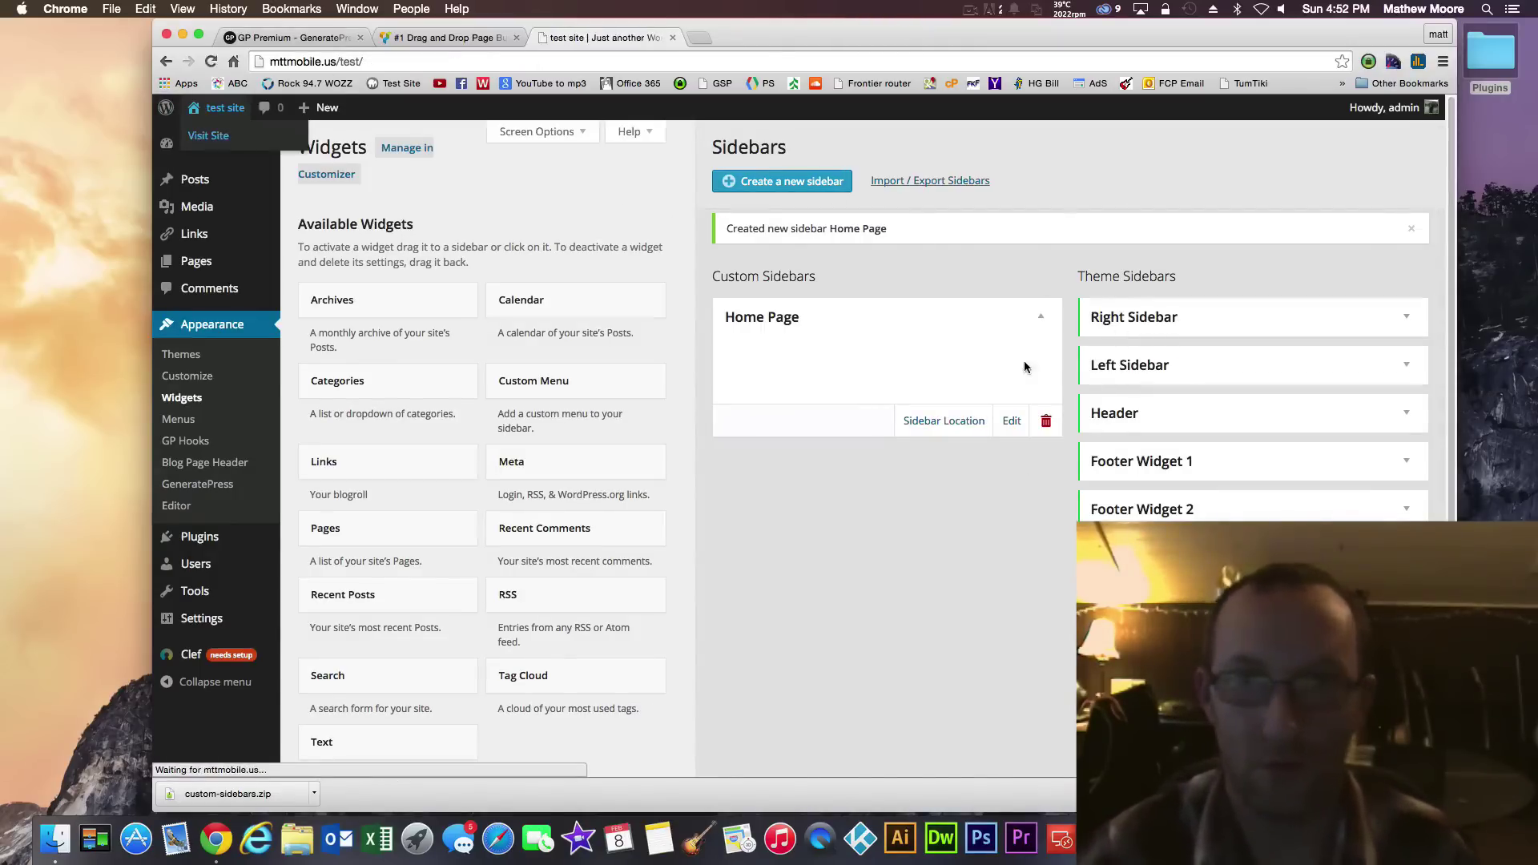
View the live front page, then go back through the Dashboard to the Widgets page
{"action": "left_click", "coordinate": [213, 134]}
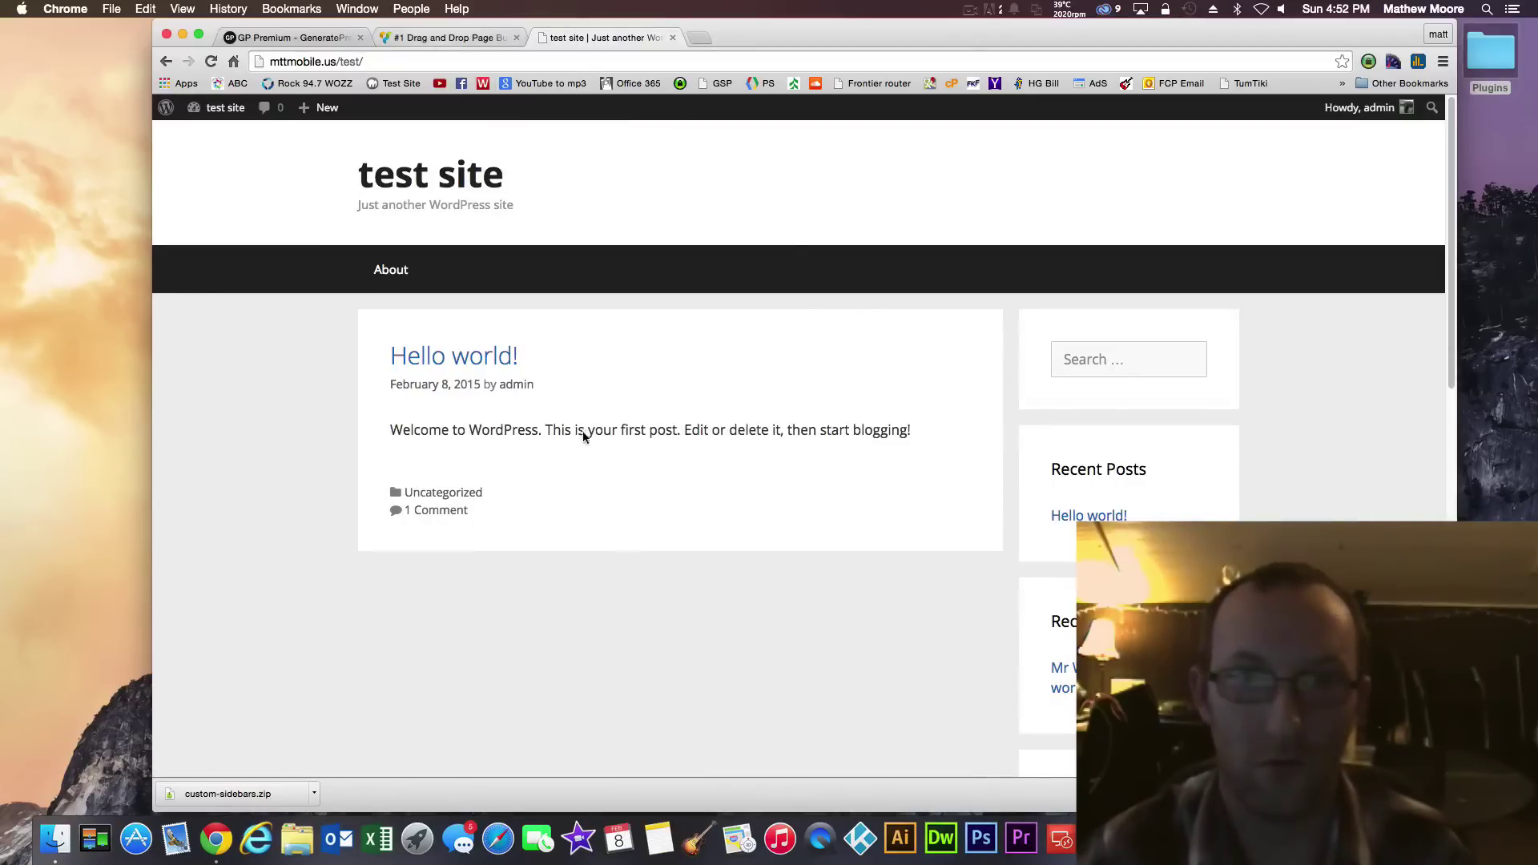
{"action": "left_click", "coordinate": [211, 136]}
{"action": "mouse_move", "coordinate": [207, 381]}
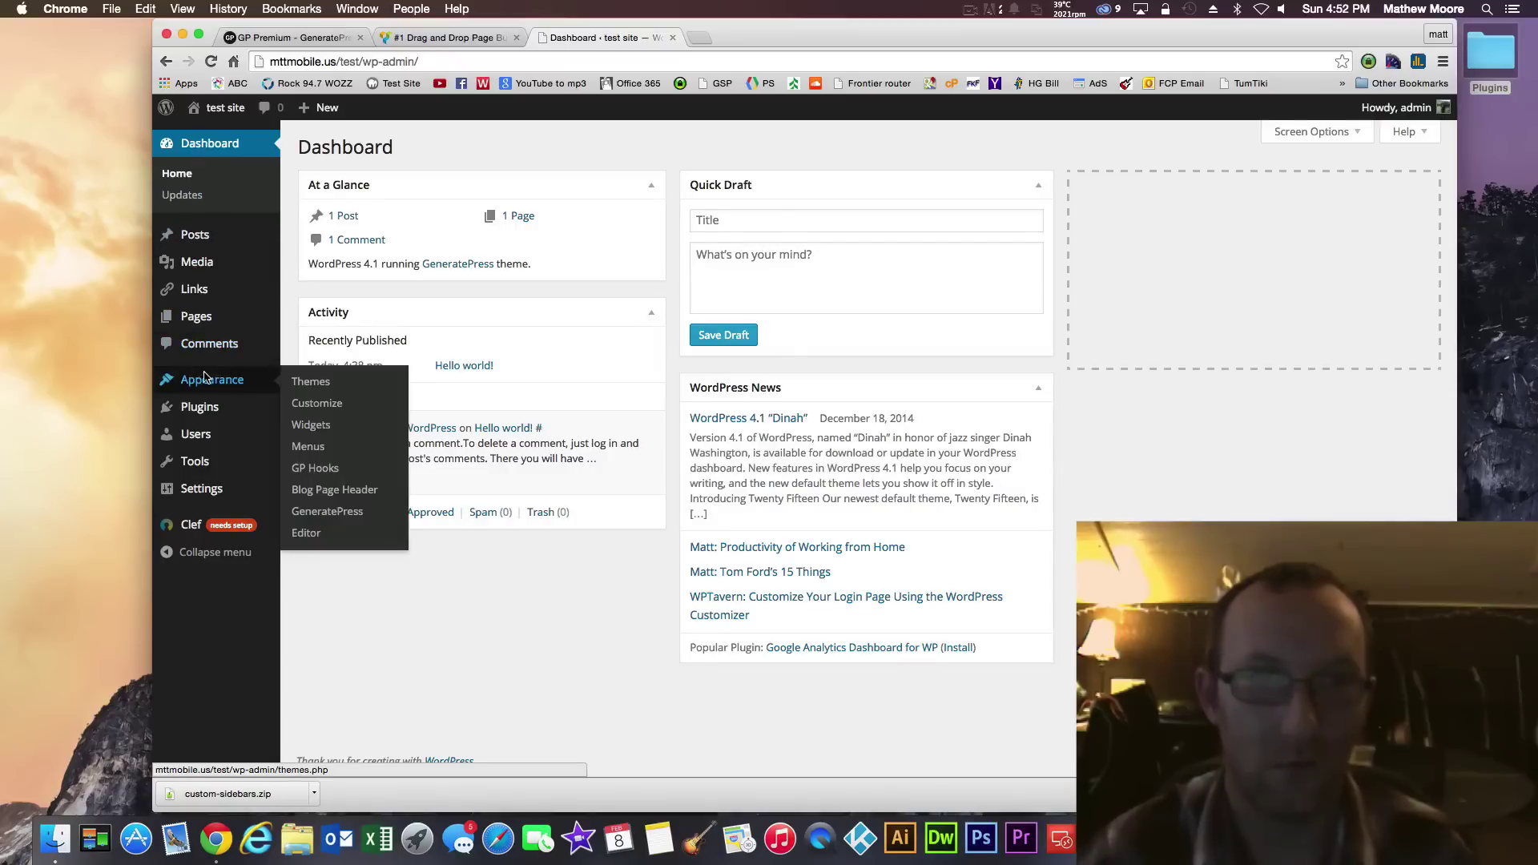
{"action": "left_click", "coordinate": [325, 422]}
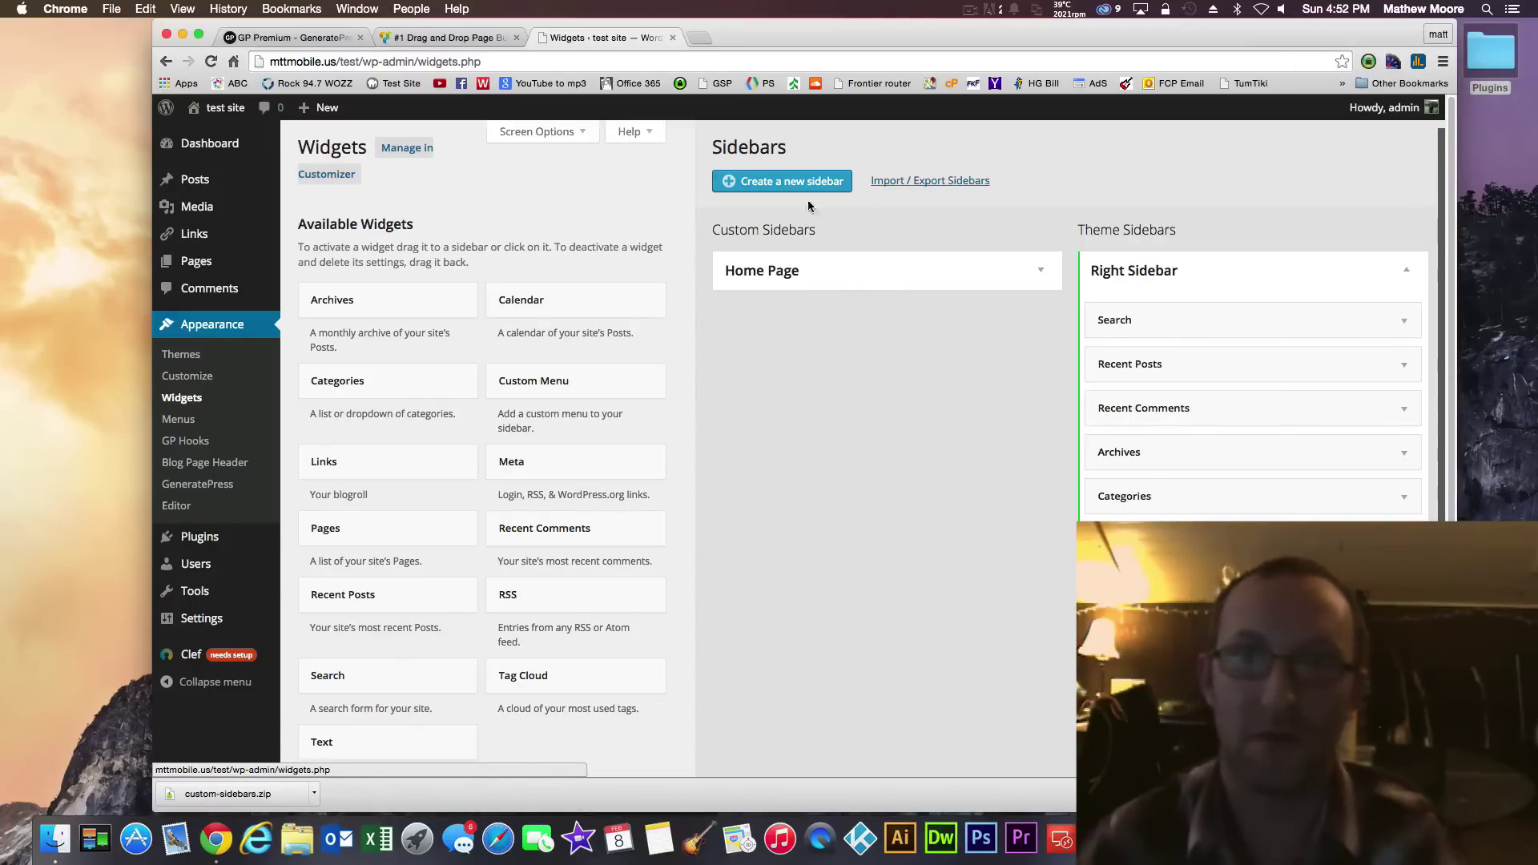
Open the Home Page sidebar's location settings and expand the For Archives options
{"action": "left_click", "coordinate": [1055, 270]}
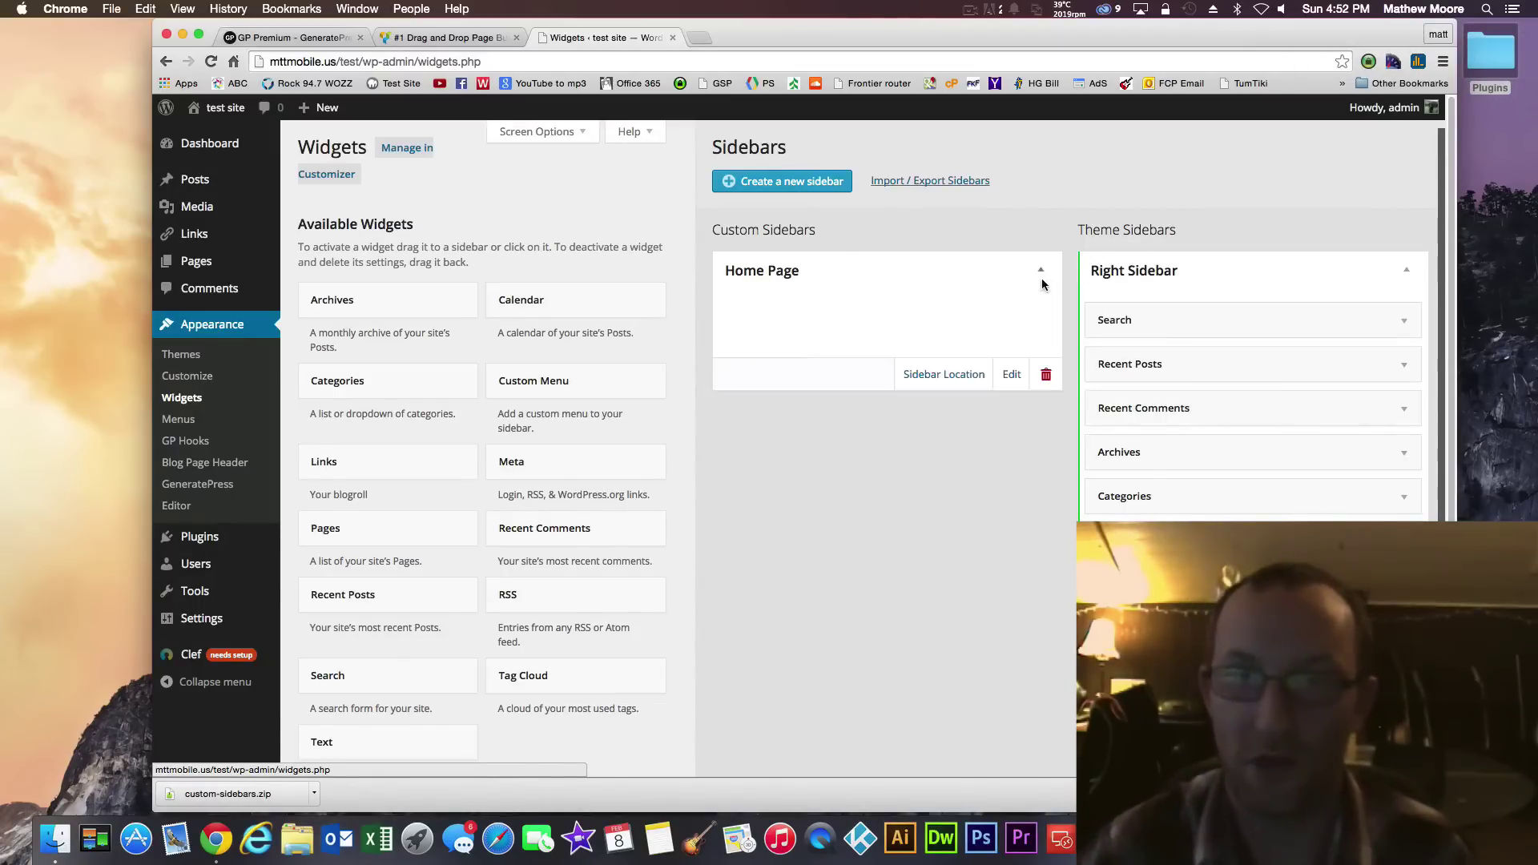
{"action": "left_click", "coordinate": [932, 373]}
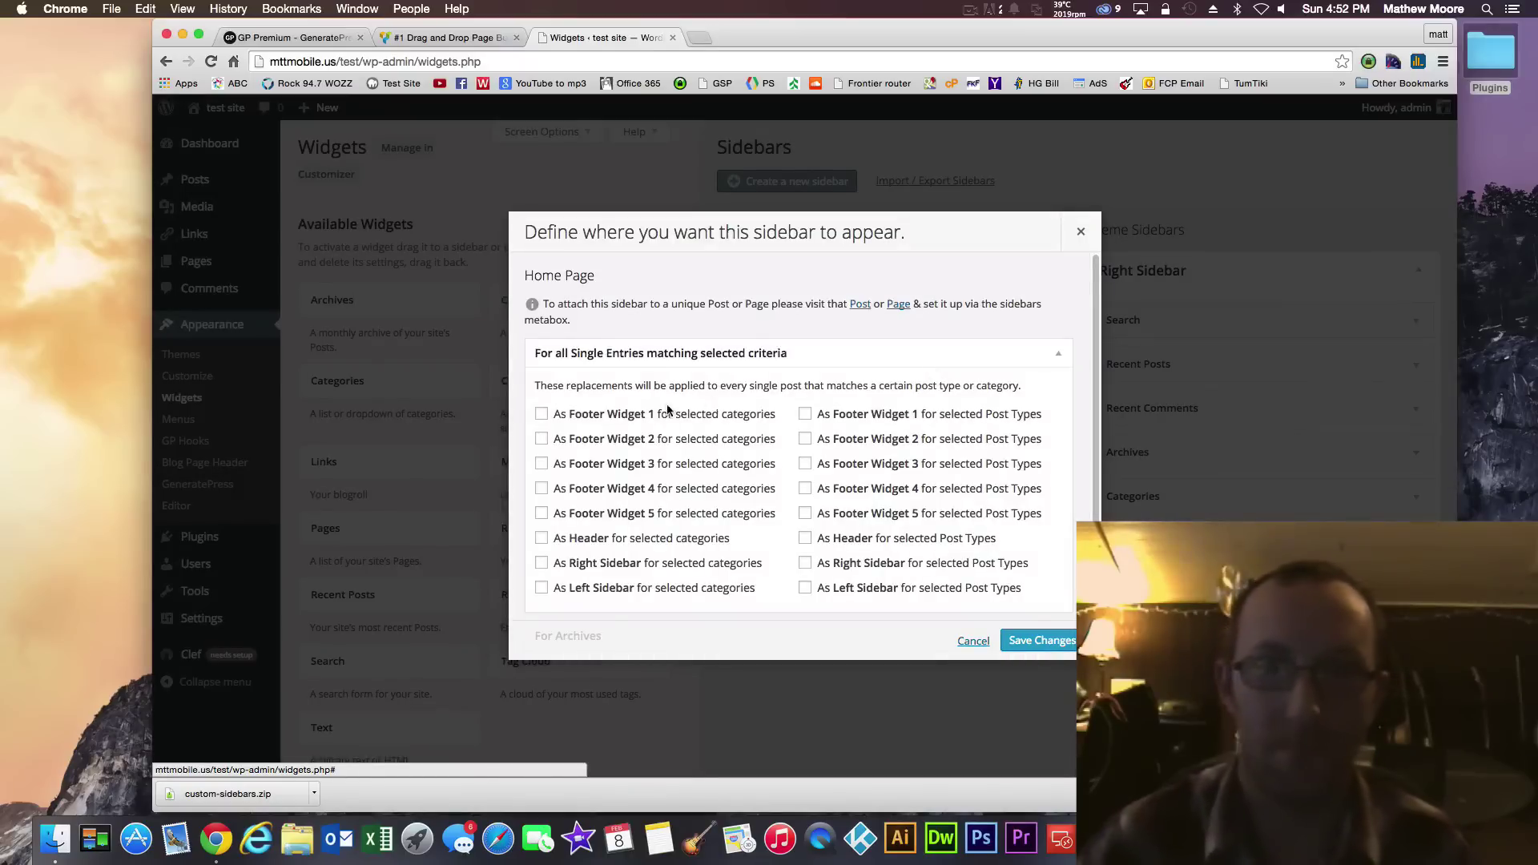
{"action": "scroll", "coordinate": [645, 617], "scroll_direction": "down", "scroll_amount": 2}
{"action": "left_click", "coordinate": [632, 580]}
{"action": "scroll", "coordinate": [584, 513], "scroll_direction": "up", "scroll_amount": 5}
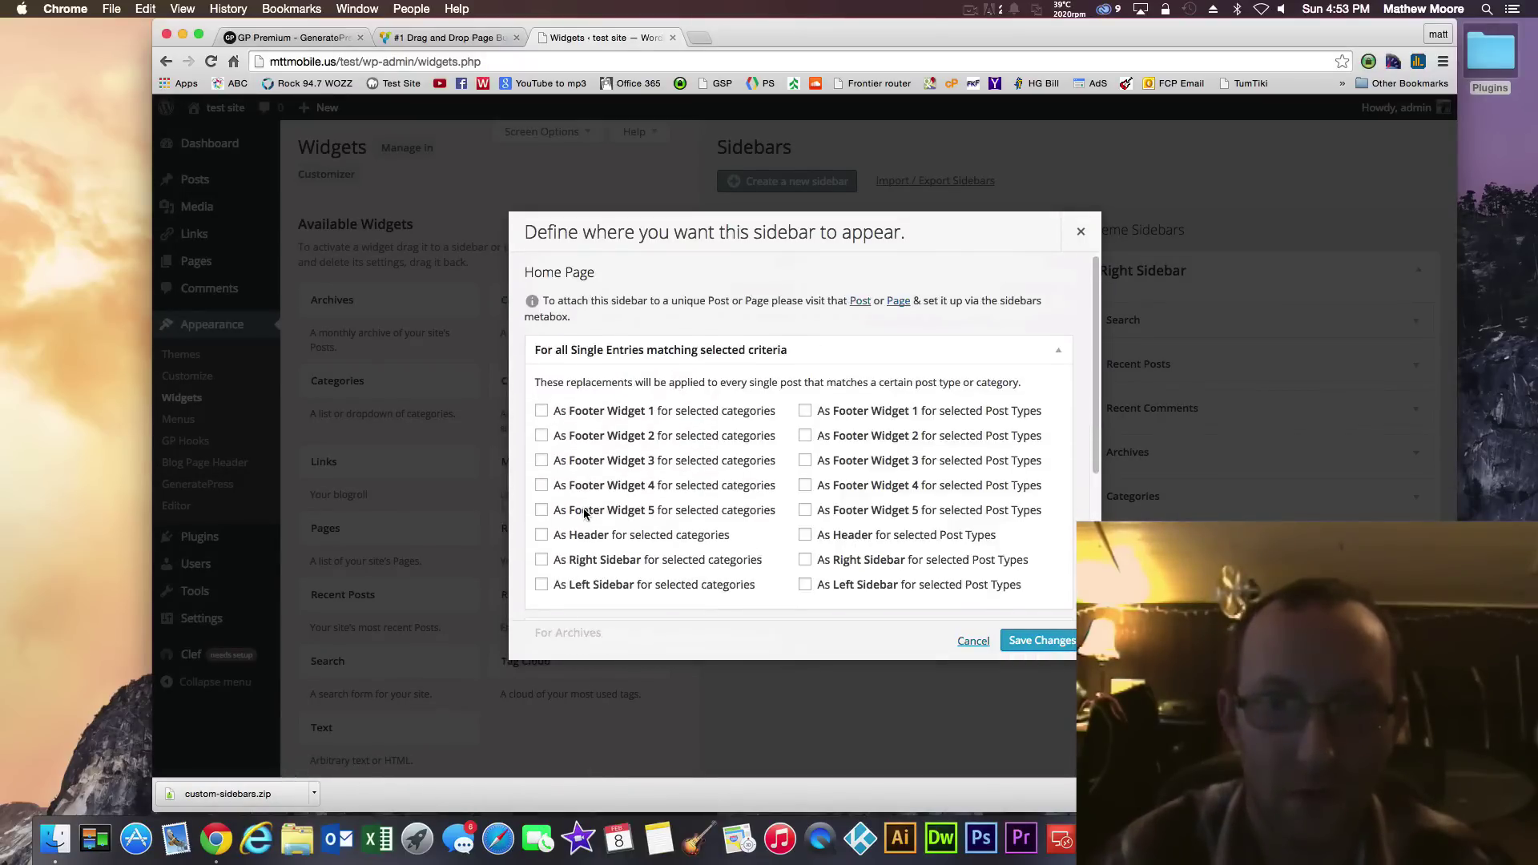
{"action": "scroll", "coordinate": [584, 517], "scroll_direction": "down", "scroll_amount": 5}
{"action": "scroll", "coordinate": [575, 594], "scroll_direction": "down", "scroll_amount": 2}
Tick As Right Sidebar for the Front Page archive type, save, and drag Search into it
{"action": "left_click", "coordinate": [542, 546]}
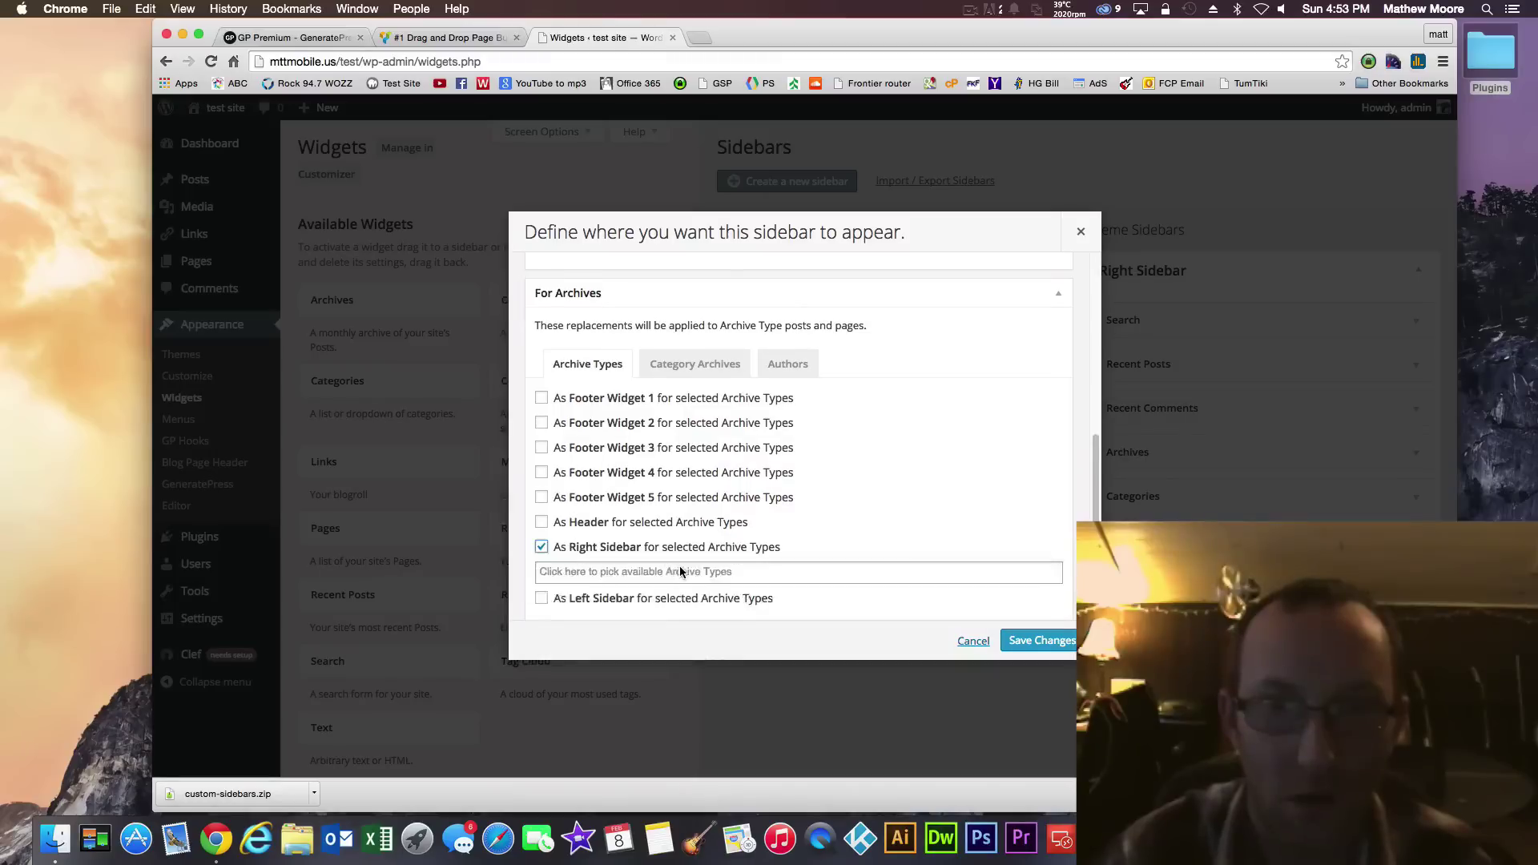
{"action": "left_click", "coordinate": [679, 571]}
{"action": "type", "text": "f"}
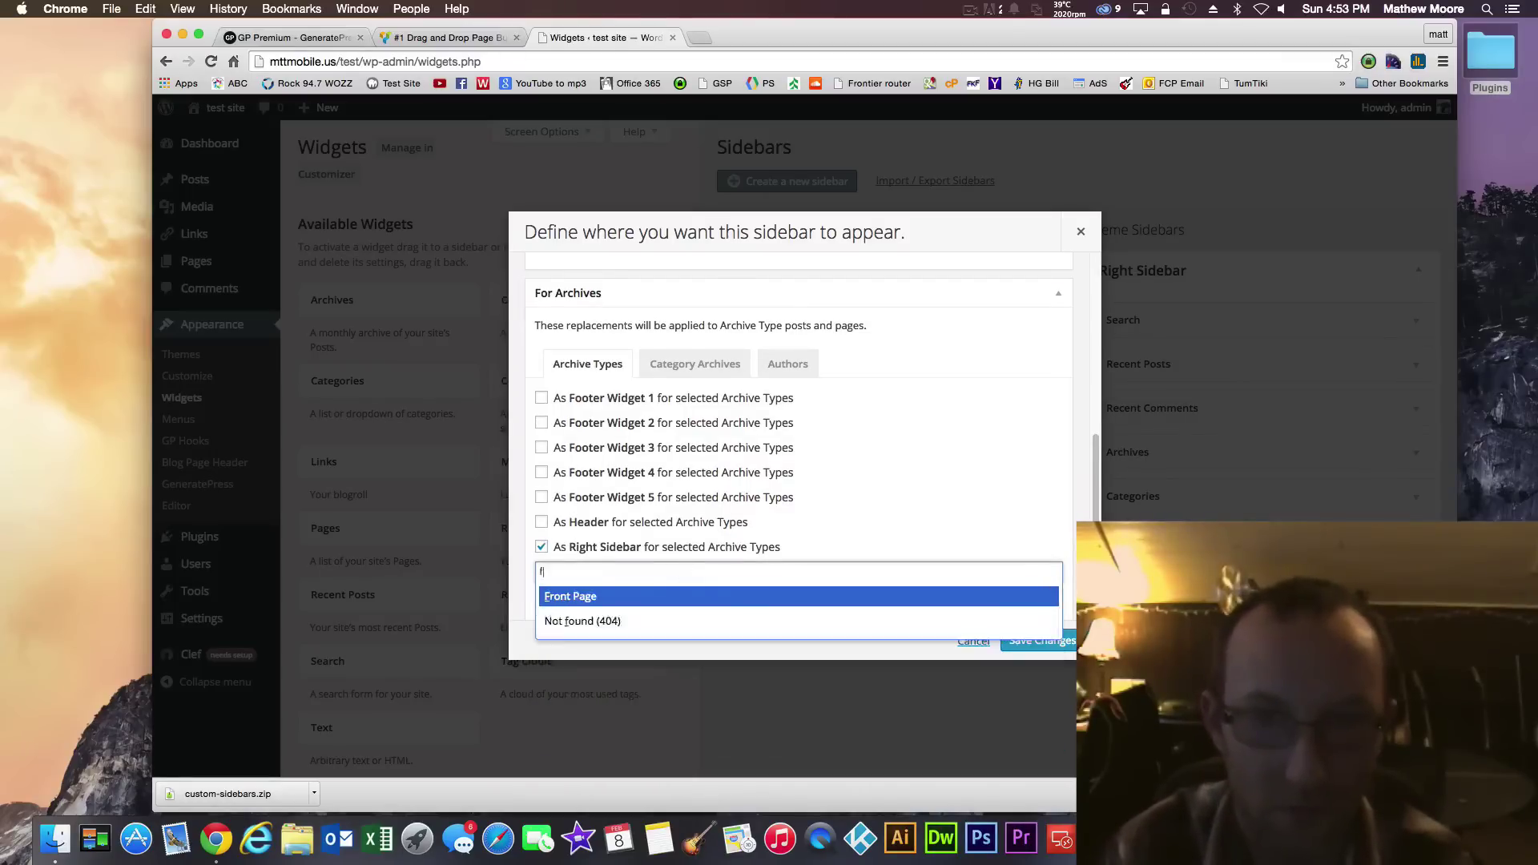
{"action": "type", "text": "ront"}
{"action": "key", "text": "Return"}
{"action": "left_click", "coordinate": [1064, 641]}
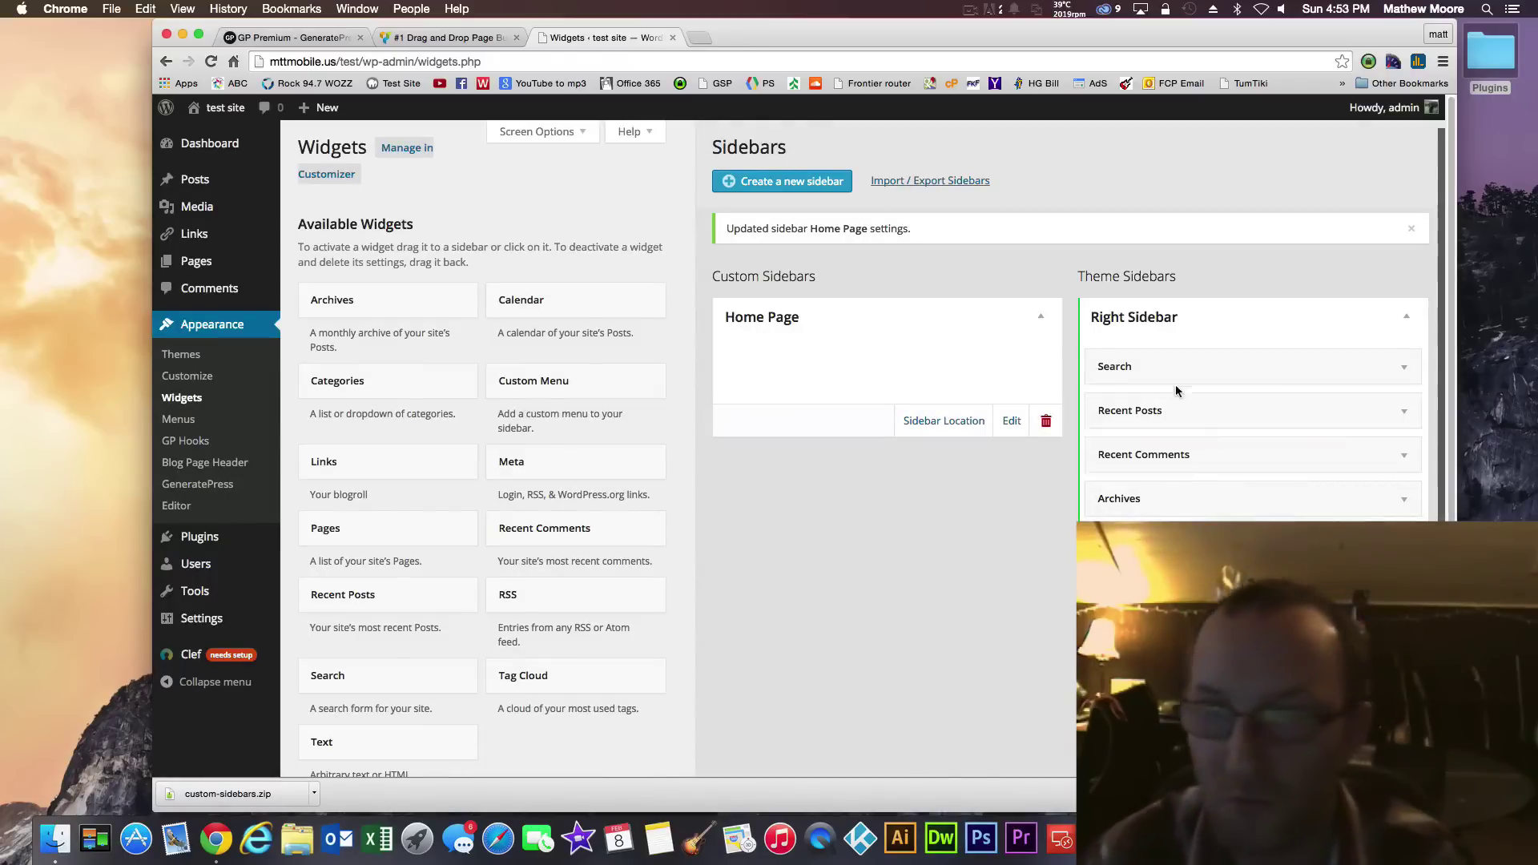
{"action": "left_click_drag", "start_coordinate": [1285, 367], "coordinate": [877, 362]}
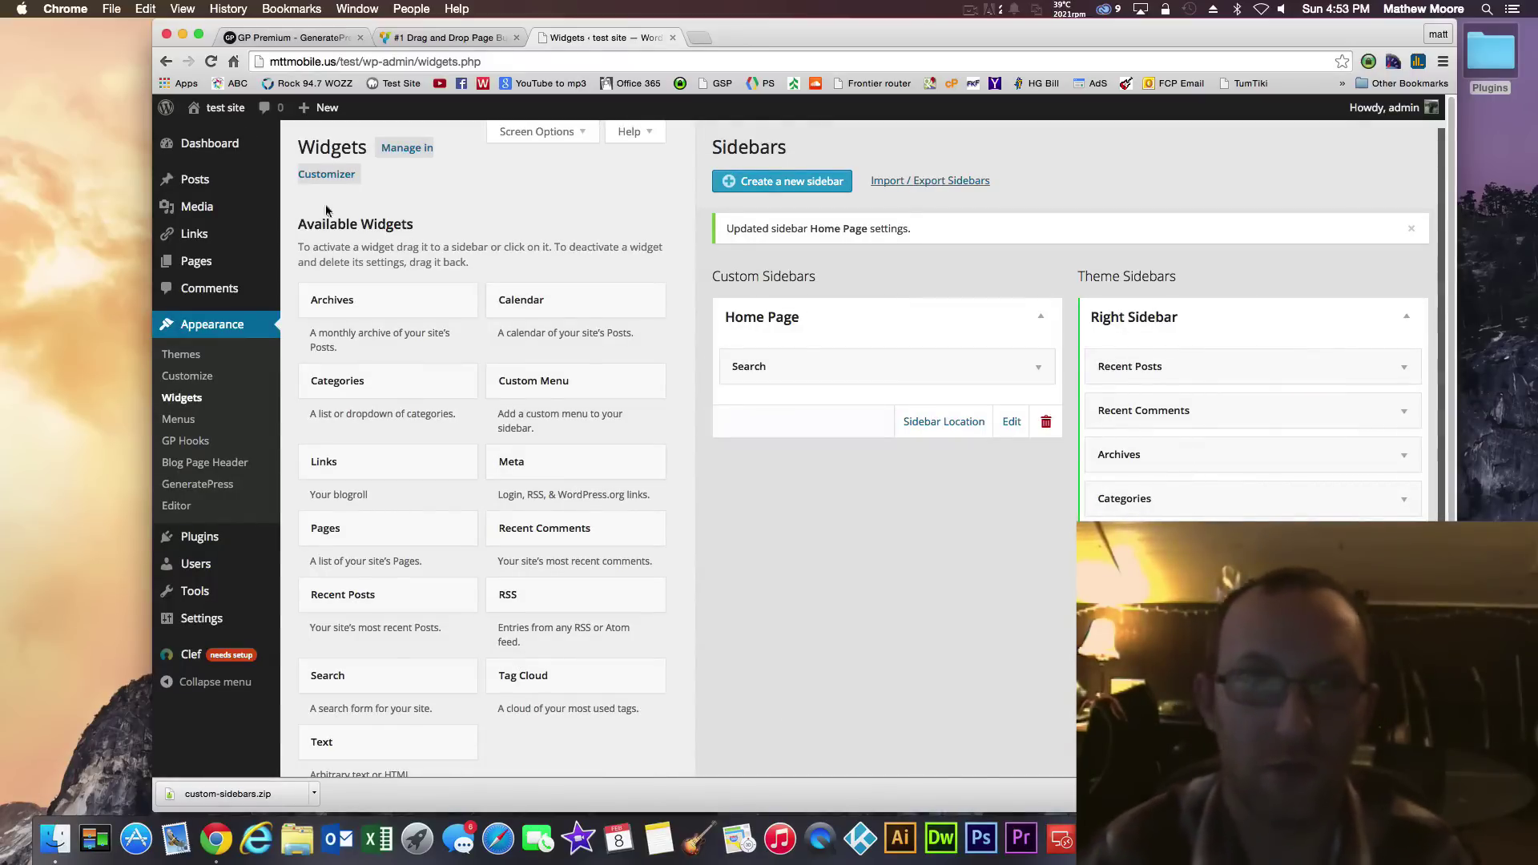
View the front page, try its sidebar Search box, then return to the Dashboard
{"action": "left_click", "coordinate": [224, 111]}
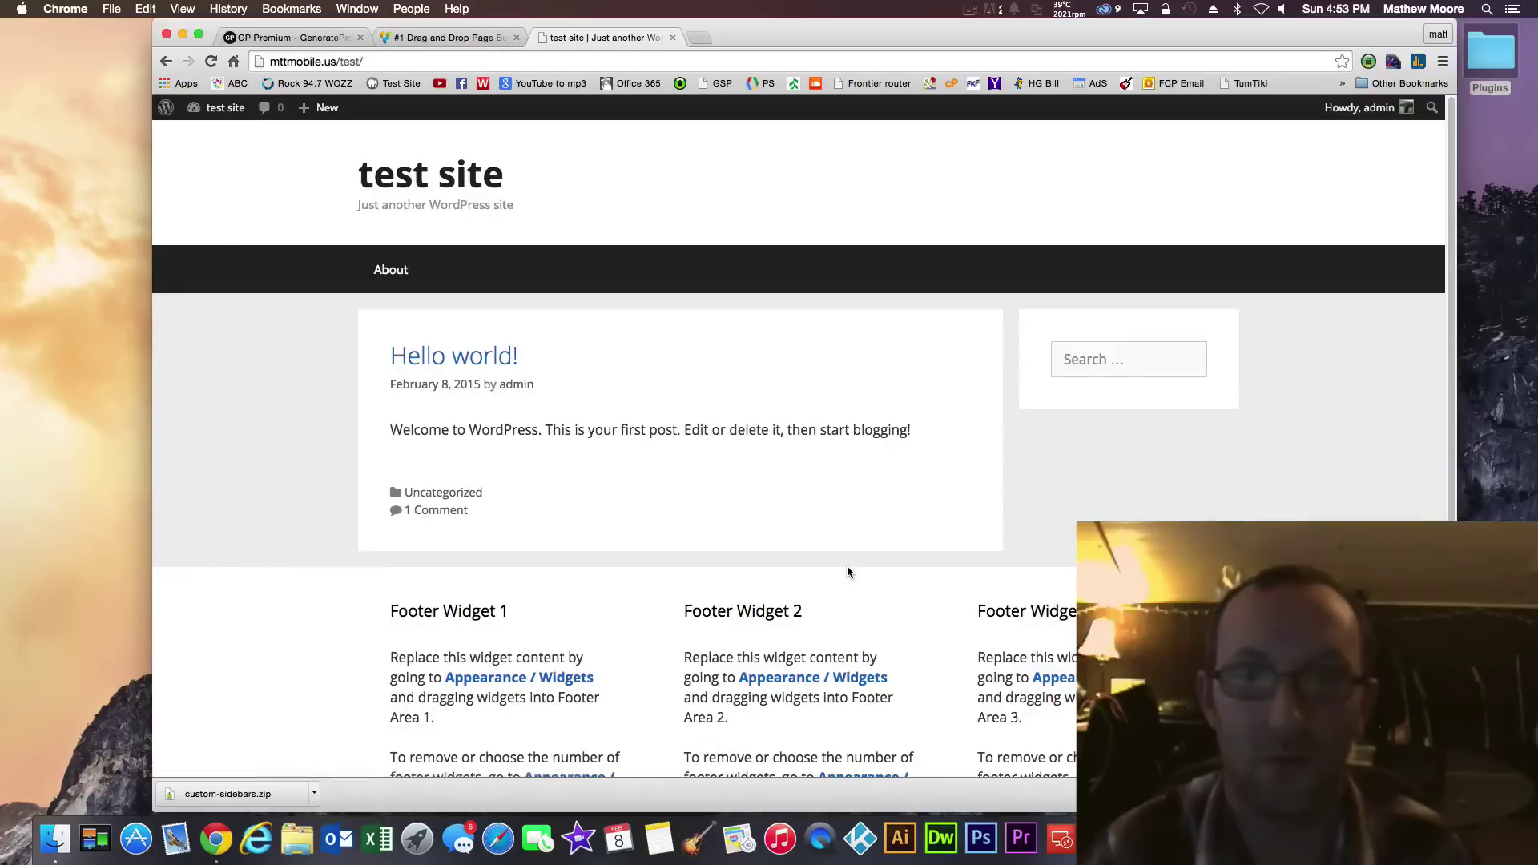
{"action": "left_click", "coordinate": [1121, 366]}
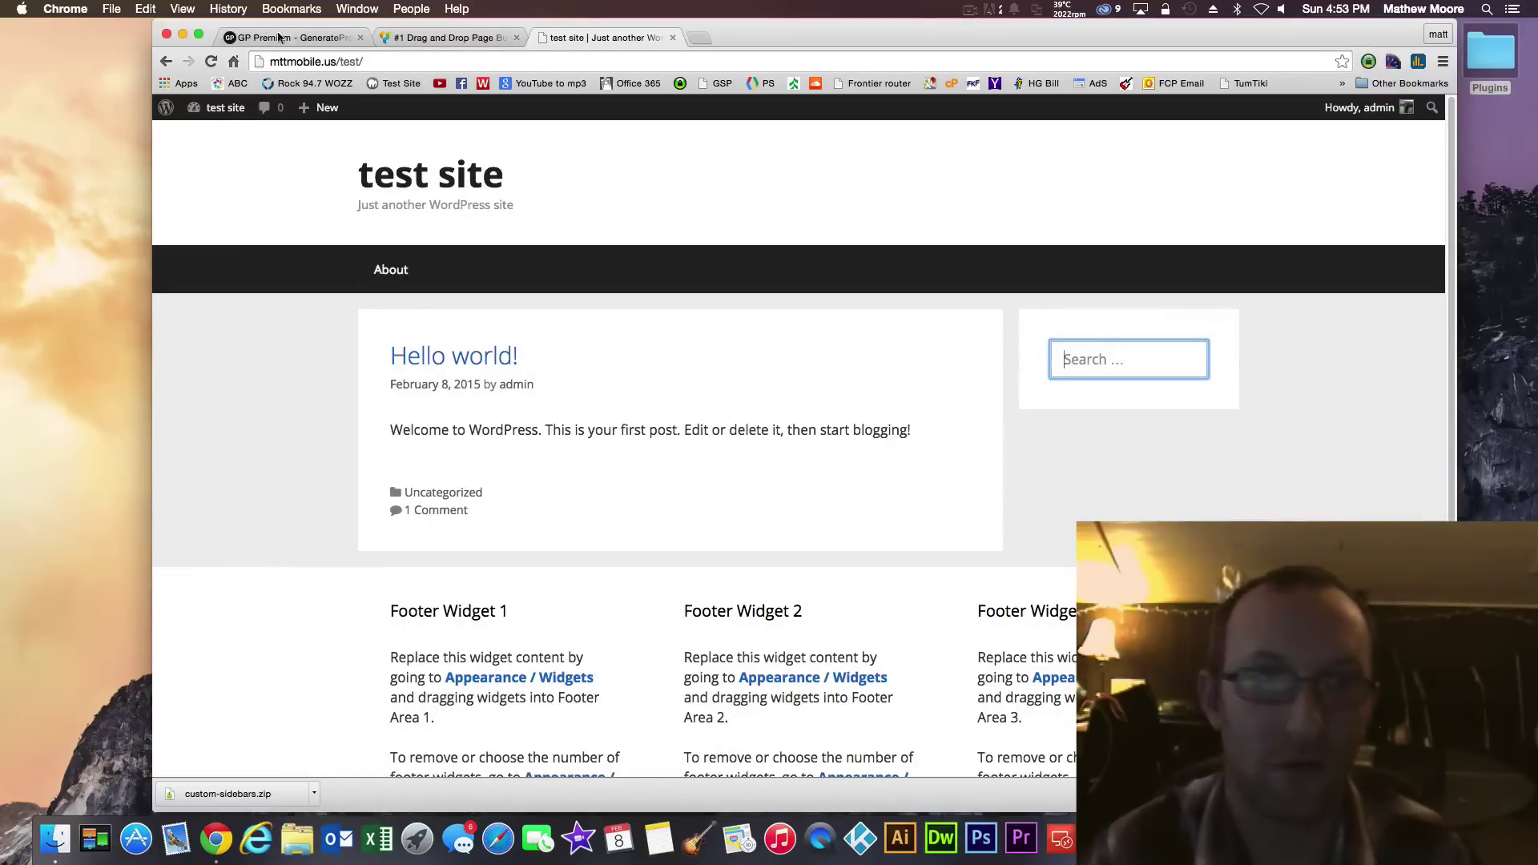
{"action": "mouse_move", "coordinate": [220, 108]}
{"action": "left_click", "coordinate": [223, 137]}
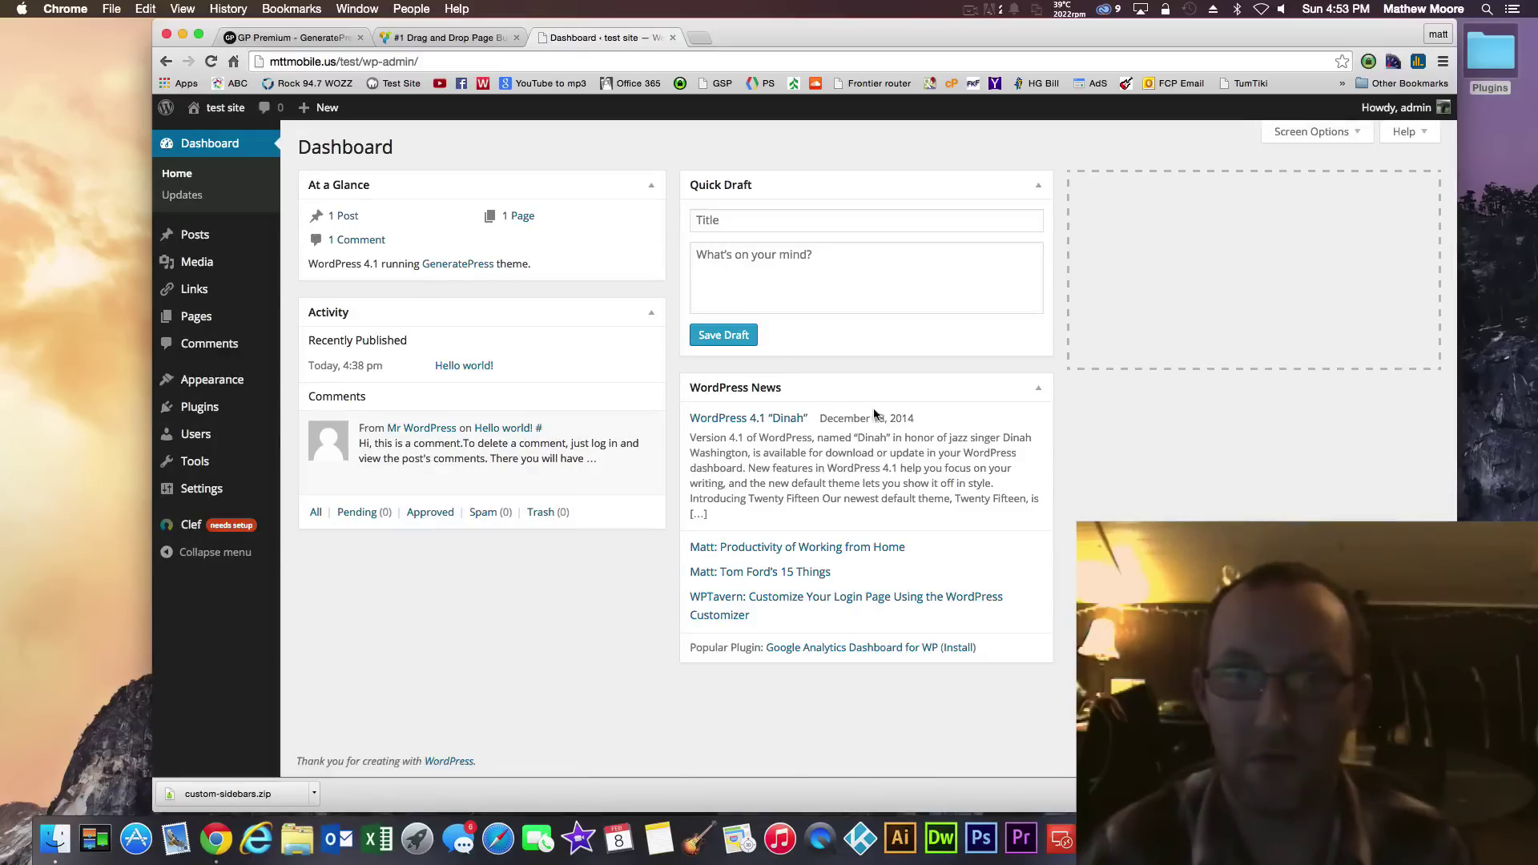
On the Widgets page, create a new custom sidebar named 'Page 2 Sidebar'
{"action": "mouse_move", "coordinate": [194, 105]}
{"action": "mouse_move", "coordinate": [212, 380]}
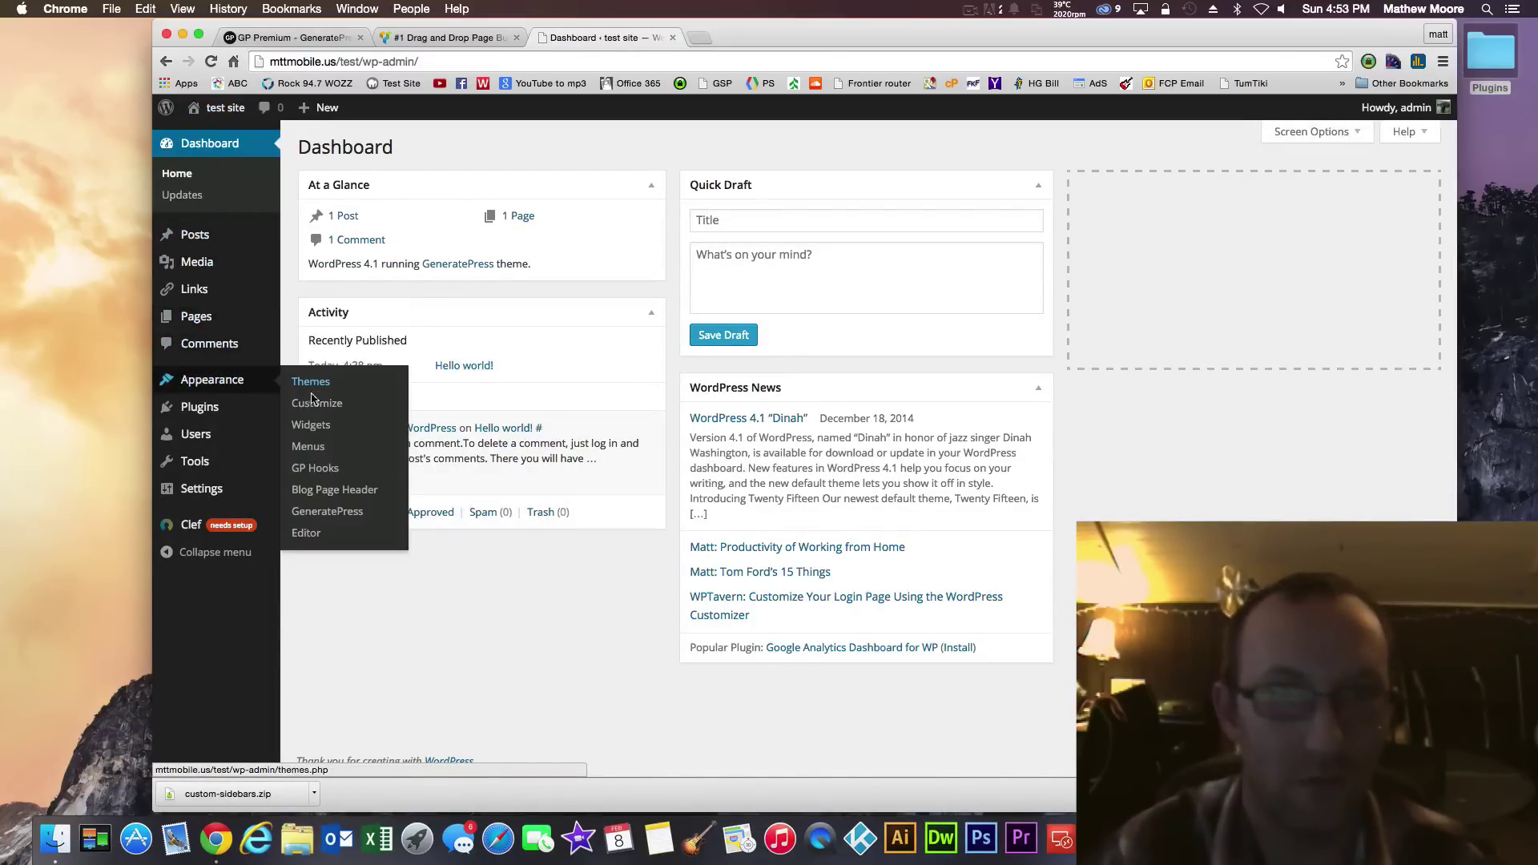
{"action": "left_click", "coordinate": [311, 424]}
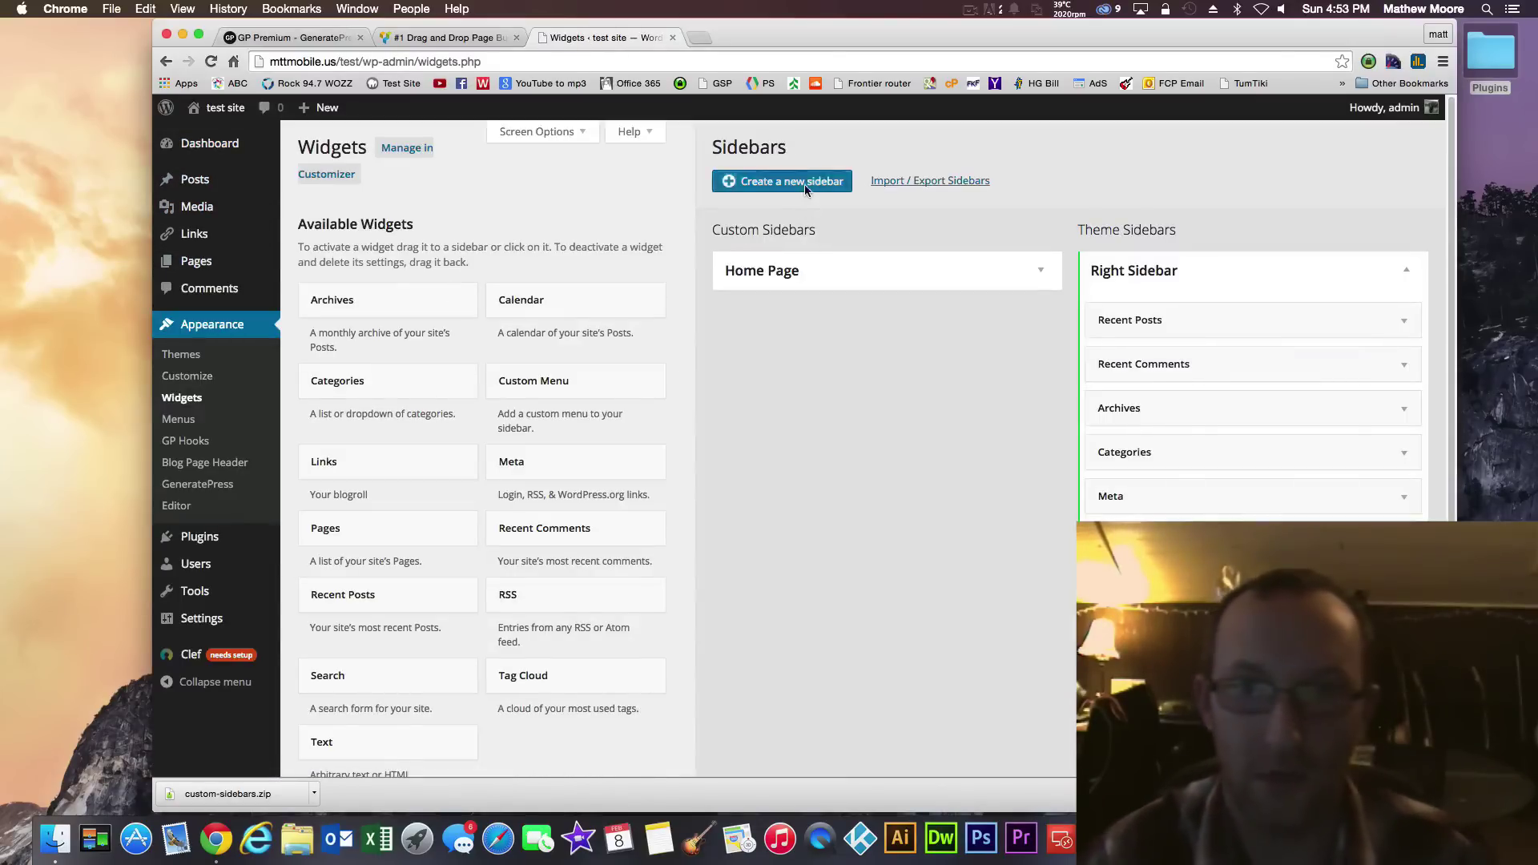
{"action": "left_click", "coordinate": [804, 183]}
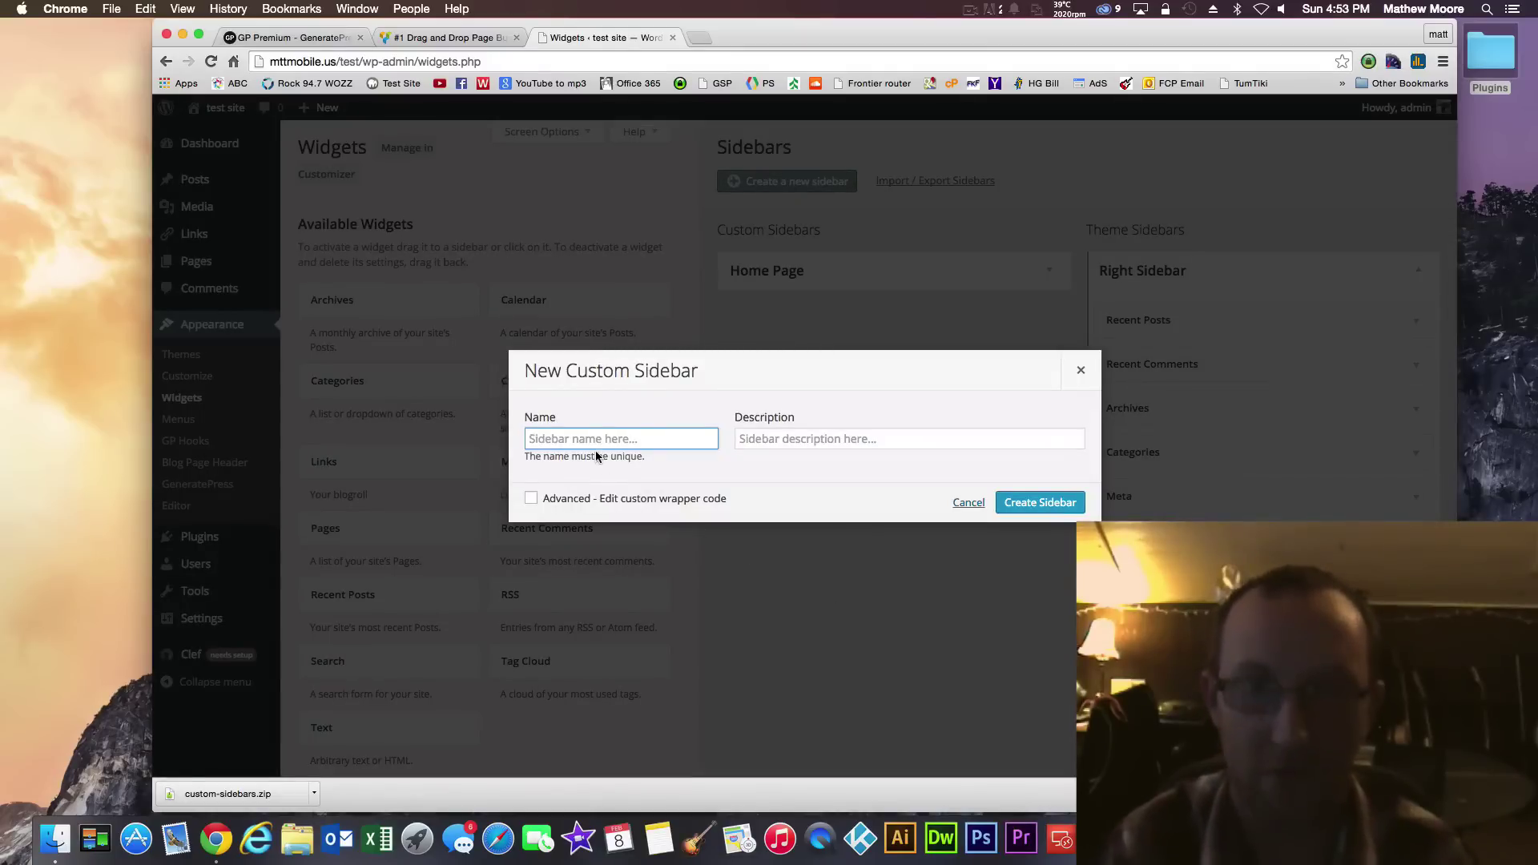
{"action": "type", "text": "Page 2 Sidebar"}
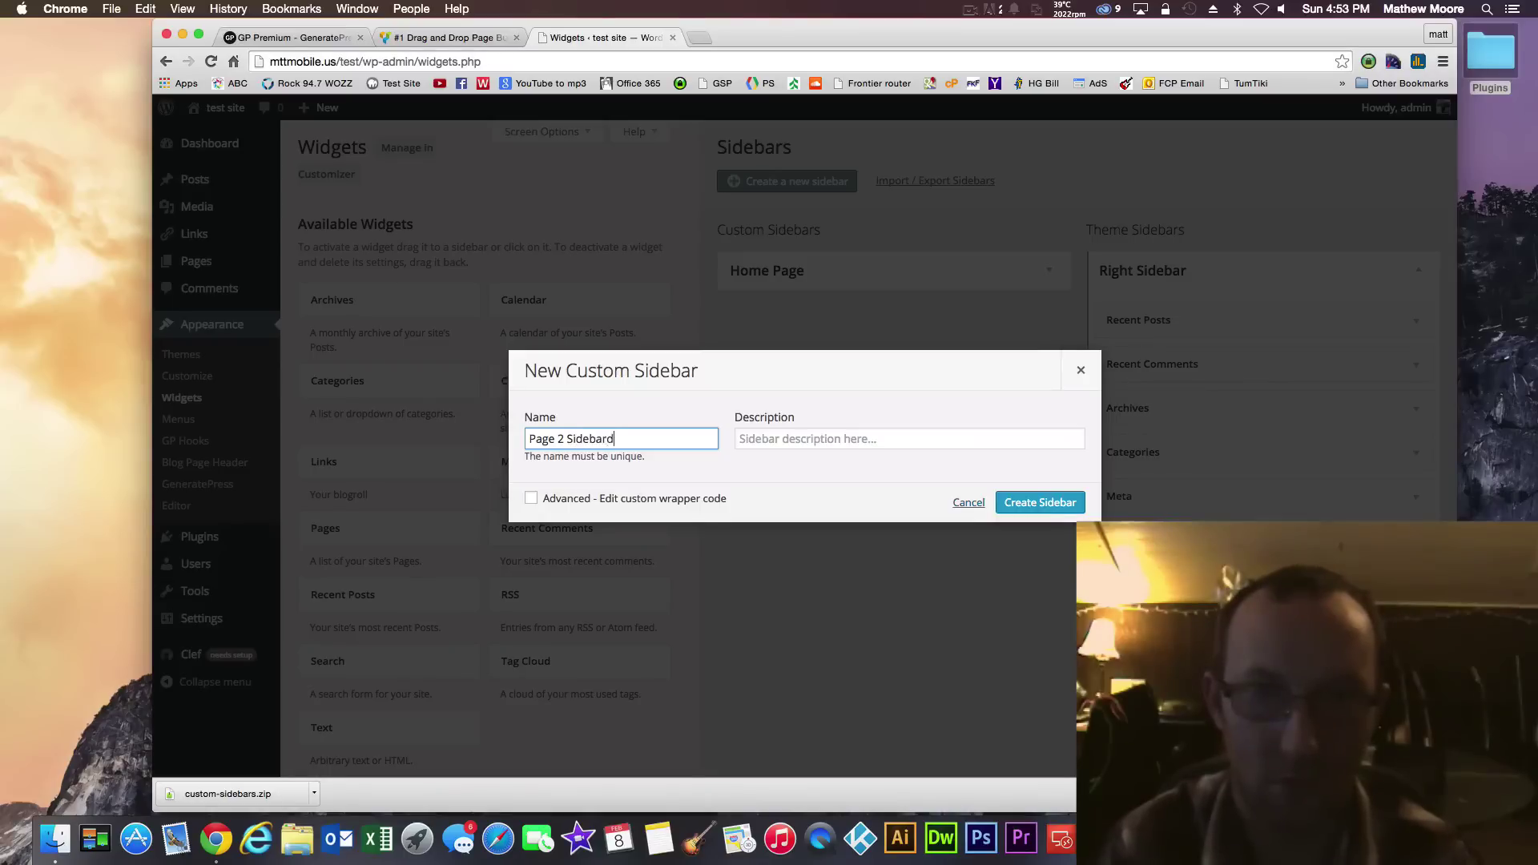
{"action": "left_click", "coordinate": [1059, 506]}
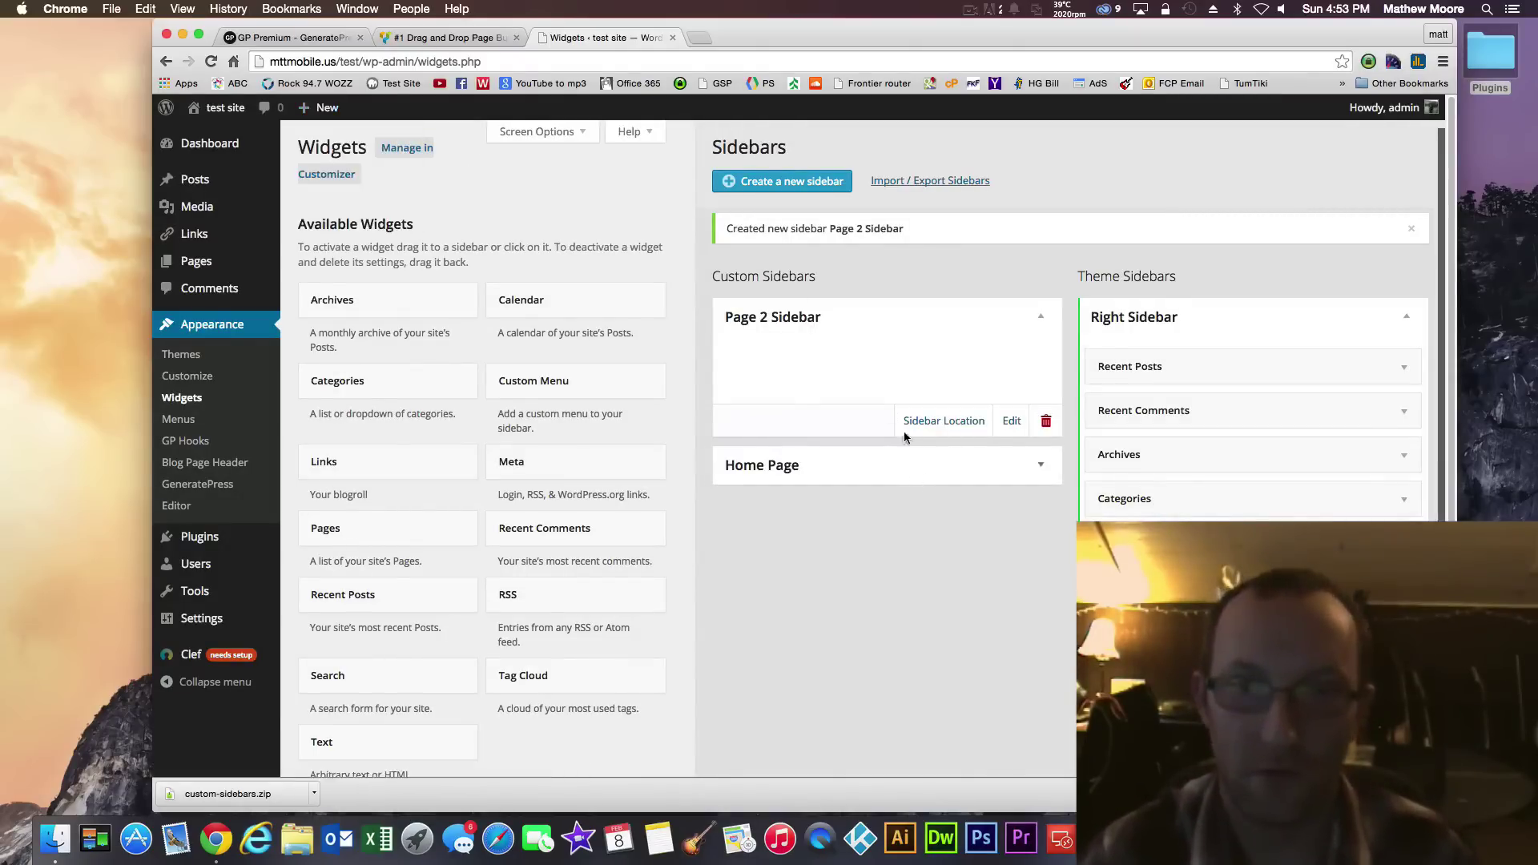
Add a Meta widget to Page 2 Sidebar, title it 'Sidebar 2 meta', and save
{"action": "scroll", "coordinate": [474, 426], "scroll_direction": "down", "scroll_amount": 3}
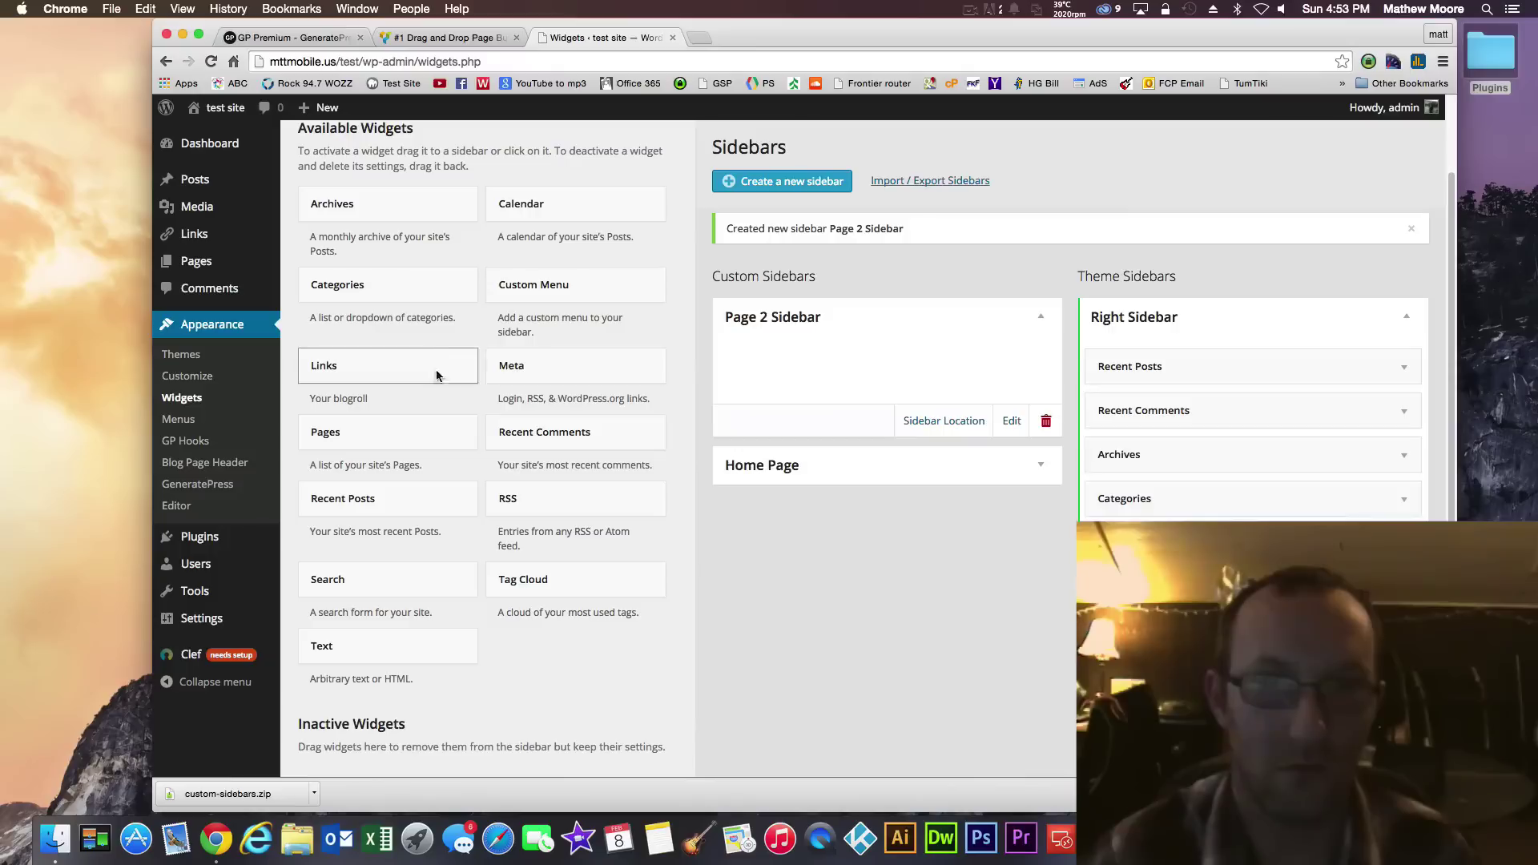
{"action": "left_click_drag", "start_coordinate": [571, 376], "coordinate": [833, 368]}
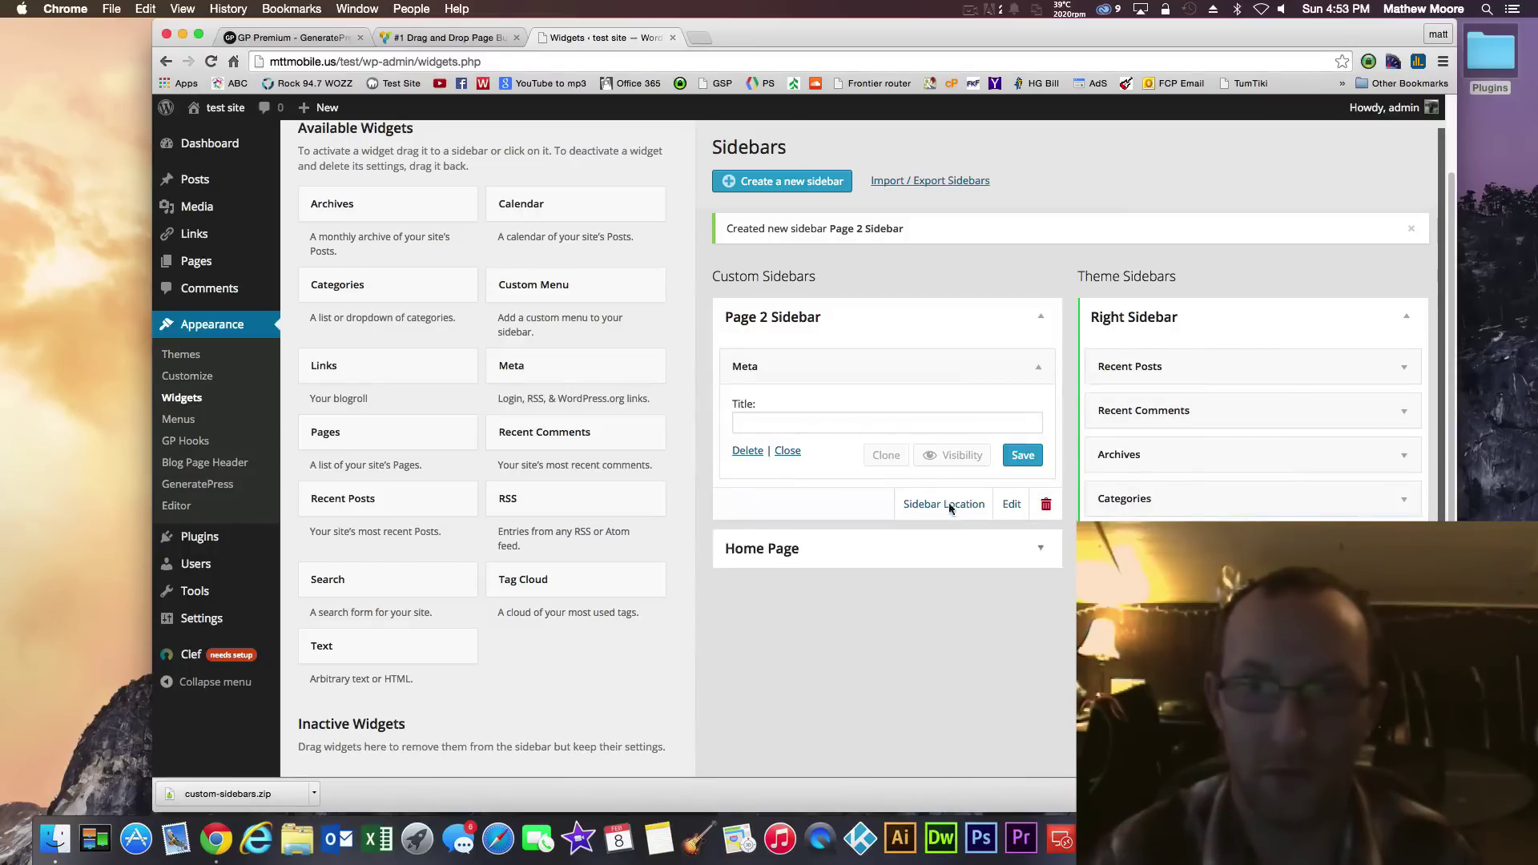
{"action": "left_click", "coordinate": [879, 413]}
{"action": "type", "text": "Sidebar 2 meta"}
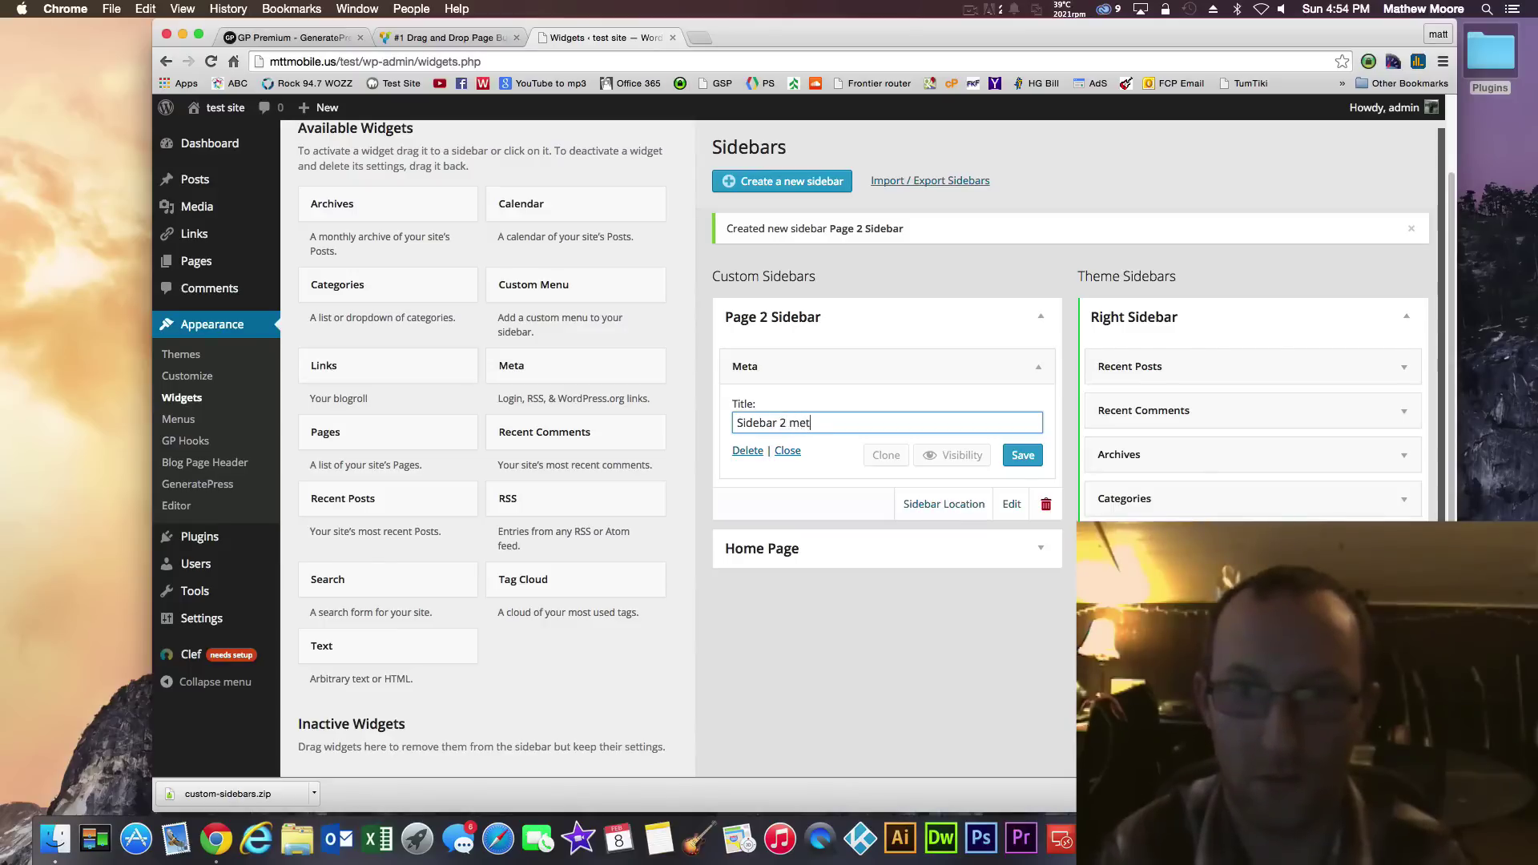
{"action": "left_click", "coordinate": [1023, 455]}
Create a new page titled 'test page 2' with Page 2 Sidebar as its right sidebar
{"action": "mouse_move", "coordinate": [347, 117]}
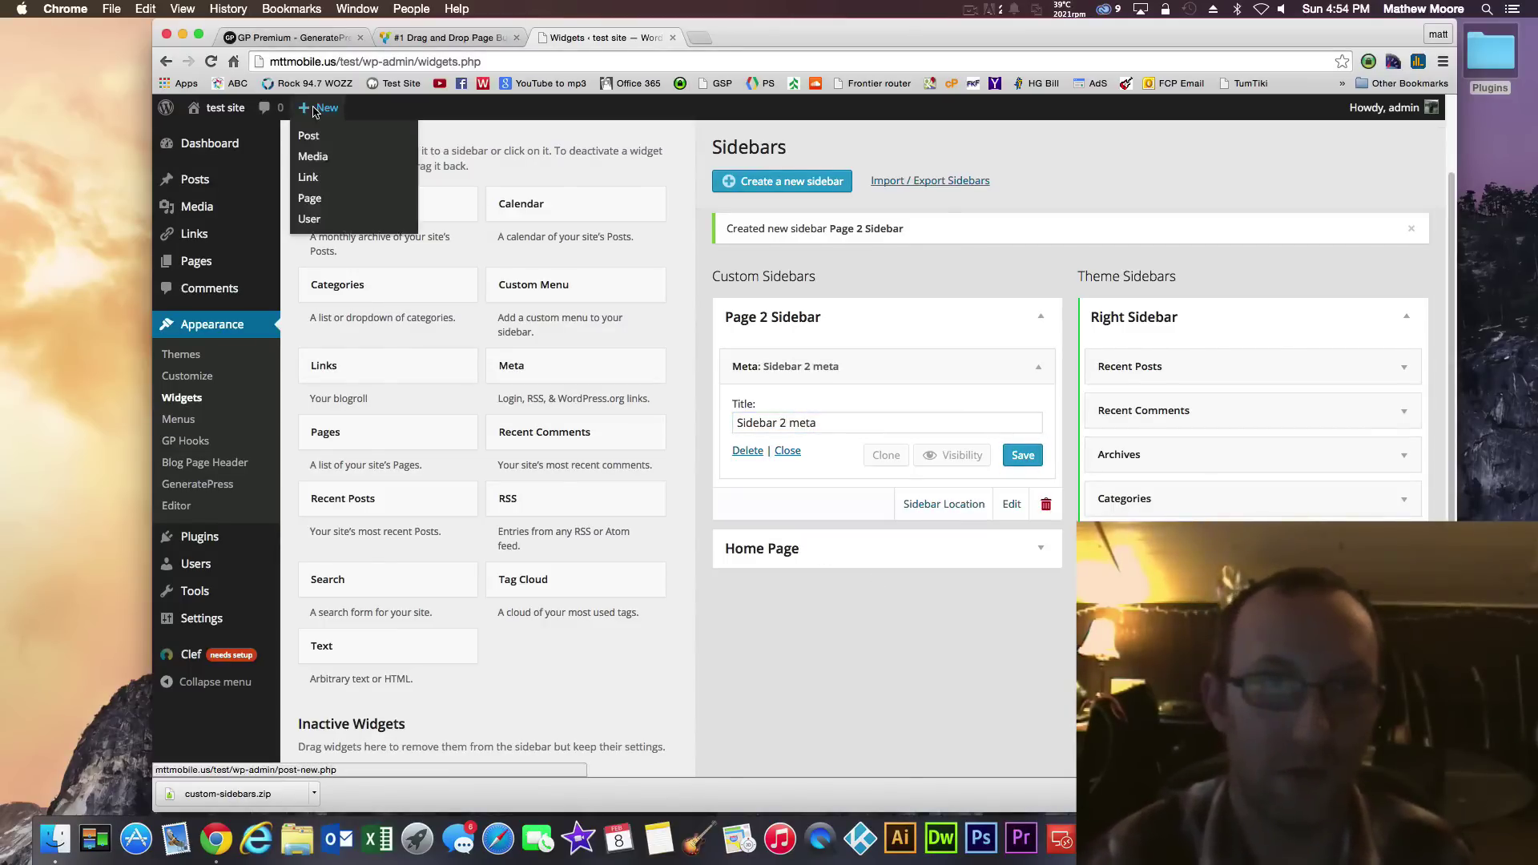
{"action": "left_click", "coordinate": [309, 198]}
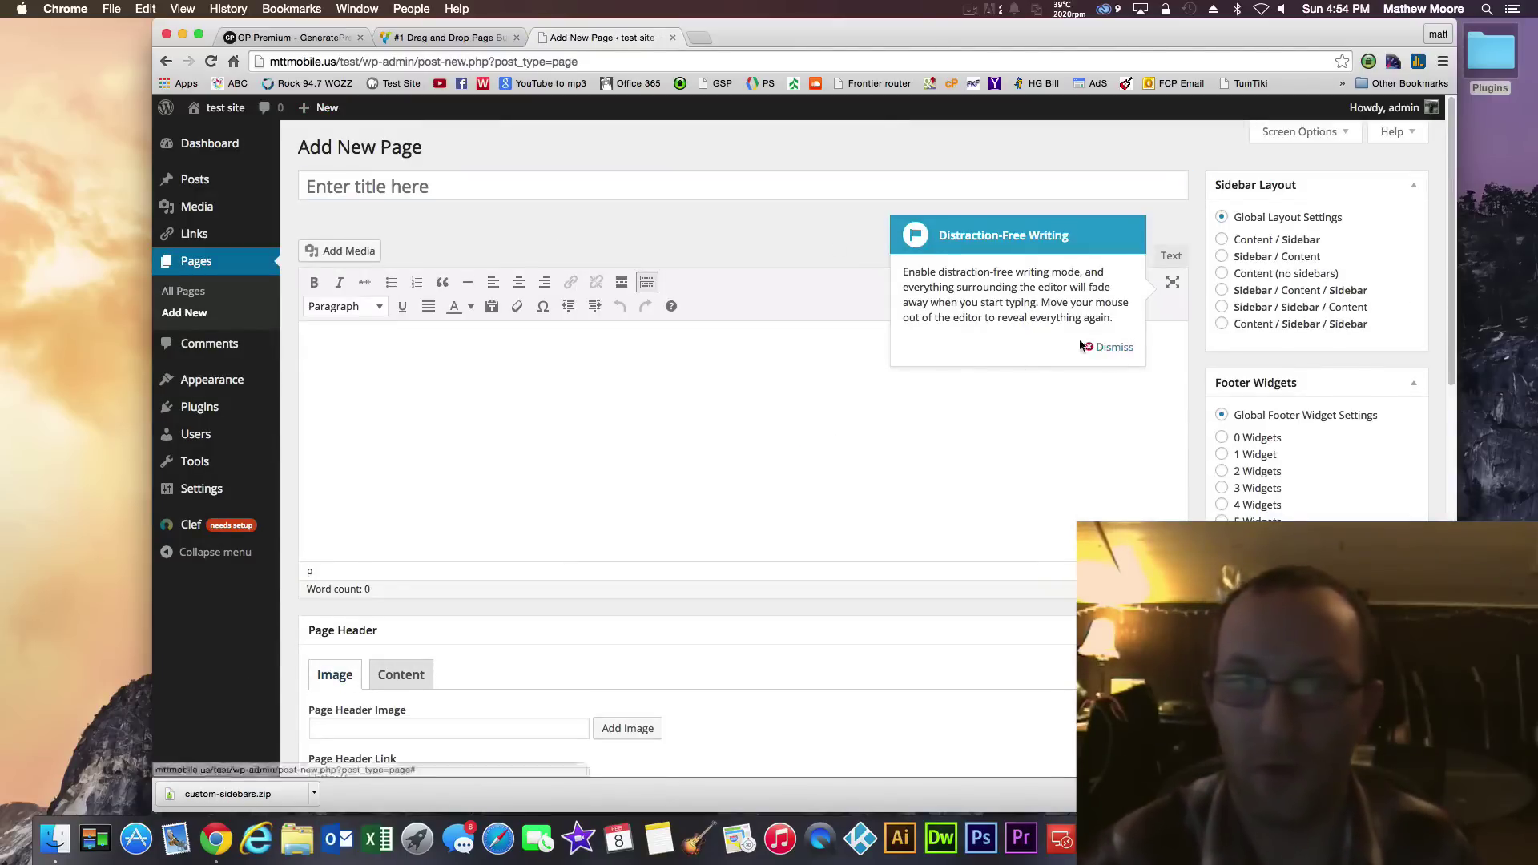
{"action": "left_click", "coordinate": [1112, 346]}
{"action": "left_click", "coordinate": [519, 186]}
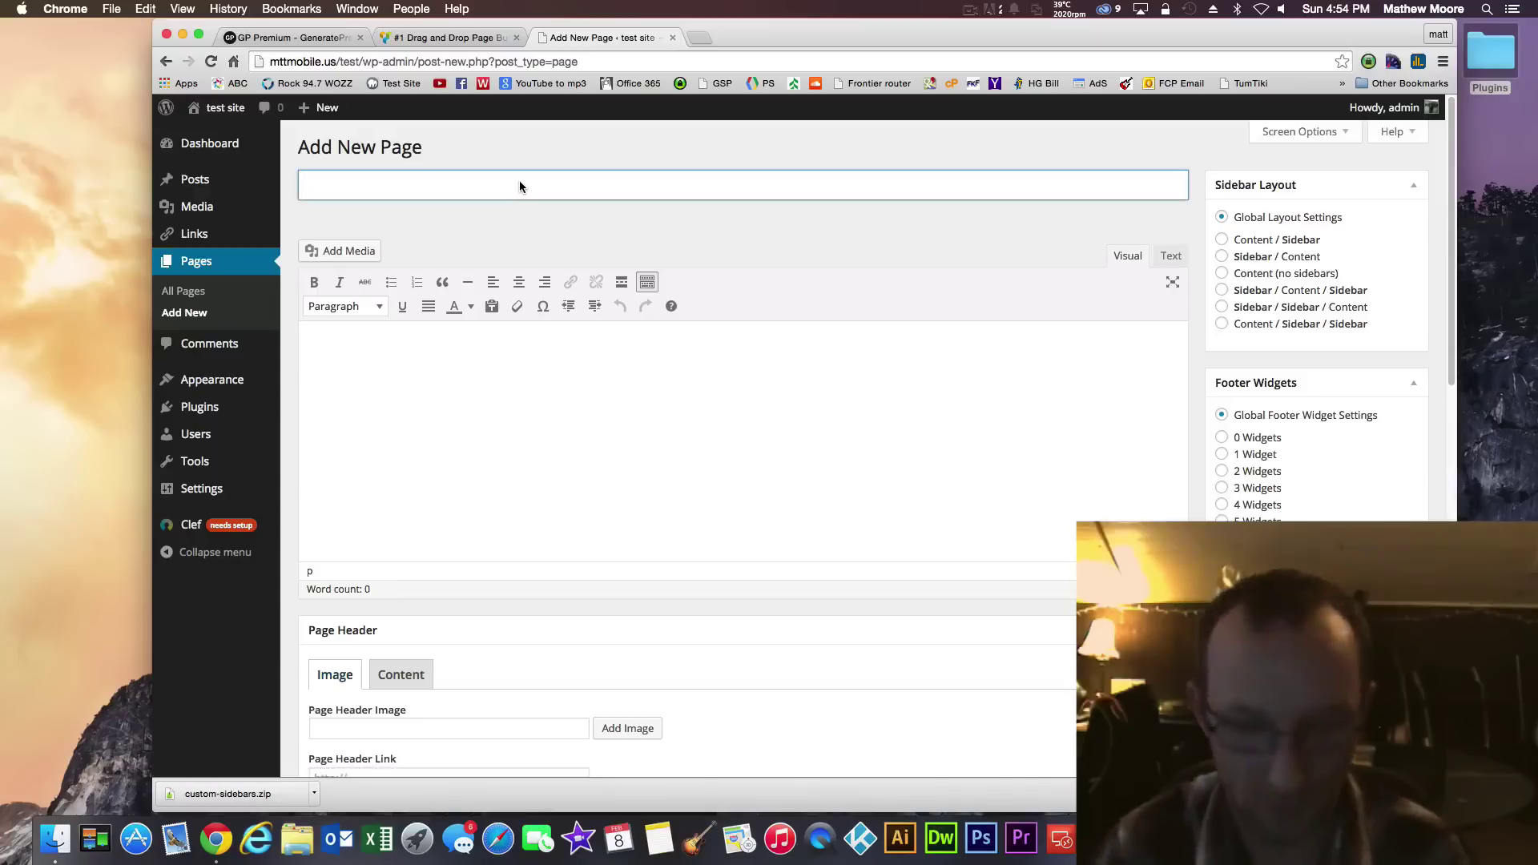
{"action": "type", "text": "test page"}
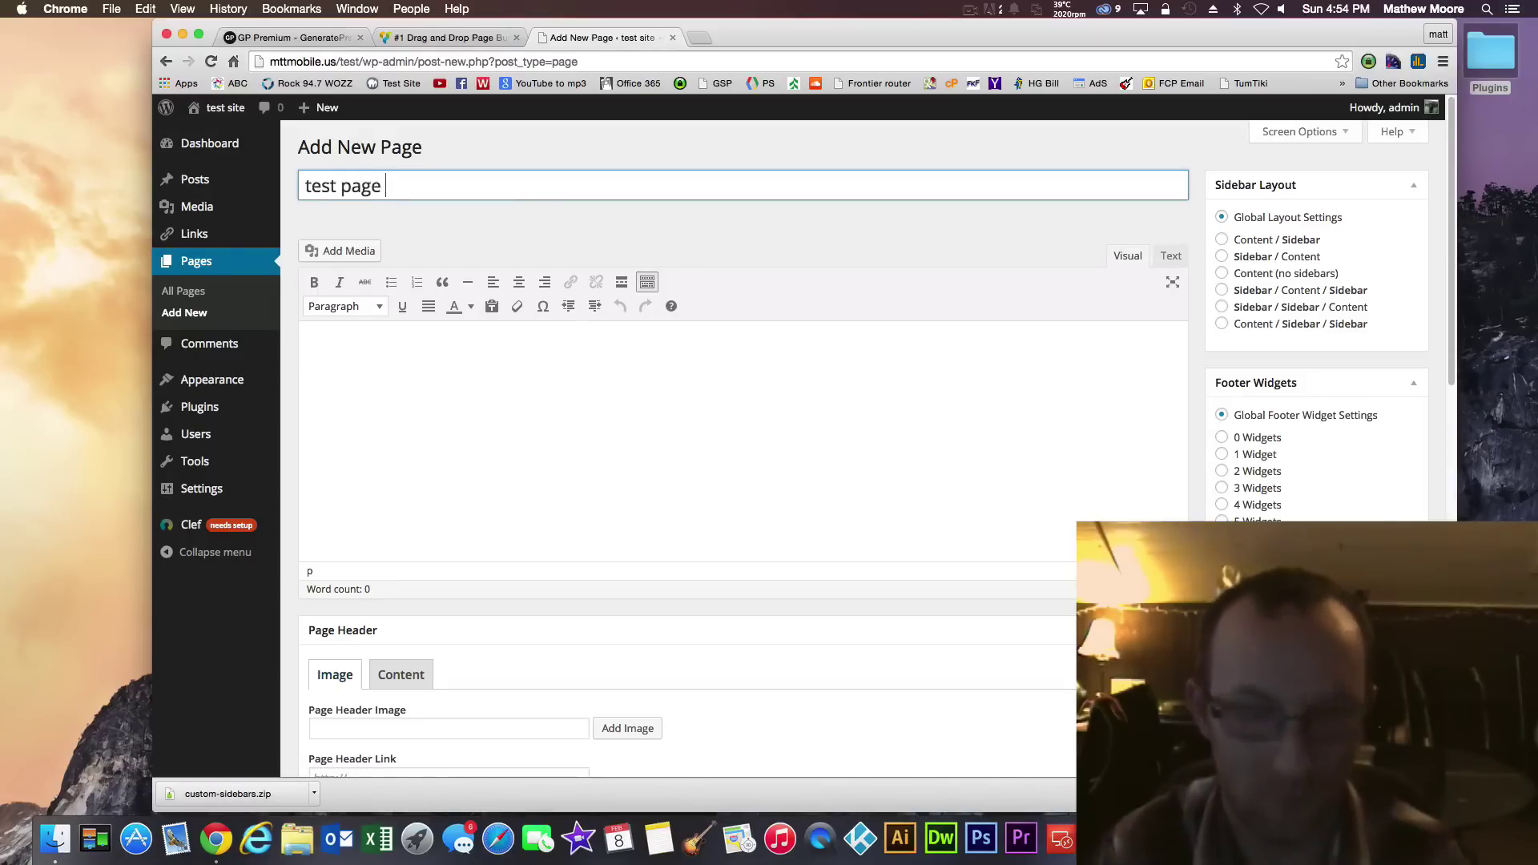
{"action": "scroll", "coordinate": [1010, 370], "scroll_direction": "down", "scroll_amount": 10}
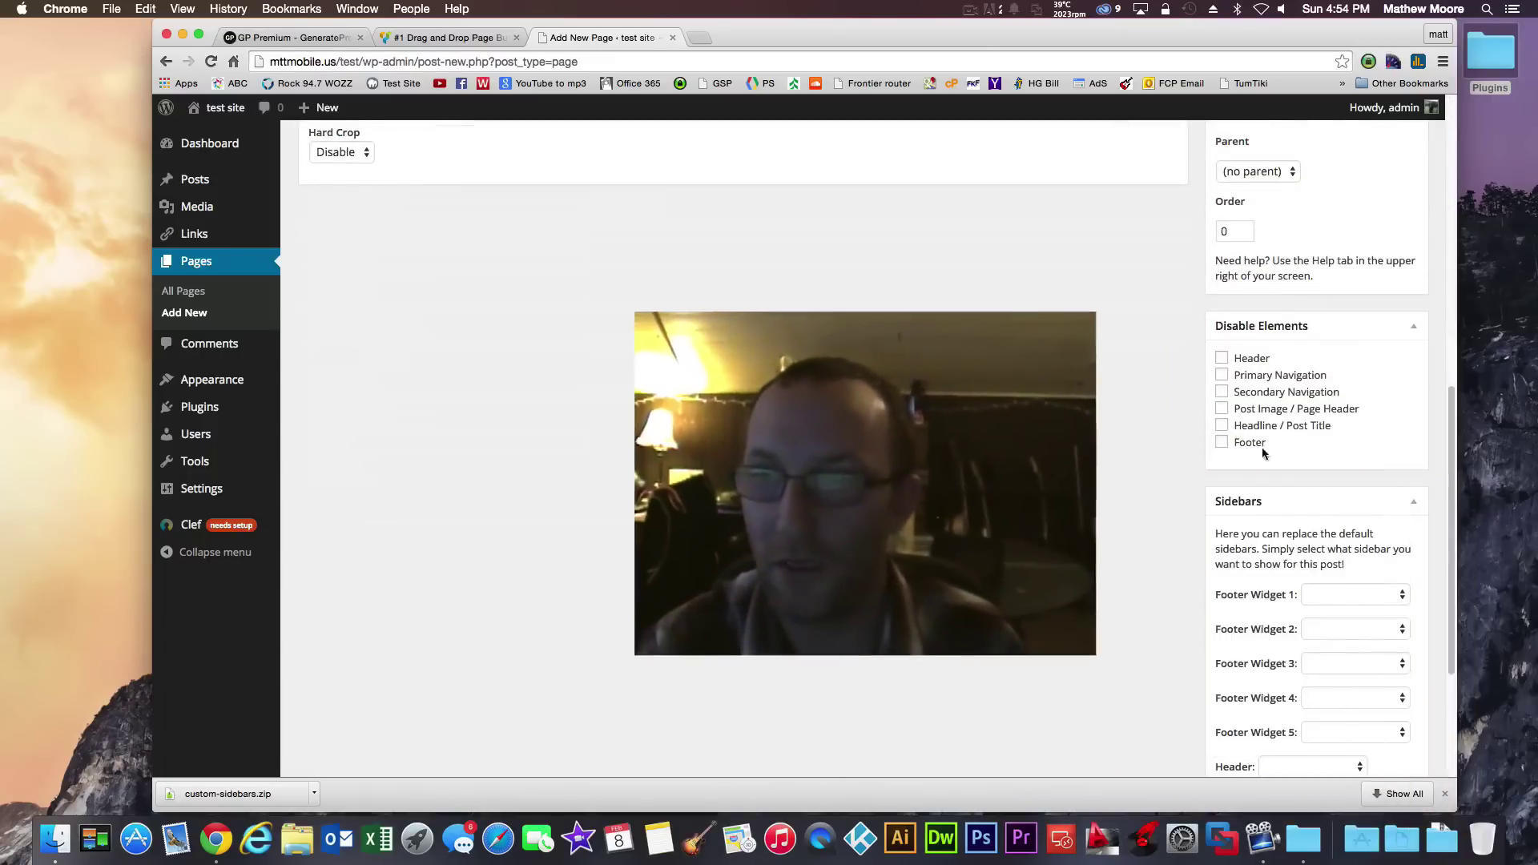
{"action": "scroll", "coordinate": [1252, 410], "scroll_direction": "down", "scroll_amount": 4}
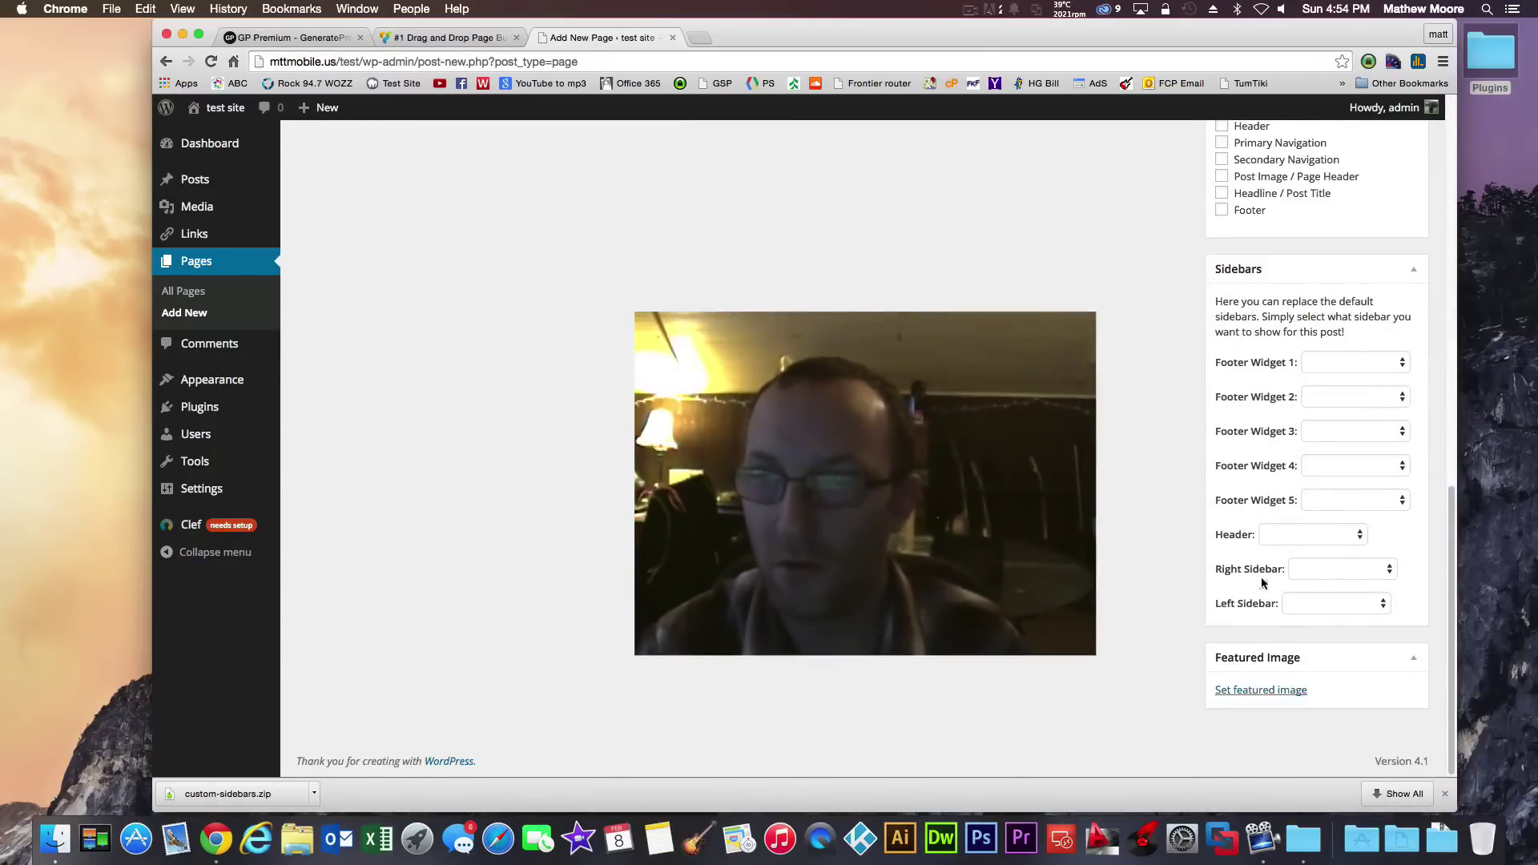
{"action": "left_click", "coordinate": [1323, 571]}
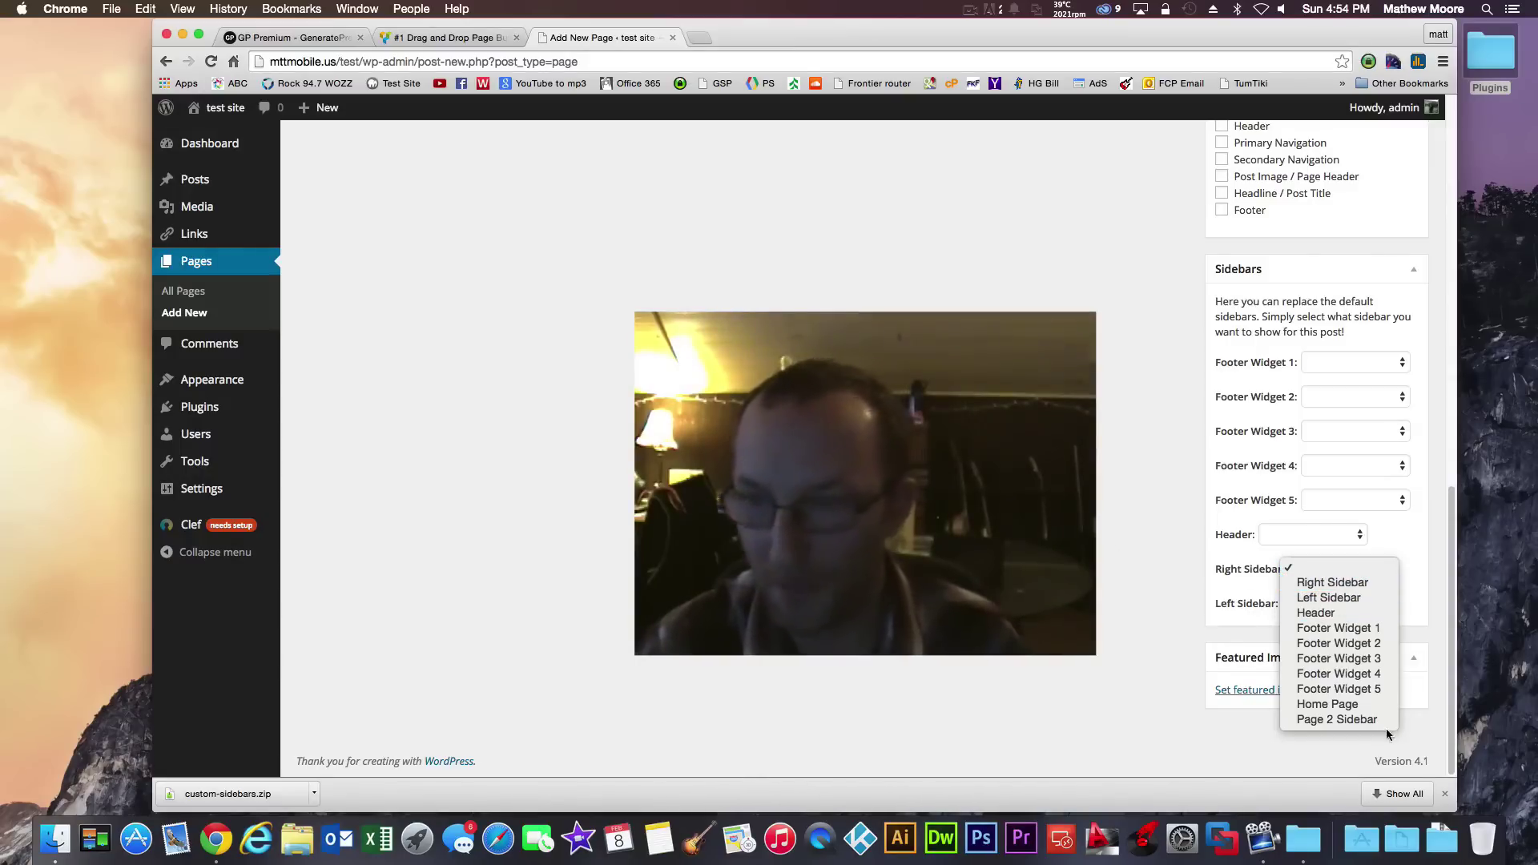
{"action": "left_click", "coordinate": [1315, 723]}
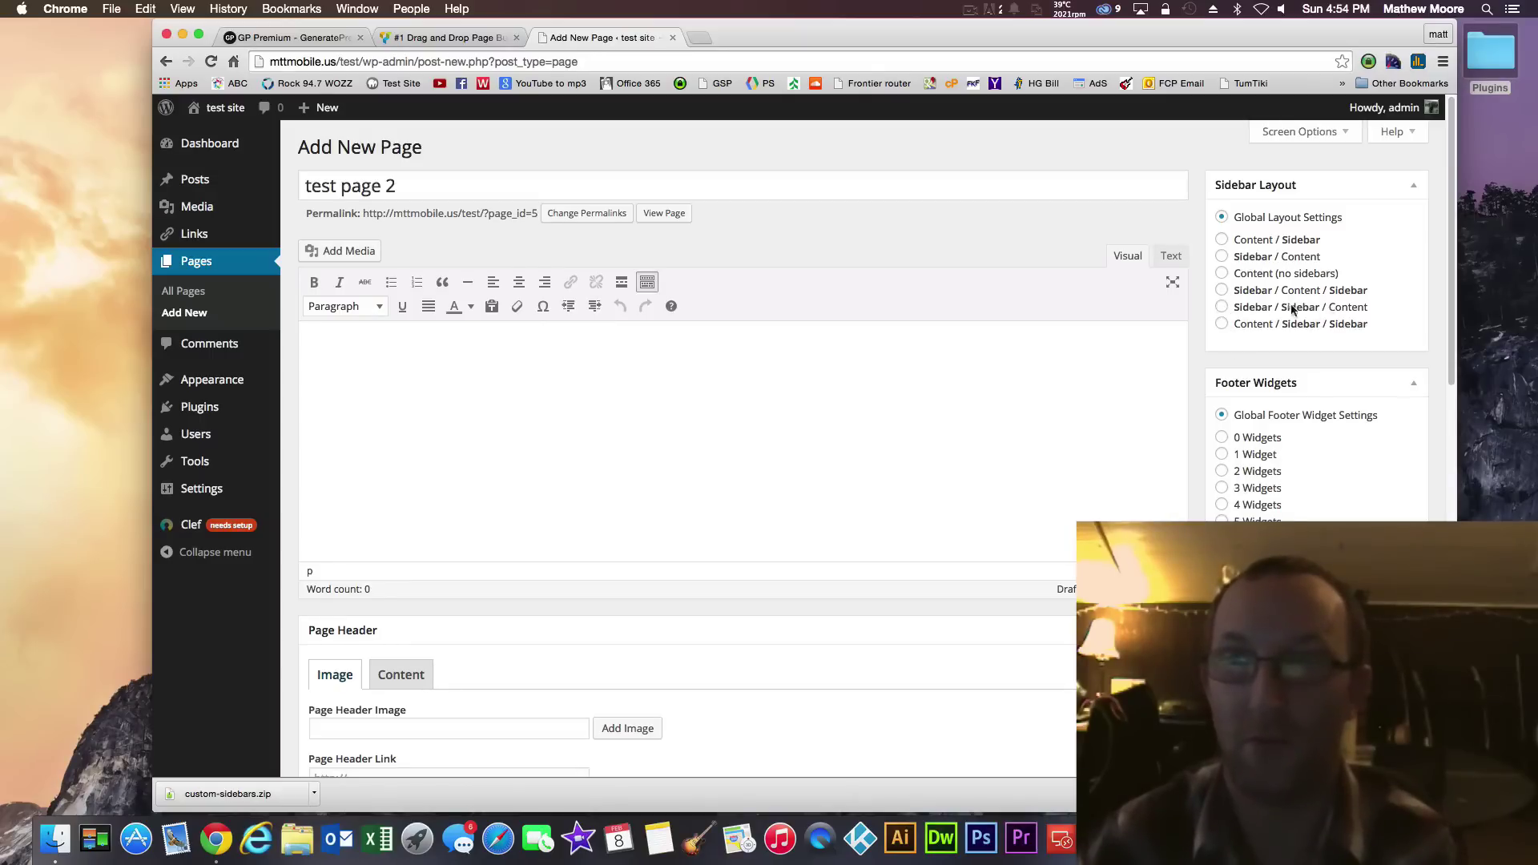
Publish the page and view it live with the Sidebar 2 meta widget
{"action": "scroll", "coordinate": [1354, 309], "scroll_direction": "down", "scroll_amount": 10}
{"action": "left_click", "coordinate": [1392, 216]}
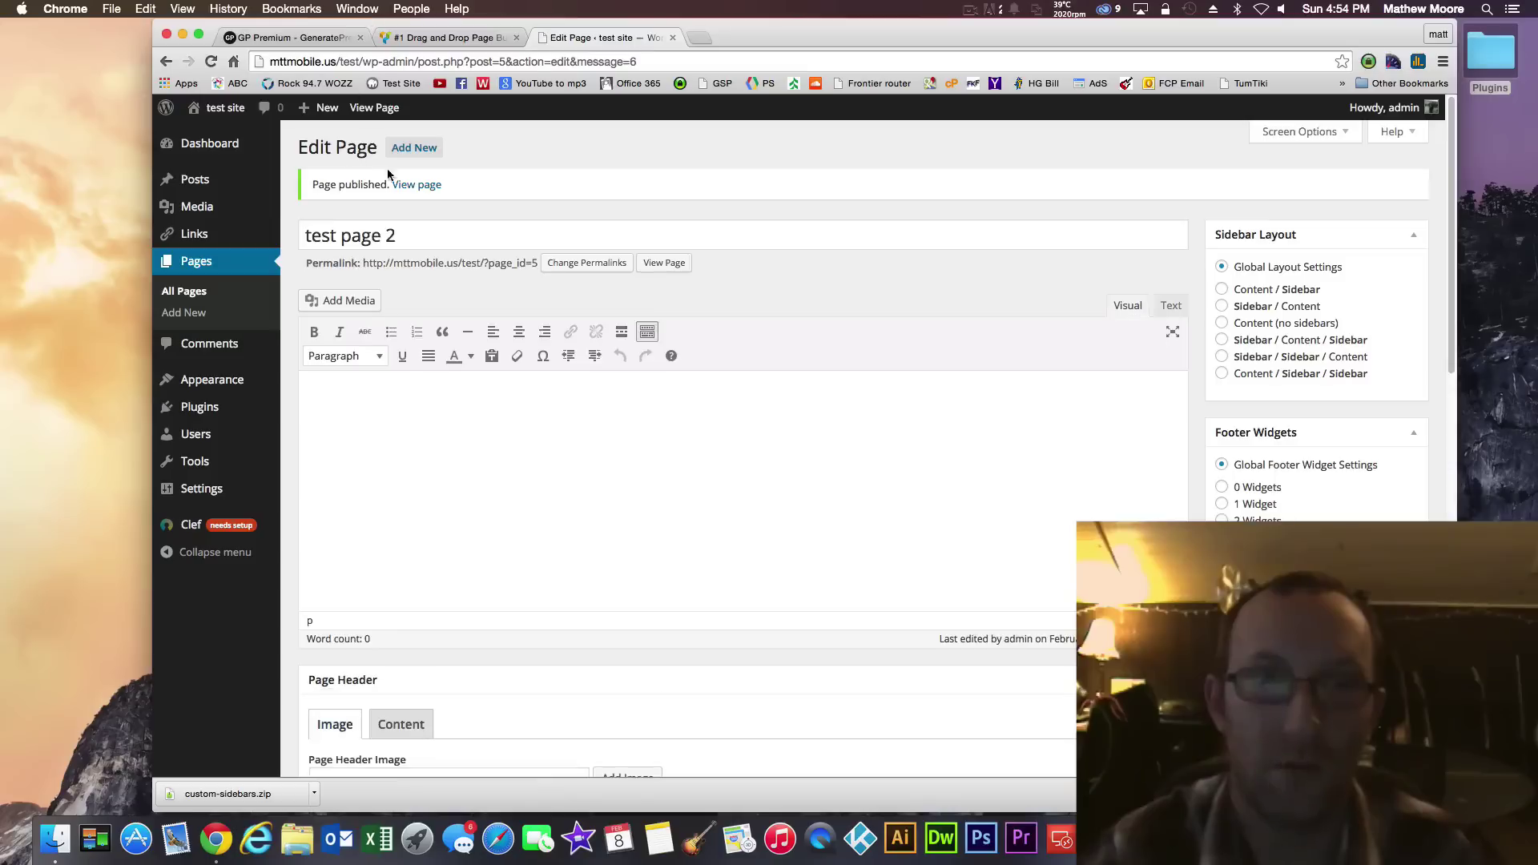
{"action": "left_click", "coordinate": [404, 185]}
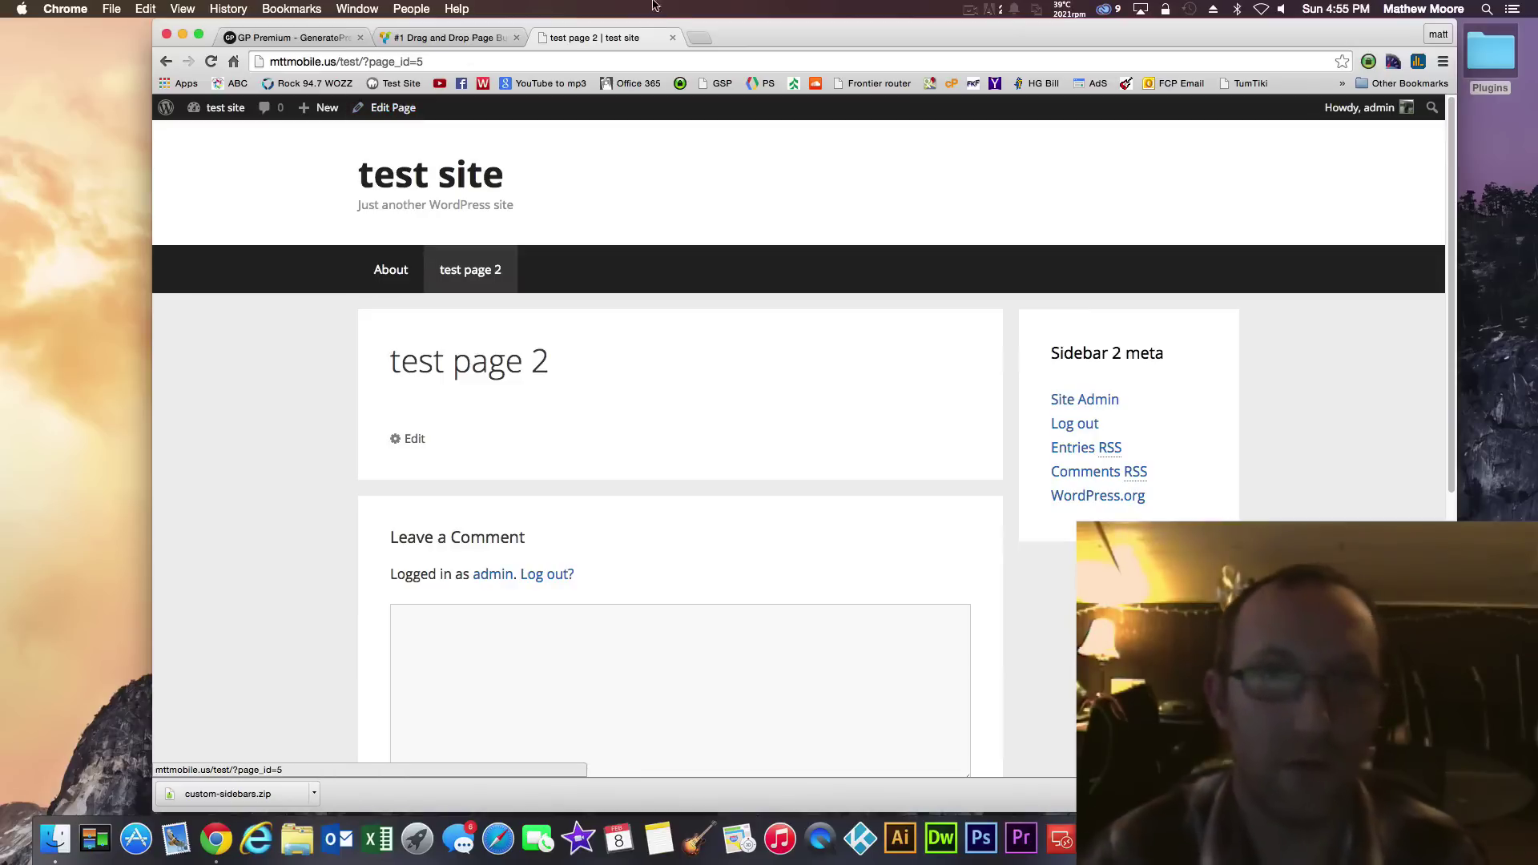
{"action": "mouse_move", "coordinate": [209, 109]}
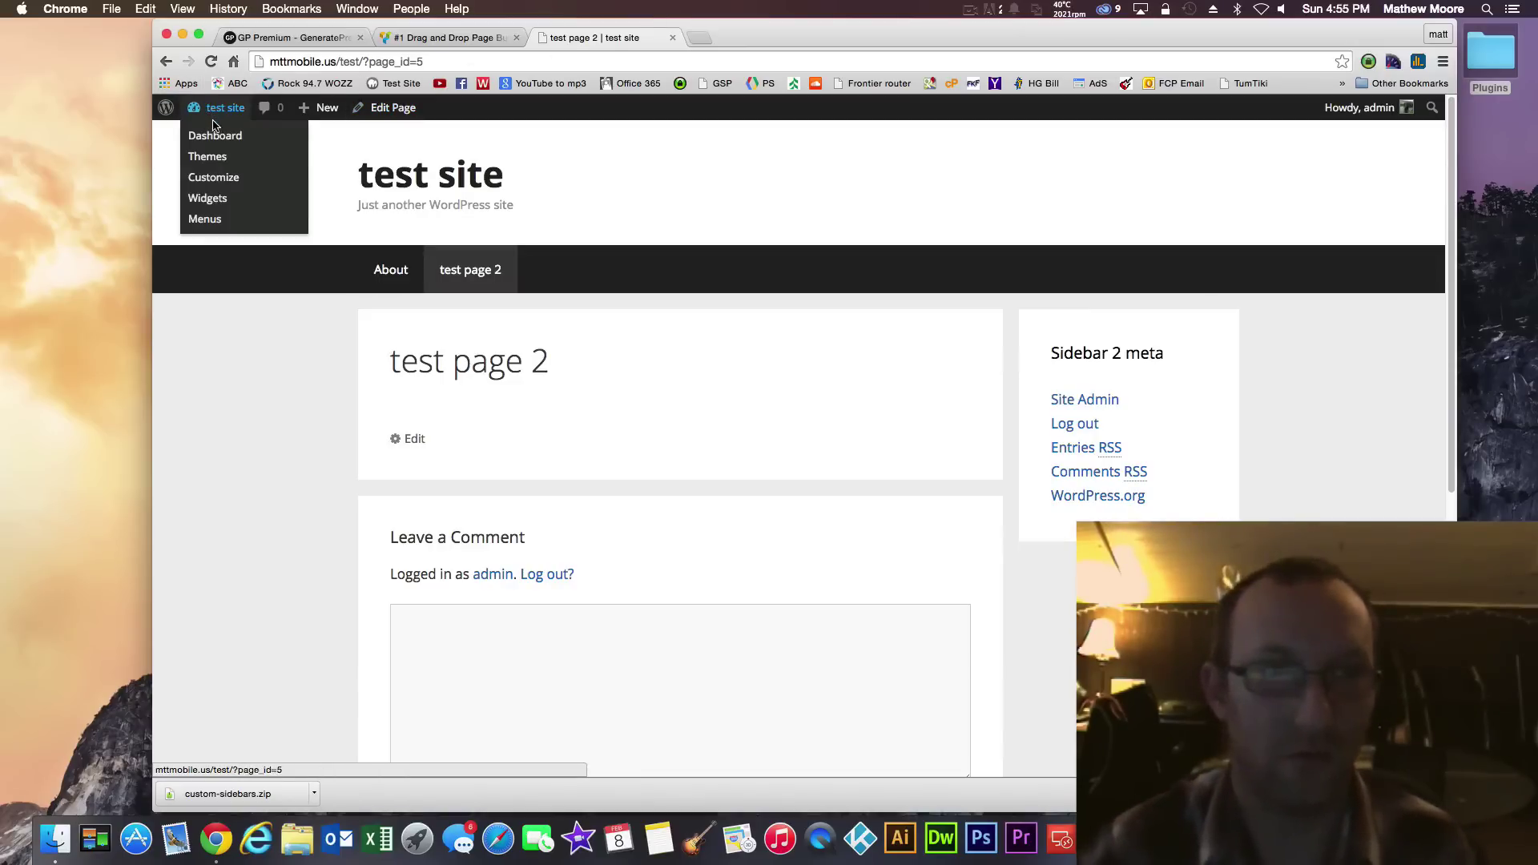
In the Customizer's Element Spacing, set the Primary Menu Items height to 40
{"action": "left_click", "coordinate": [214, 181]}
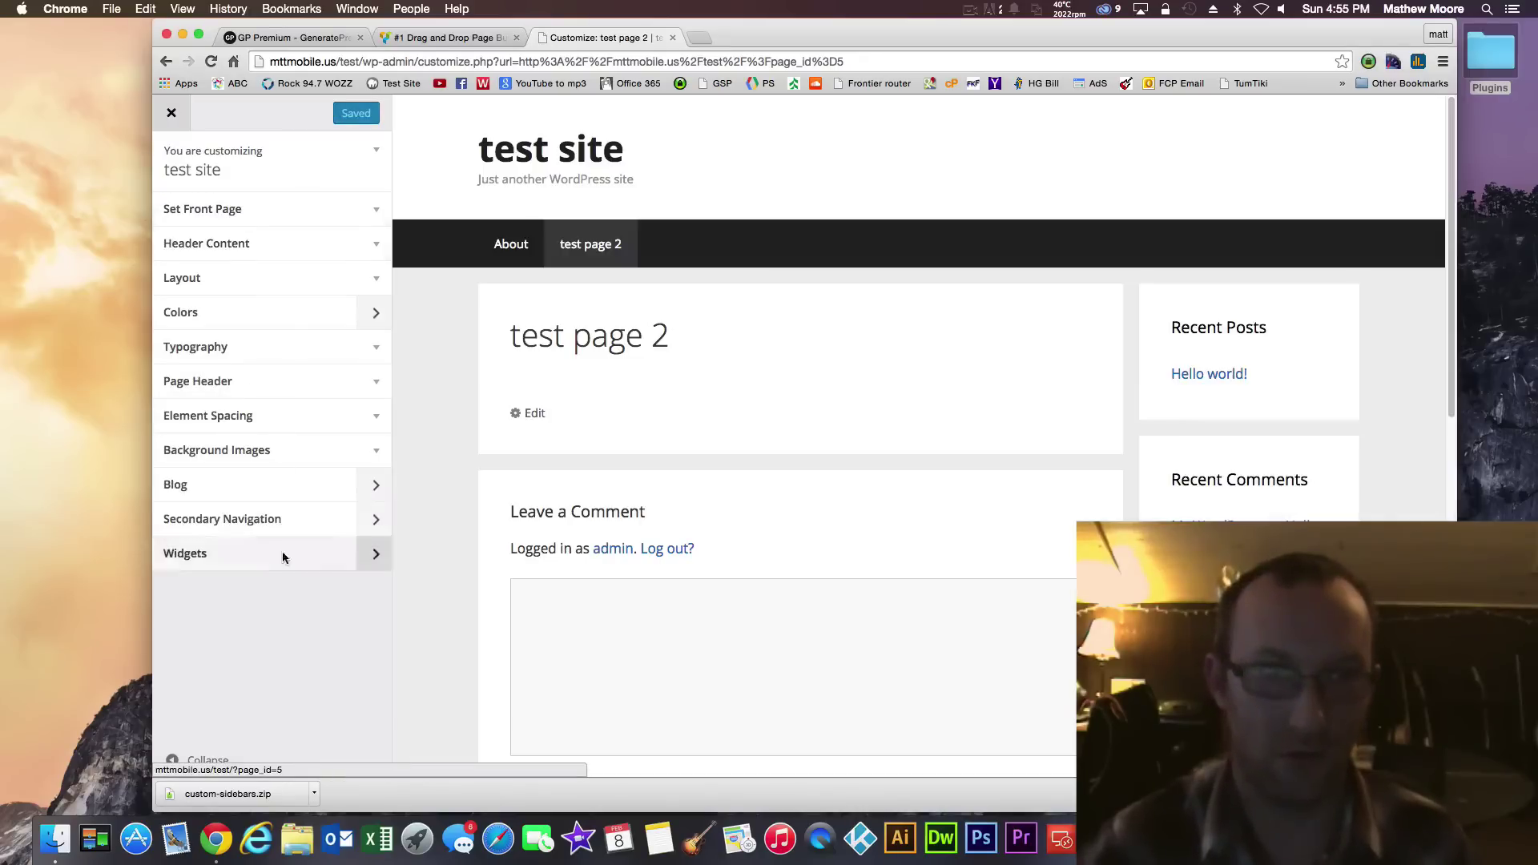
{"action": "left_click", "coordinate": [352, 412]}
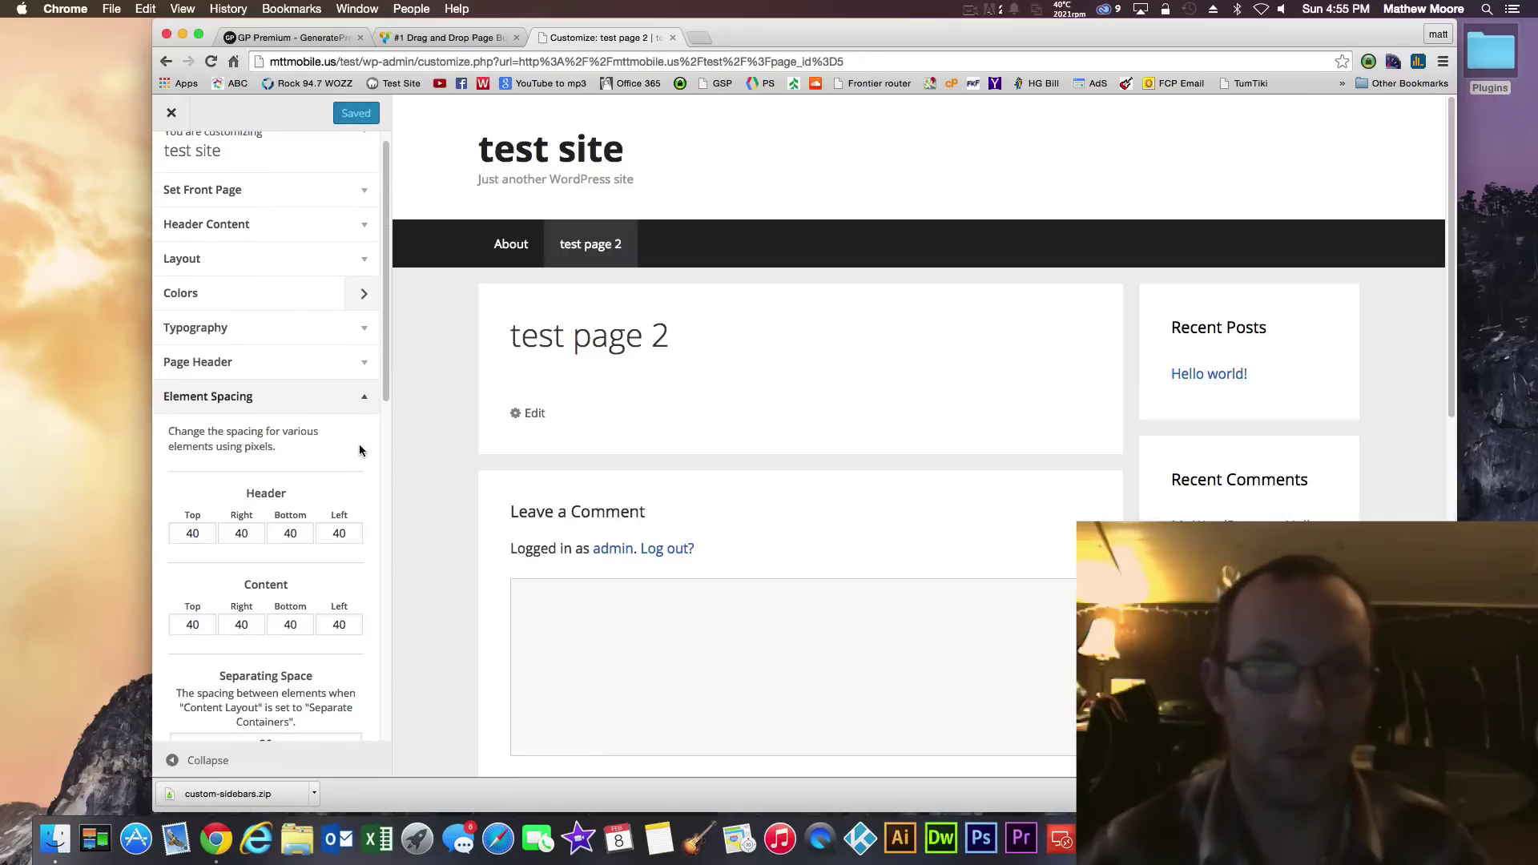
{"action": "scroll", "coordinate": [282, 535], "scroll_direction": "down", "scroll_amount": 4}
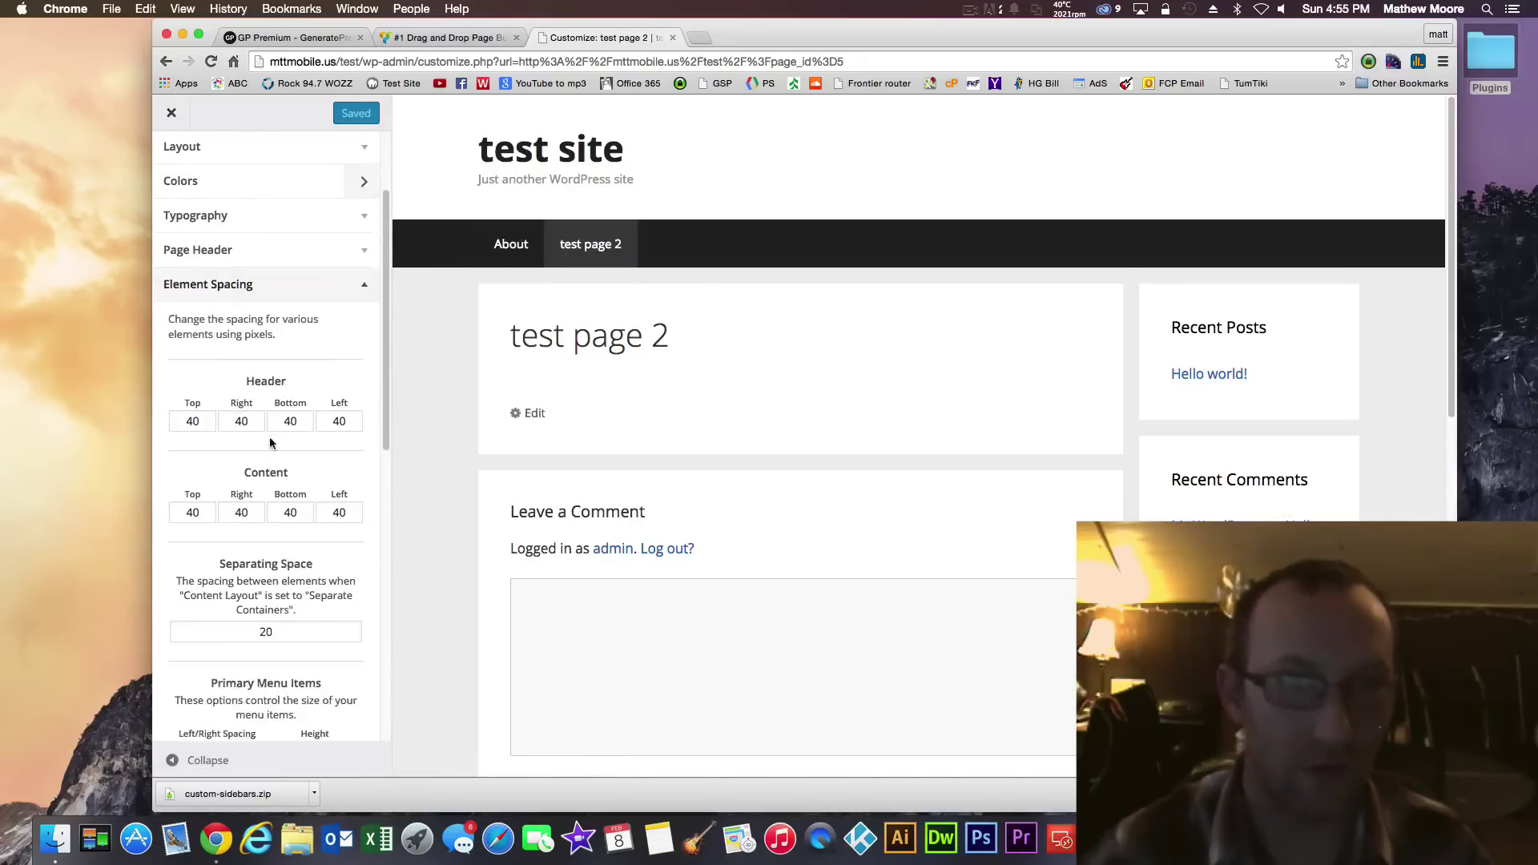
{"action": "scroll", "coordinate": [282, 535], "scroll_direction": "down", "scroll_amount": 2}
{"action": "scroll", "coordinate": [268, 460], "scroll_direction": "down", "scroll_amount": 1}
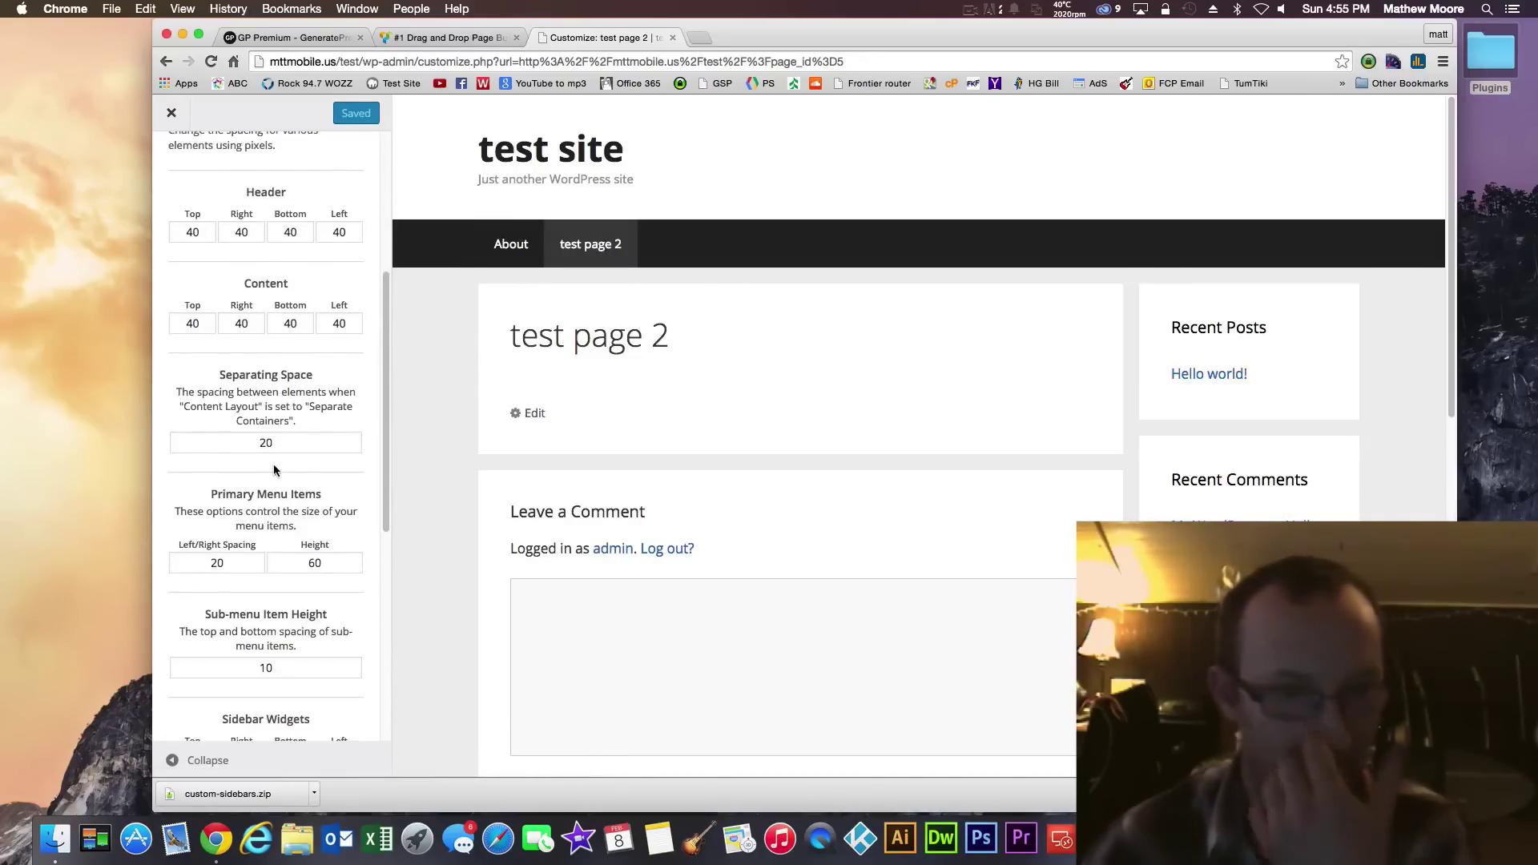
{"action": "scroll", "coordinate": [313, 490], "scroll_direction": "down", "scroll_amount": 3}
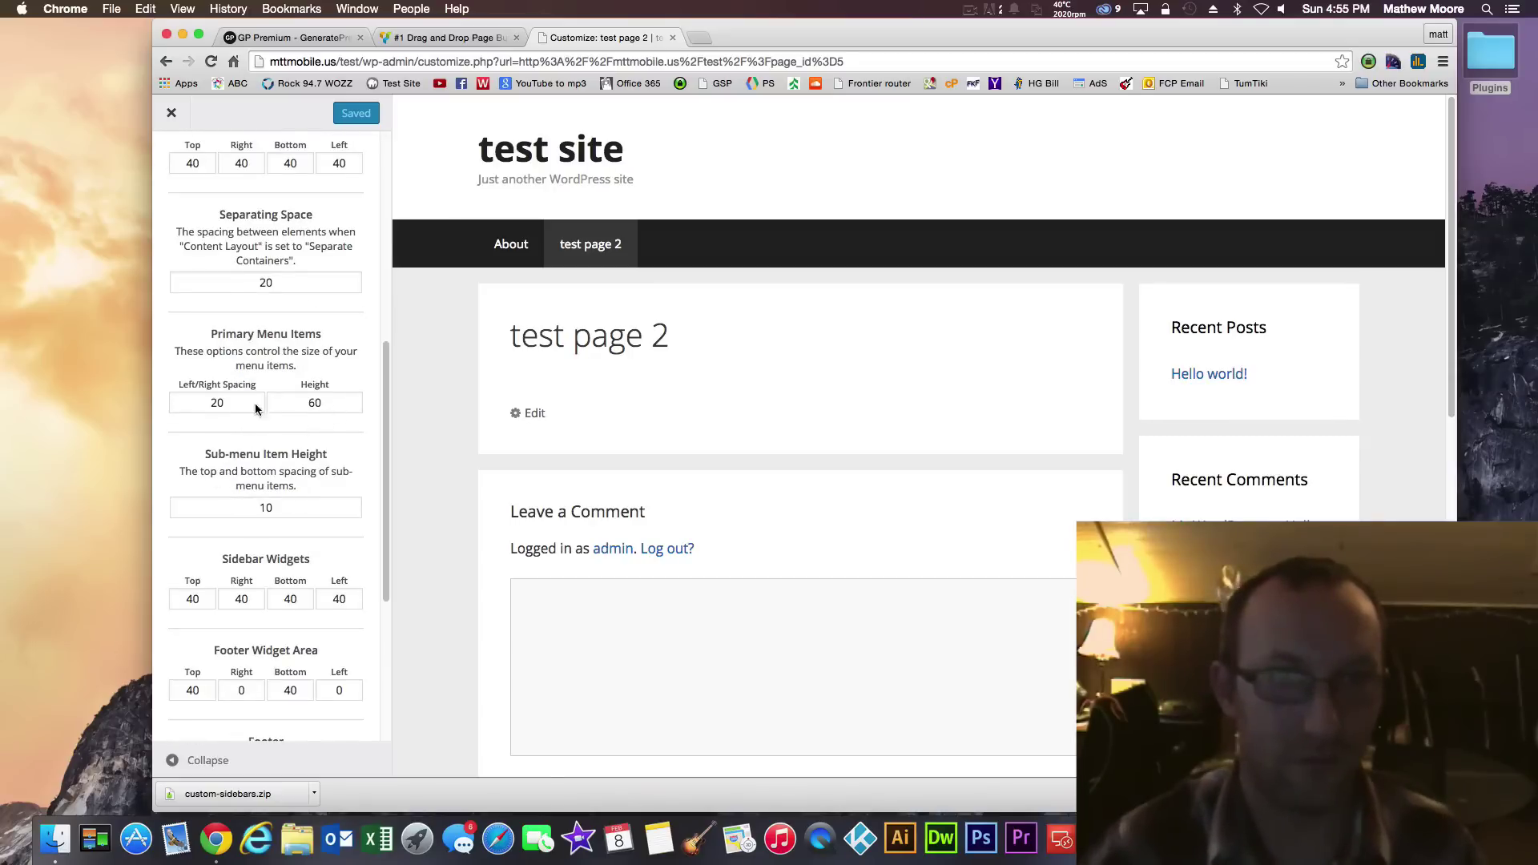
{"action": "left_click", "coordinate": [336, 403]}
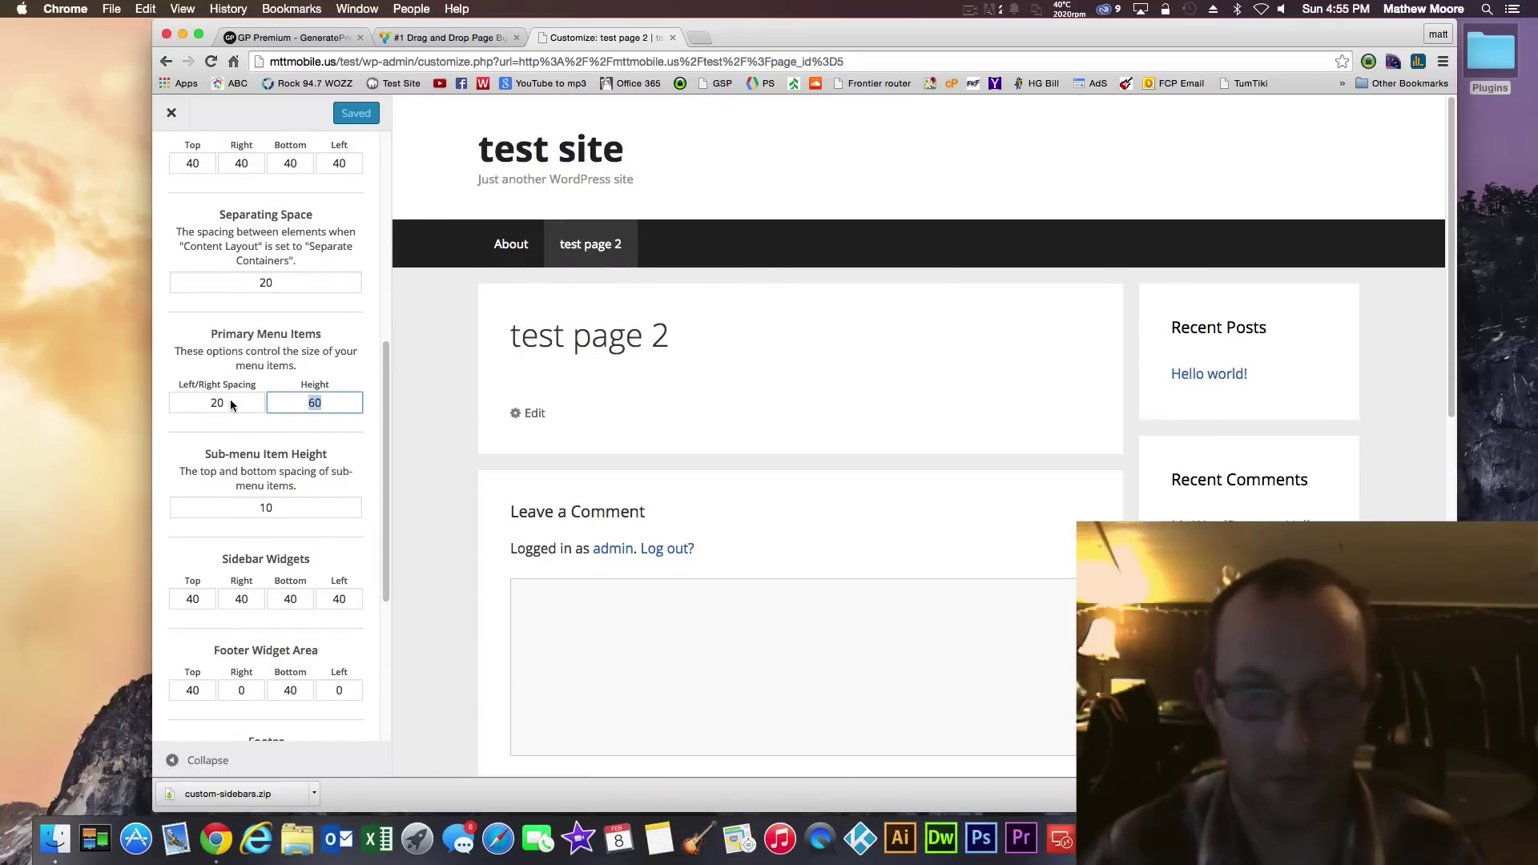
{"action": "type", "text": "40"}
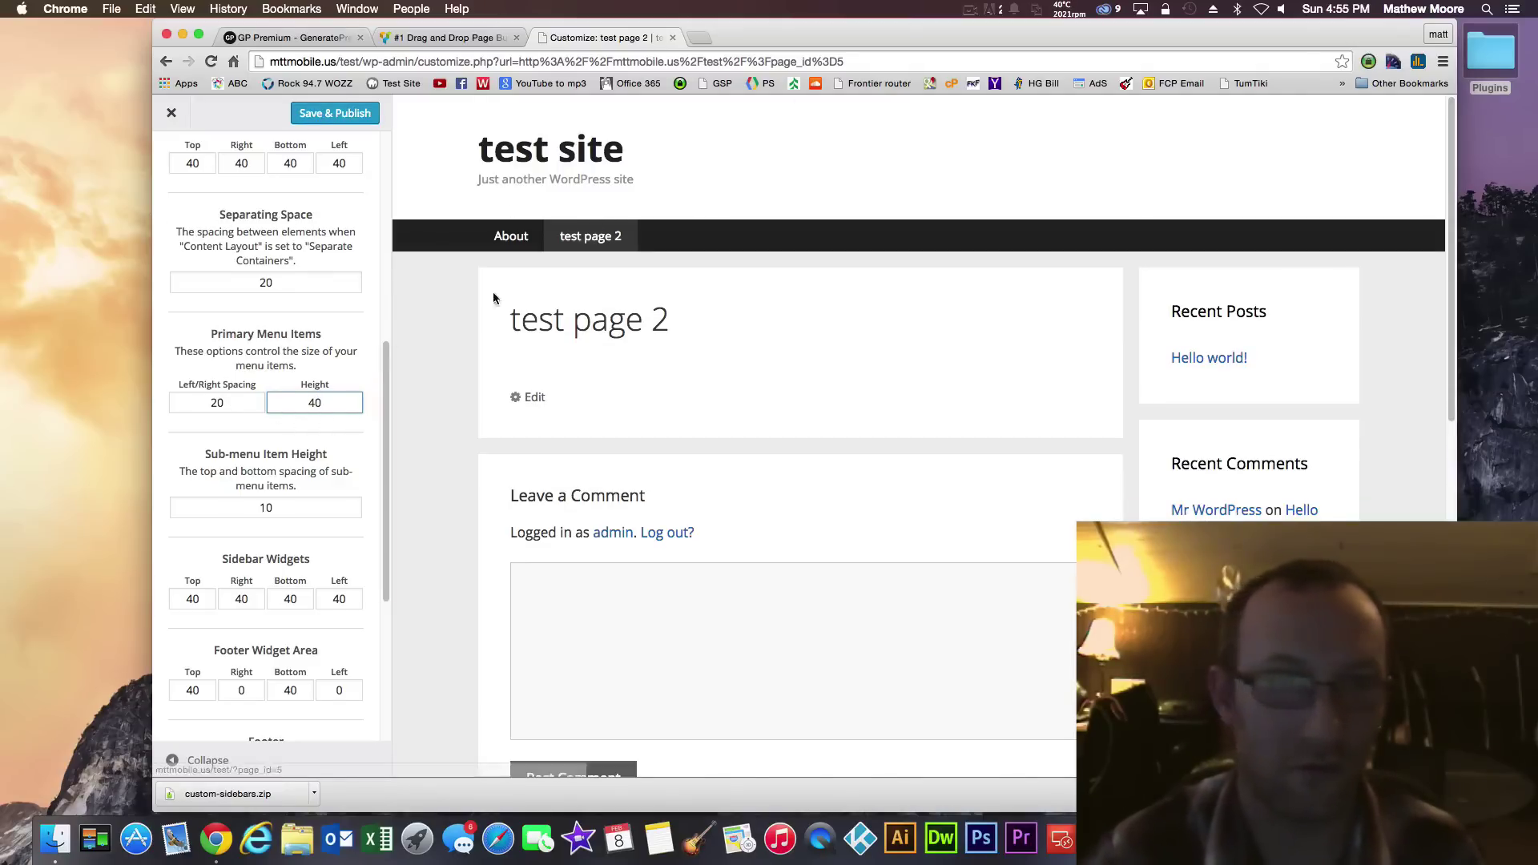
{"action": "left_click", "coordinate": [411, 386]}
Set the Sidebar Widgets right and left padding to 20
{"action": "scroll", "coordinate": [385, 393], "scroll_direction": "down", "scroll_amount": 5}
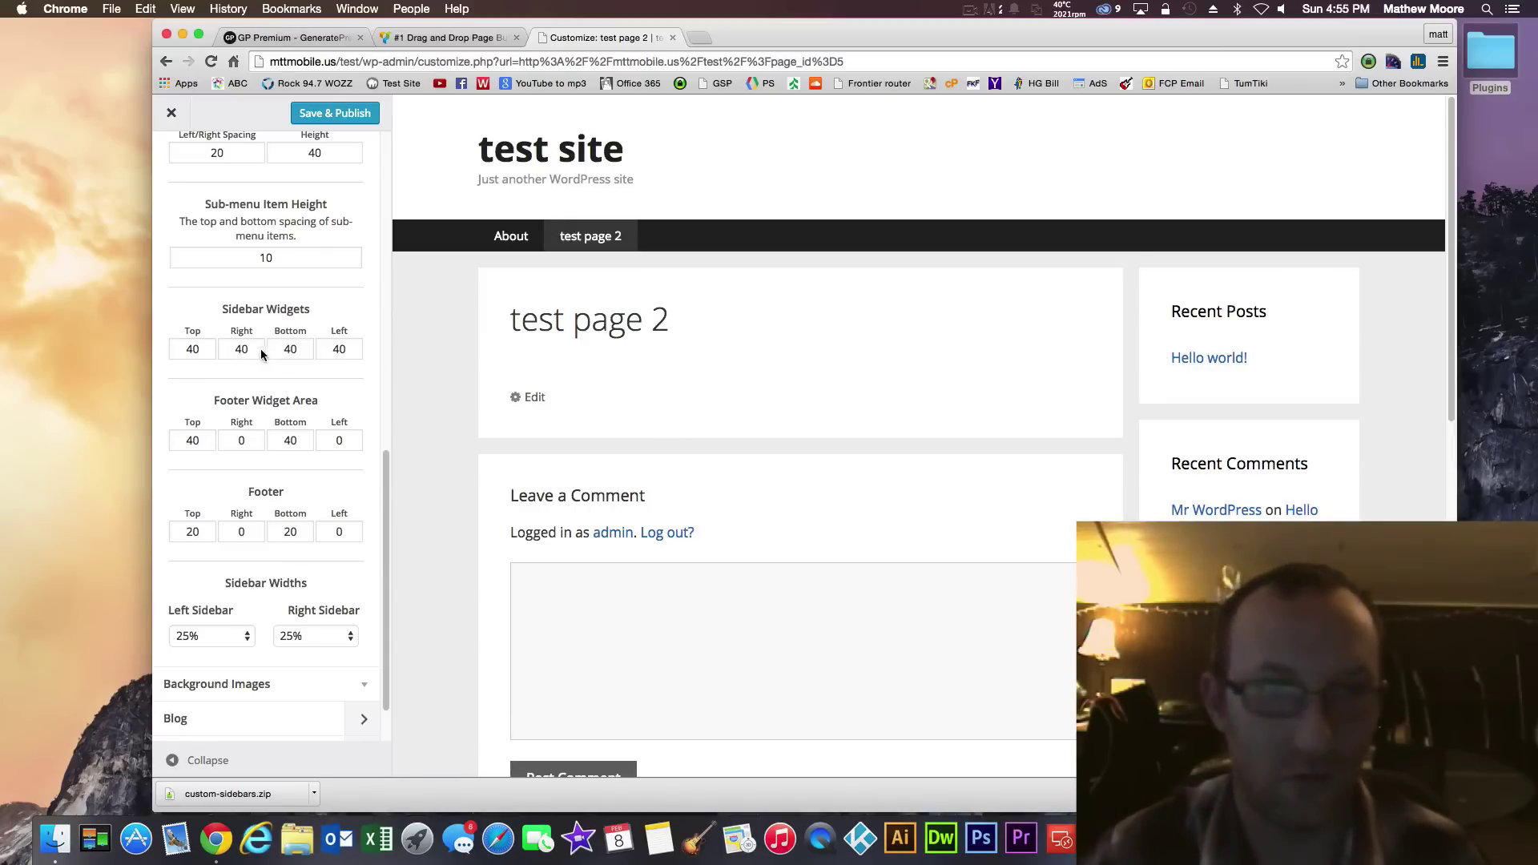
{"action": "type", "text": "20"}
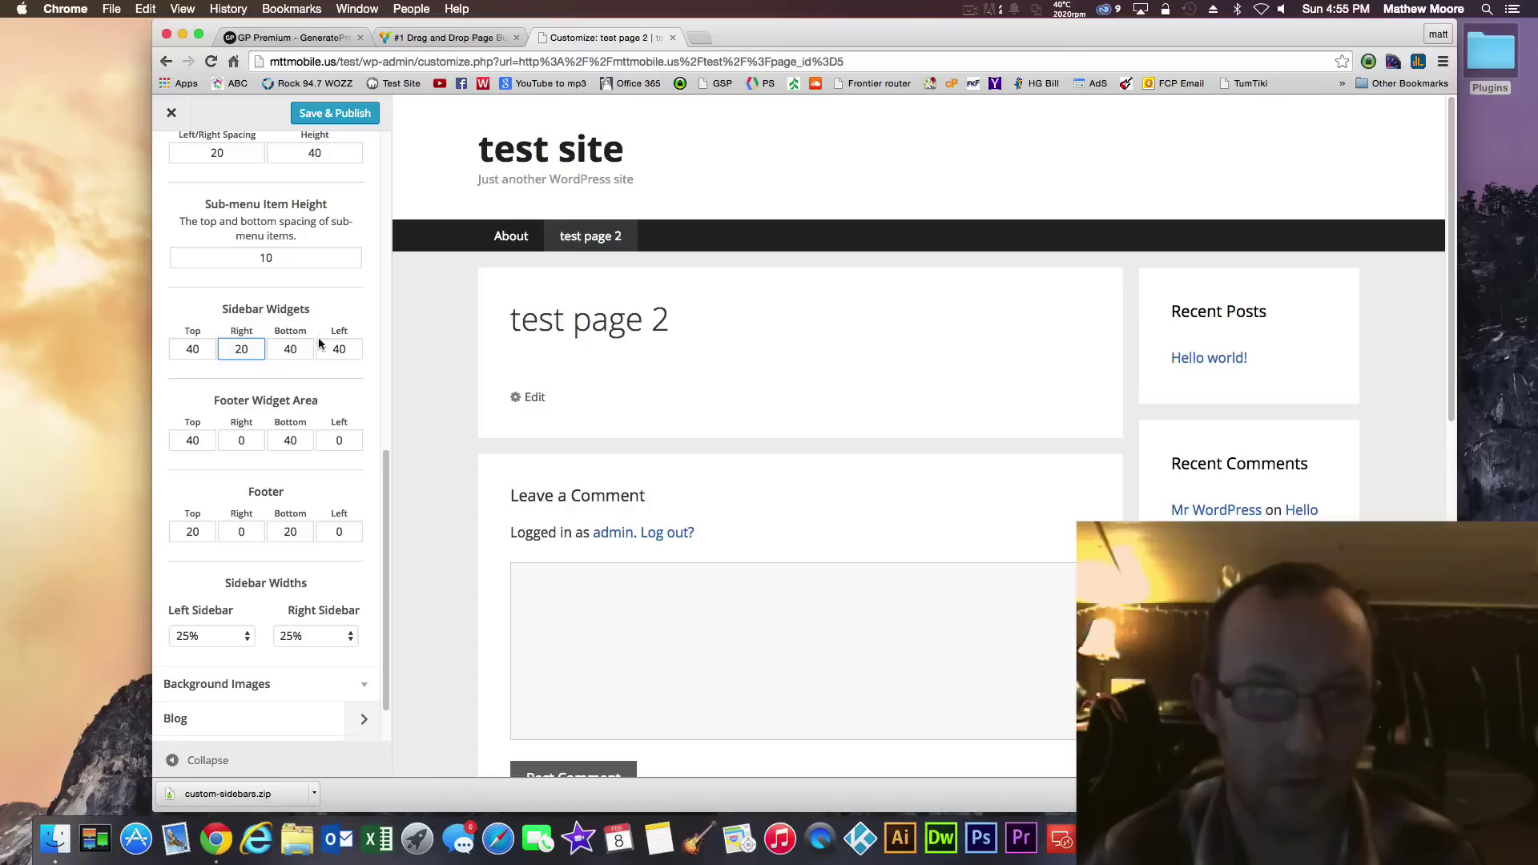
{"action": "type", "text": "20"}
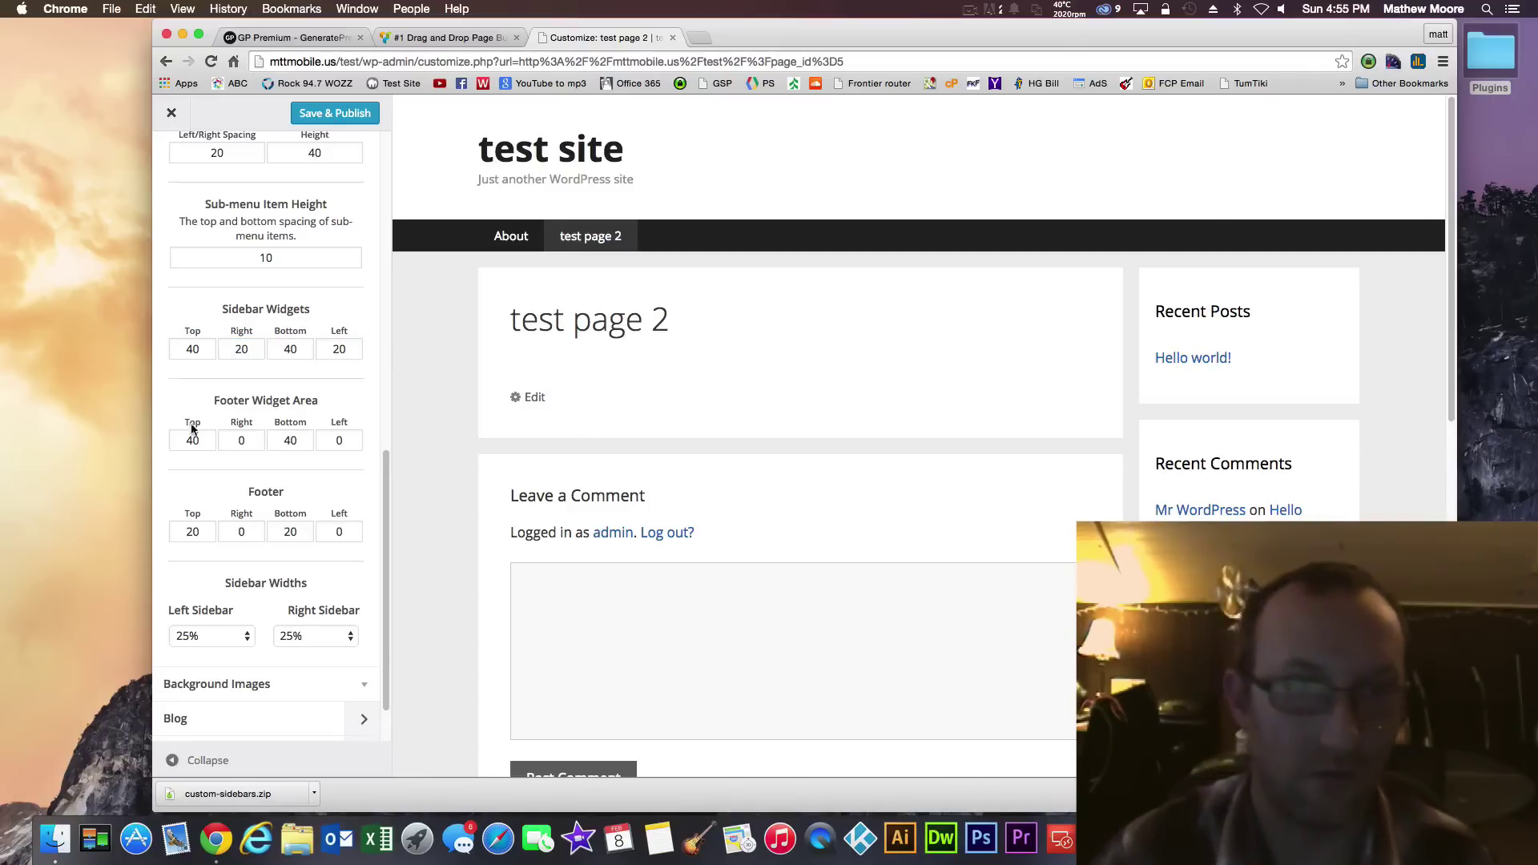
{"action": "scroll", "coordinate": [190, 443], "scroll_direction": "up", "scroll_amount": 15}
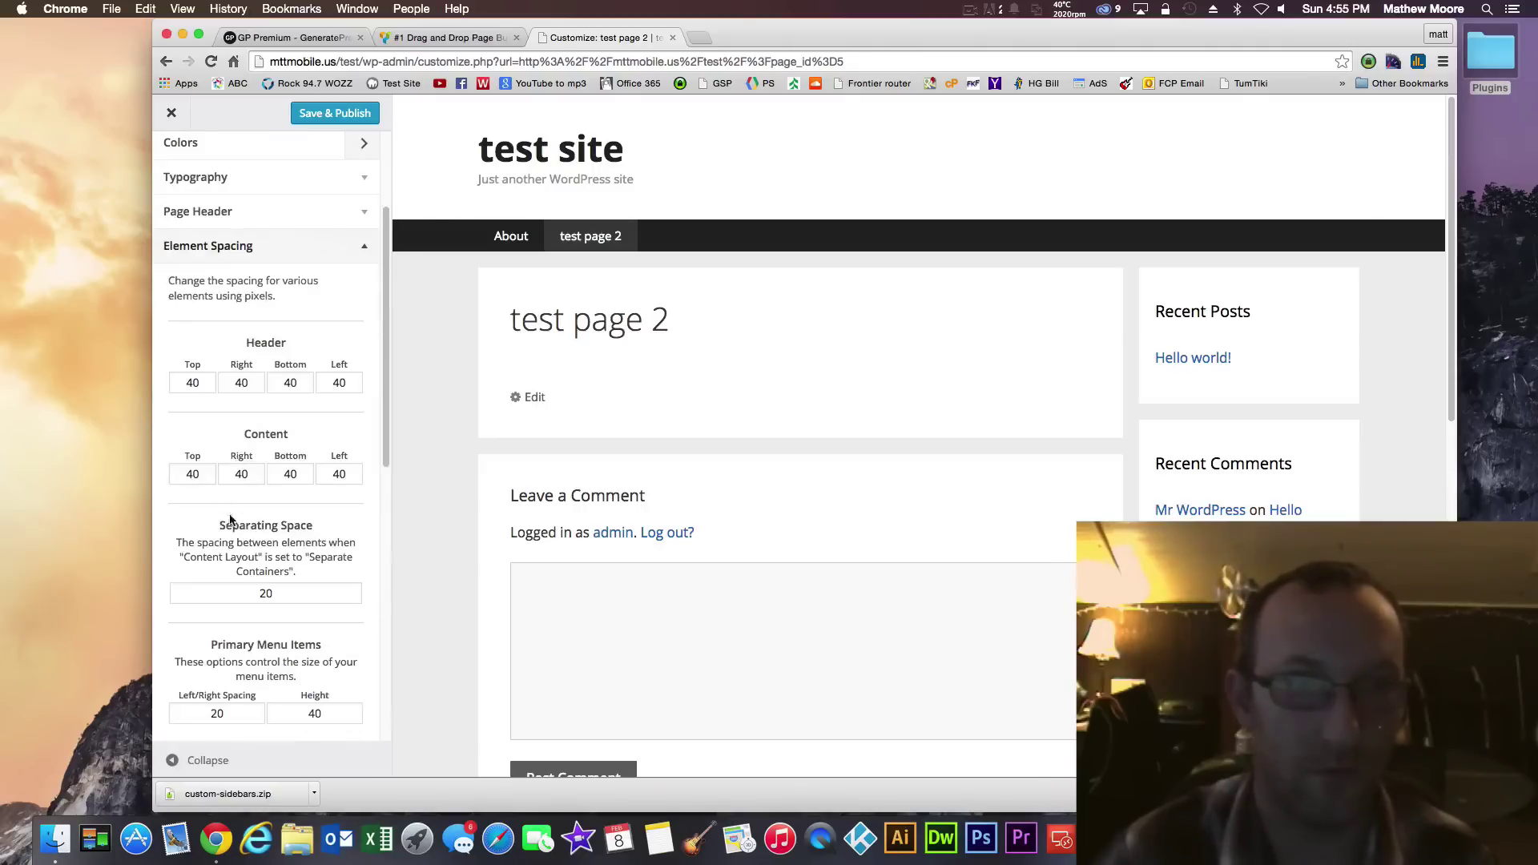
Set the content top, right, bottom and left spacing to 20
{"action": "type", "text": "20"}
{"action": "double_click", "coordinate": [239, 384]}
{"action": "double_click", "coordinate": [241, 474]}
{"action": "type", "text": "20"}
{"action": "left_click", "coordinate": [293, 475]}
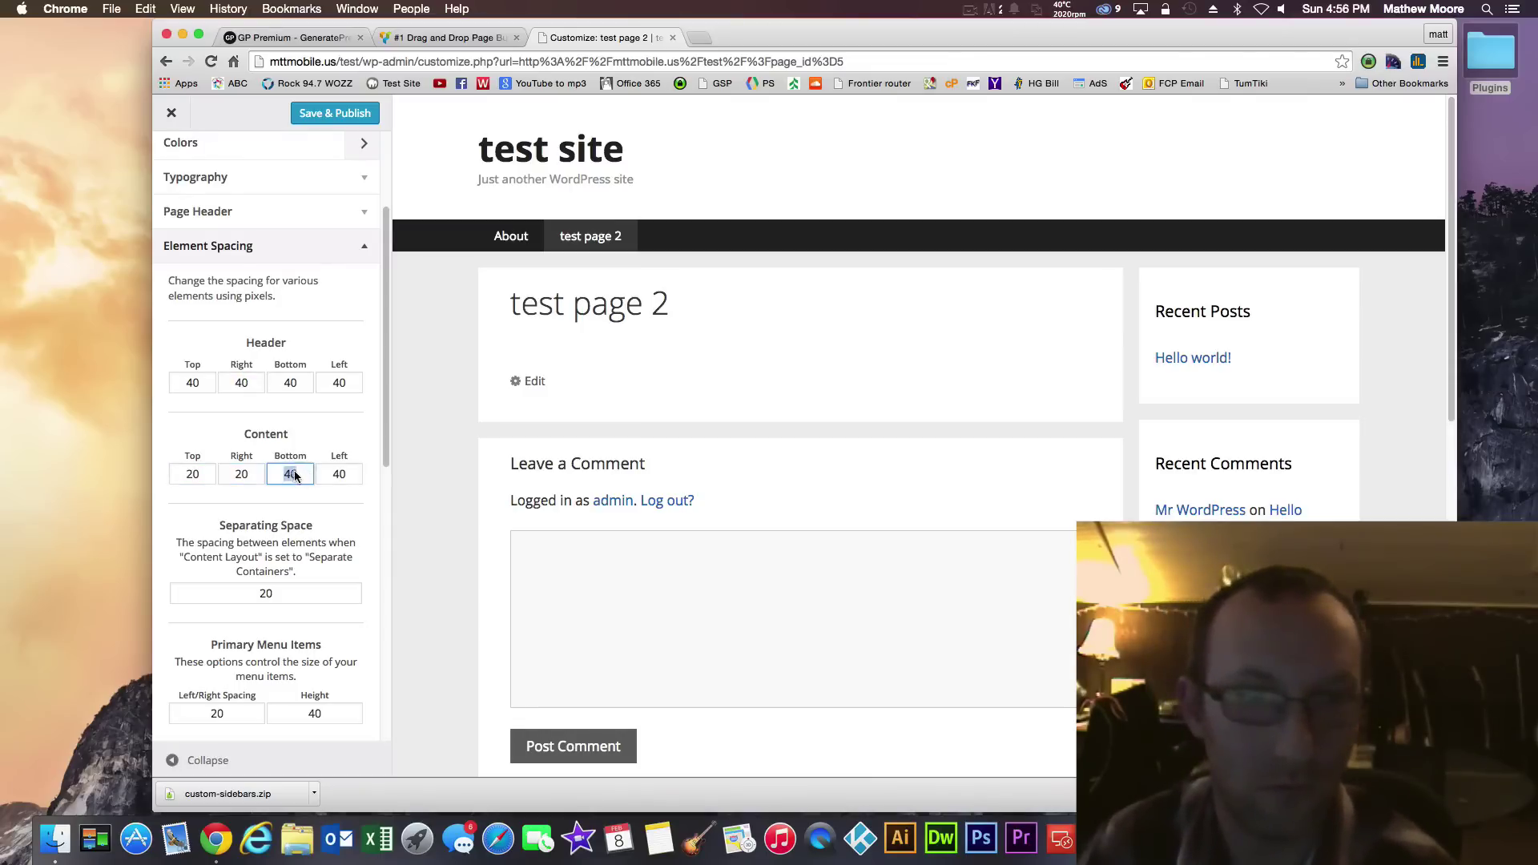
{"action": "type", "text": "2020"}
{"action": "scroll", "coordinate": [425, 450], "scroll_direction": "down", "scroll_amount": 5}
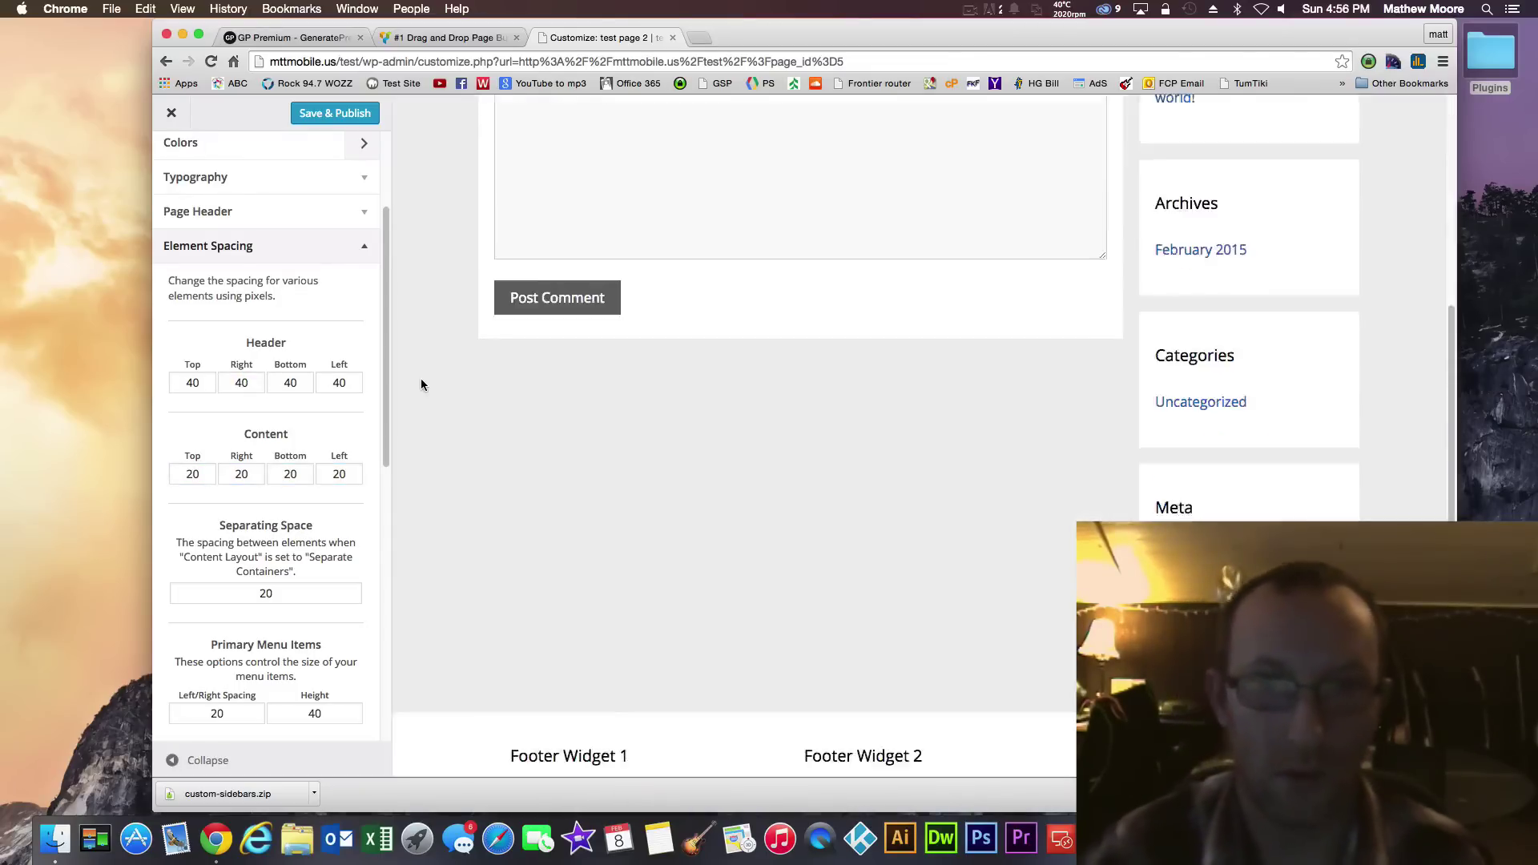
{"action": "scroll", "coordinate": [420, 378], "scroll_direction": "up", "scroll_amount": 4}
{"action": "scroll", "coordinate": [304, 508], "scroll_direction": "down", "scroll_amount": 1}
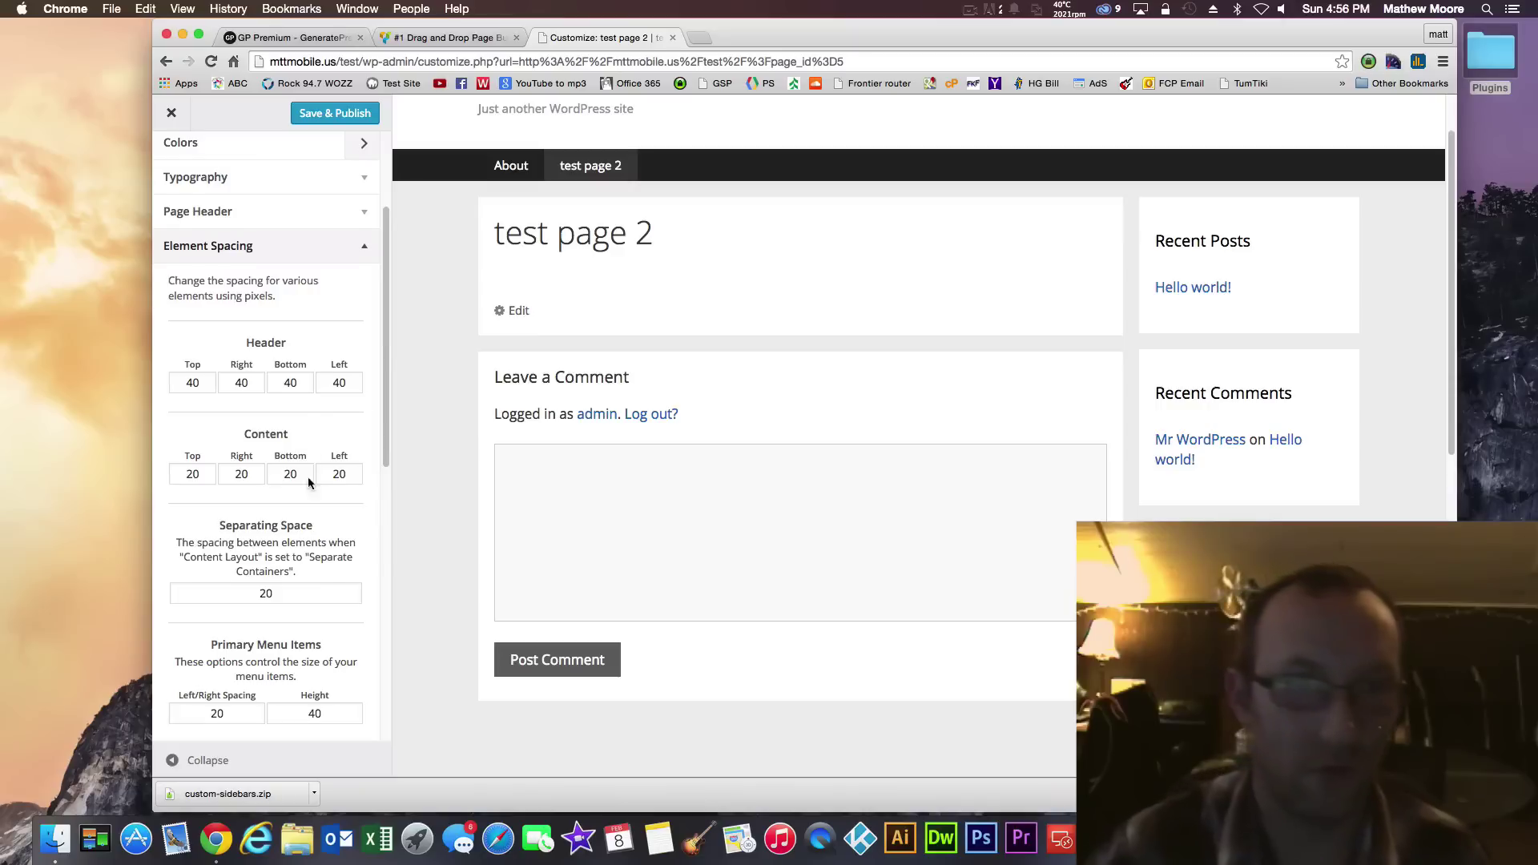
Collapse Element Spacing and move to the Customizer's Colors section
{"action": "left_click", "coordinate": [357, 228]}
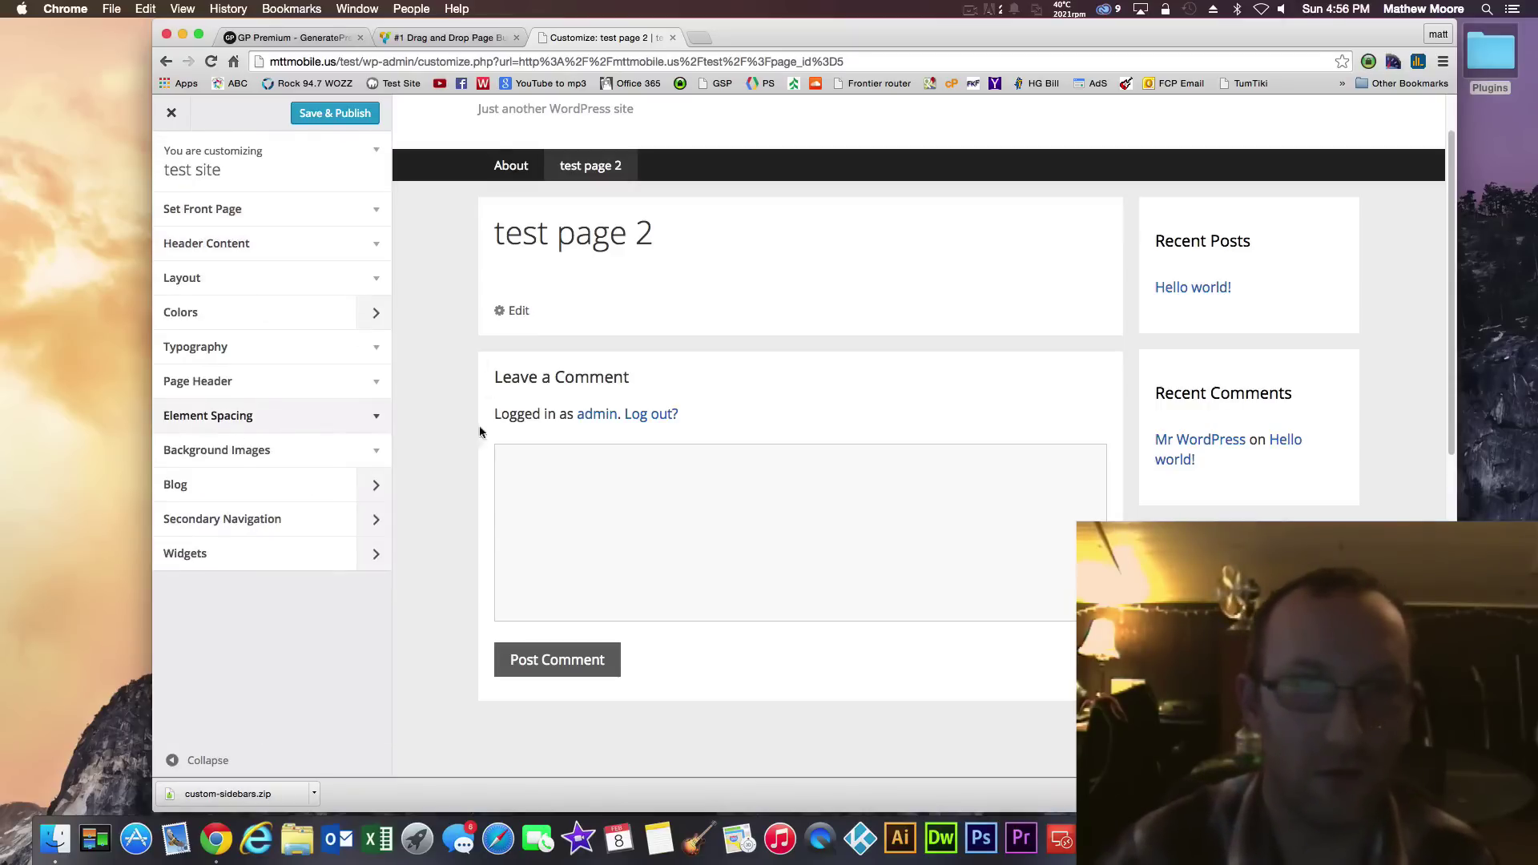
{"action": "left_click", "coordinate": [273, 278]}
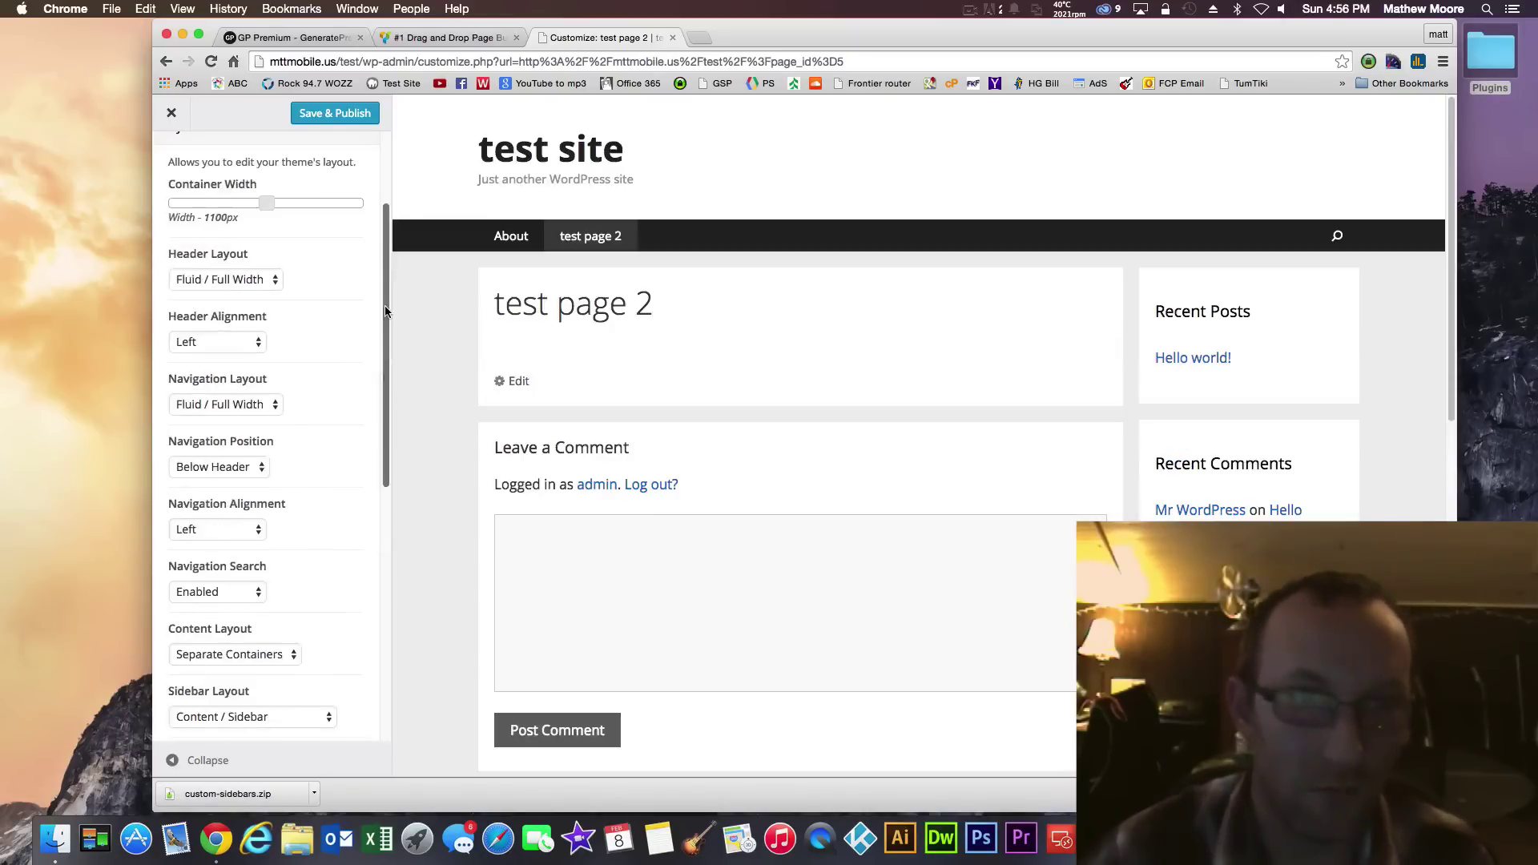
{"action": "scroll", "coordinate": [372, 273], "scroll_direction": "up", "scroll_amount": 5}
{"action": "left_click", "coordinate": [374, 278]}
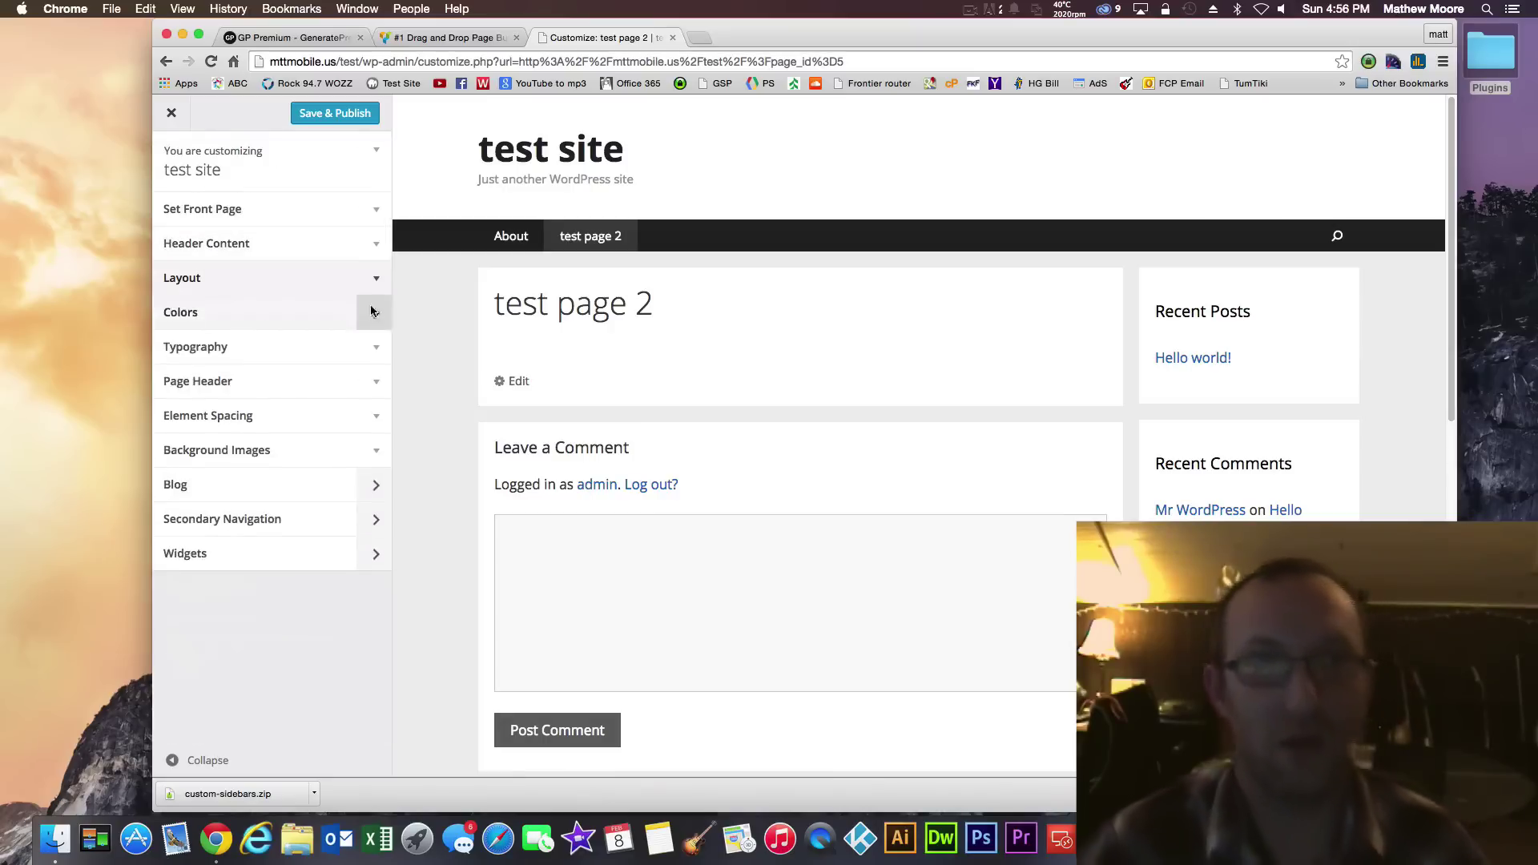
{"action": "left_click", "coordinate": [378, 311]}
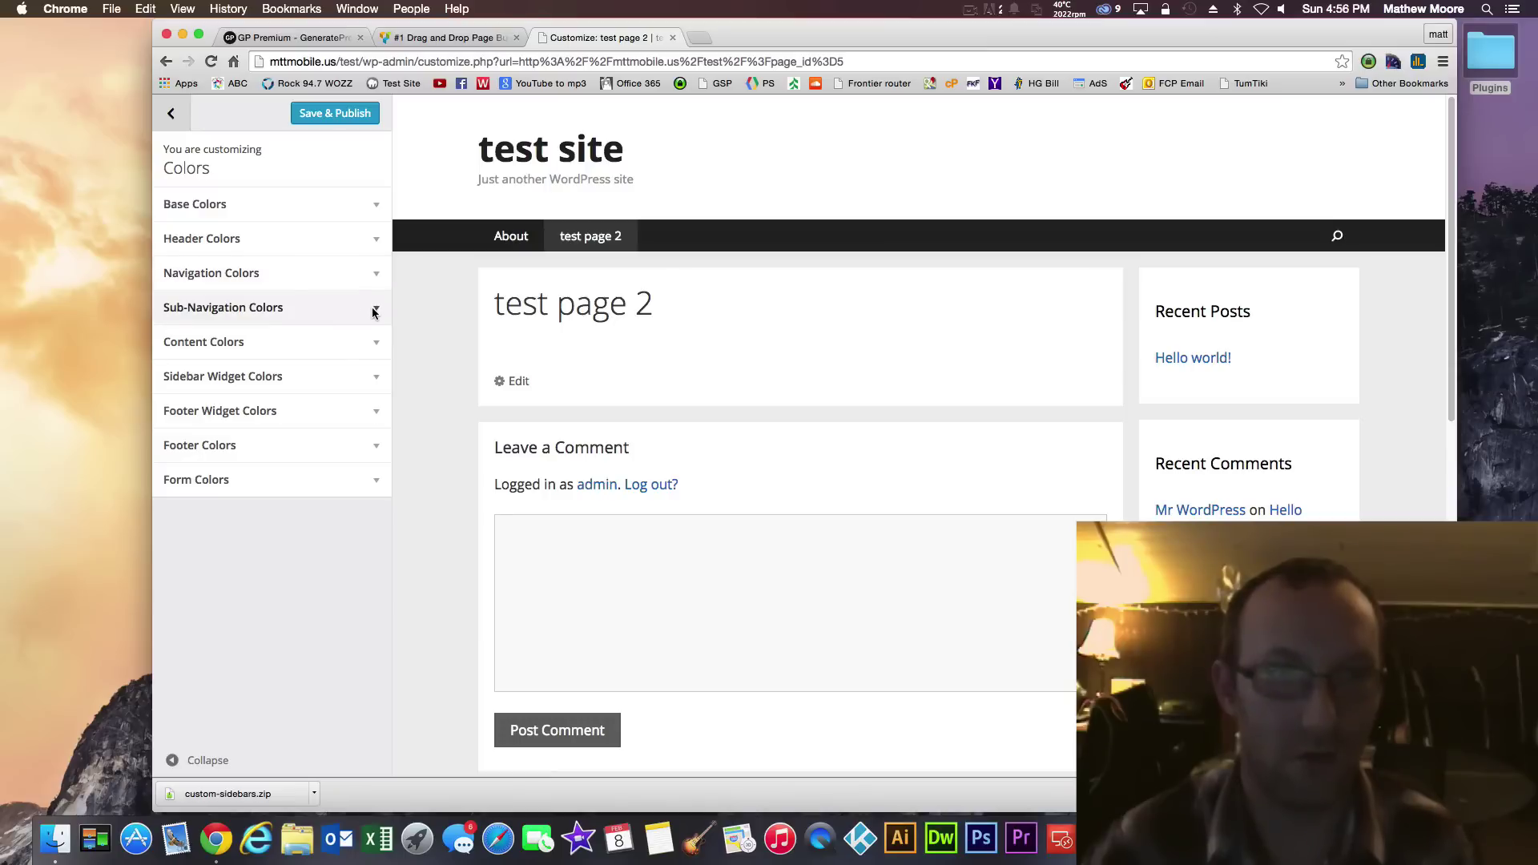
Make the navigation background red and the content background yellow-green
{"action": "left_click", "coordinate": [374, 345]}
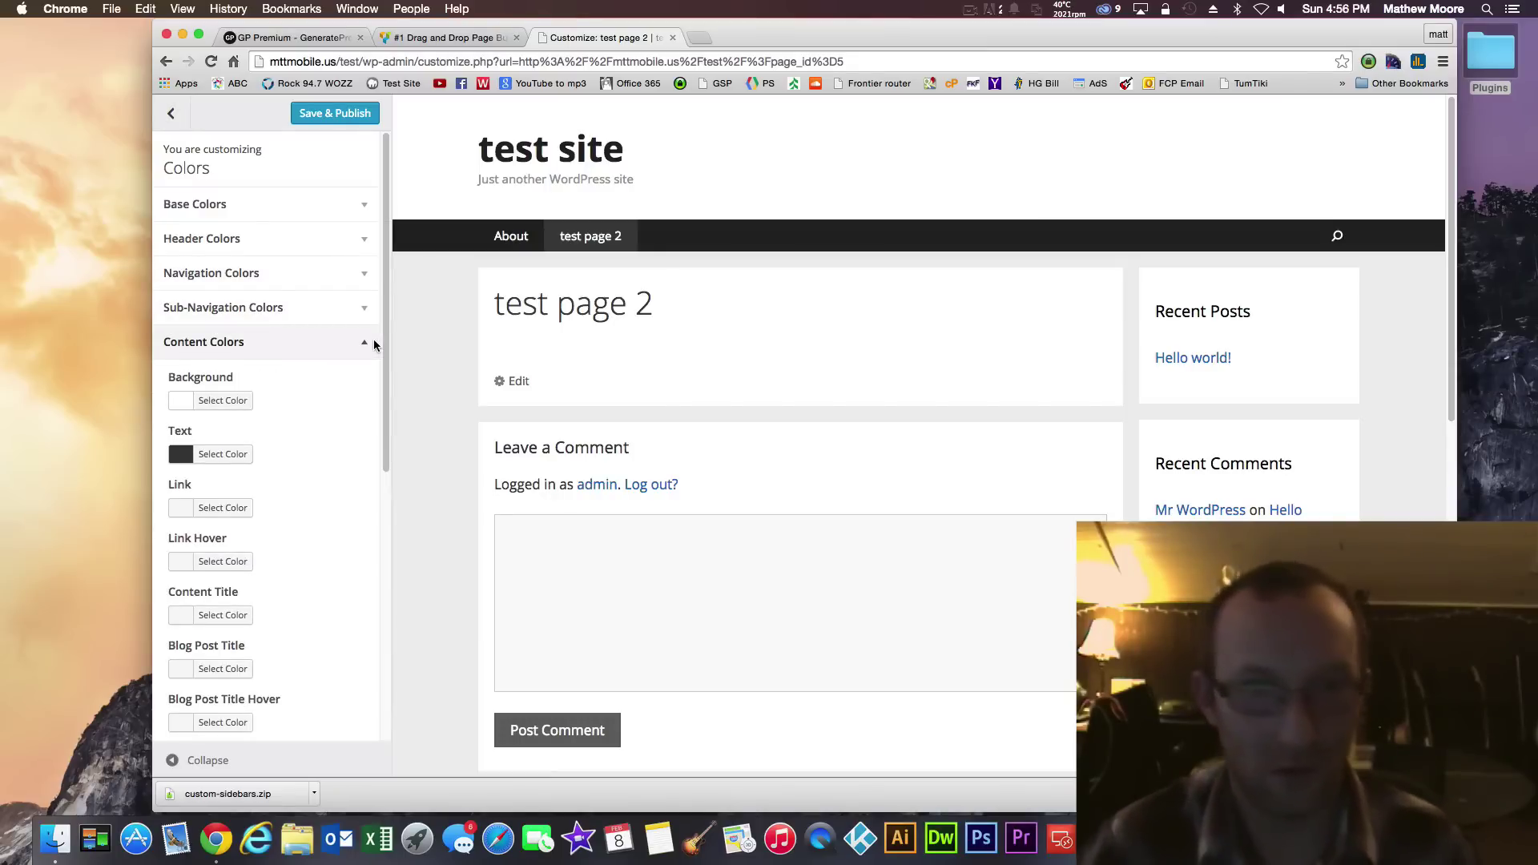
{"action": "left_click", "coordinate": [344, 342]}
{"action": "left_click", "coordinate": [374, 277]}
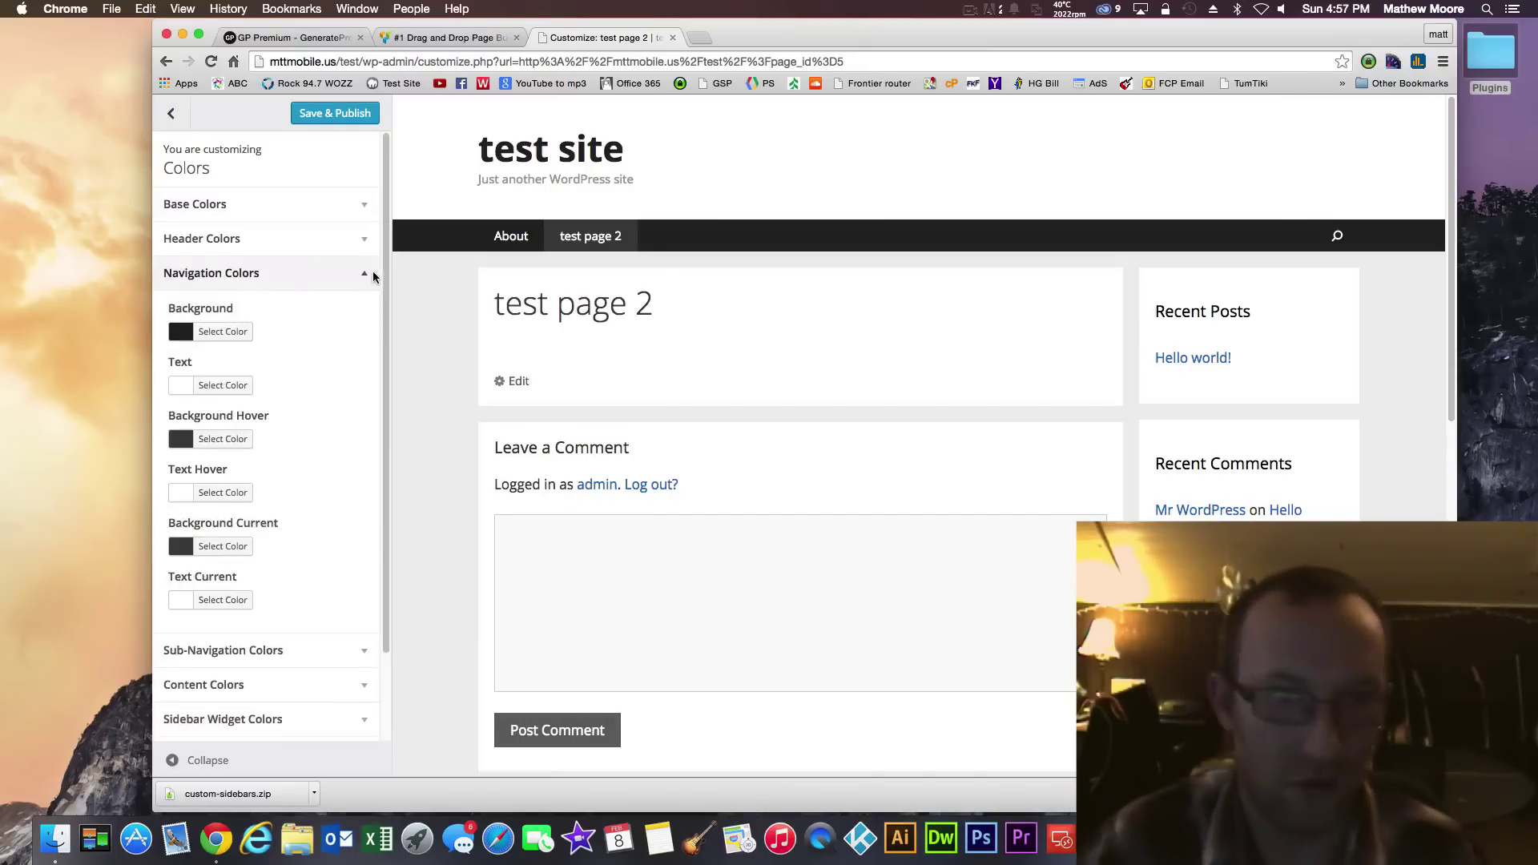
{"action": "left_click", "coordinate": [221, 333]}
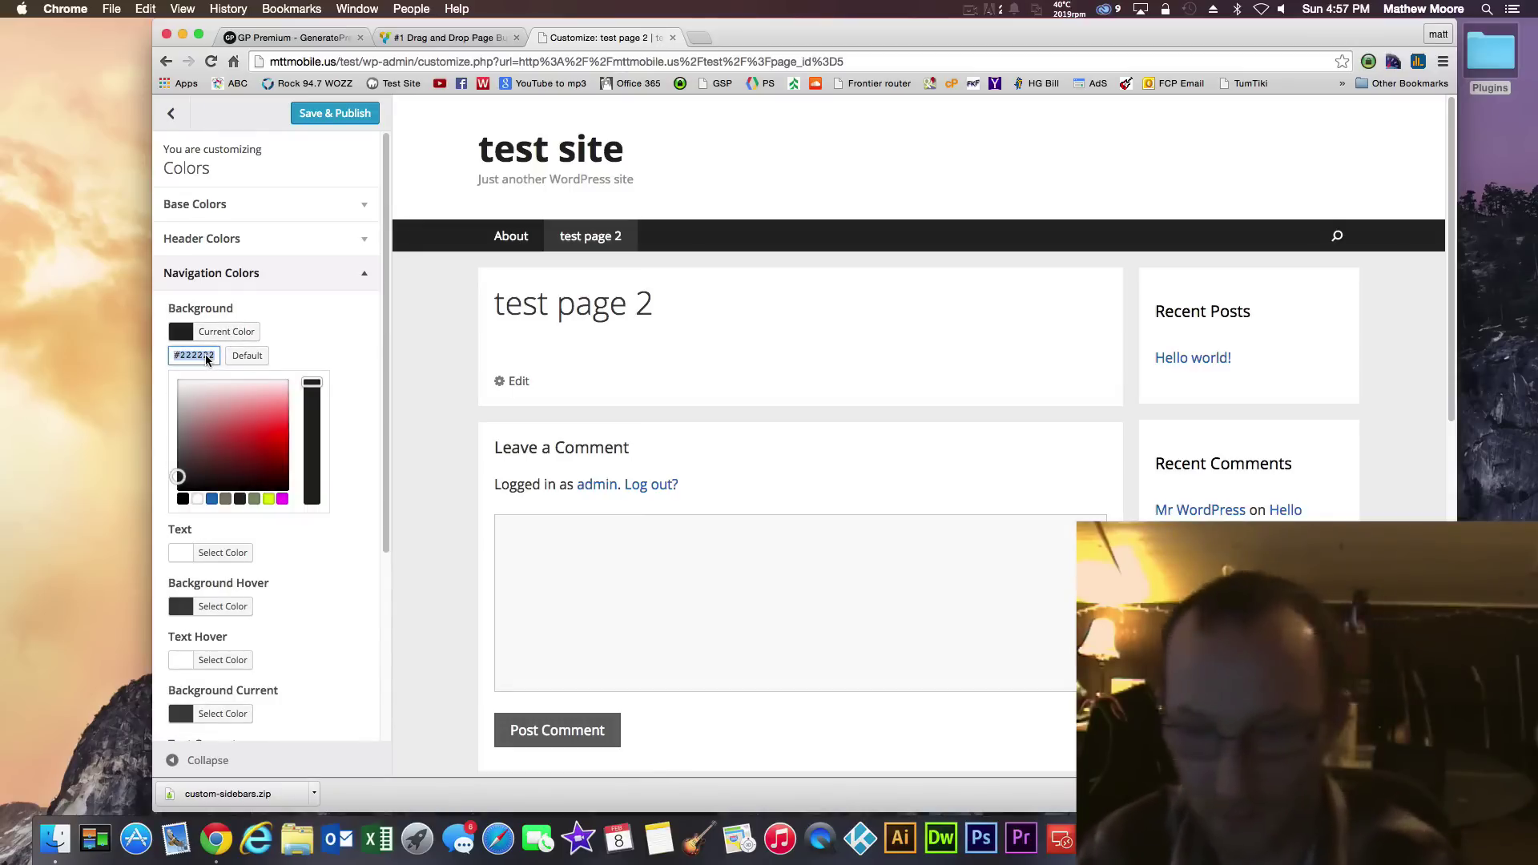
{"action": "key", "text": "BackSpace"}
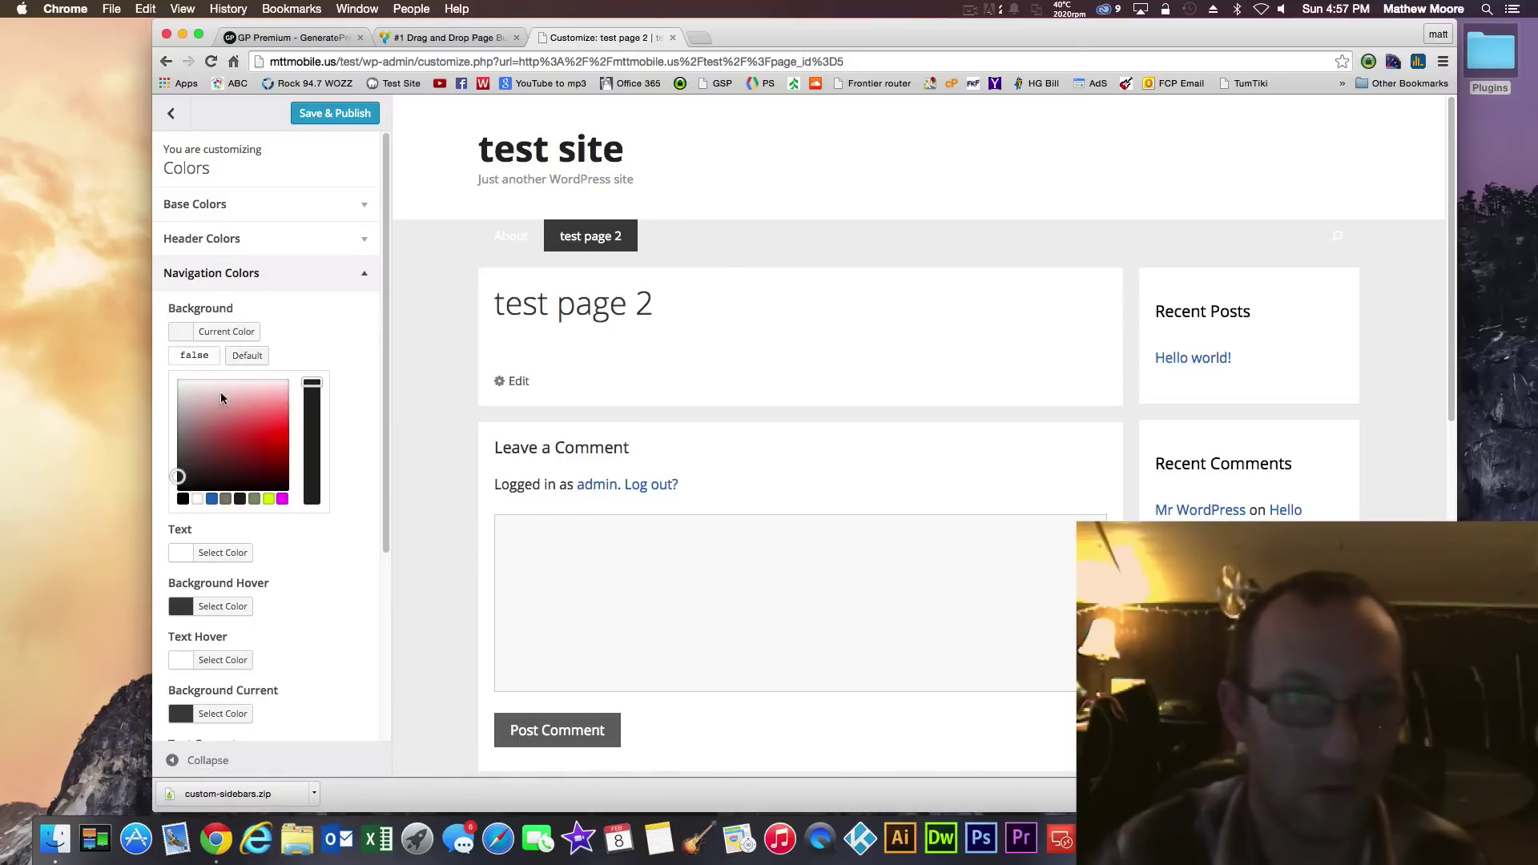
{"action": "left_click_drag", "start_coordinate": [238, 462], "coordinate": [248, 422]}
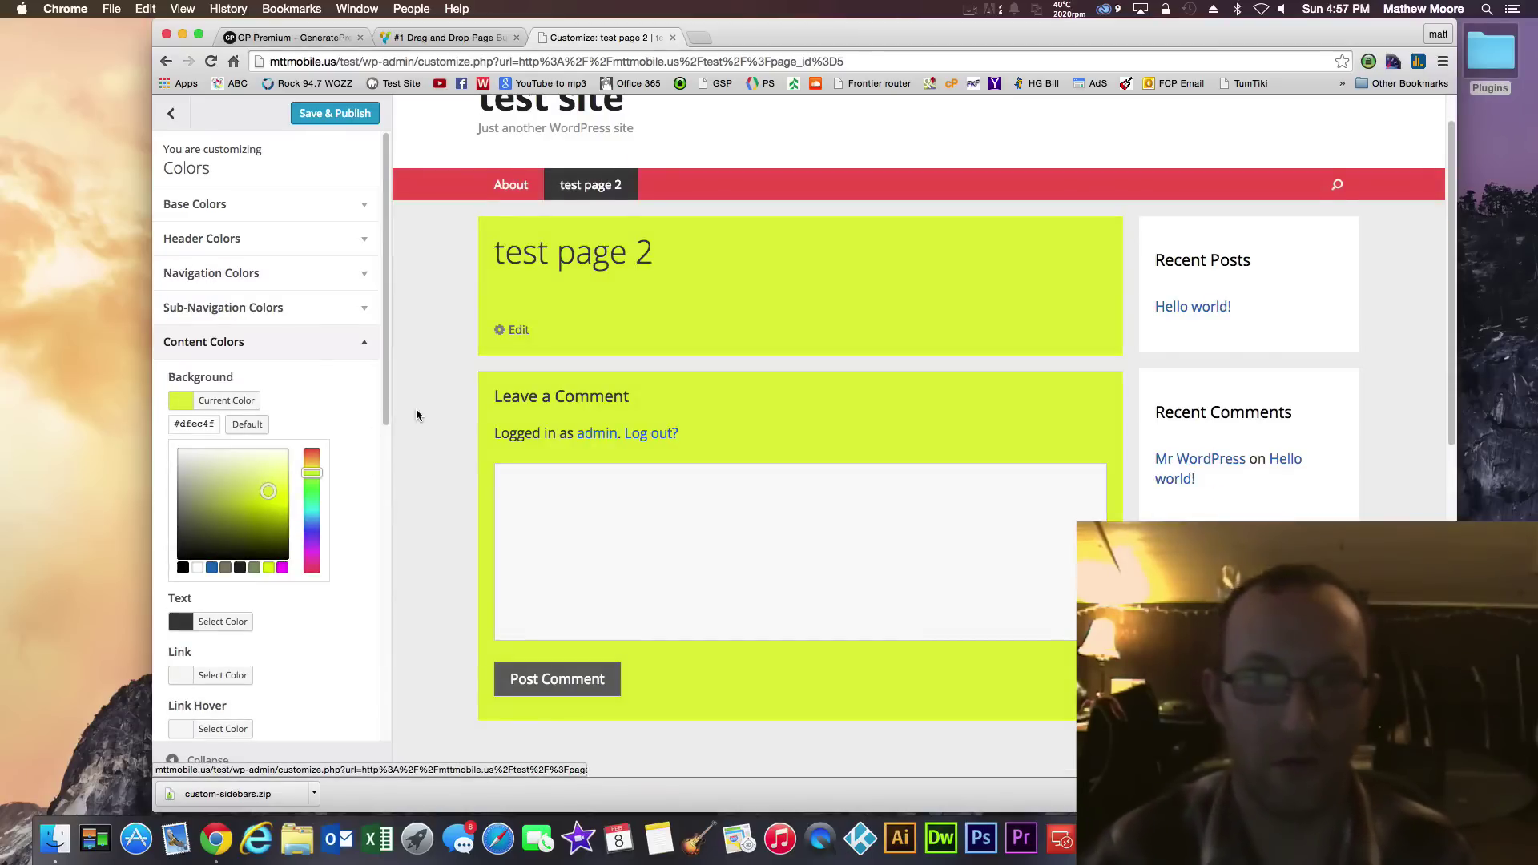
{"action": "scroll", "coordinate": [415, 415], "scroll_direction": "down", "scroll_amount": 10}
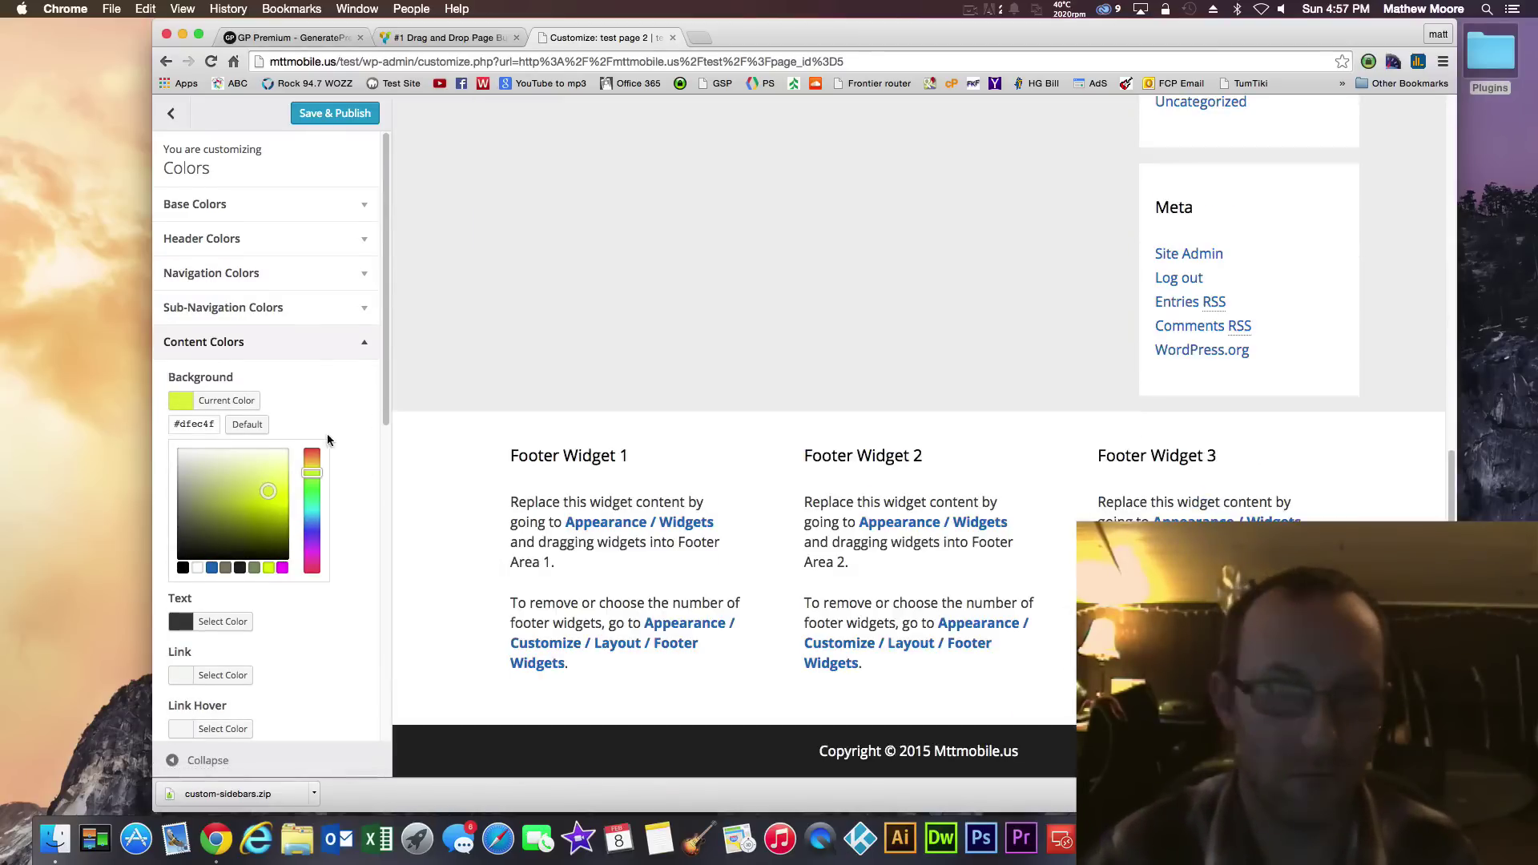
{"action": "scroll", "coordinate": [357, 320], "scroll_direction": "down", "scroll_amount": 1}
{"action": "left_click", "coordinate": [357, 315]}
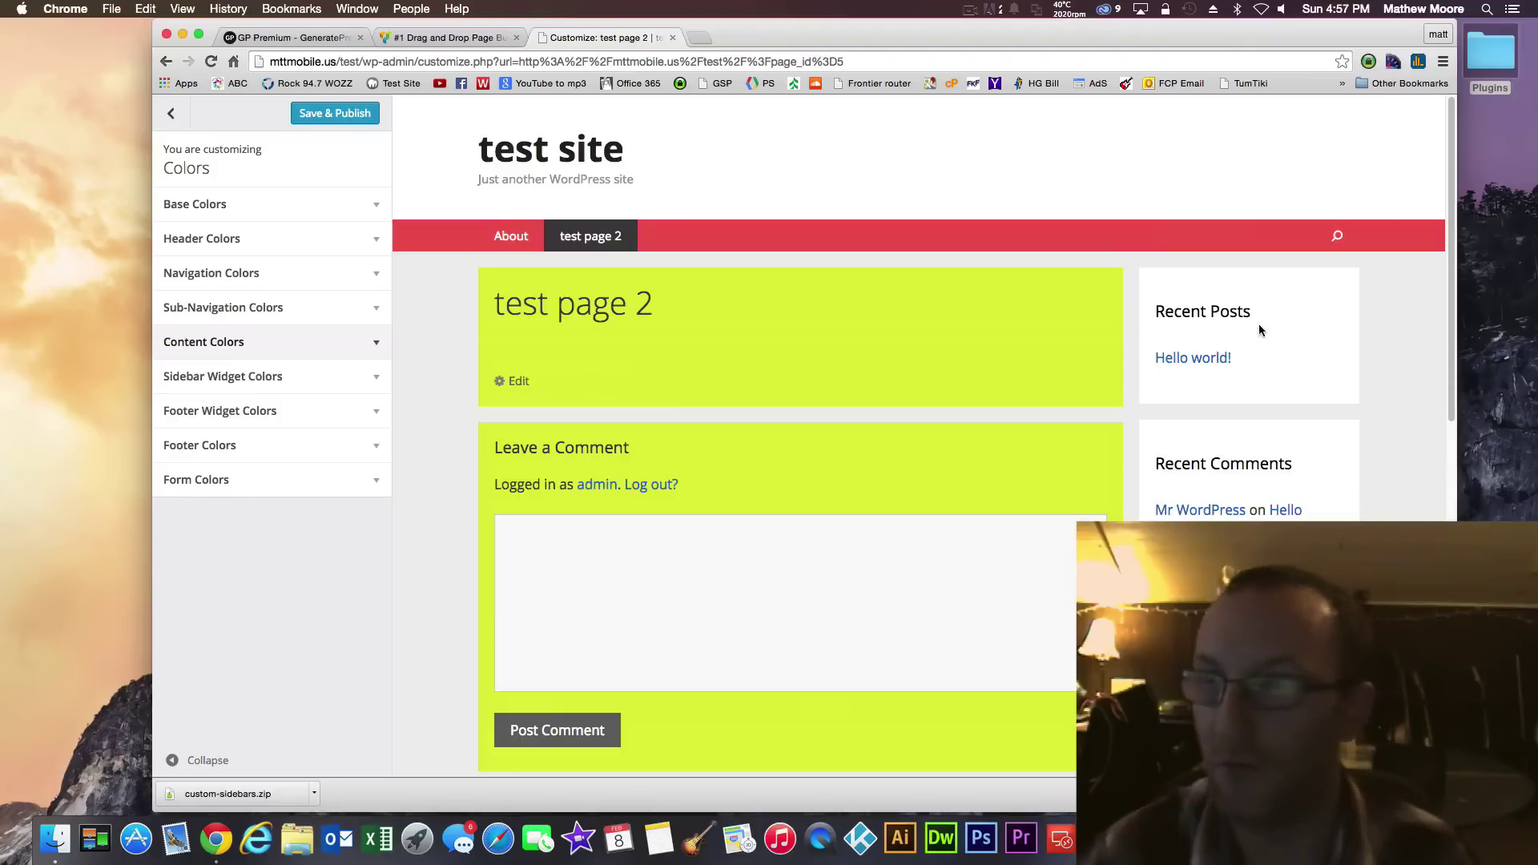
{"action": "left_click_drag", "start_coordinate": [722, 32], "coordinate": [679, 32]}
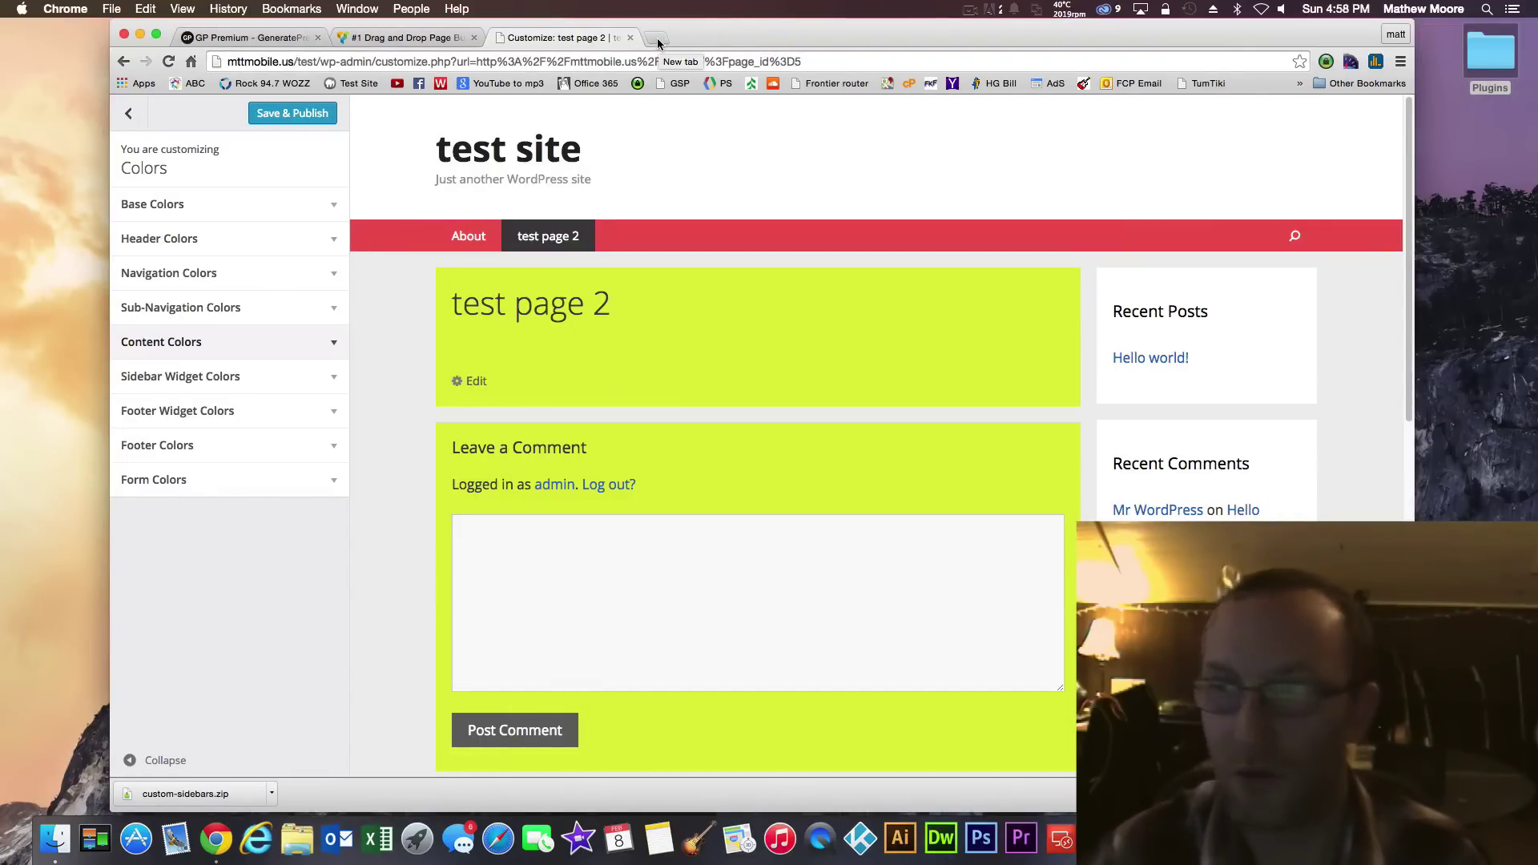
In a new tab, run an image search for 'woods'
{"action": "left_click", "coordinate": [656, 40]}
{"action": "type", "text": "bingt"}
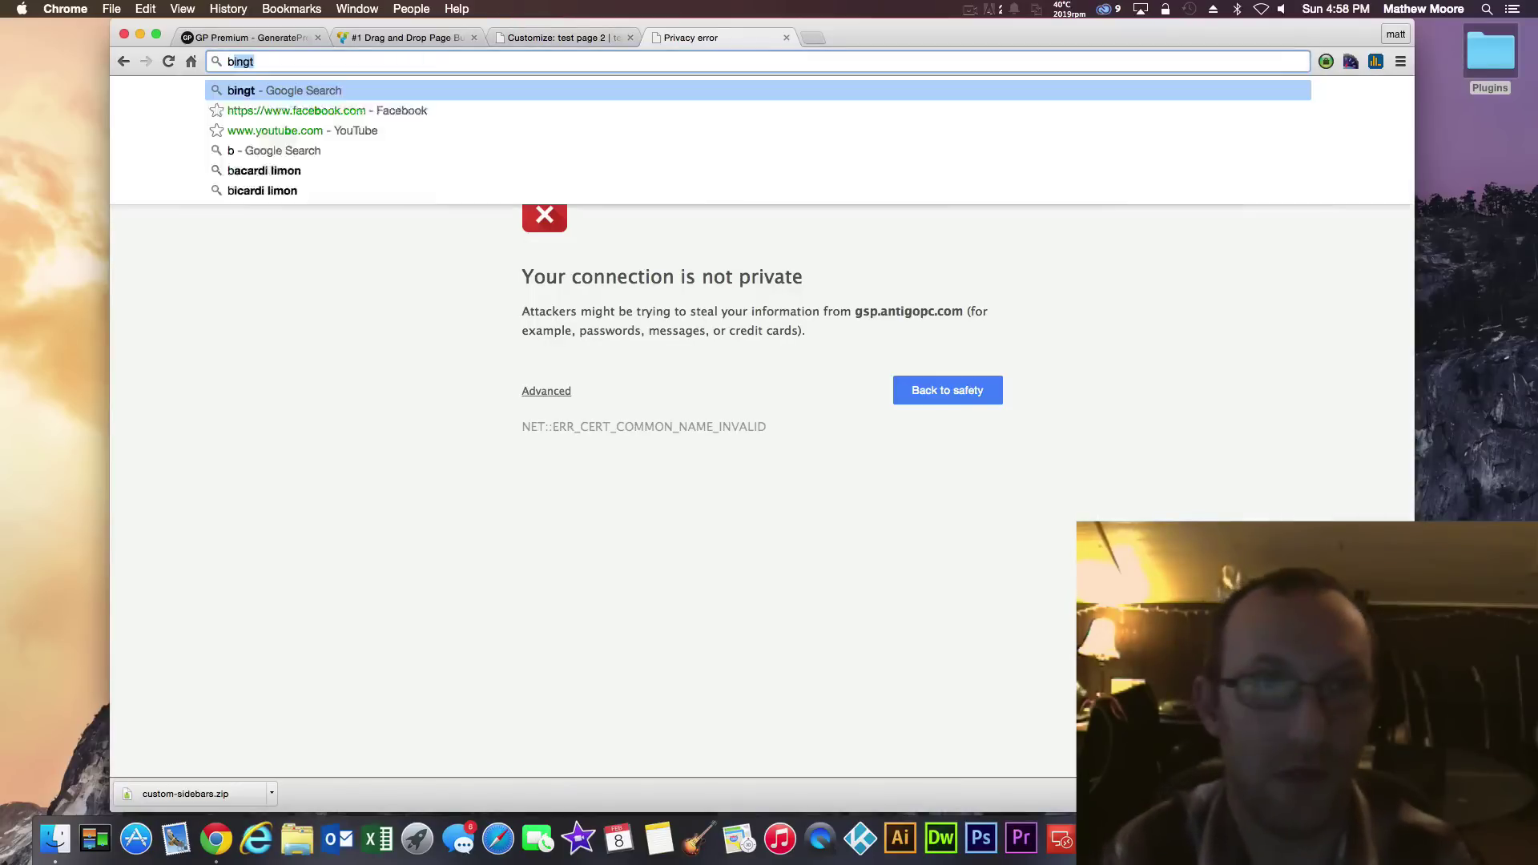
{"action": "key", "text": "Return"}
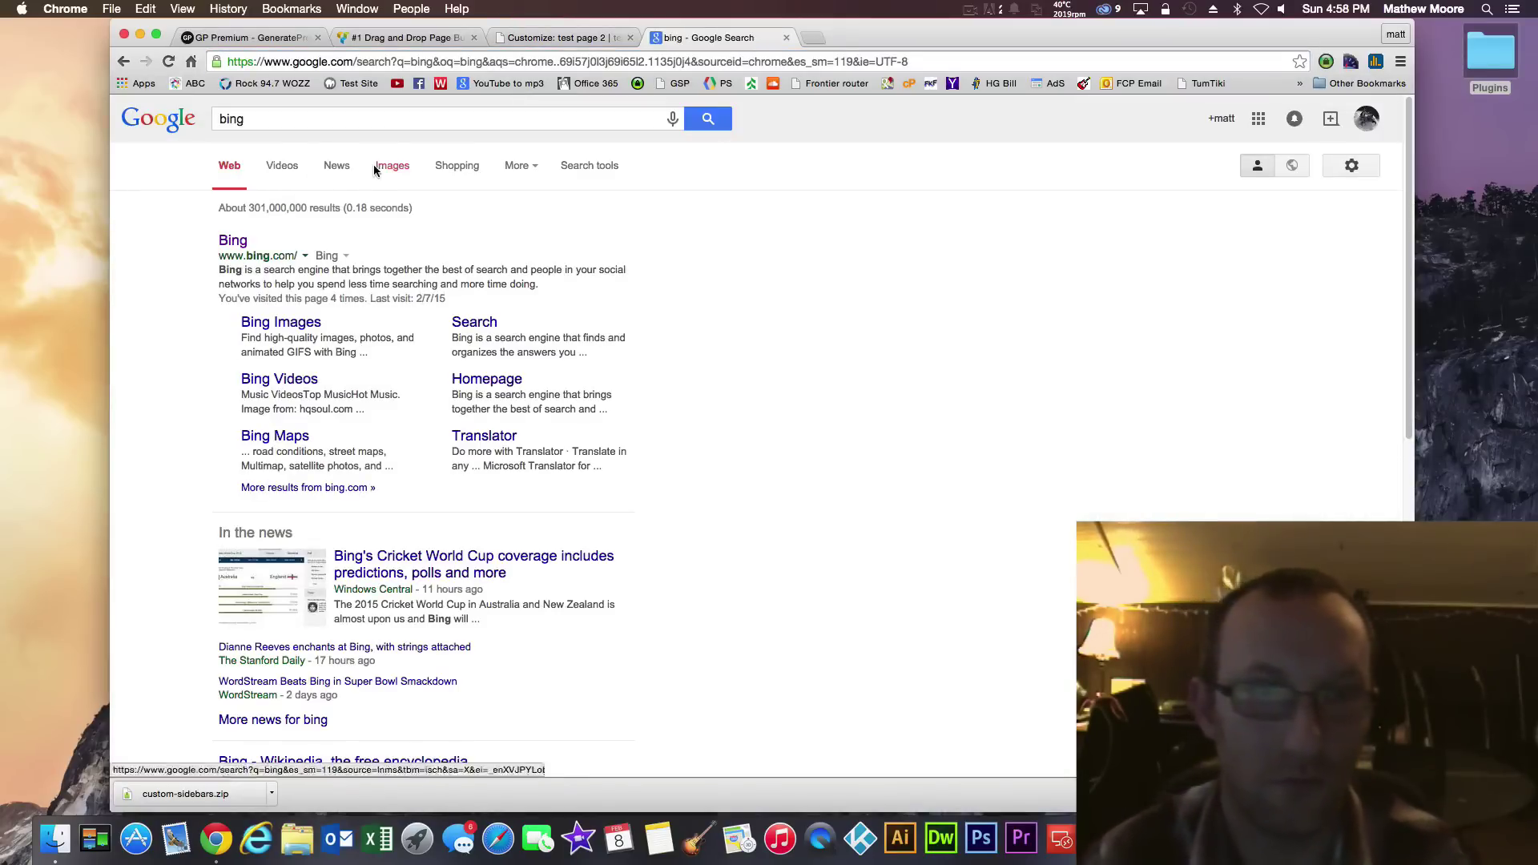
{"action": "left_click", "coordinate": [386, 165]}
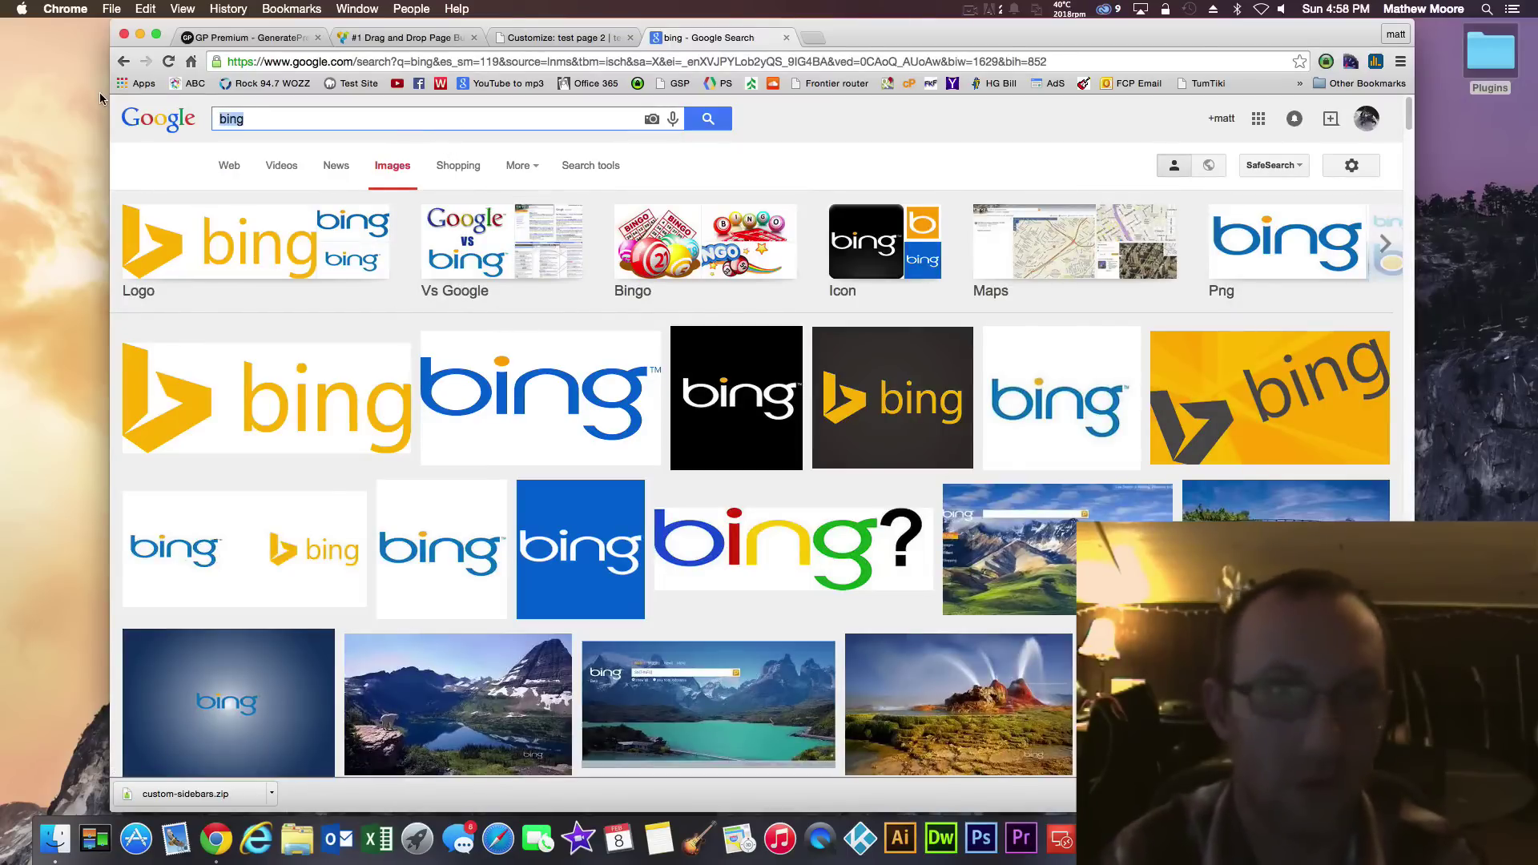
{"action": "type", "text": "woods"}
{"action": "key", "text": "Return"}
Filter woods images to 'free to use, share or modify' and preview the Hopwas Woods Sun photo
{"action": "left_click", "coordinate": [1351, 165]}
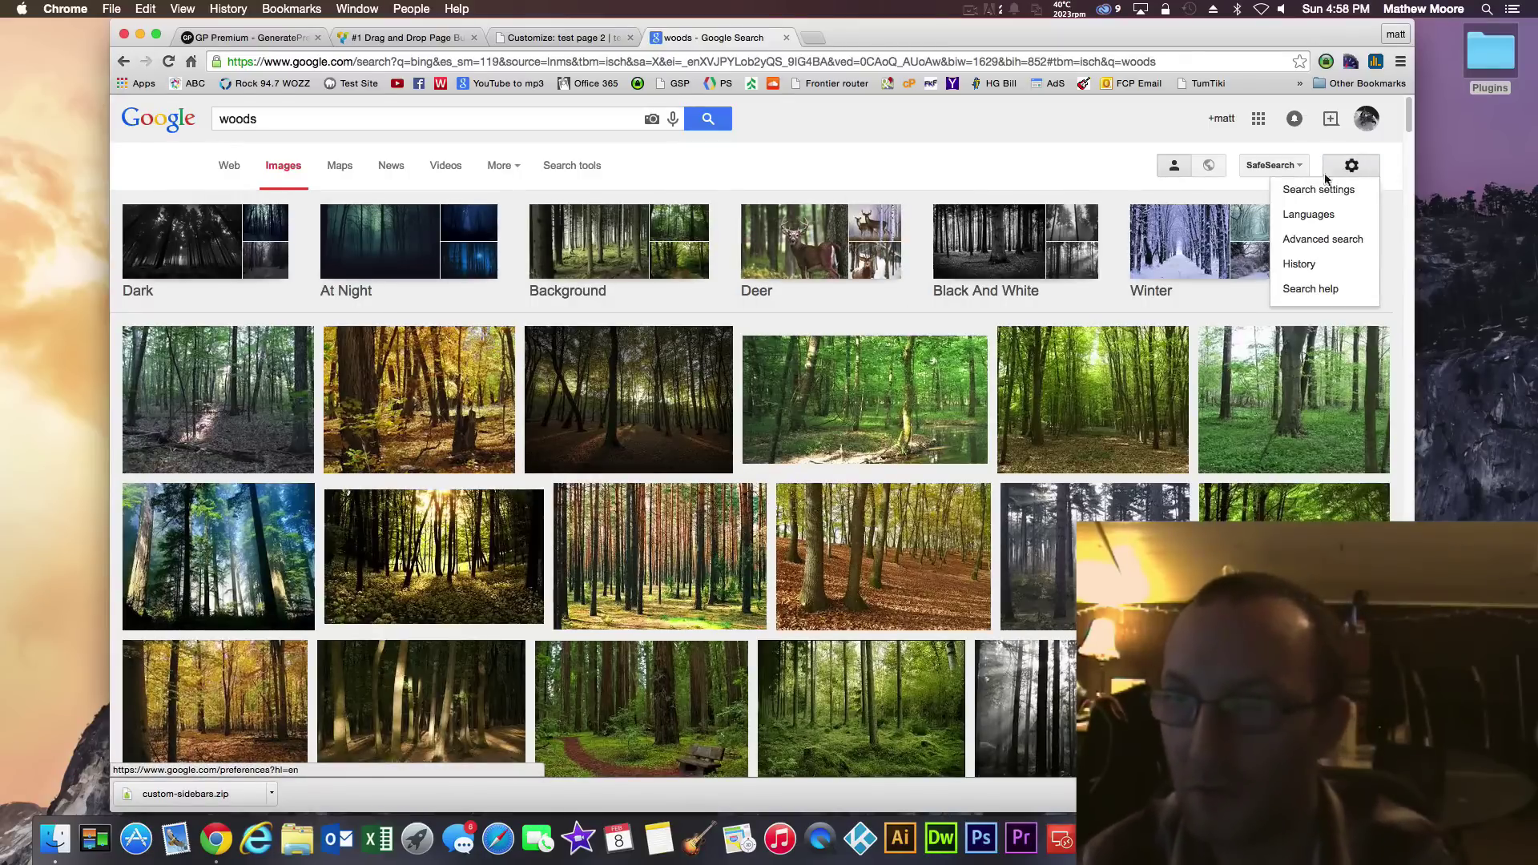
{"action": "left_click", "coordinate": [1324, 240]}
{"action": "scroll", "coordinate": [549, 445], "scroll_direction": "down", "scroll_amount": 5}
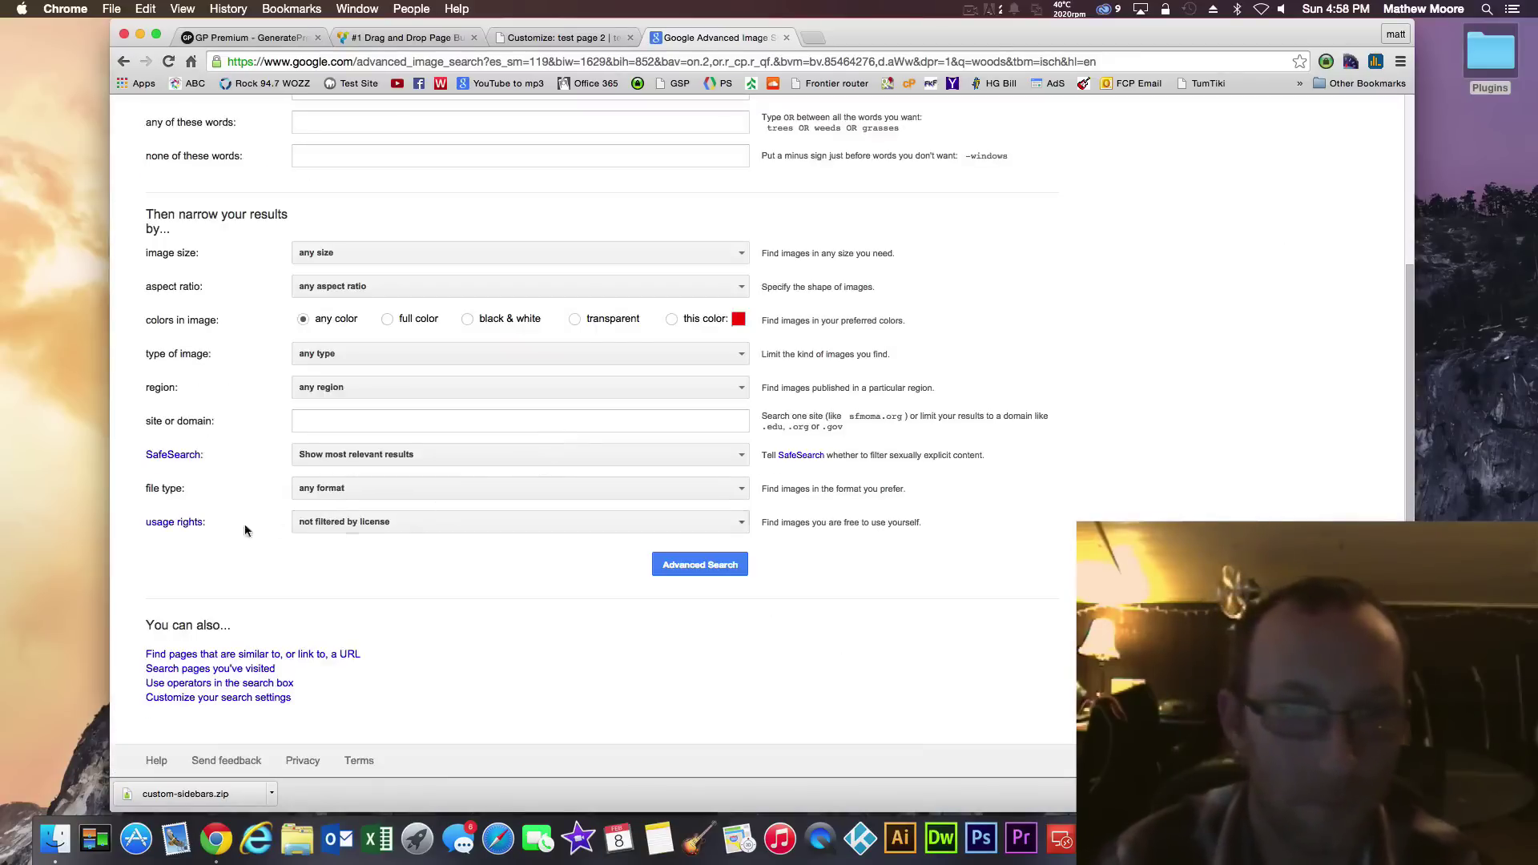
{"action": "left_click", "coordinate": [402, 529]}
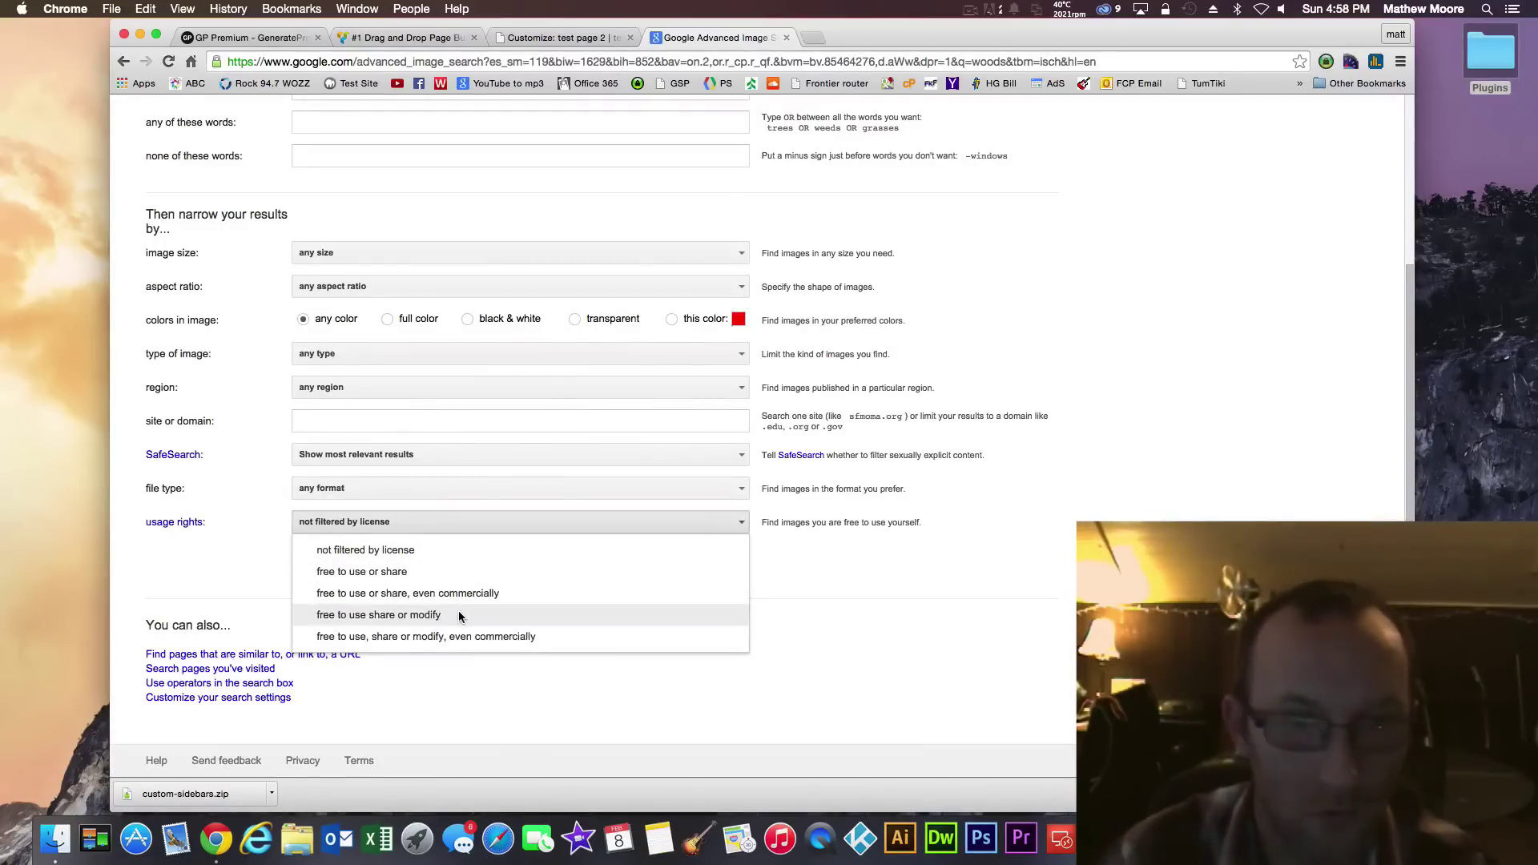
{"action": "left_click", "coordinate": [359, 615]}
{"action": "left_click", "coordinate": [690, 563]}
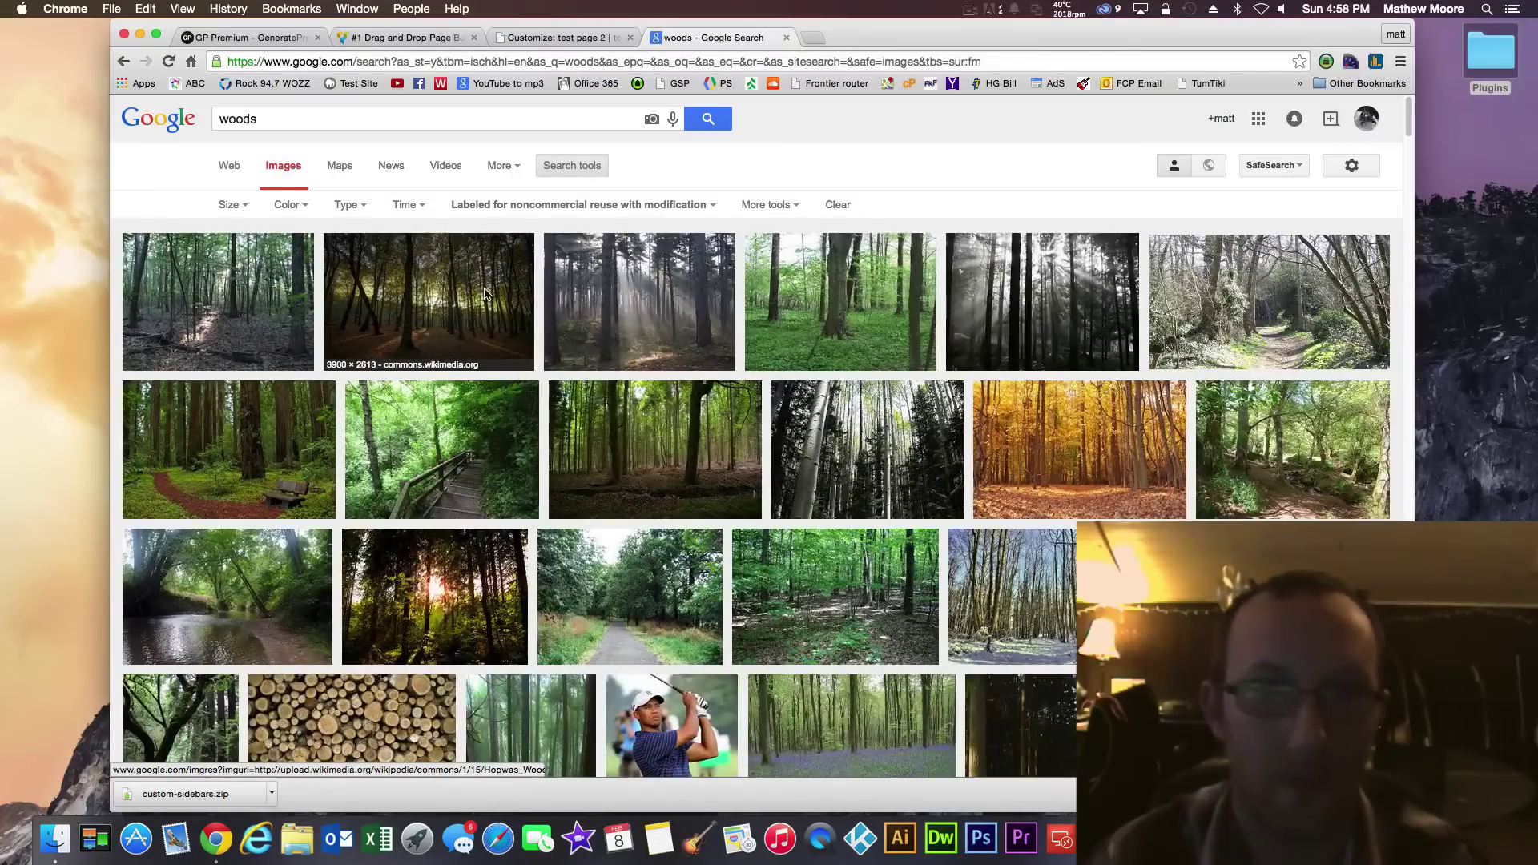
{"action": "left_click", "coordinate": [411, 300]}
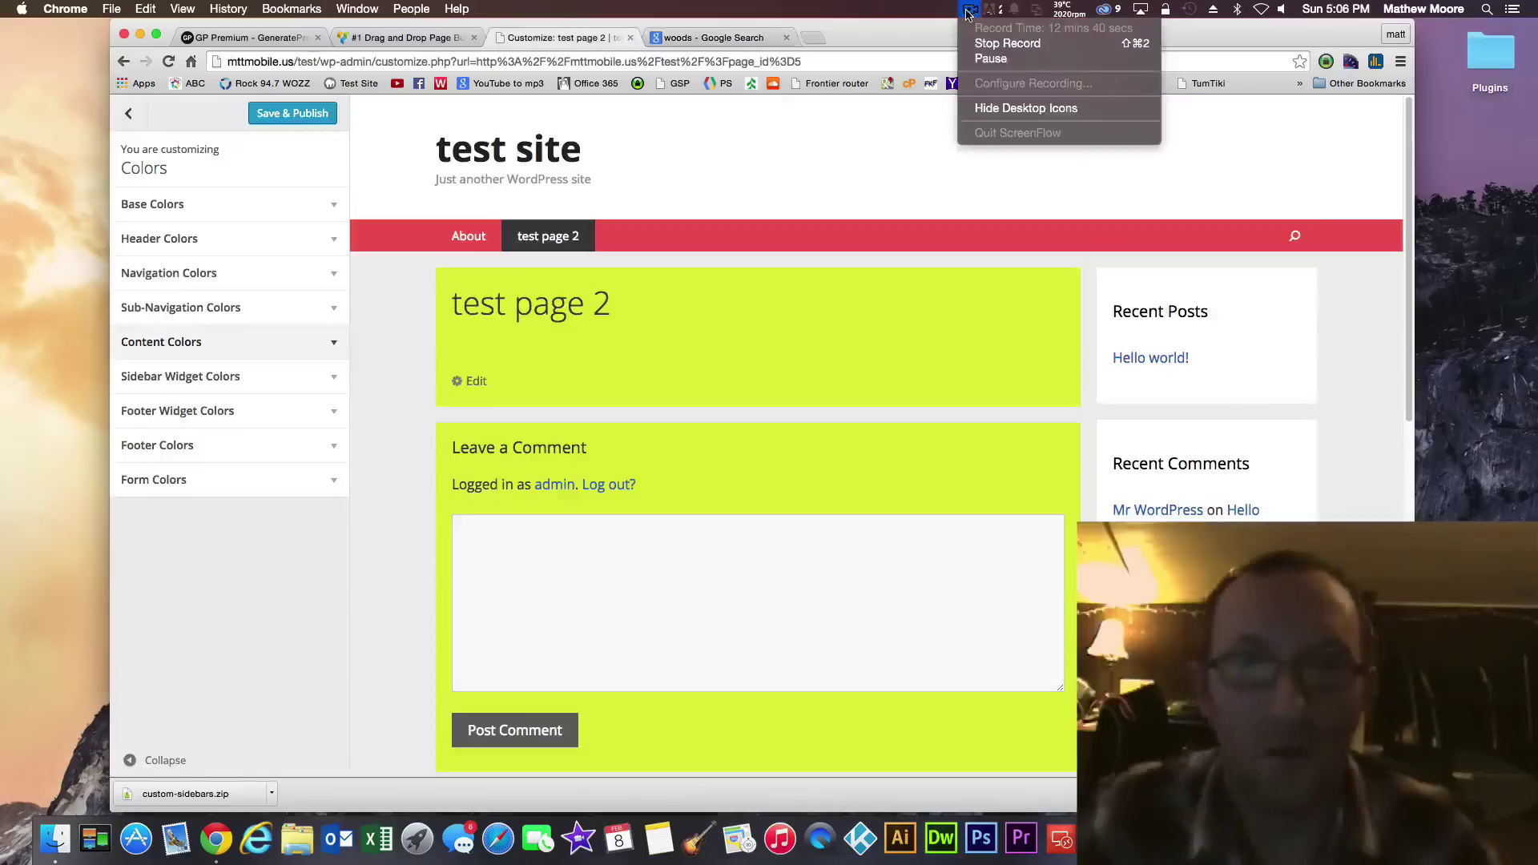
{"action": "left_click", "coordinate": [969, 11]}
Upload url.jpg to the Media Library and set it as the body background image
{"action": "left_click", "coordinate": [969, 11]}
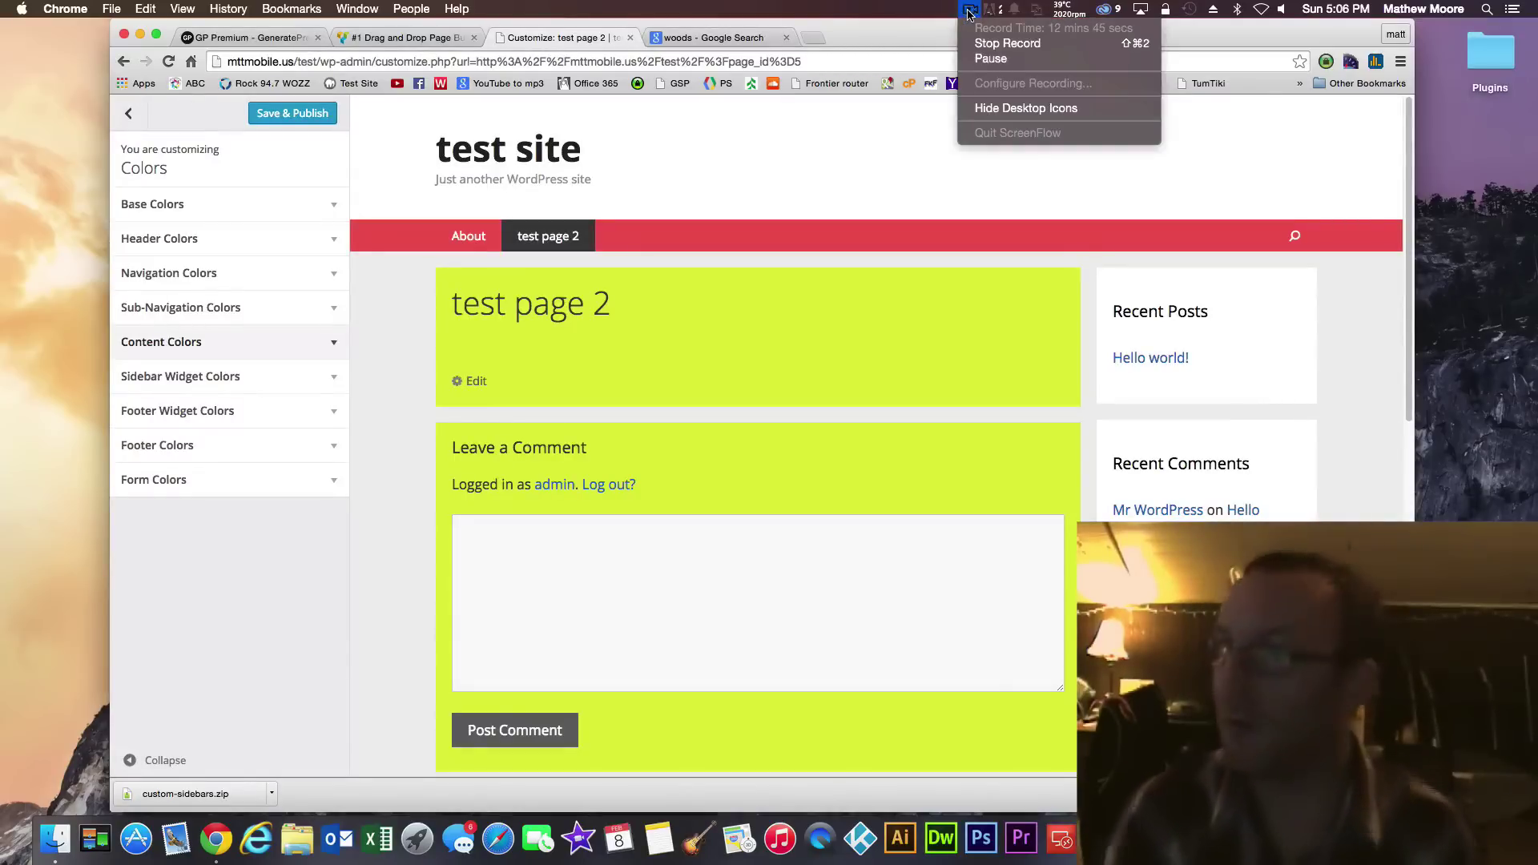
{"action": "left_click", "coordinate": [910, 42]}
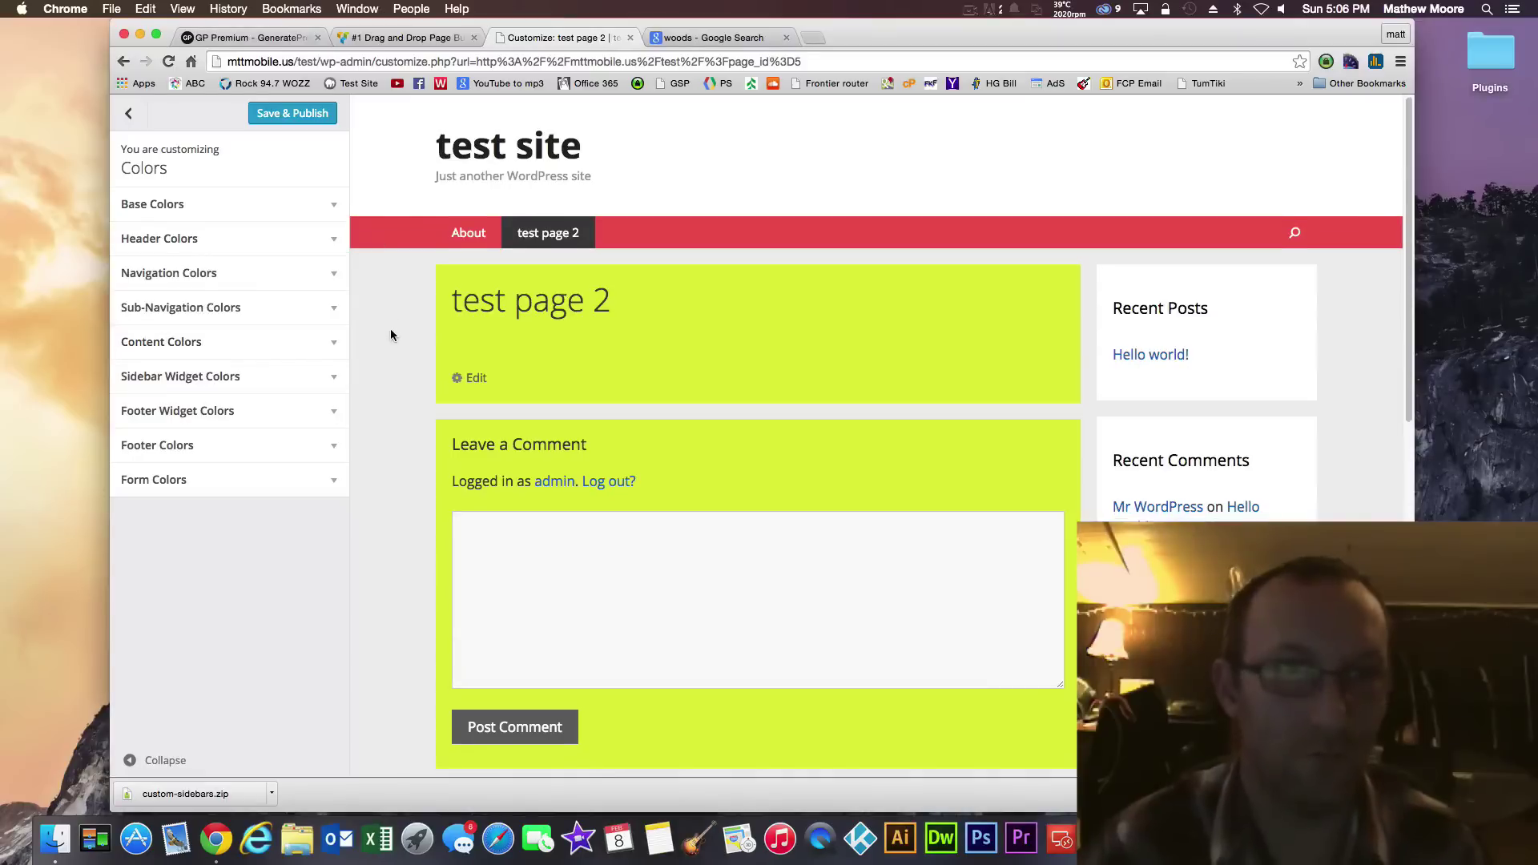
{"action": "left_click", "coordinate": [128, 113]}
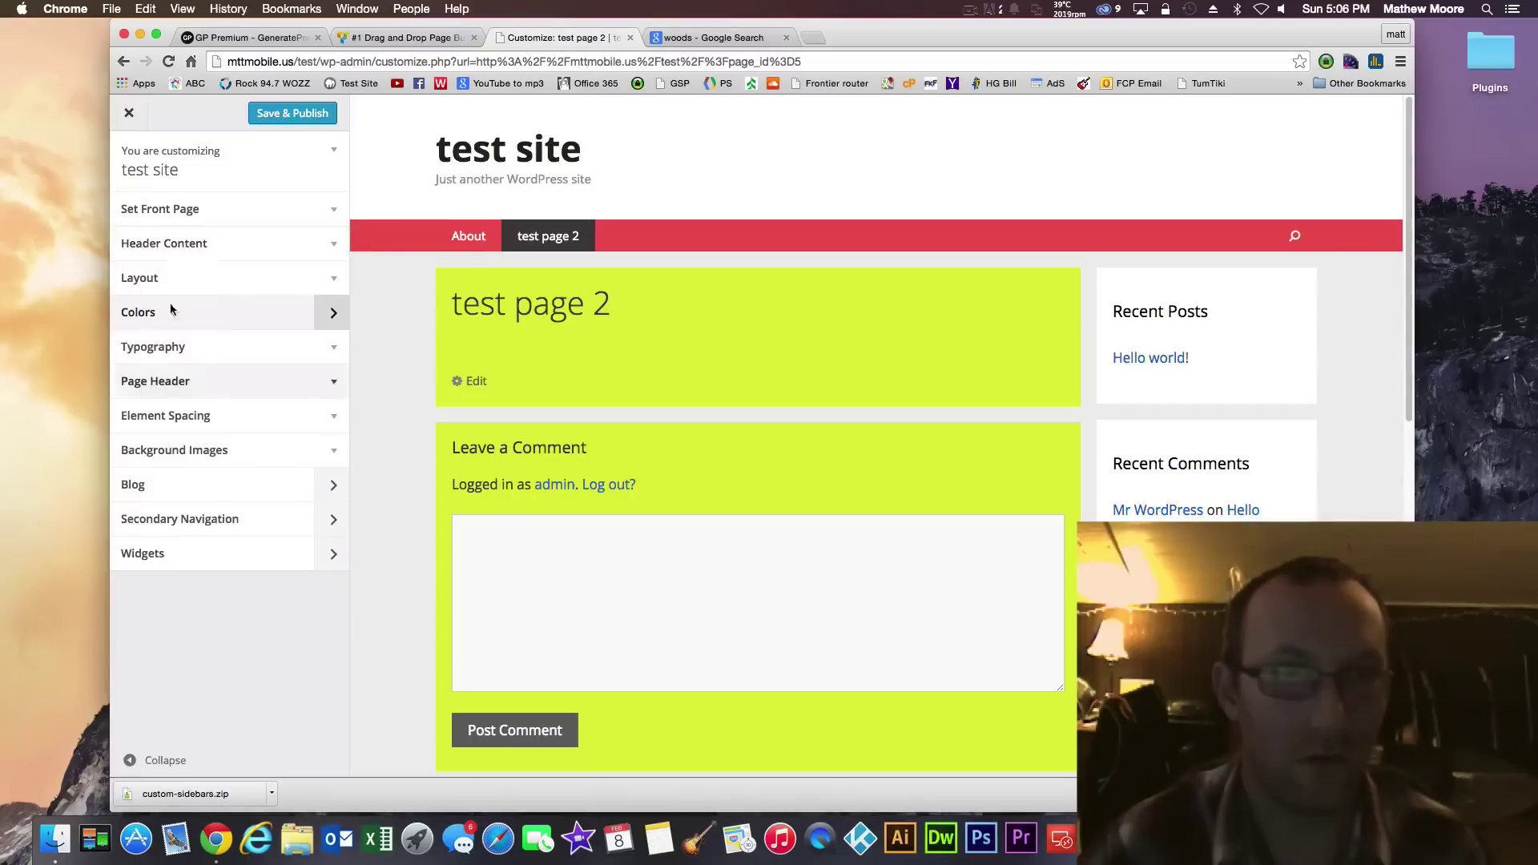
{"action": "left_click", "coordinate": [312, 450]}
{"action": "scroll", "coordinate": [305, 455], "scroll_direction": "down", "scroll_amount": 1}
{"action": "scroll", "coordinate": [152, 481], "scroll_direction": "down", "scroll_amount": 3}
{"action": "left_click", "coordinate": [157, 331]}
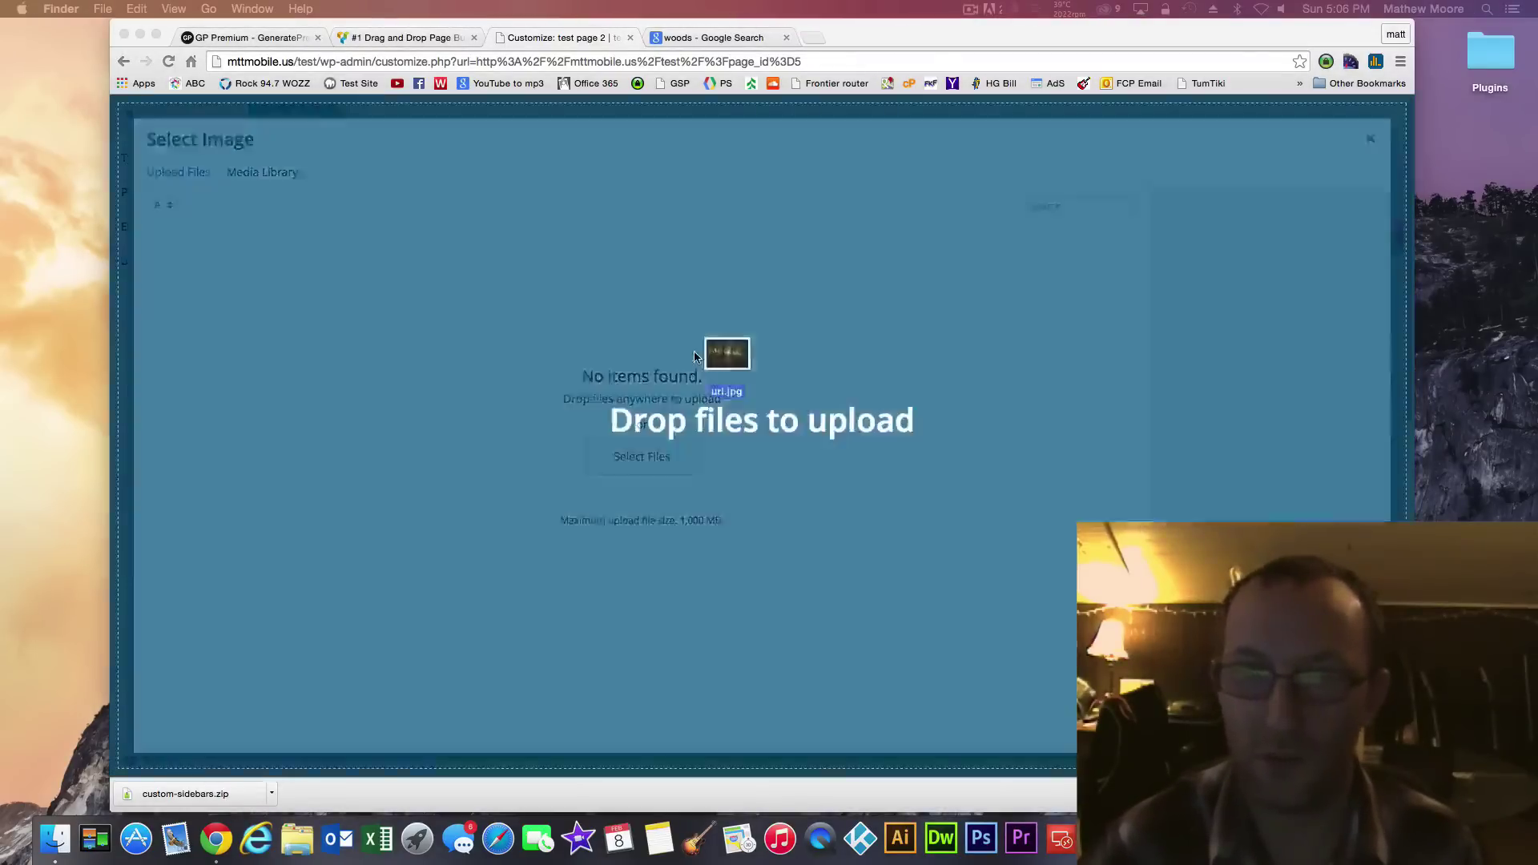
{"action": "left_click_drag", "start_coordinate": [721, 347], "coordinate": [982, 567]}
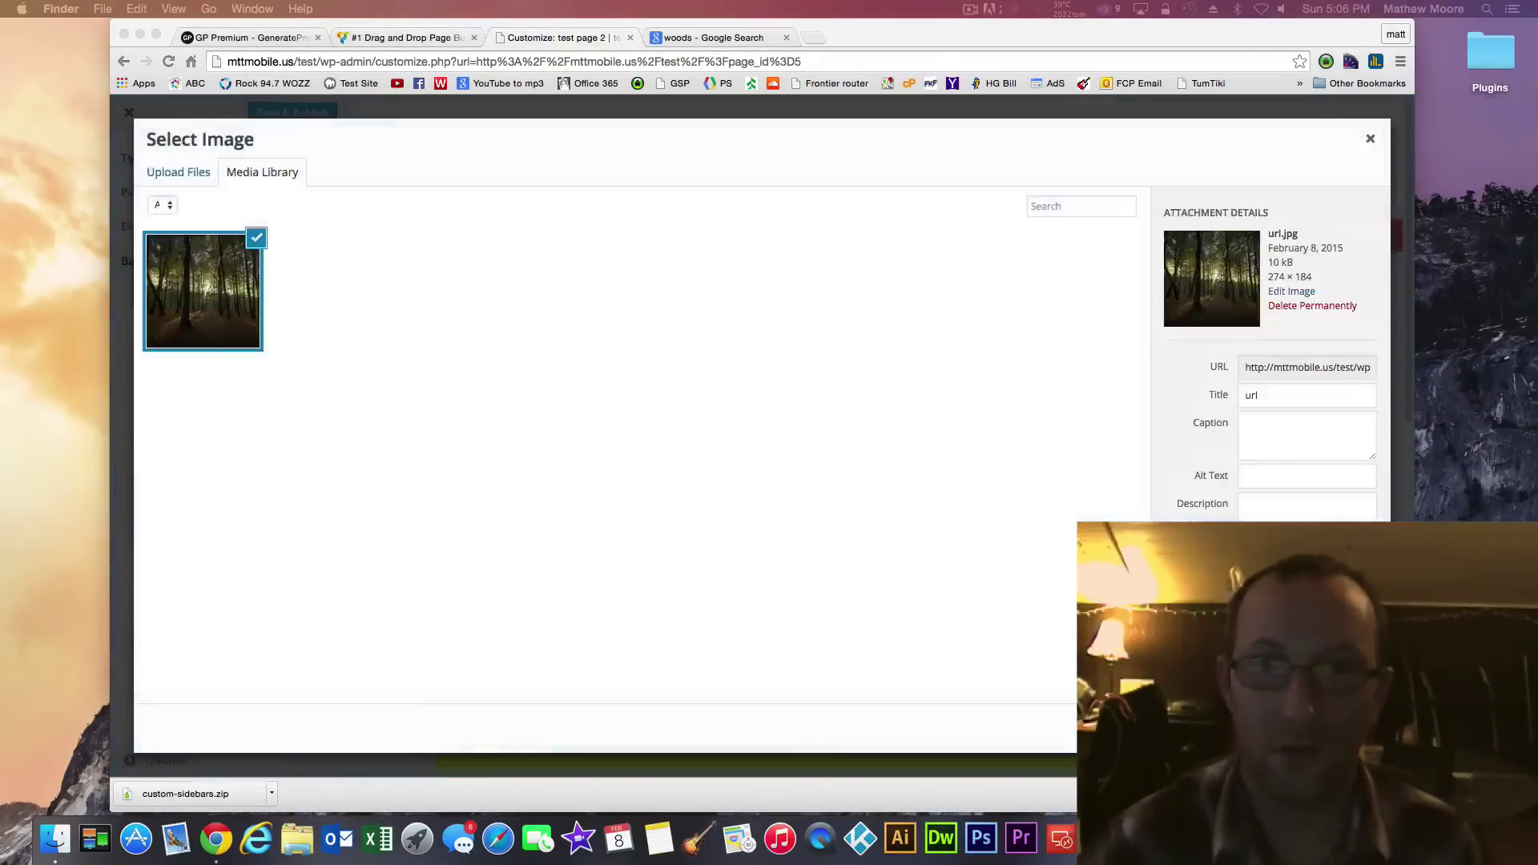
{"action": "left_click", "coordinate": [1354, 728]}
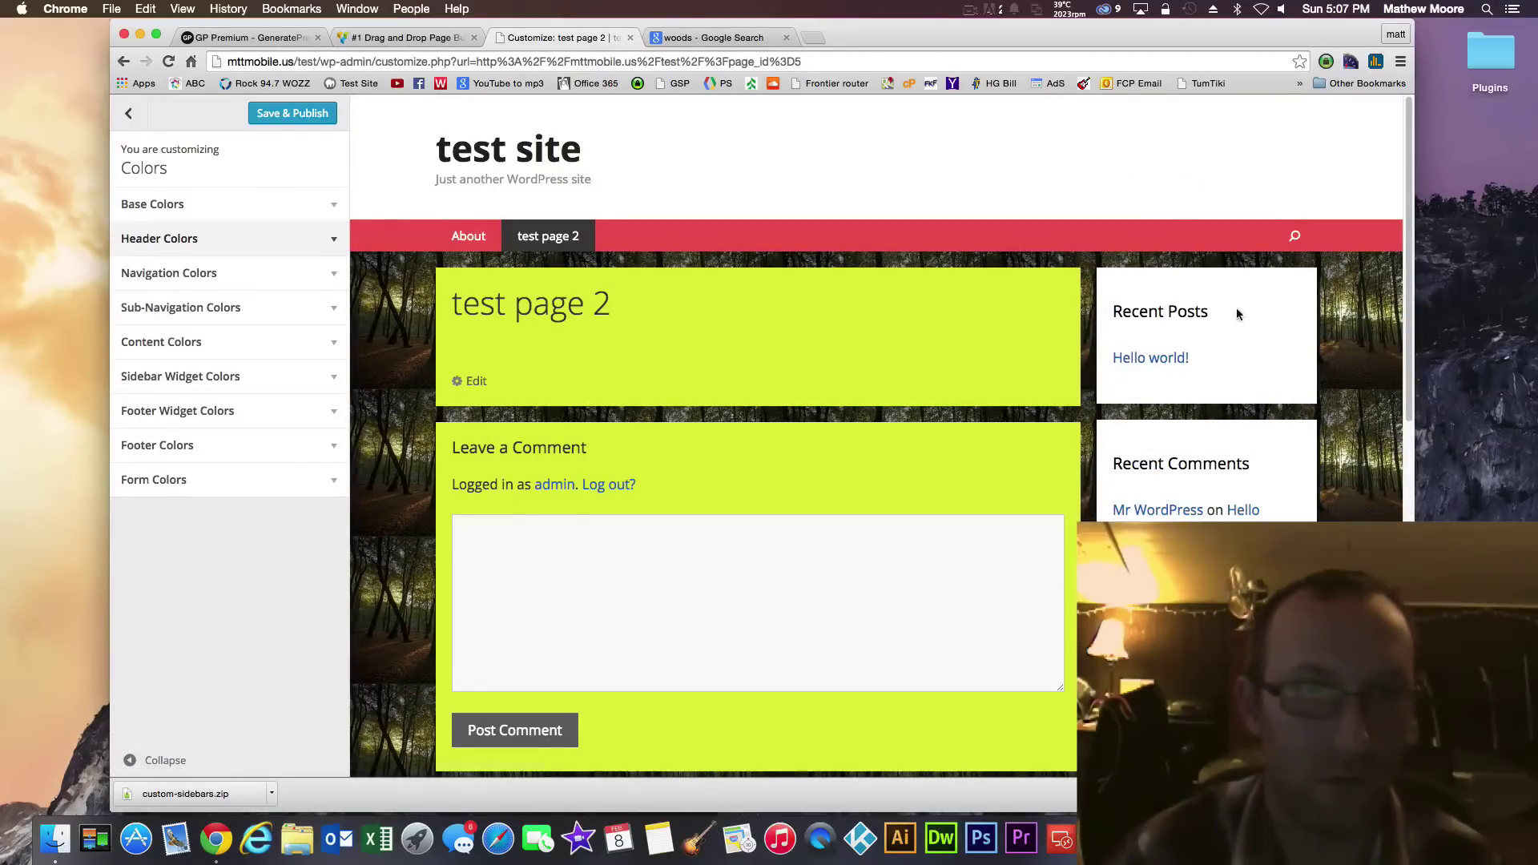
{"action": "left_click", "coordinate": [326, 376]}
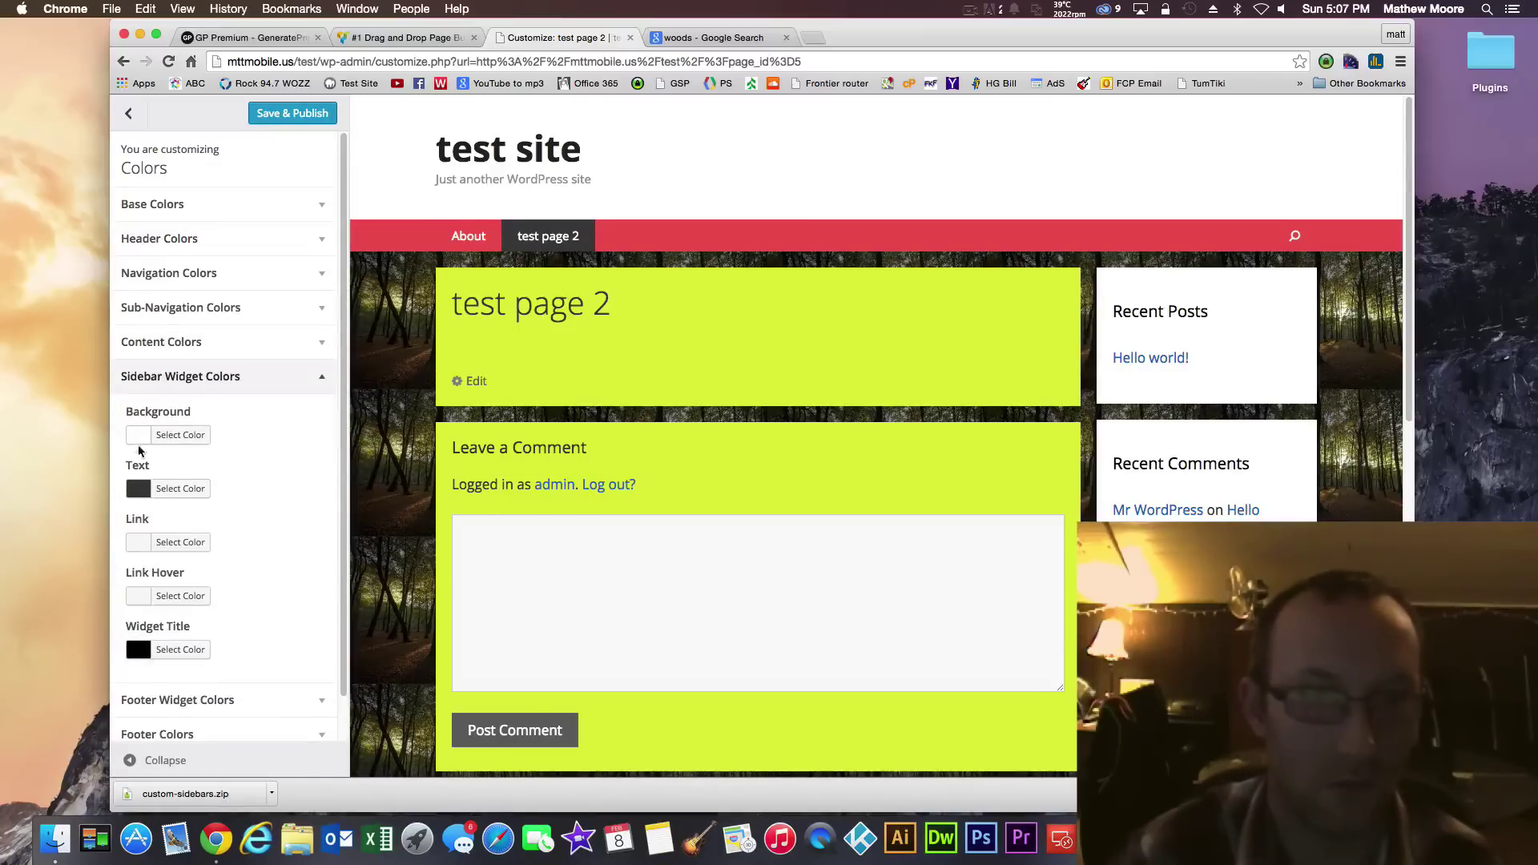
Exit the Customizer to the dashboard and open the installed Plugins list
{"action": "left_click", "coordinate": [320, 377]}
{"action": "left_click", "coordinate": [129, 113]}
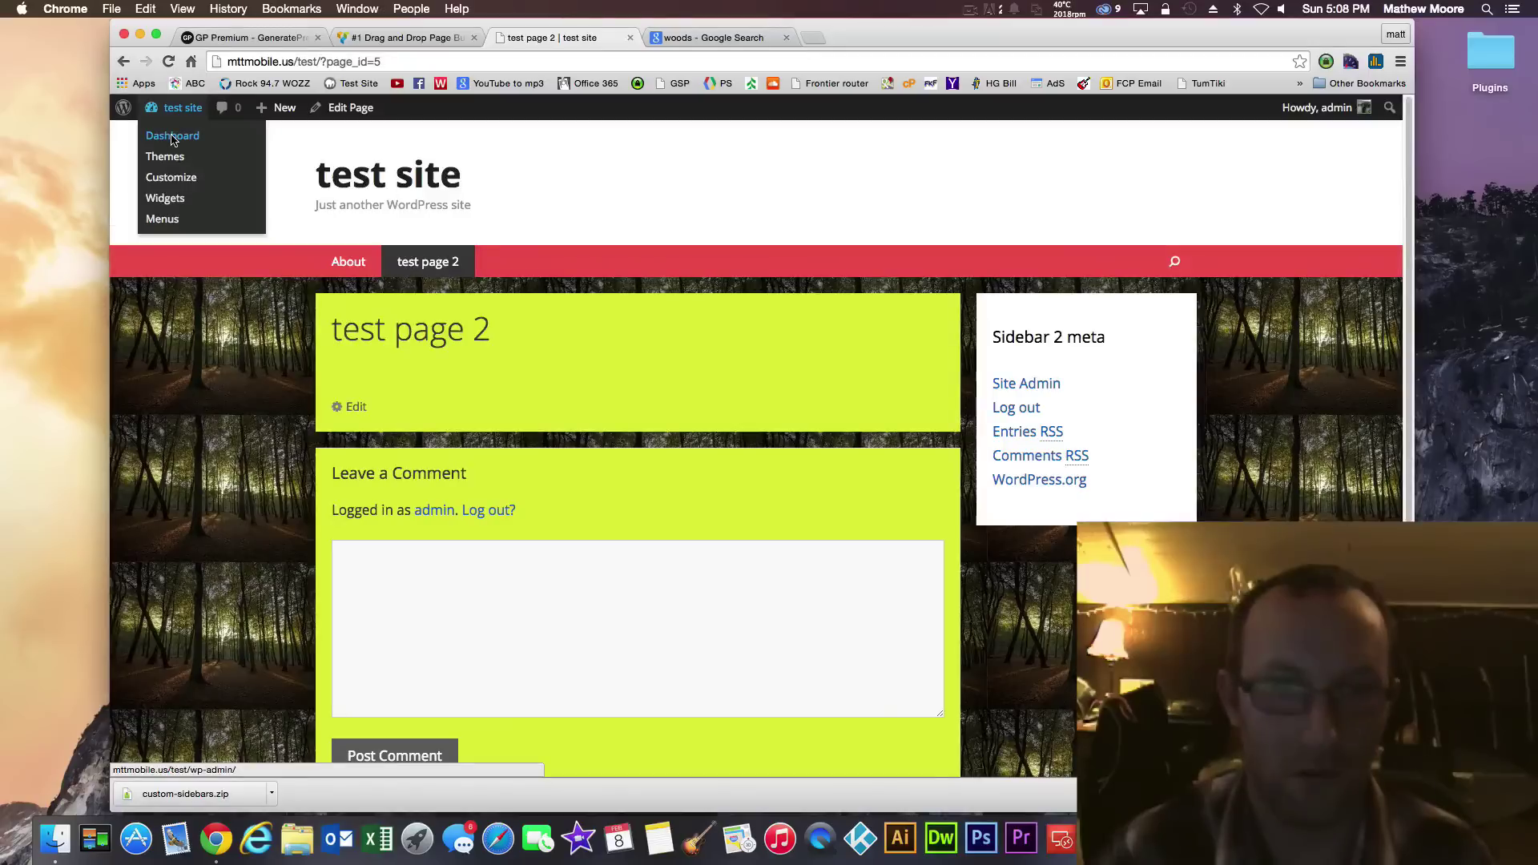
{"action": "left_click", "coordinate": [168, 138]}
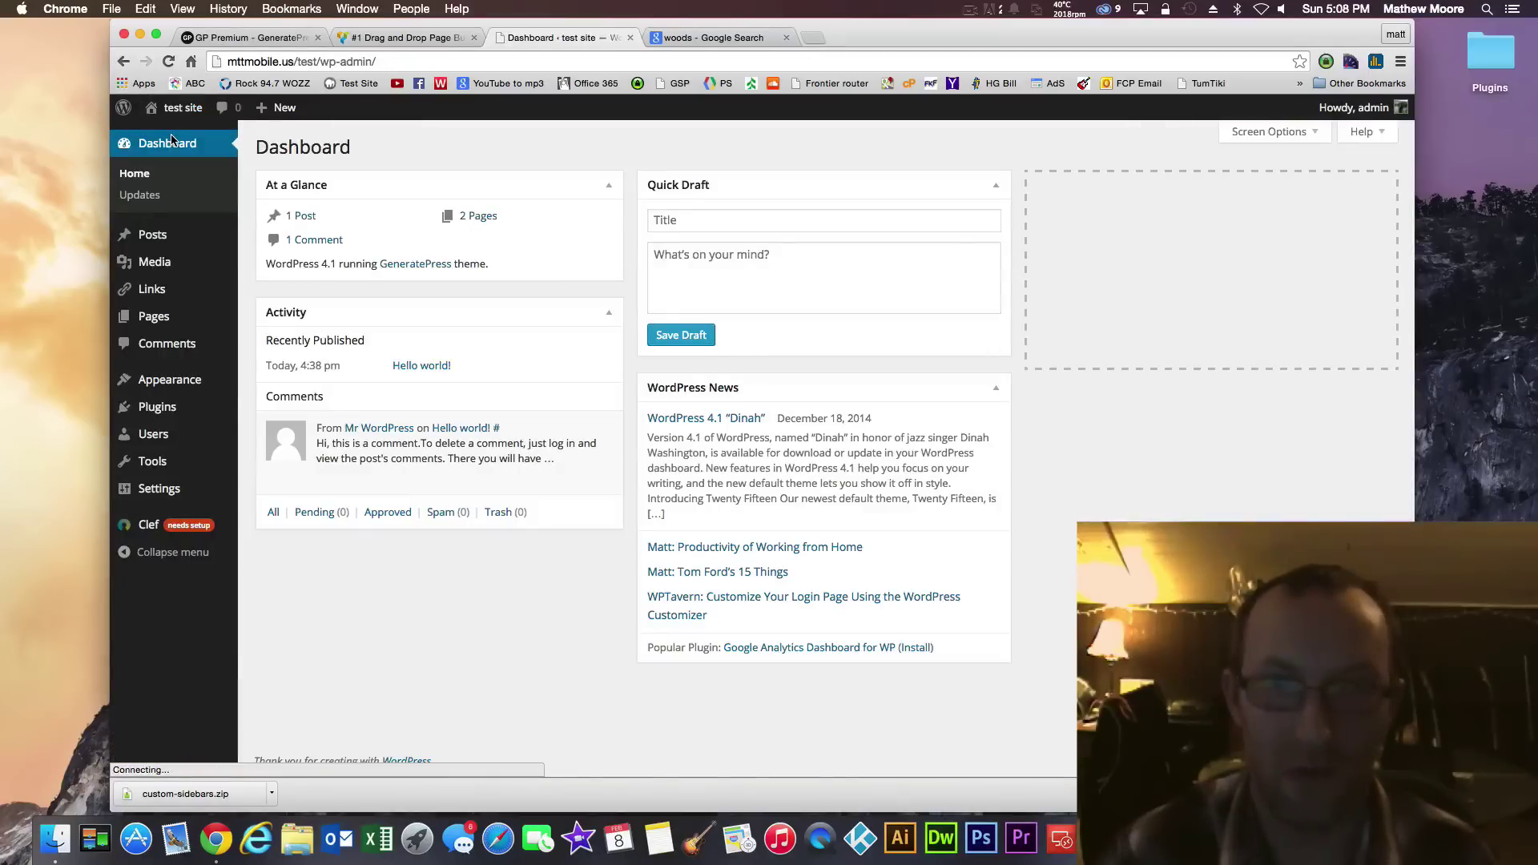
{"action": "mouse_move", "coordinate": [193, 379]}
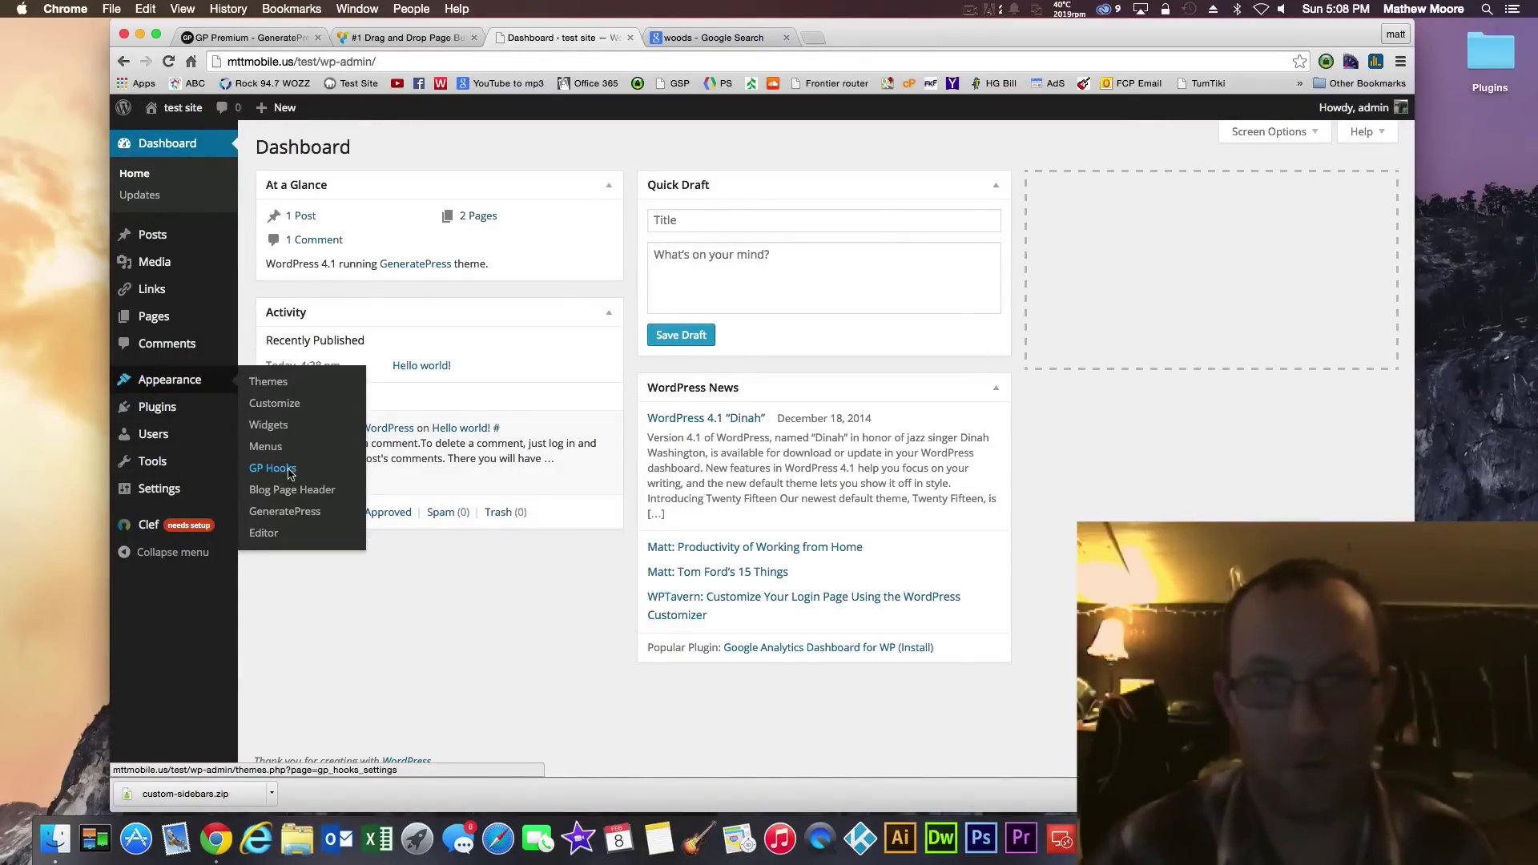
{"action": "mouse_move", "coordinate": [167, 413]}
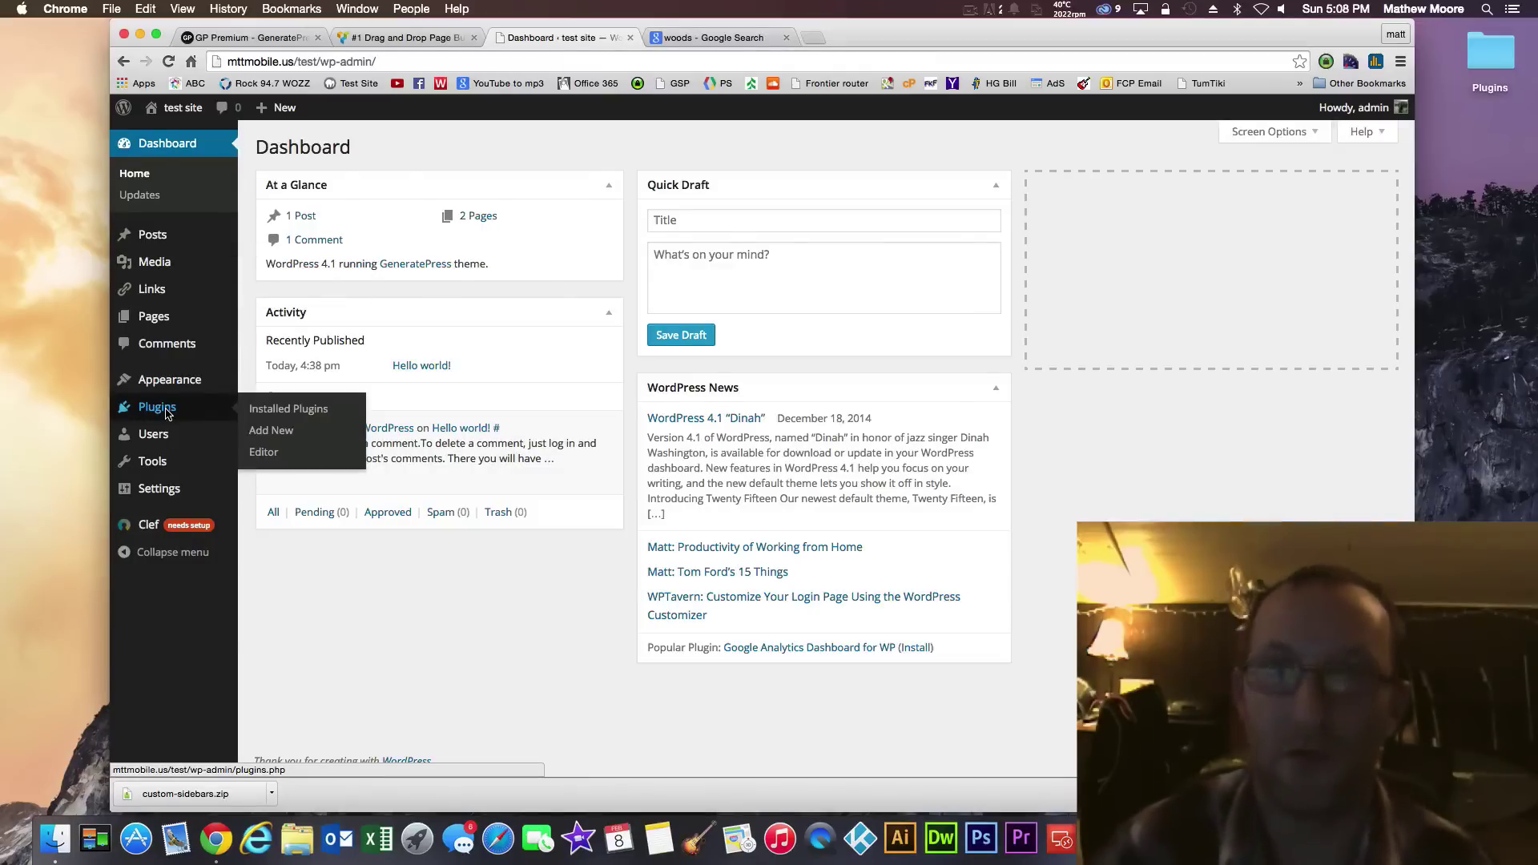
{"action": "left_click", "coordinate": [158, 408]}
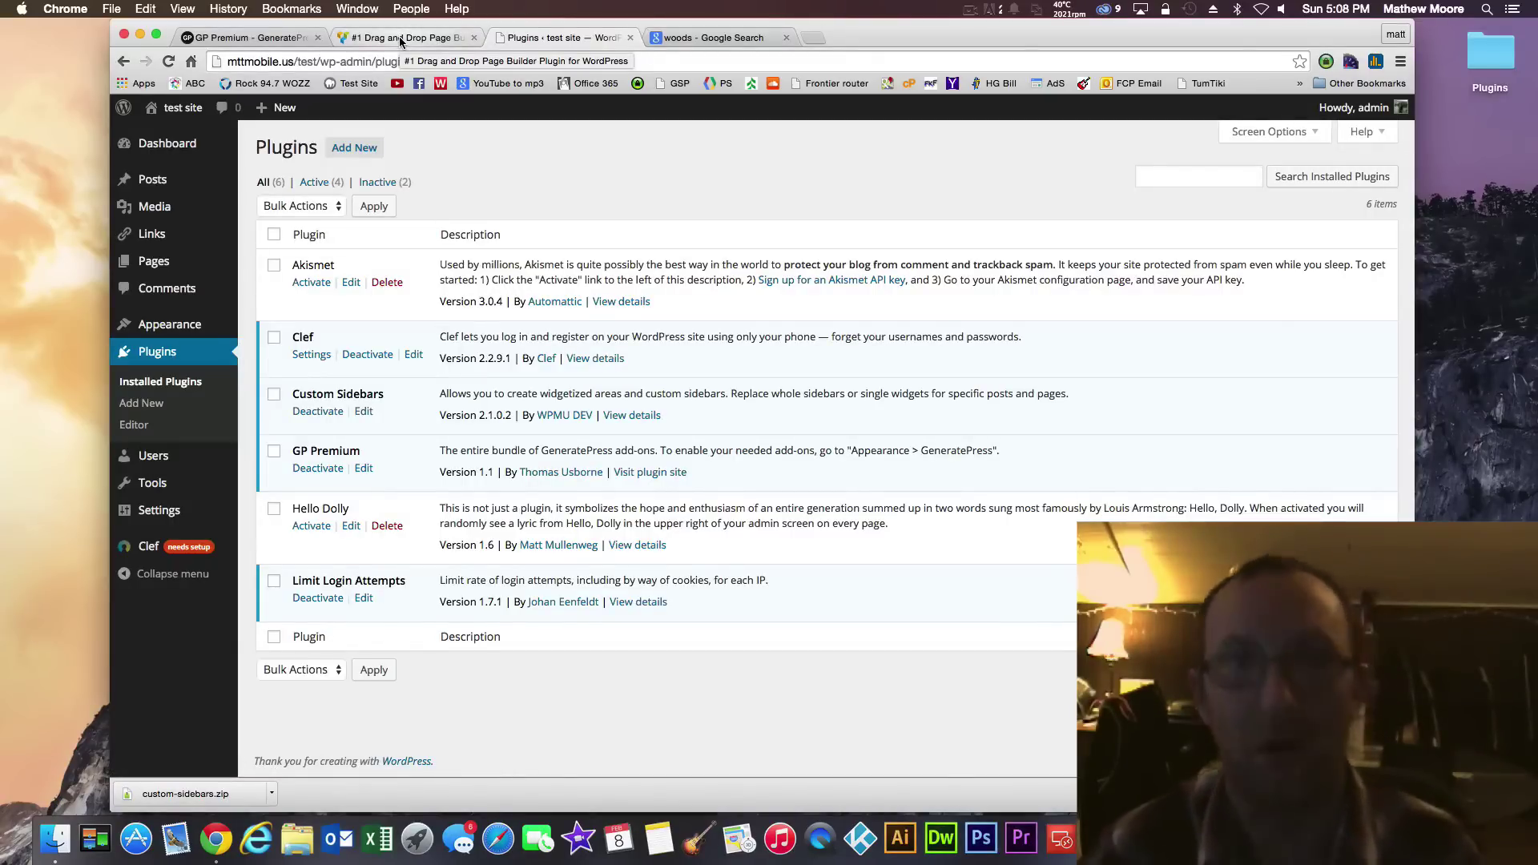
Browse the Visual Composer sales page's $28 offer, then bring up the GP Premium tab
{"action": "left_click", "coordinate": [401, 39]}
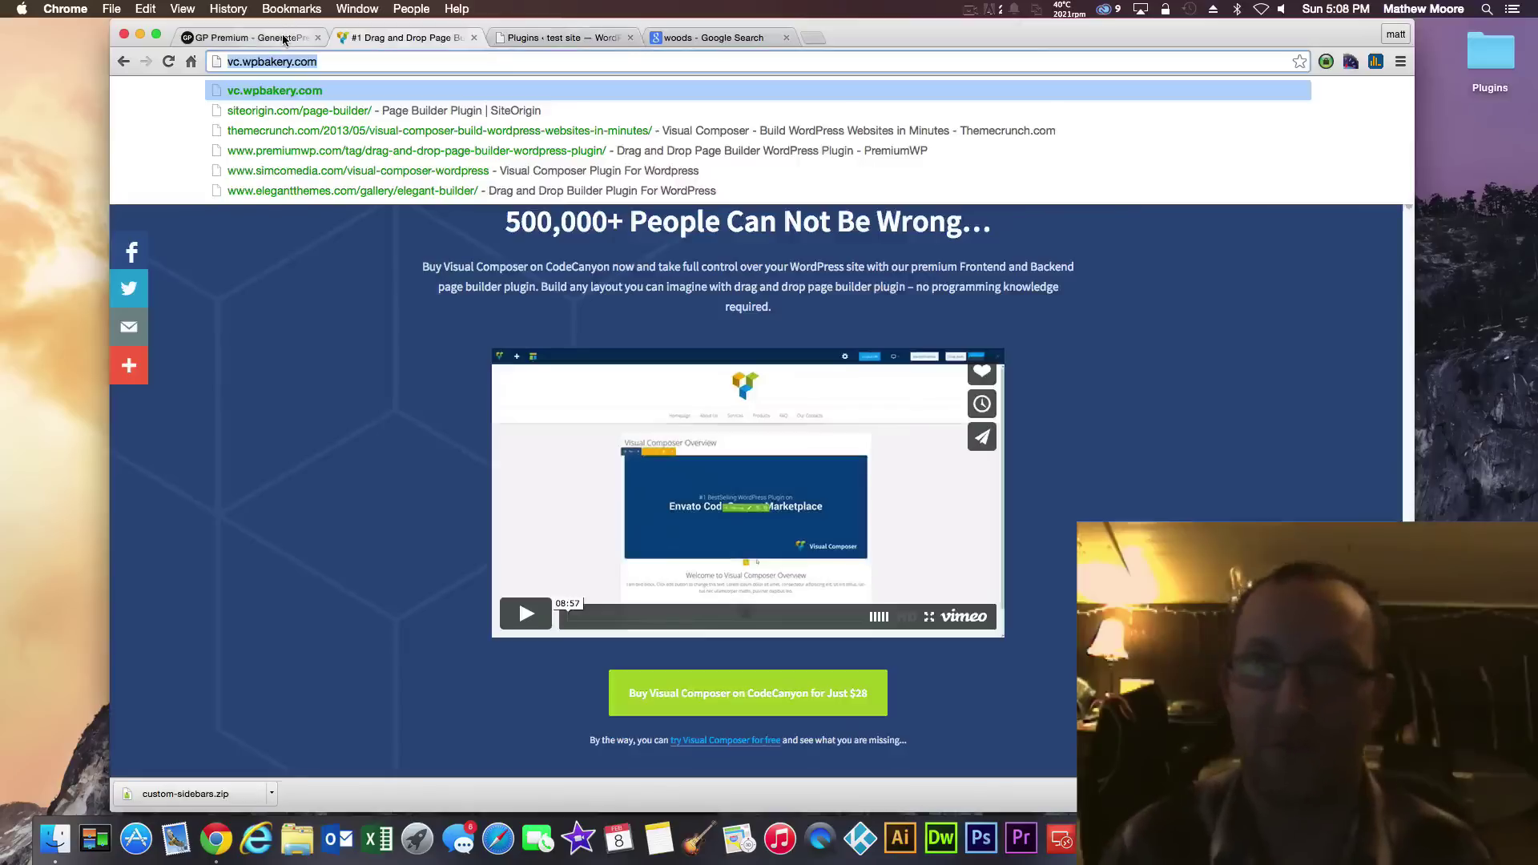
{"action": "left_click", "coordinate": [268, 371]}
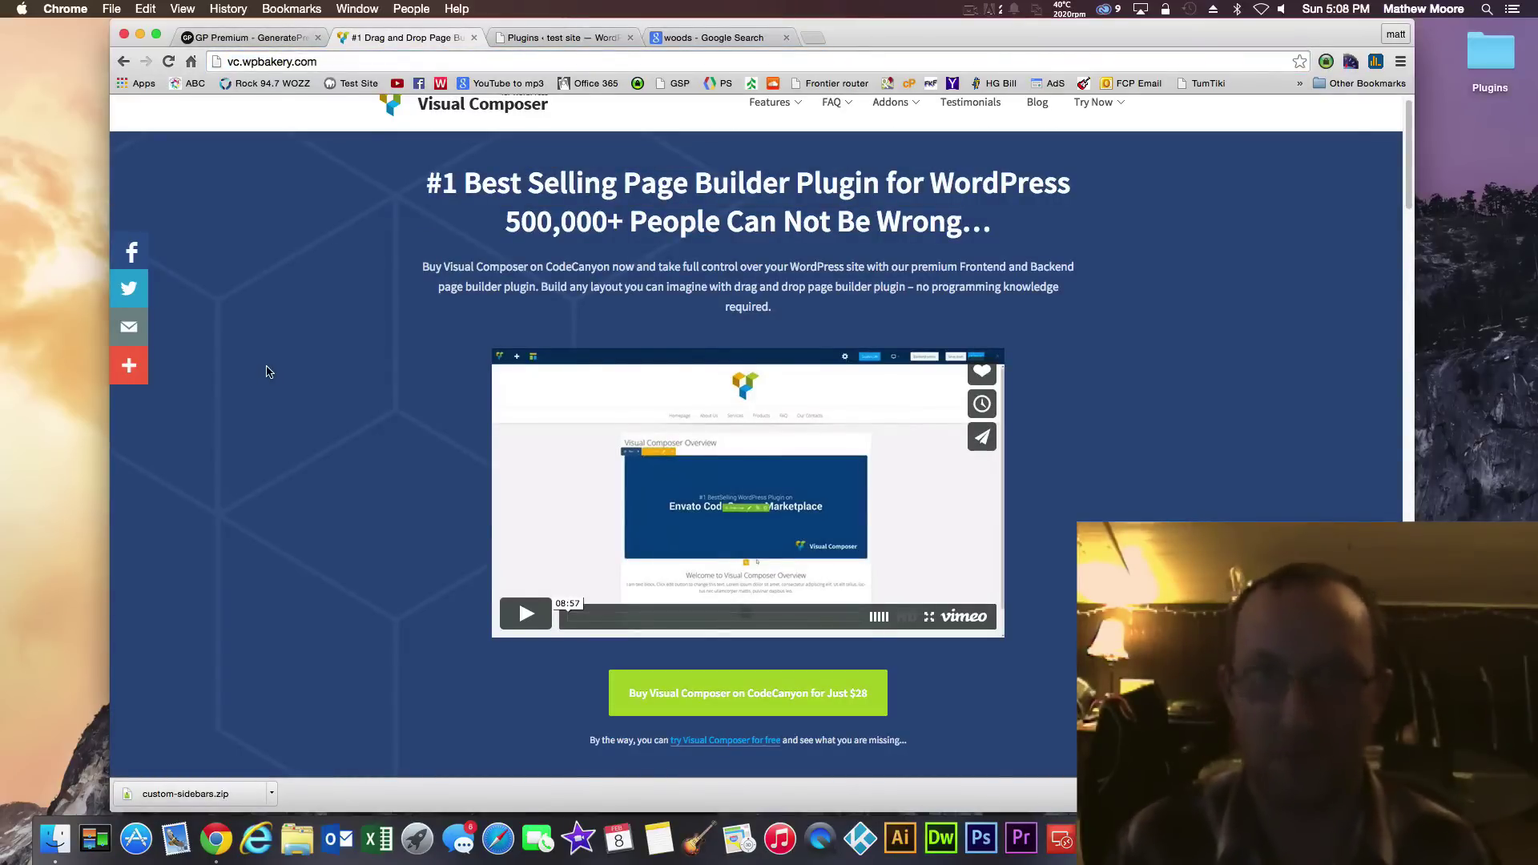
{"action": "scroll", "coordinate": [337, 160], "scroll_direction": "up", "scroll_amount": 1}
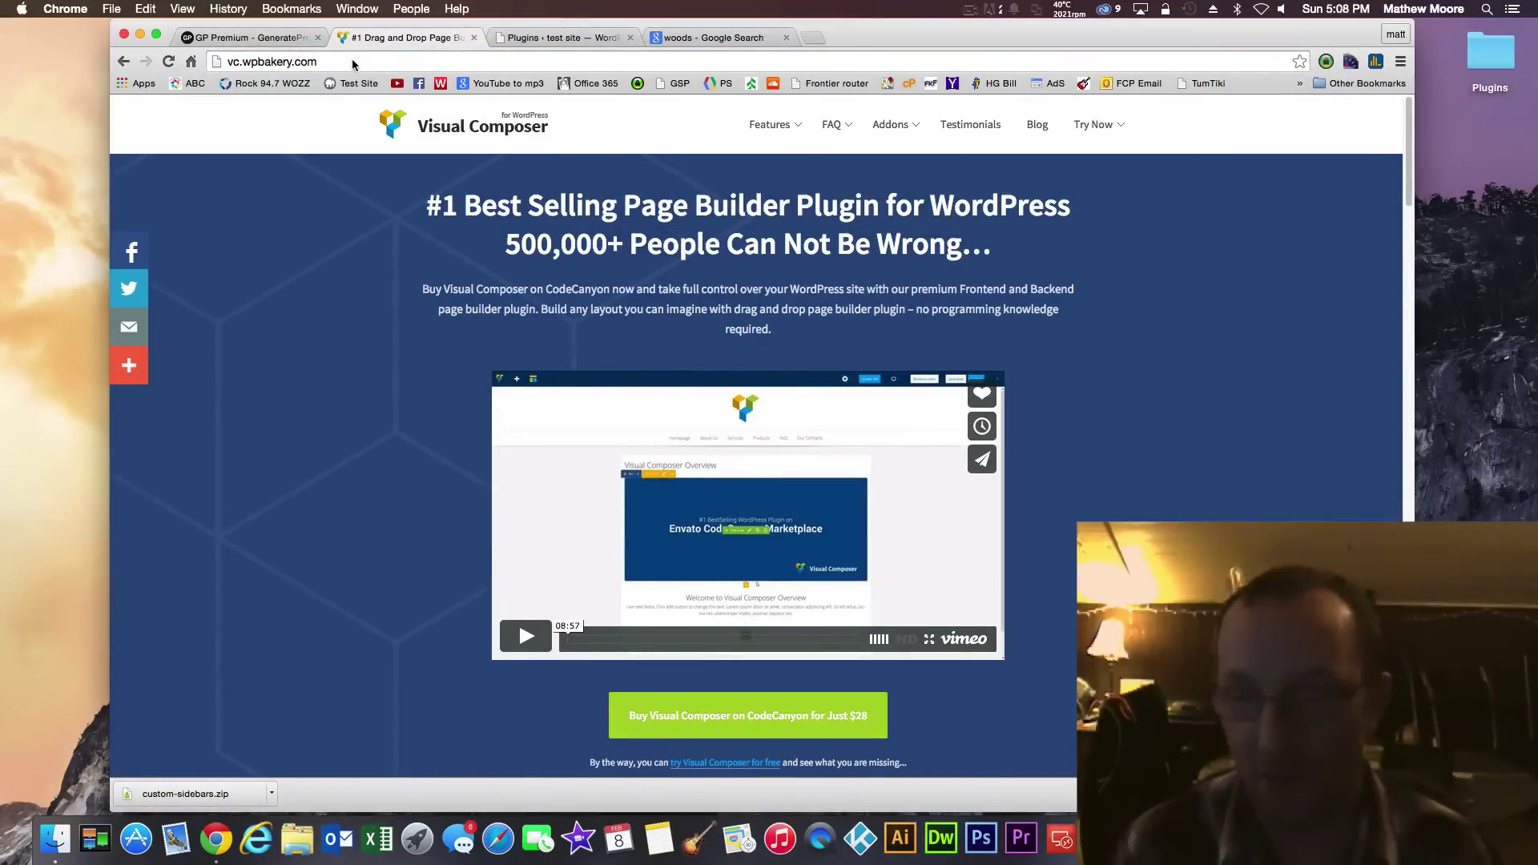
{"action": "left_click", "coordinate": [302, 64]}
{"action": "left_click", "coordinate": [364, 409]}
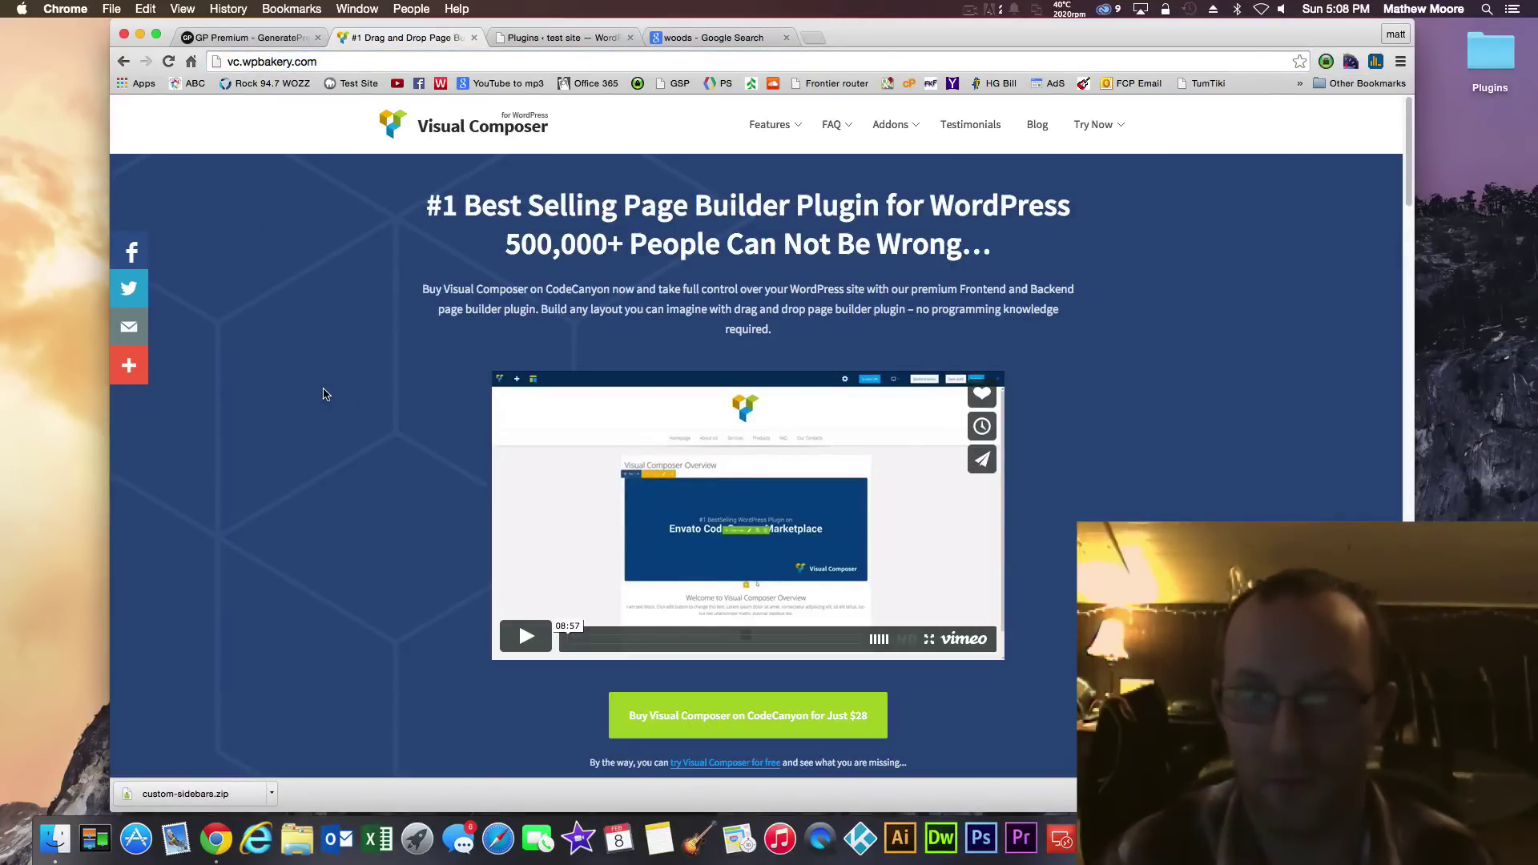
{"action": "scroll", "coordinate": [1186, 435], "scroll_direction": "down", "scroll_amount": 5}
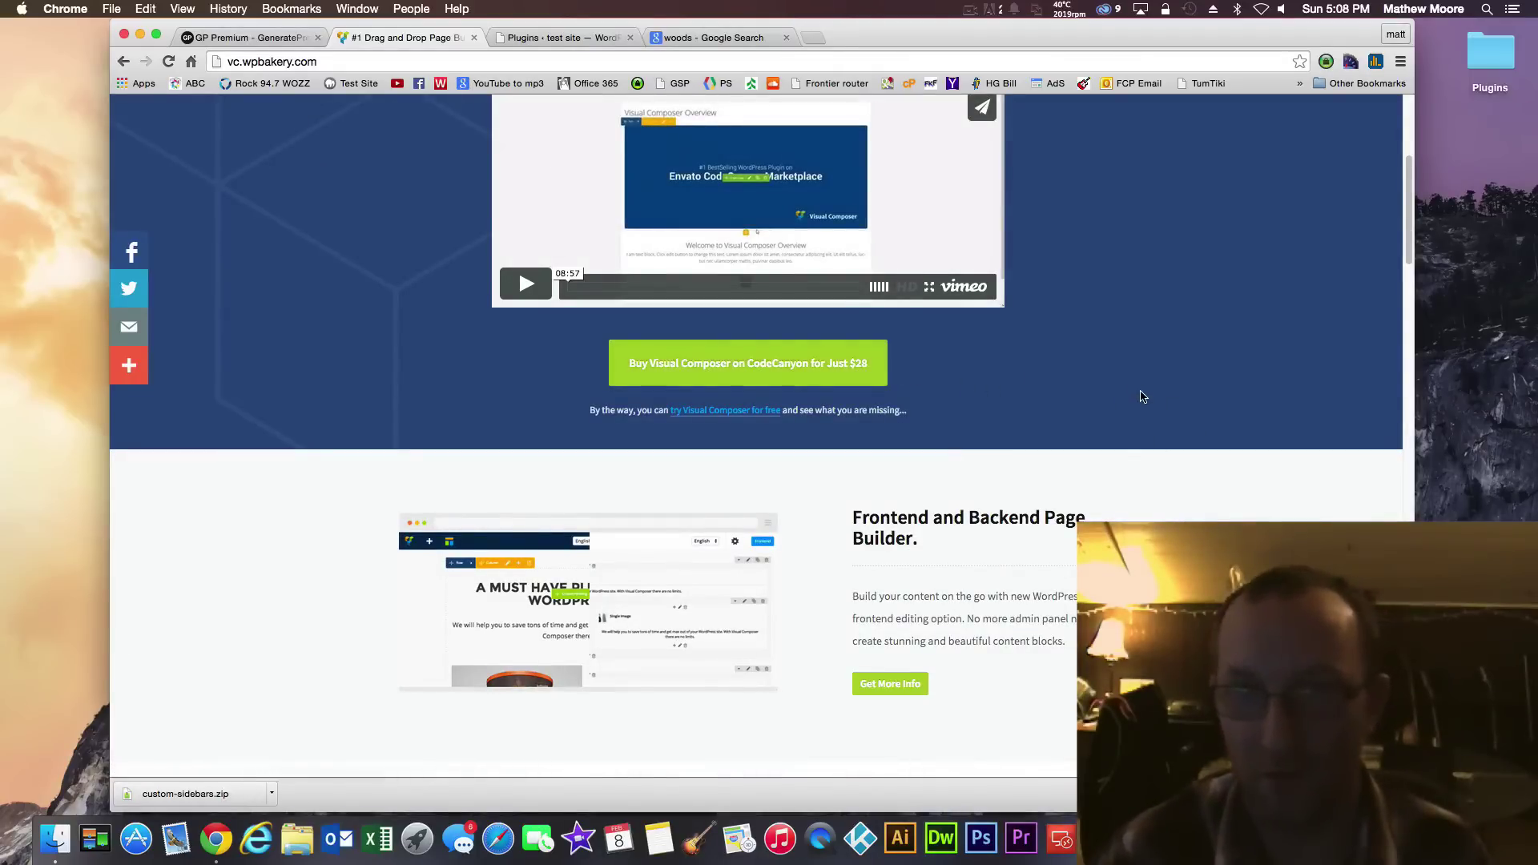
{"action": "scroll", "coordinate": [1141, 411], "scroll_direction": "up", "scroll_amount": 2}
{"action": "scroll", "coordinate": [1141, 411], "scroll_direction": "up", "scroll_amount": 4}
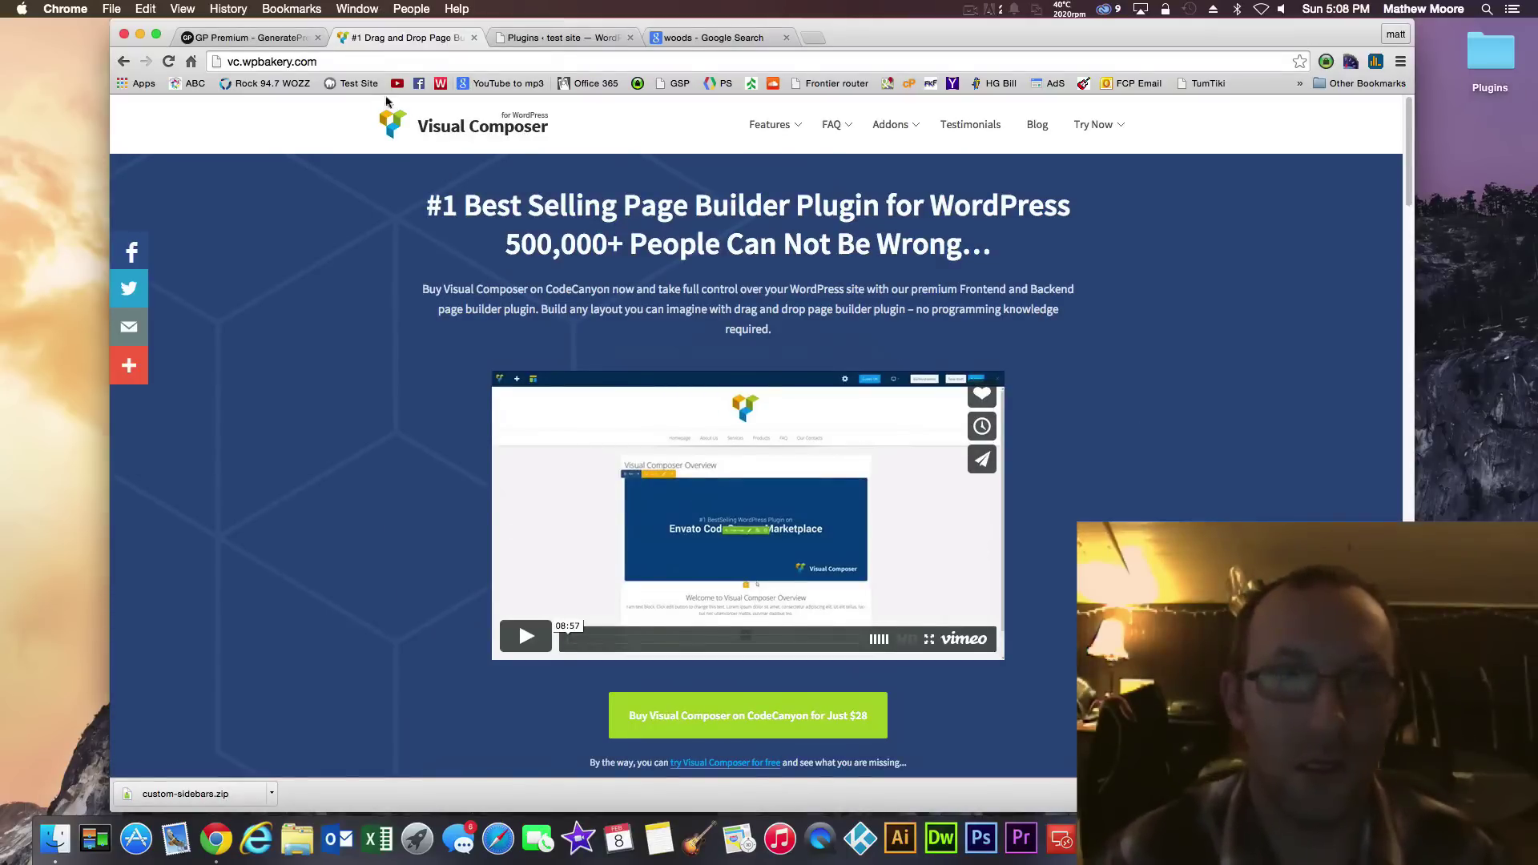
{"action": "left_click", "coordinate": [265, 40]}
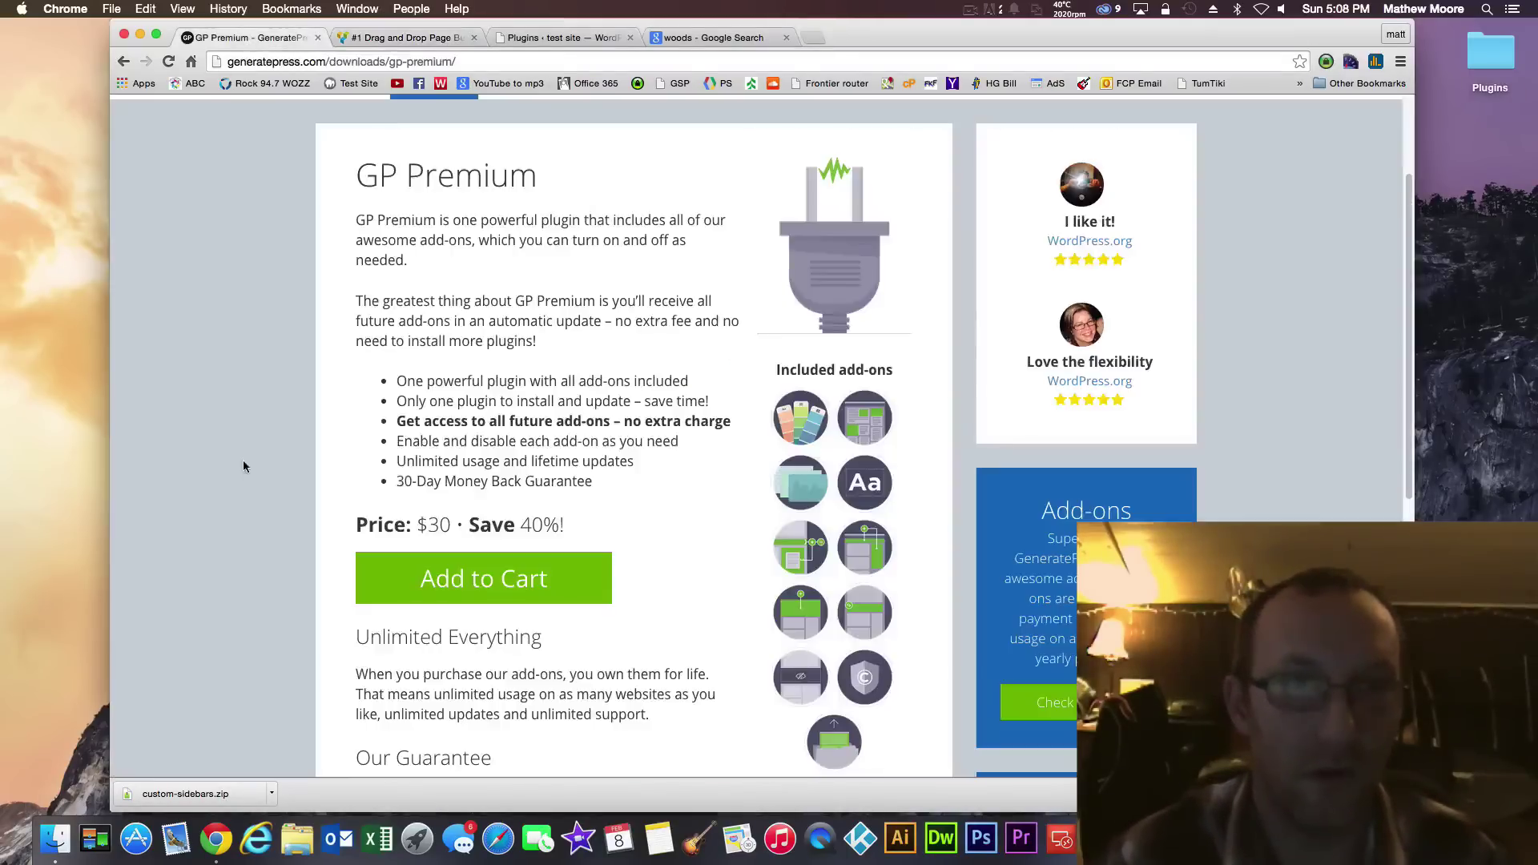
Install and activate js_composer-4.4.1.zip via Upload Plugin, then start a new page
{"action": "left_click", "coordinate": [531, 39]}
{"action": "left_click", "coordinate": [369, 150]}
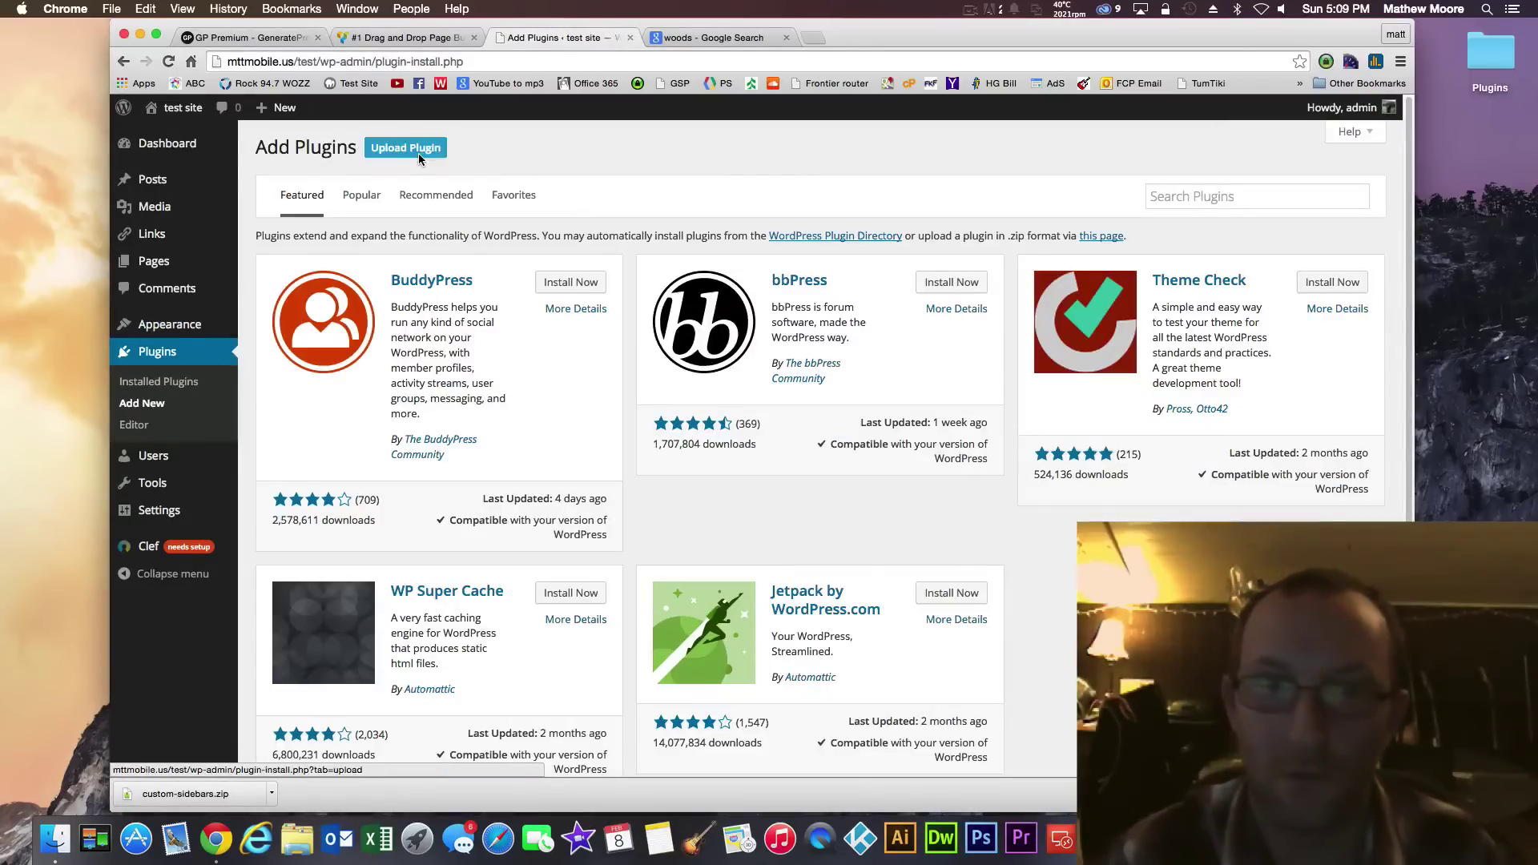
{"action": "left_click", "coordinate": [419, 151]}
{"action": "left_click", "coordinate": [730, 290]}
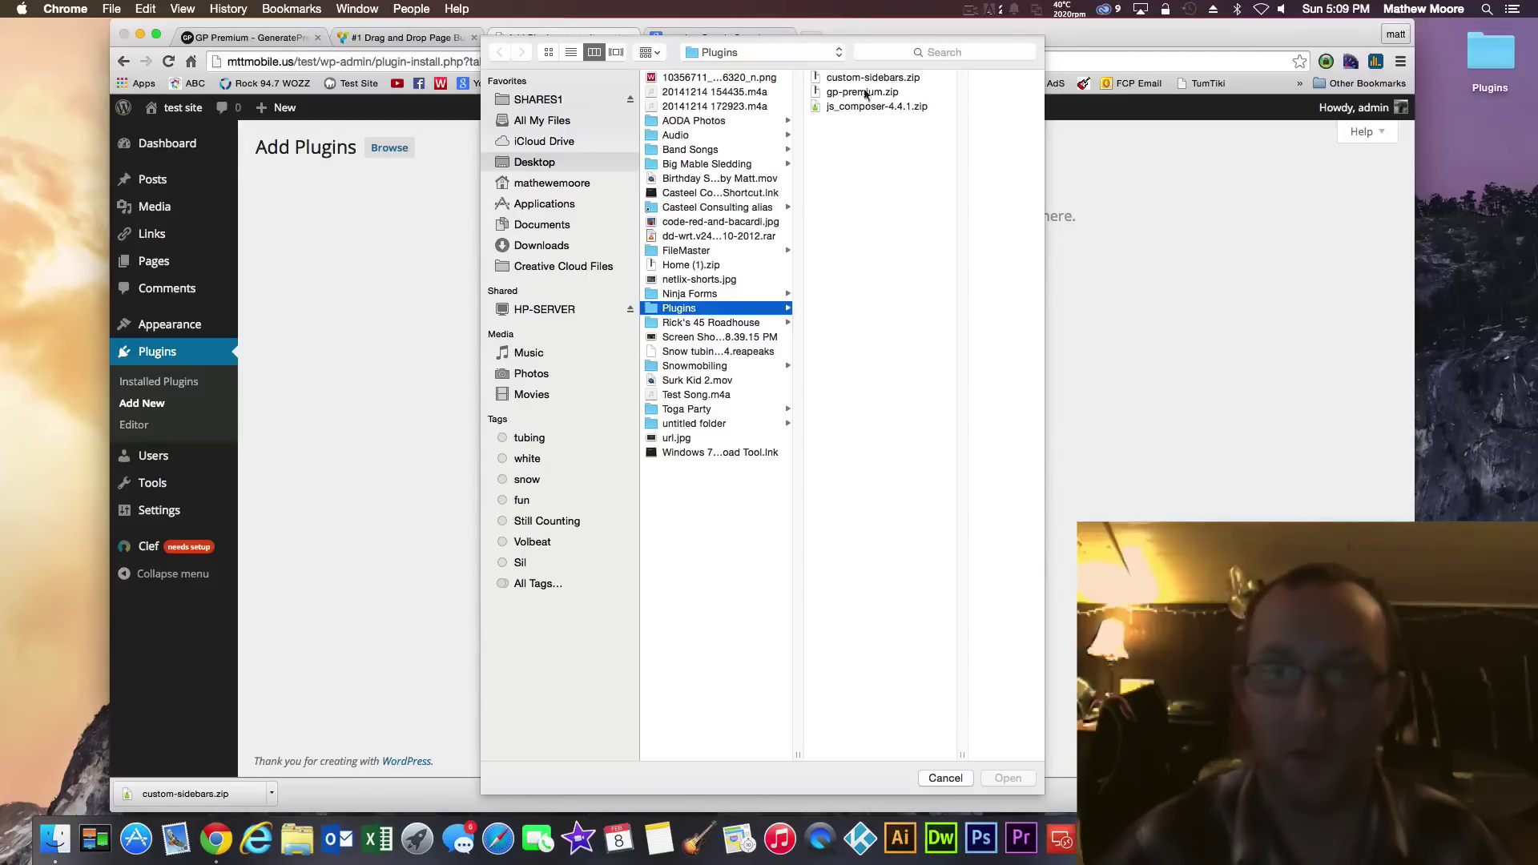
{"action": "double_click", "coordinate": [871, 106]}
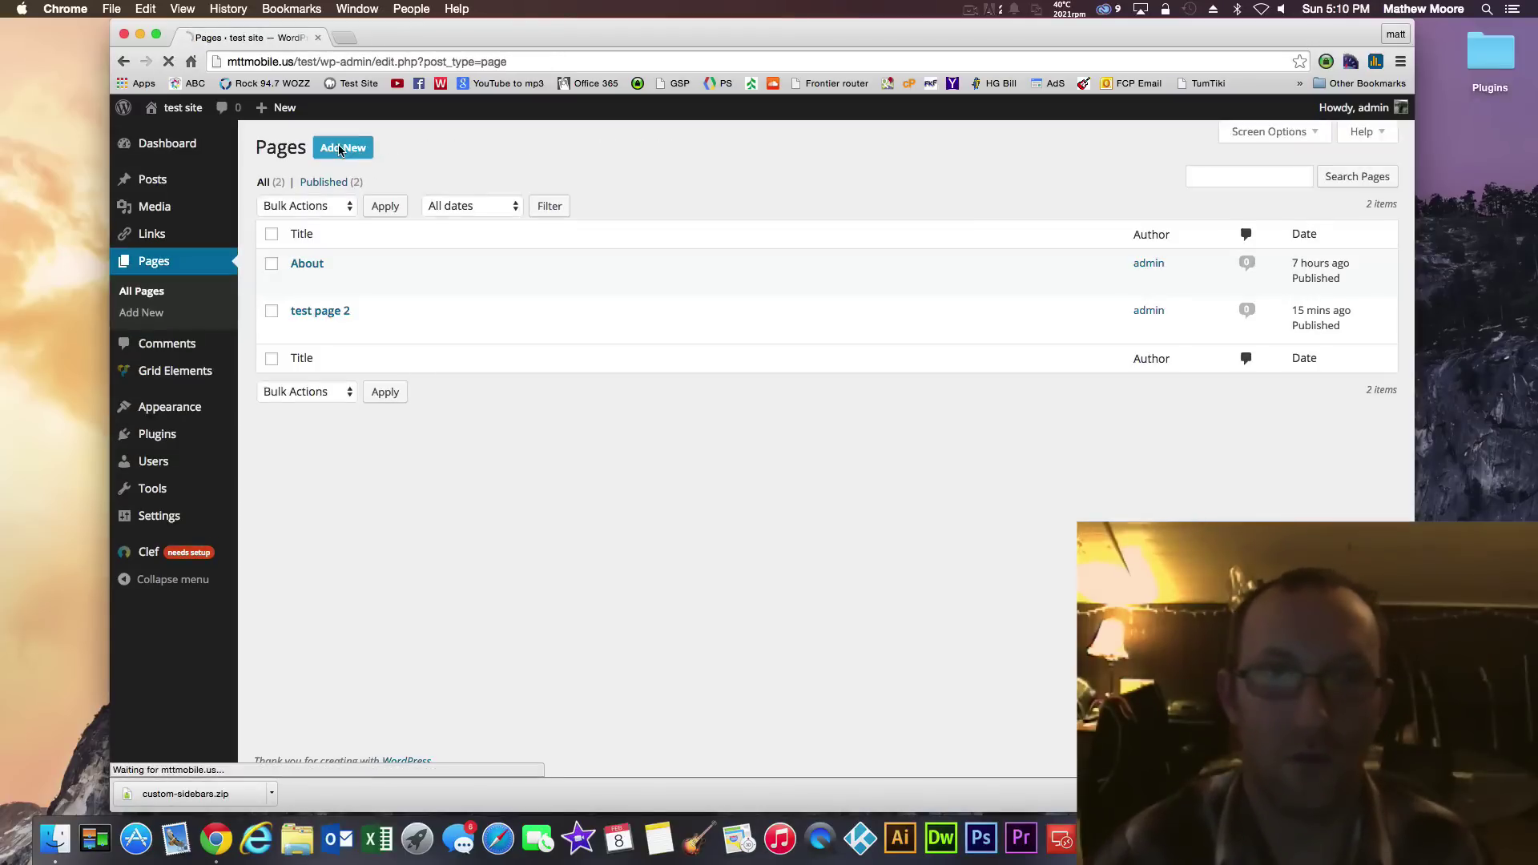
{"action": "left_click", "coordinate": [340, 147]}
Title the page 'Home', write 'welcome to my site' in the body, and publish
{"action": "type", "text": "HO"}
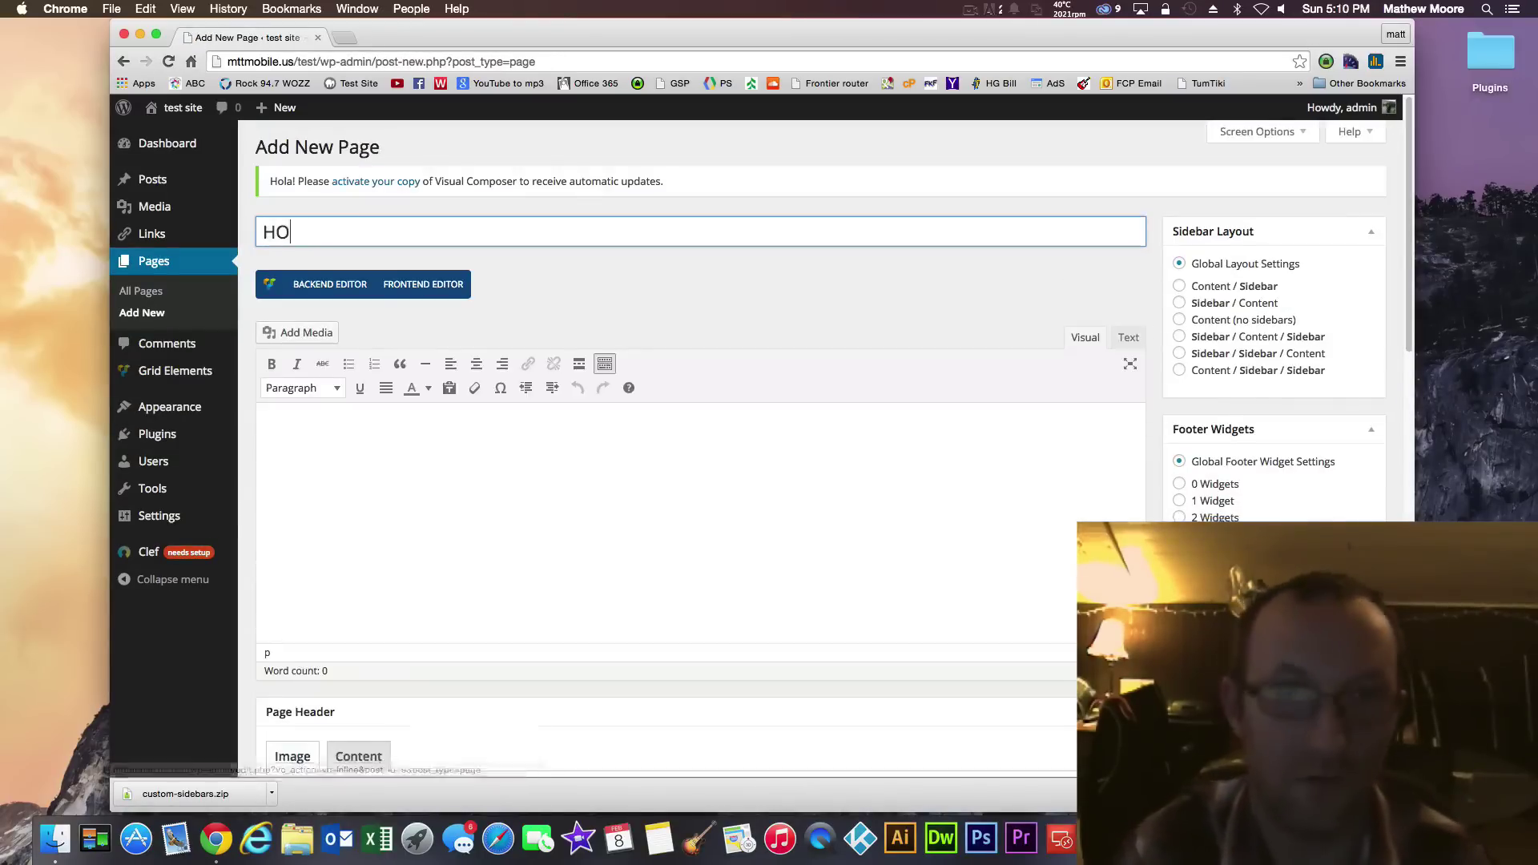
{"action": "type", "text": "me"}
{"action": "key", "text": "BackSpace"}
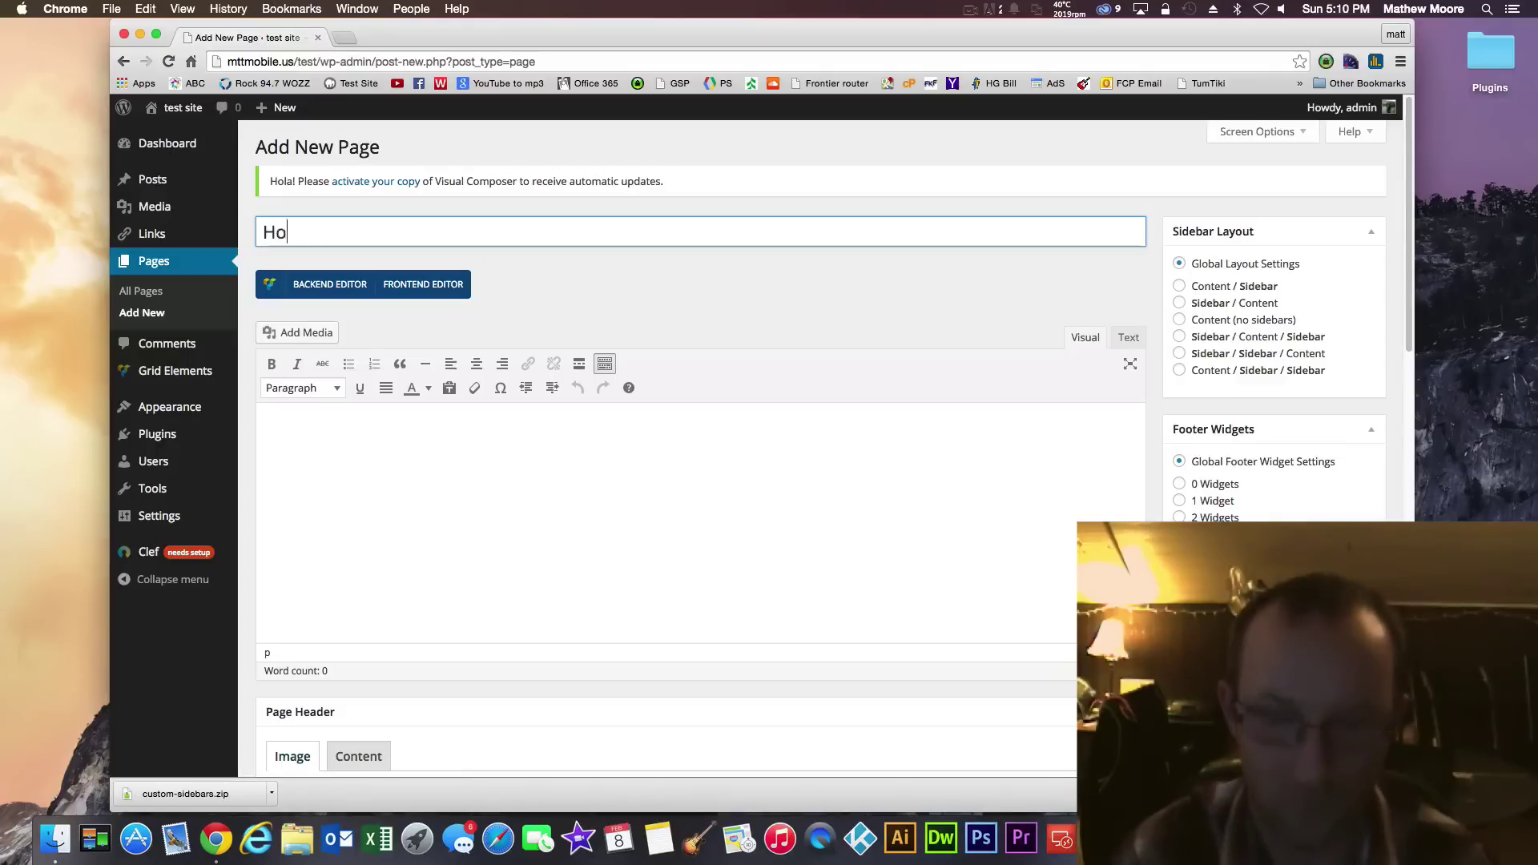
{"action": "left_click", "coordinate": [592, 478]}
{"action": "type", "text": "we"}
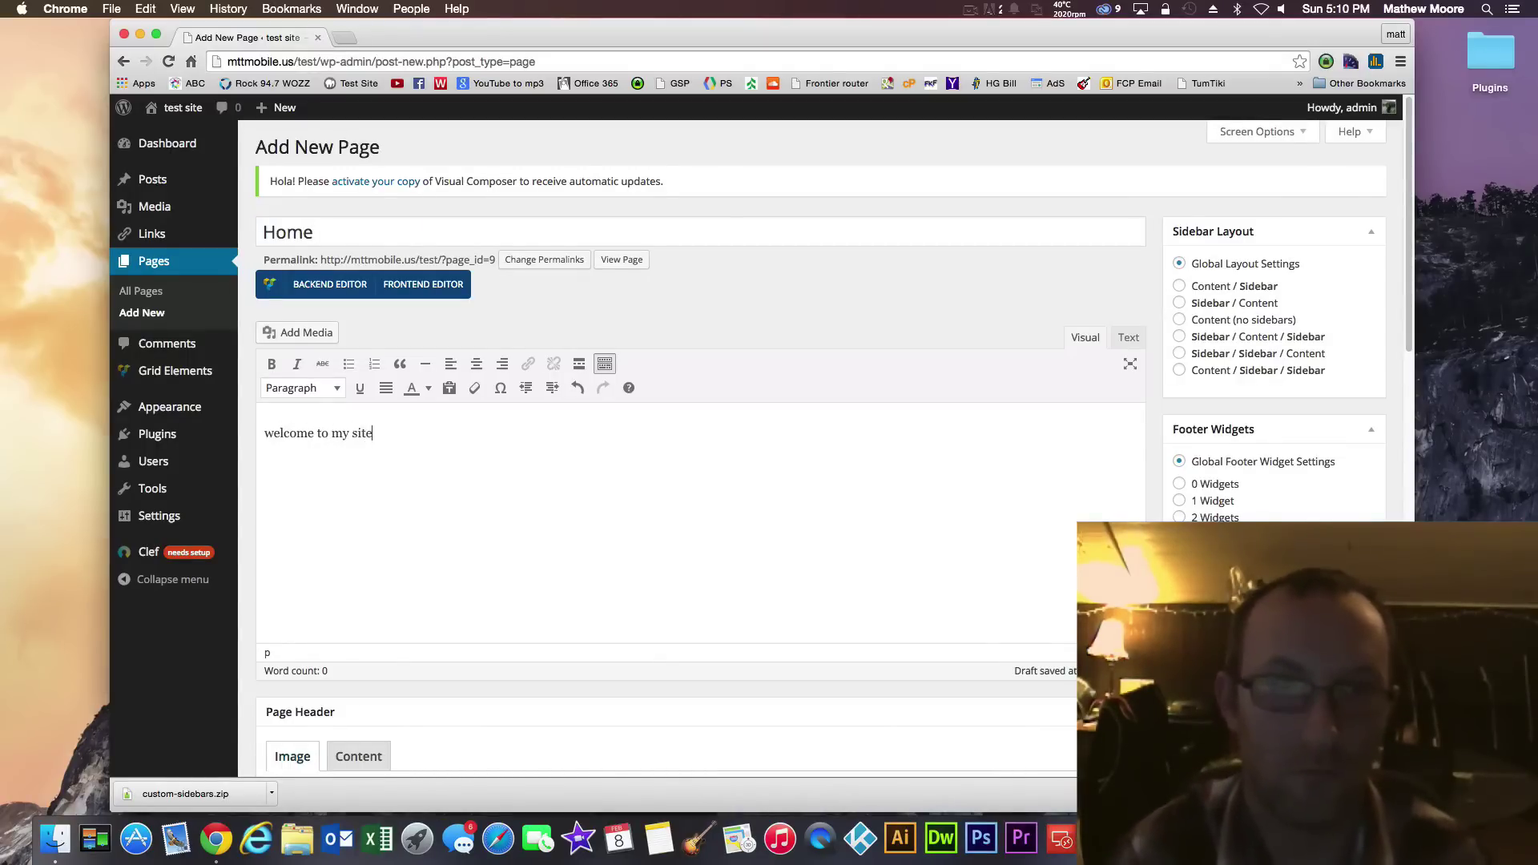
{"action": "type", "text": "lcome to my site"}
{"action": "scroll", "coordinate": [964, 604], "scroll_direction": "down", "scroll_amount": 5}
{"action": "left_click", "coordinate": [1351, 346]}
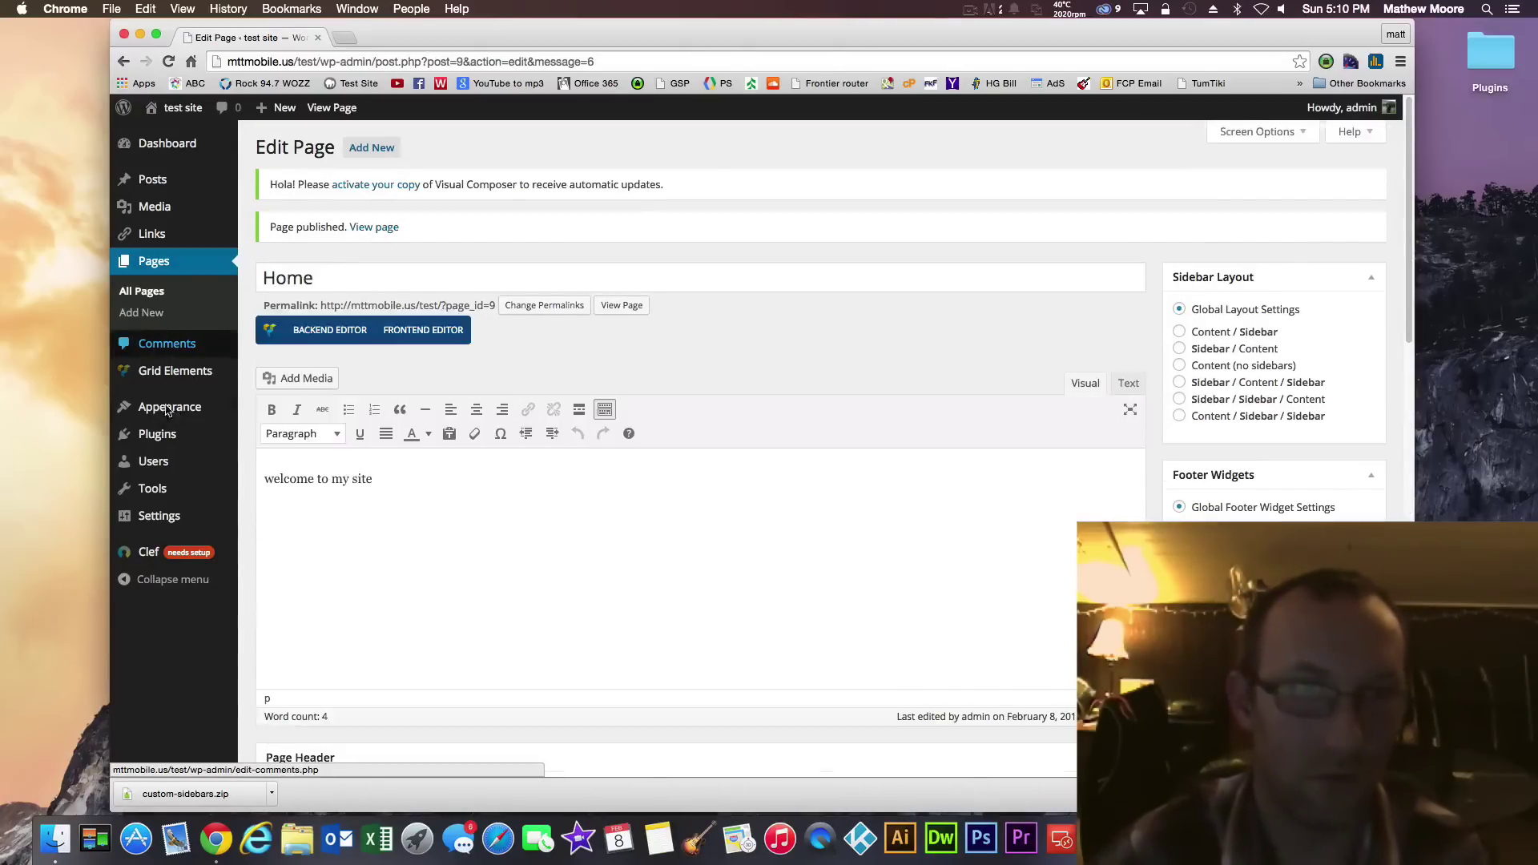
In Reading settings, set Home as the static front page and test page 2 as posts page, then visit the site
{"action": "mouse_move", "coordinate": [180, 410]}
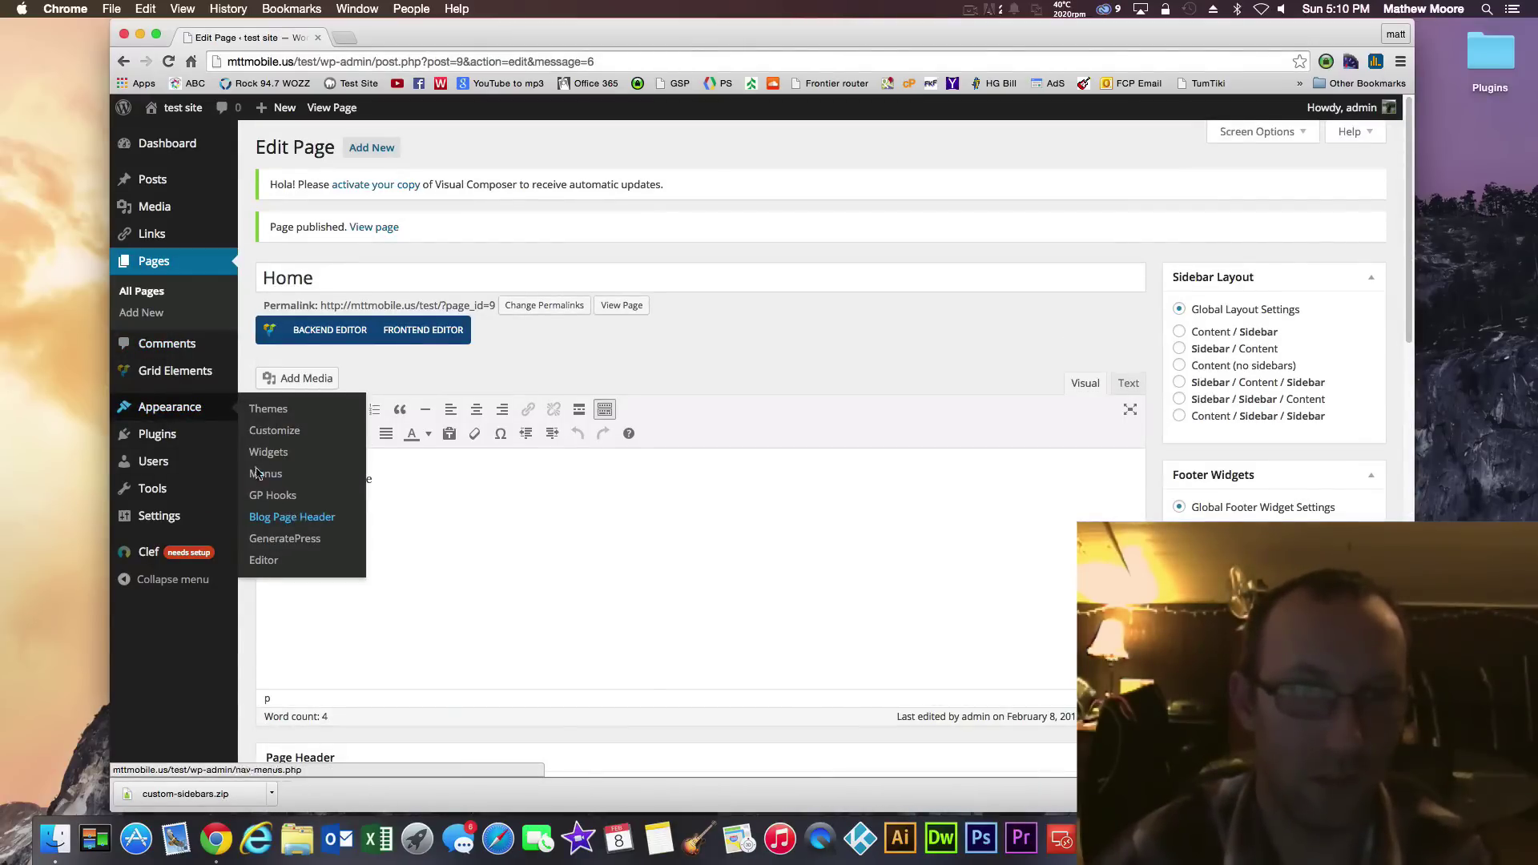
{"action": "mouse_move", "coordinate": [160, 516]}
{"action": "left_click", "coordinate": [271, 561]}
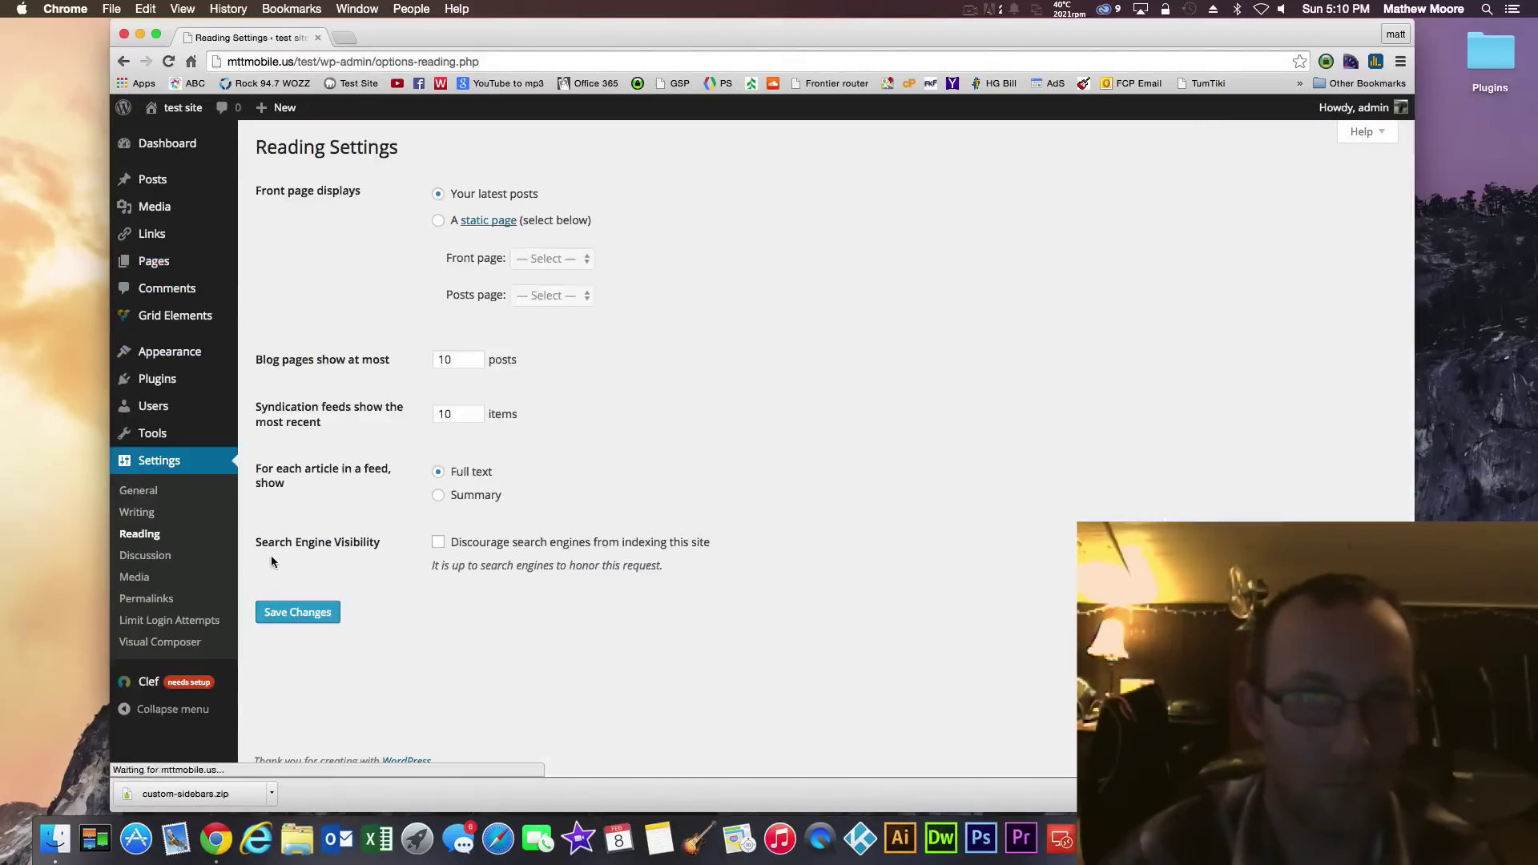
{"action": "left_click", "coordinate": [438, 220]}
{"action": "left_click", "coordinate": [564, 259]}
{"action": "left_click", "coordinate": [573, 275]}
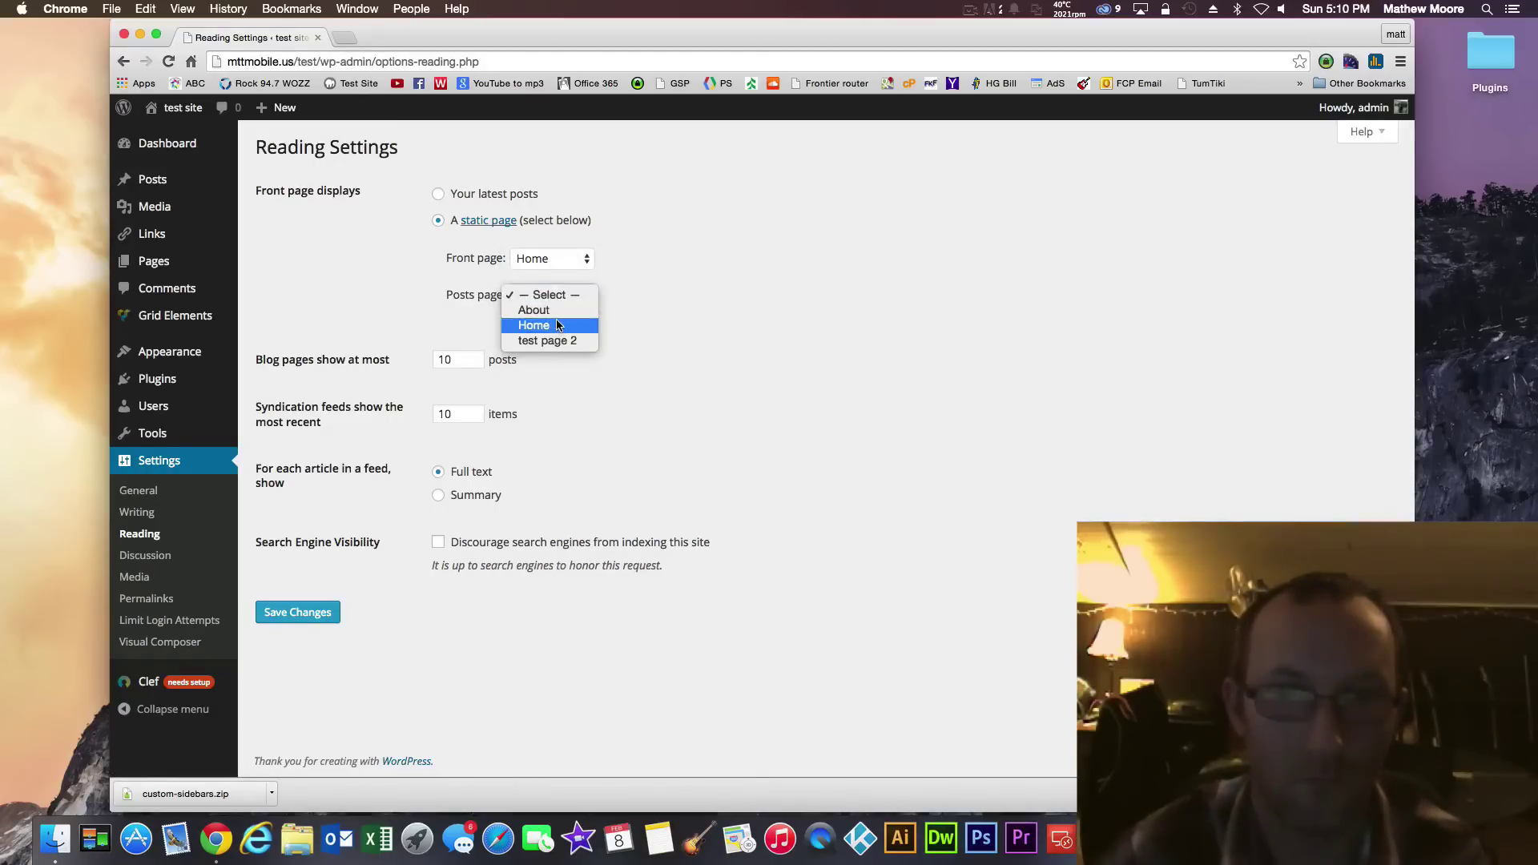
{"action": "left_click", "coordinate": [550, 342]}
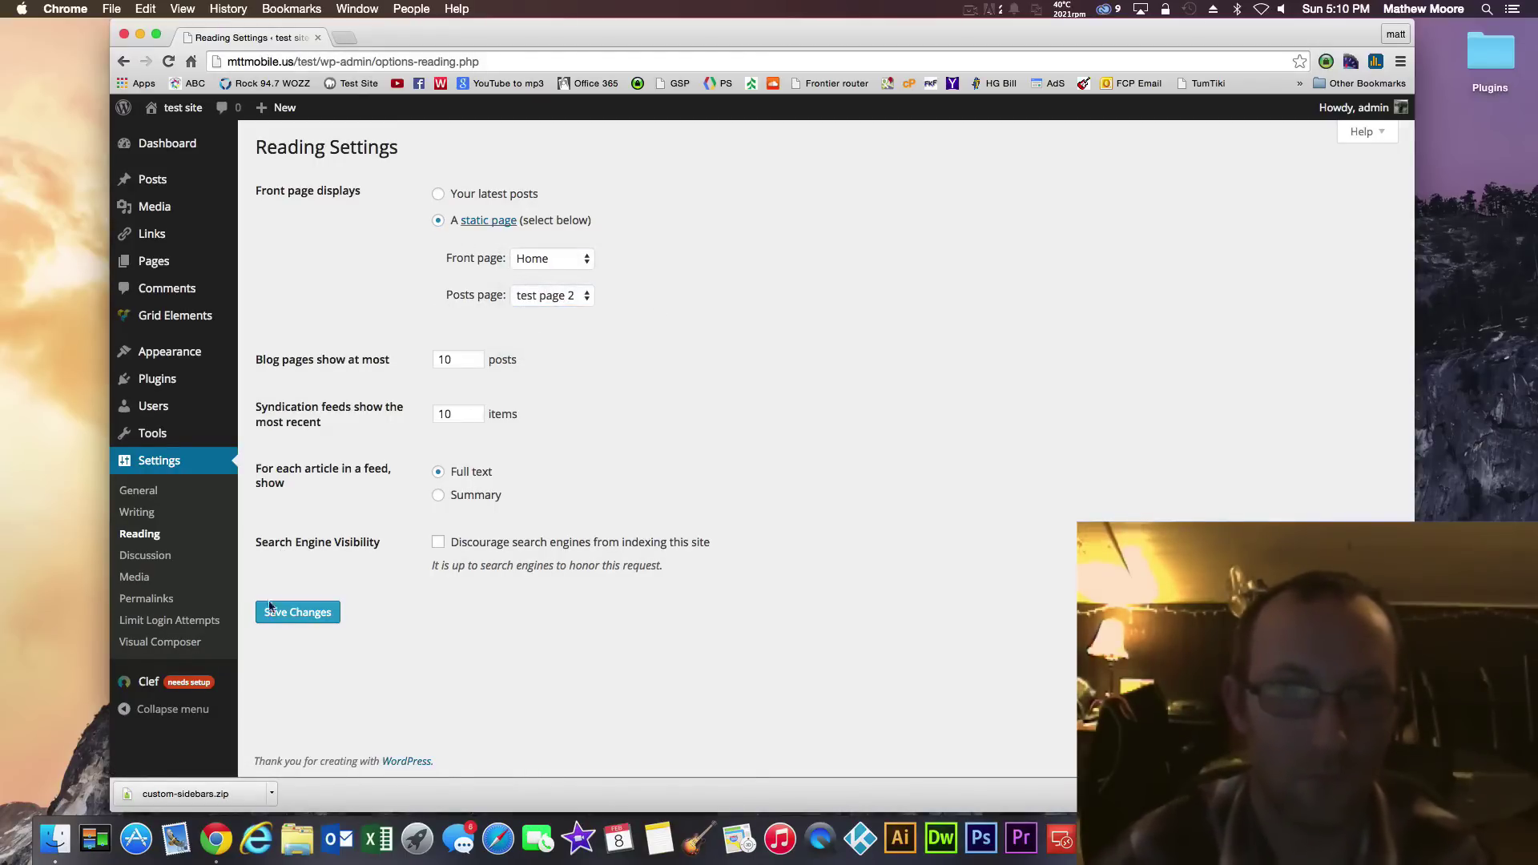
{"action": "left_click", "coordinate": [286, 616]}
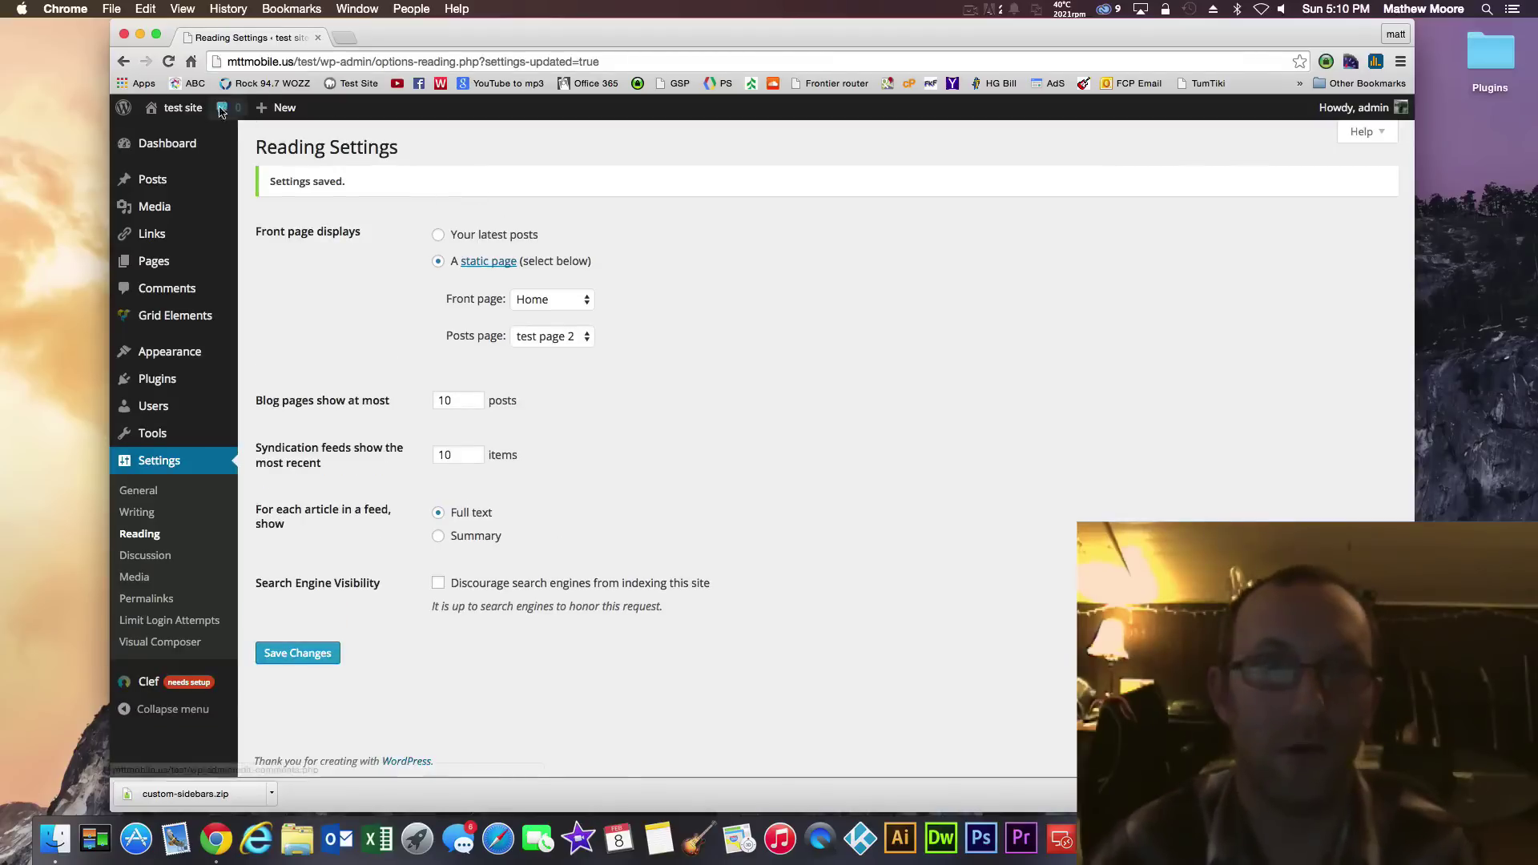
{"action": "mouse_move", "coordinate": [172, 107]}
{"action": "left_click", "coordinate": [168, 137]}
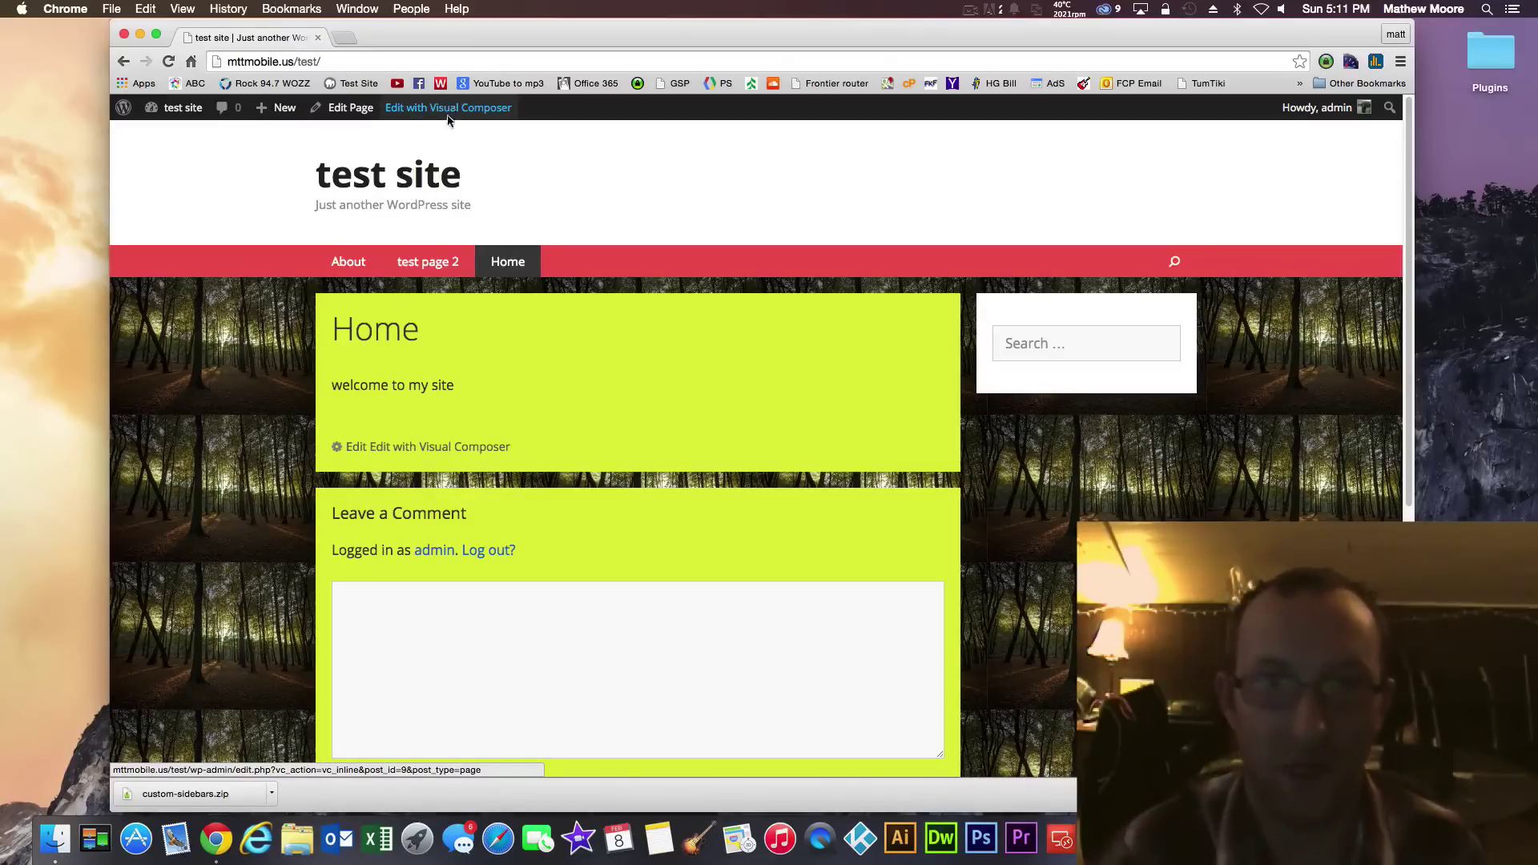
Save the Visual Composer settings with posts enabled, then visit the site's front-end Home page
{"action": "left_click", "coordinate": [172, 131]}
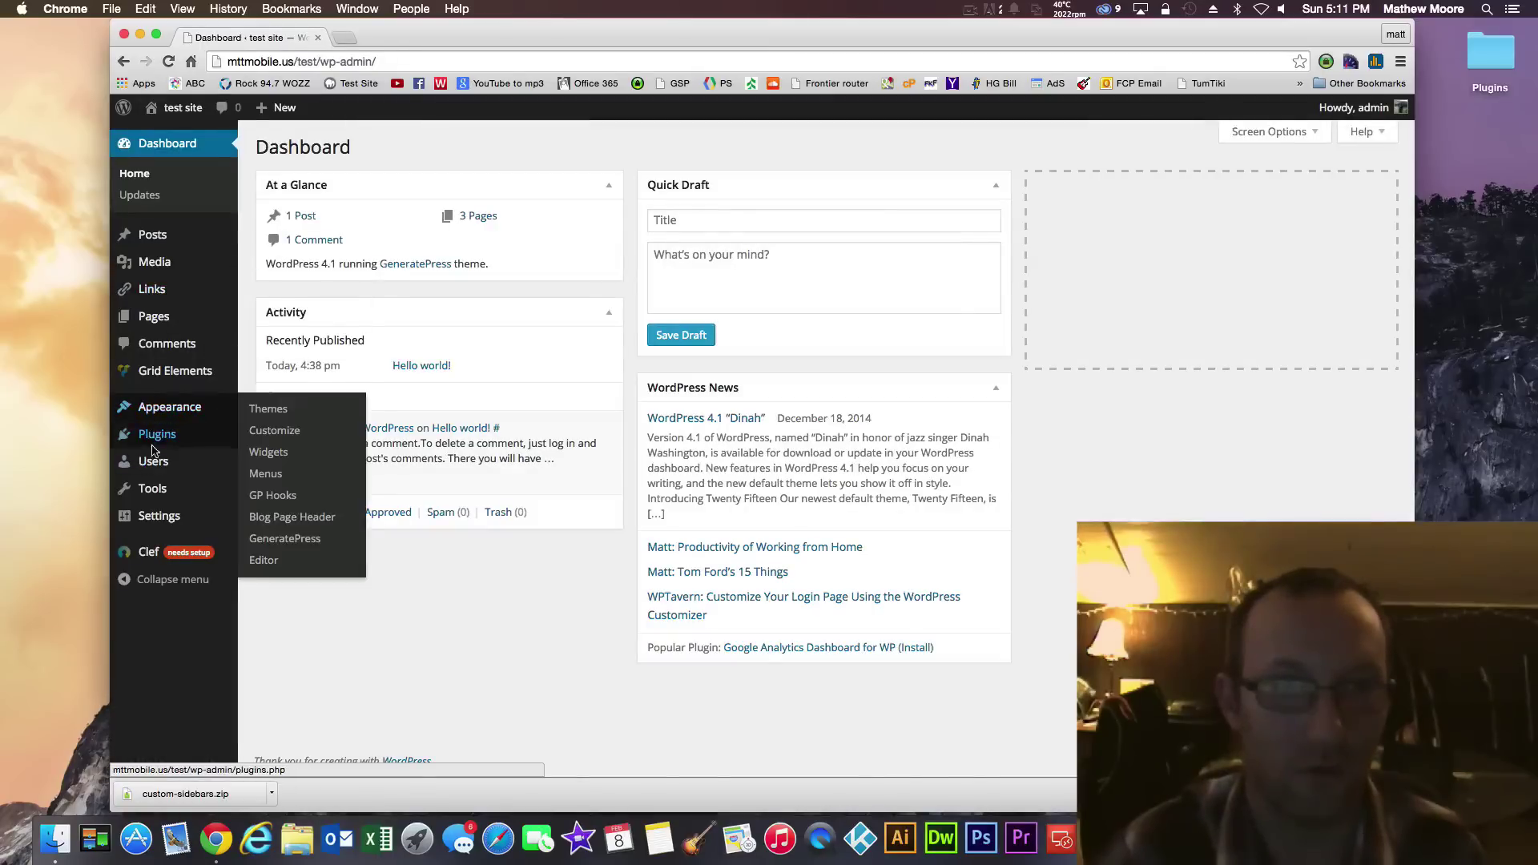
{"action": "left_click", "coordinate": [157, 434]}
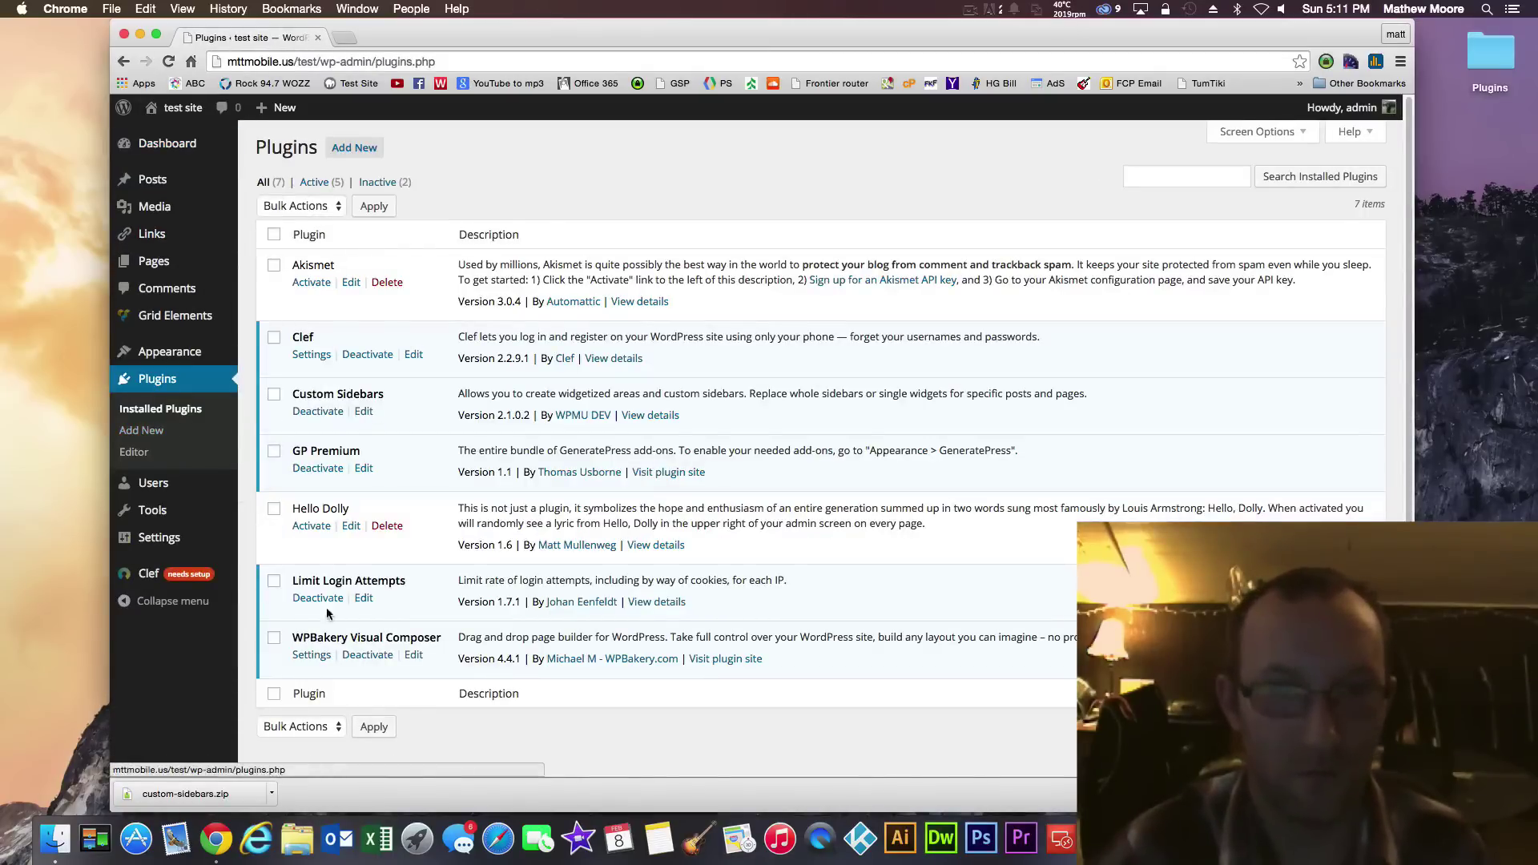
{"action": "left_click", "coordinate": [309, 655]}
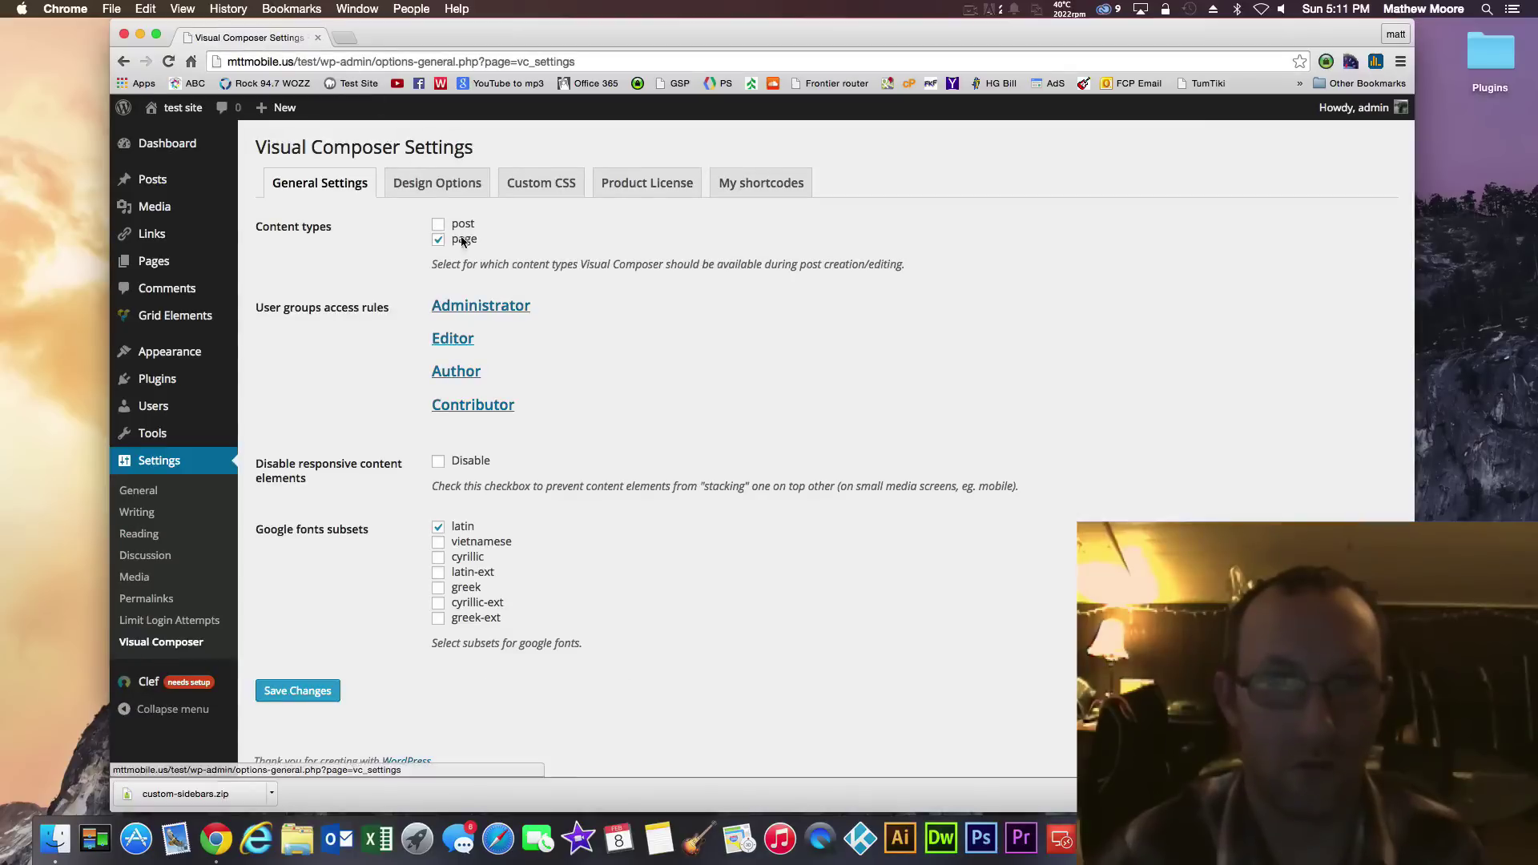
{"action": "left_click", "coordinate": [309, 689]}
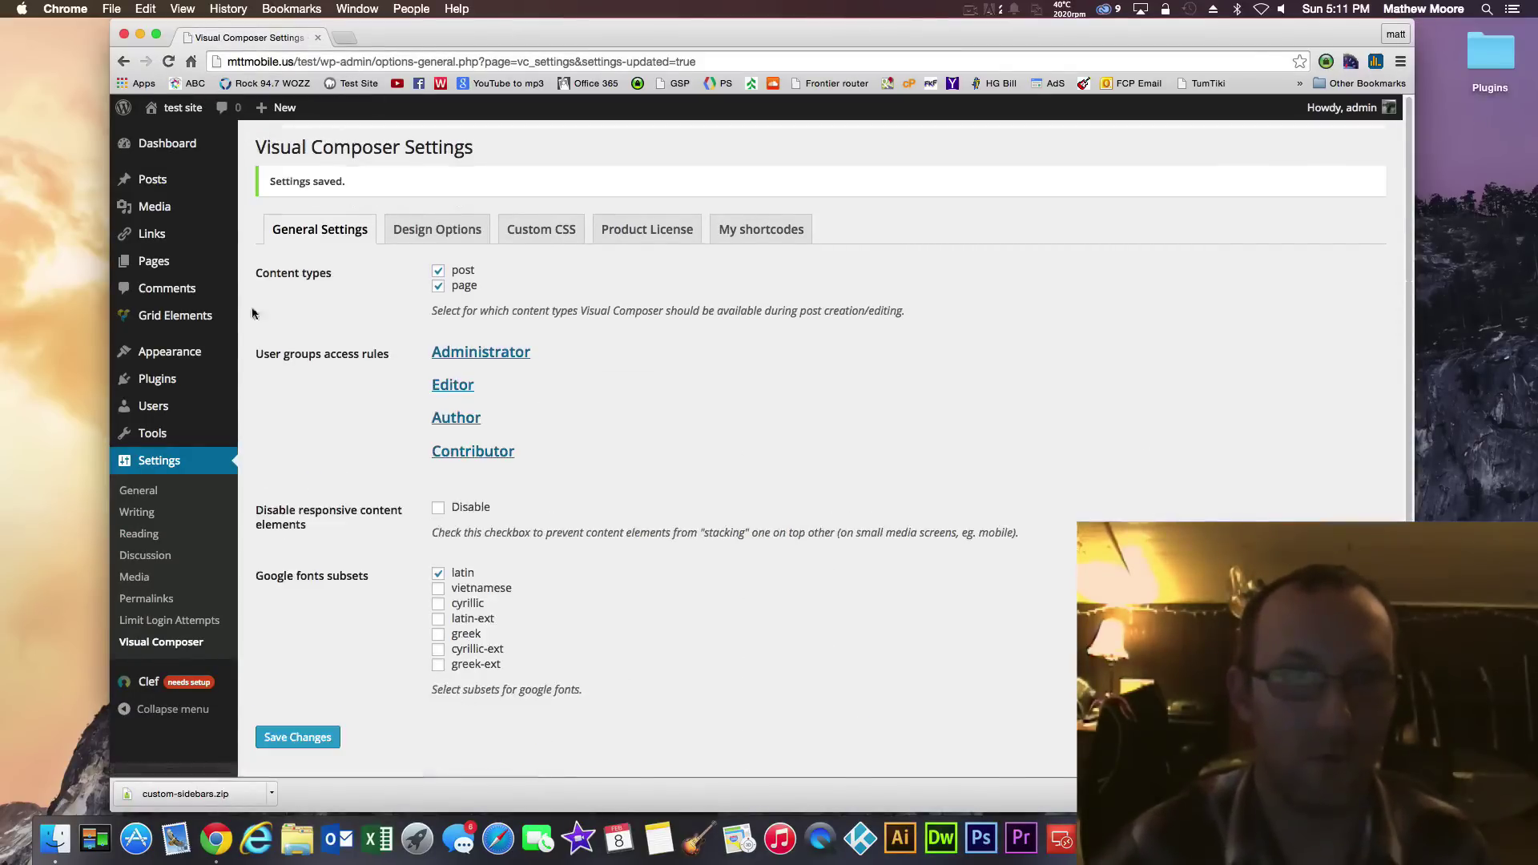
{"action": "left_click", "coordinate": [178, 142]}
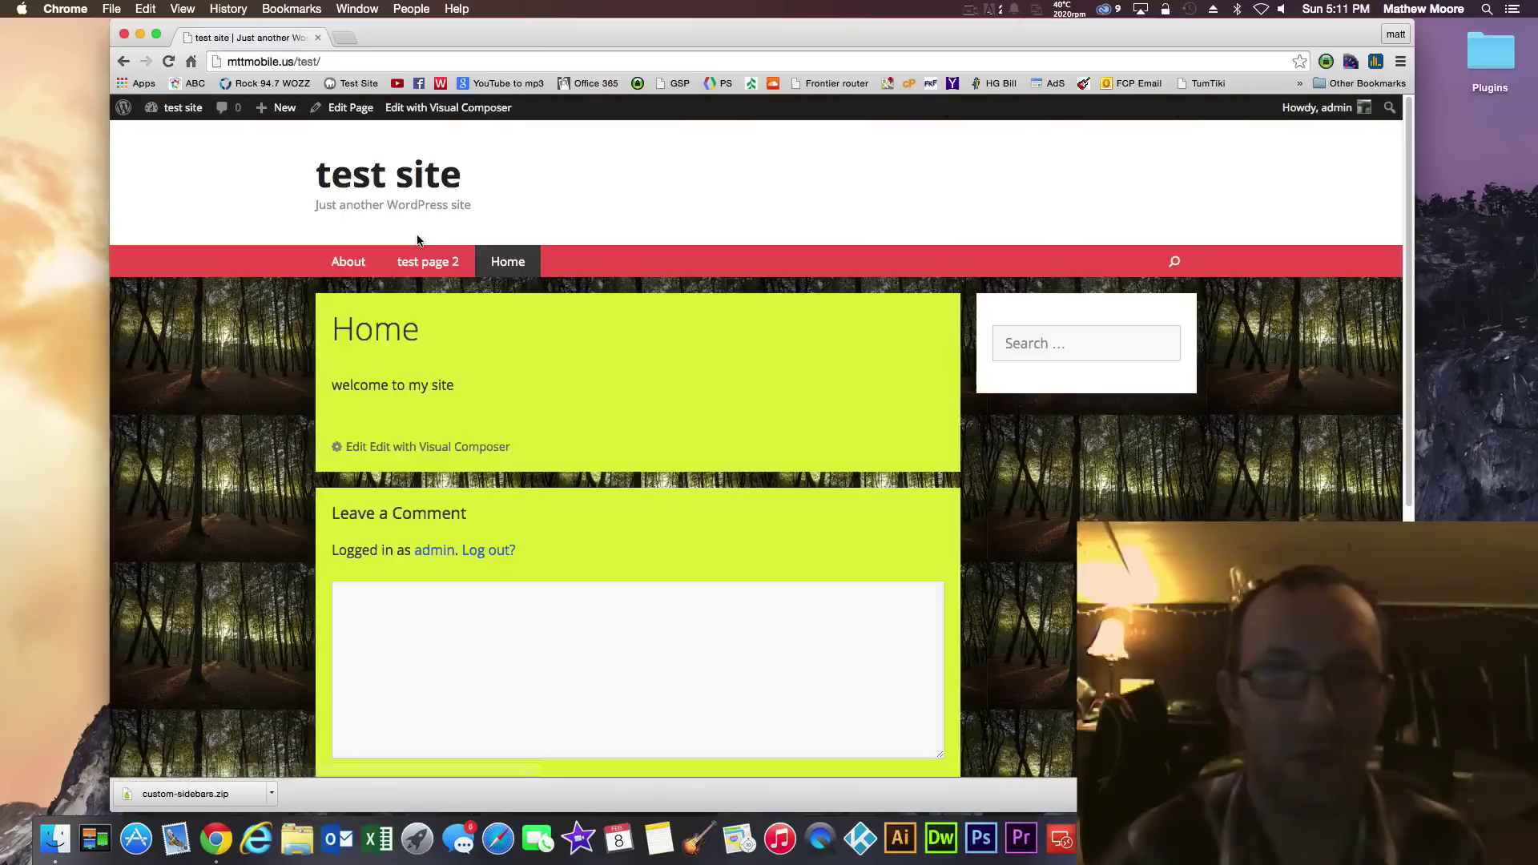
Open the Home page in the Visual Composer live editor and preview it at tablet and phone widths
{"action": "left_click", "coordinate": [450, 110]}
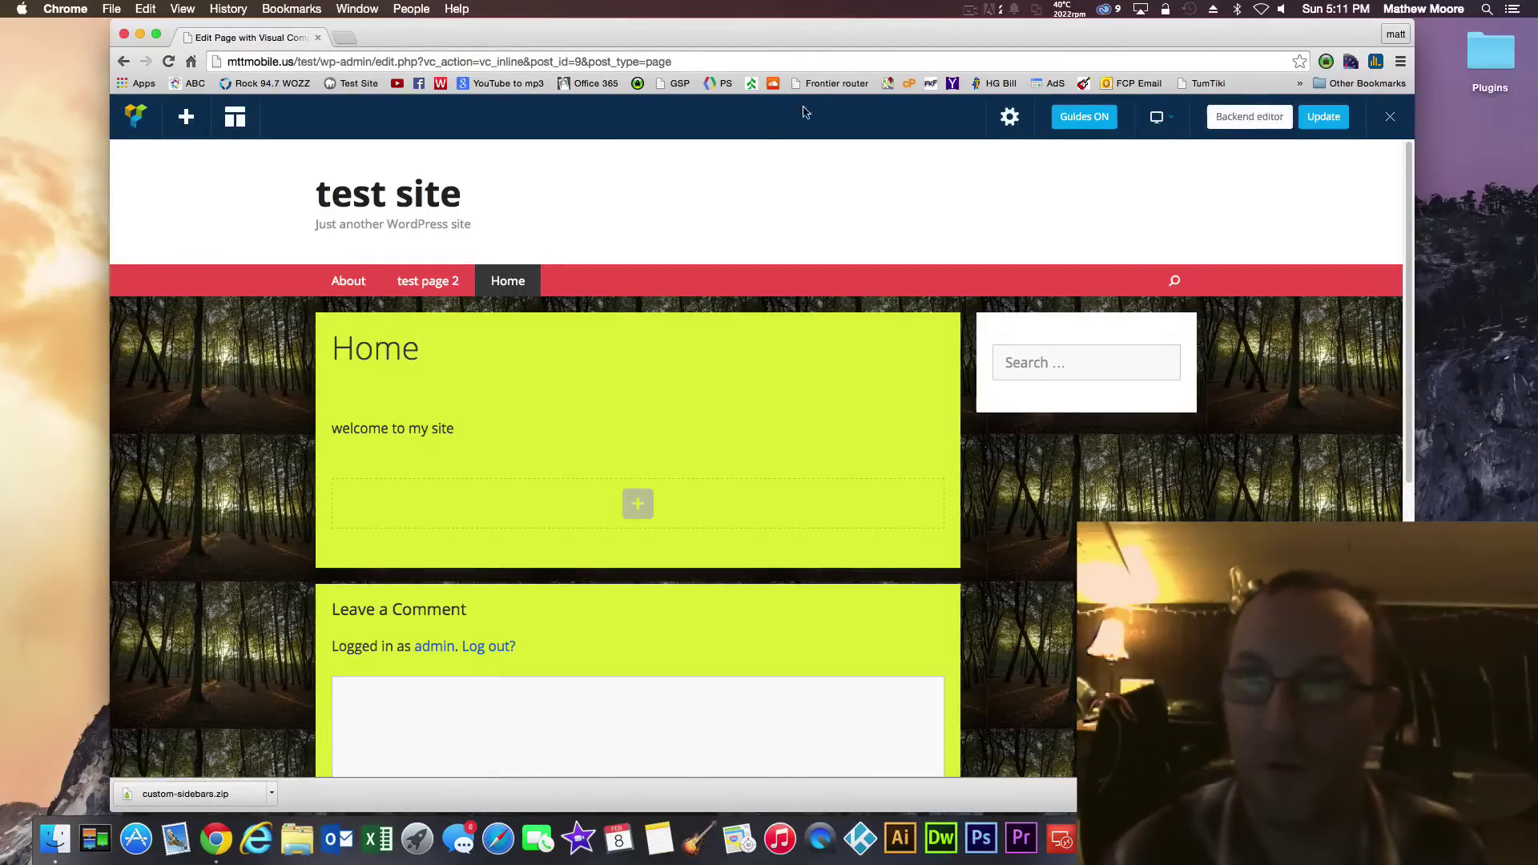
{"action": "mouse_move", "coordinate": [1155, 117]}
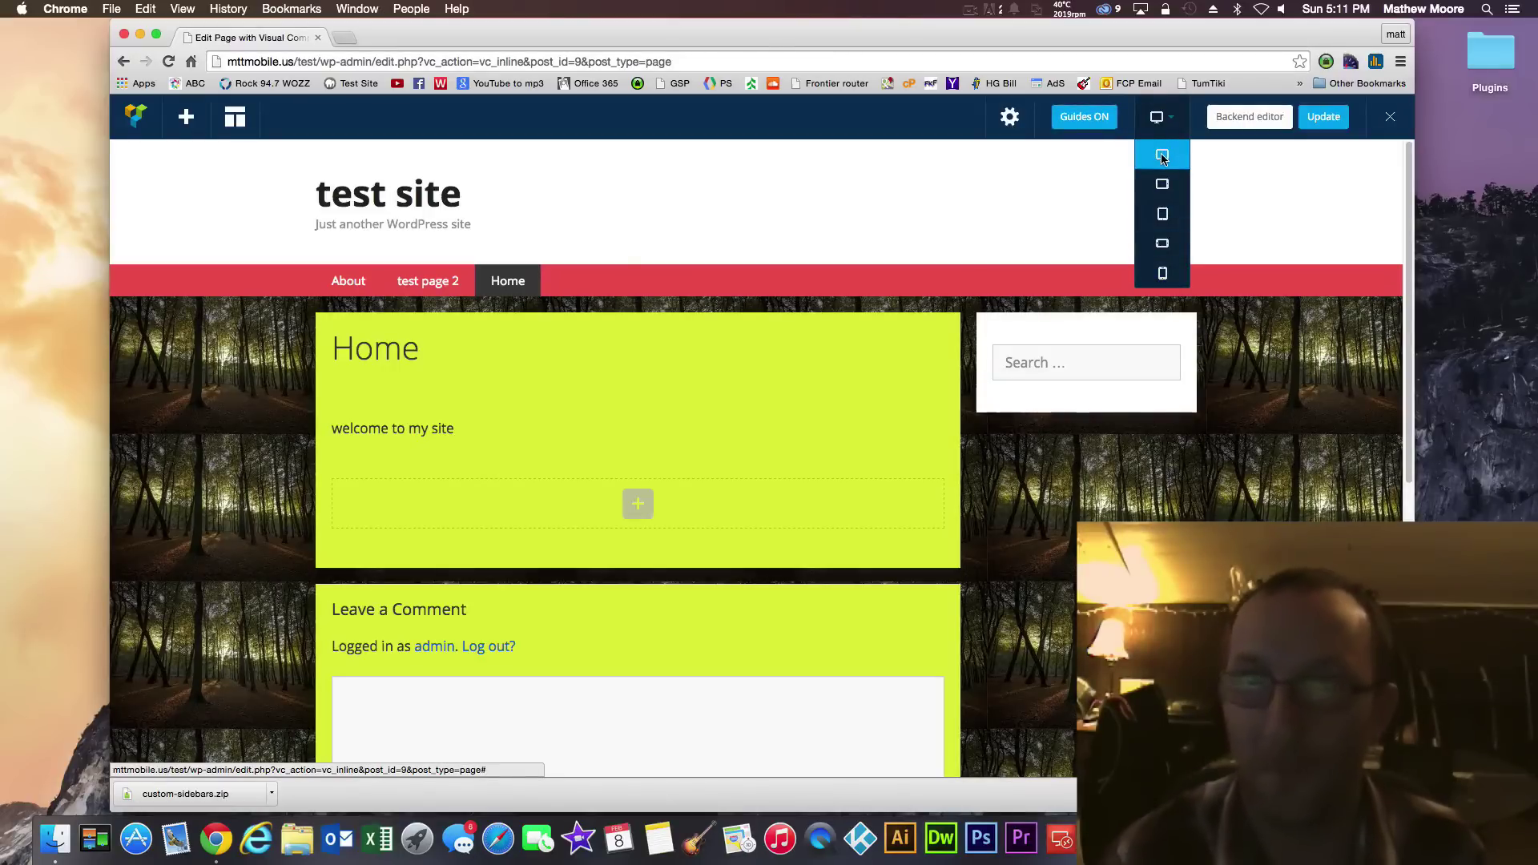
{"action": "left_click", "coordinate": [1162, 214]}
{"action": "left_click", "coordinate": [1163, 243]}
{"action": "left_click", "coordinate": [1162, 273]}
Expand and collapse the mobile menu at phone width, then return the preview to desktop width
{"action": "scroll", "coordinate": [781, 343], "scroll_direction": "down", "scroll_amount": 2}
{"action": "scroll", "coordinate": [781, 343], "scroll_direction": "up", "scroll_amount": 2}
{"action": "left_click", "coordinate": [741, 276]}
{"action": "left_click", "coordinate": [742, 276]}
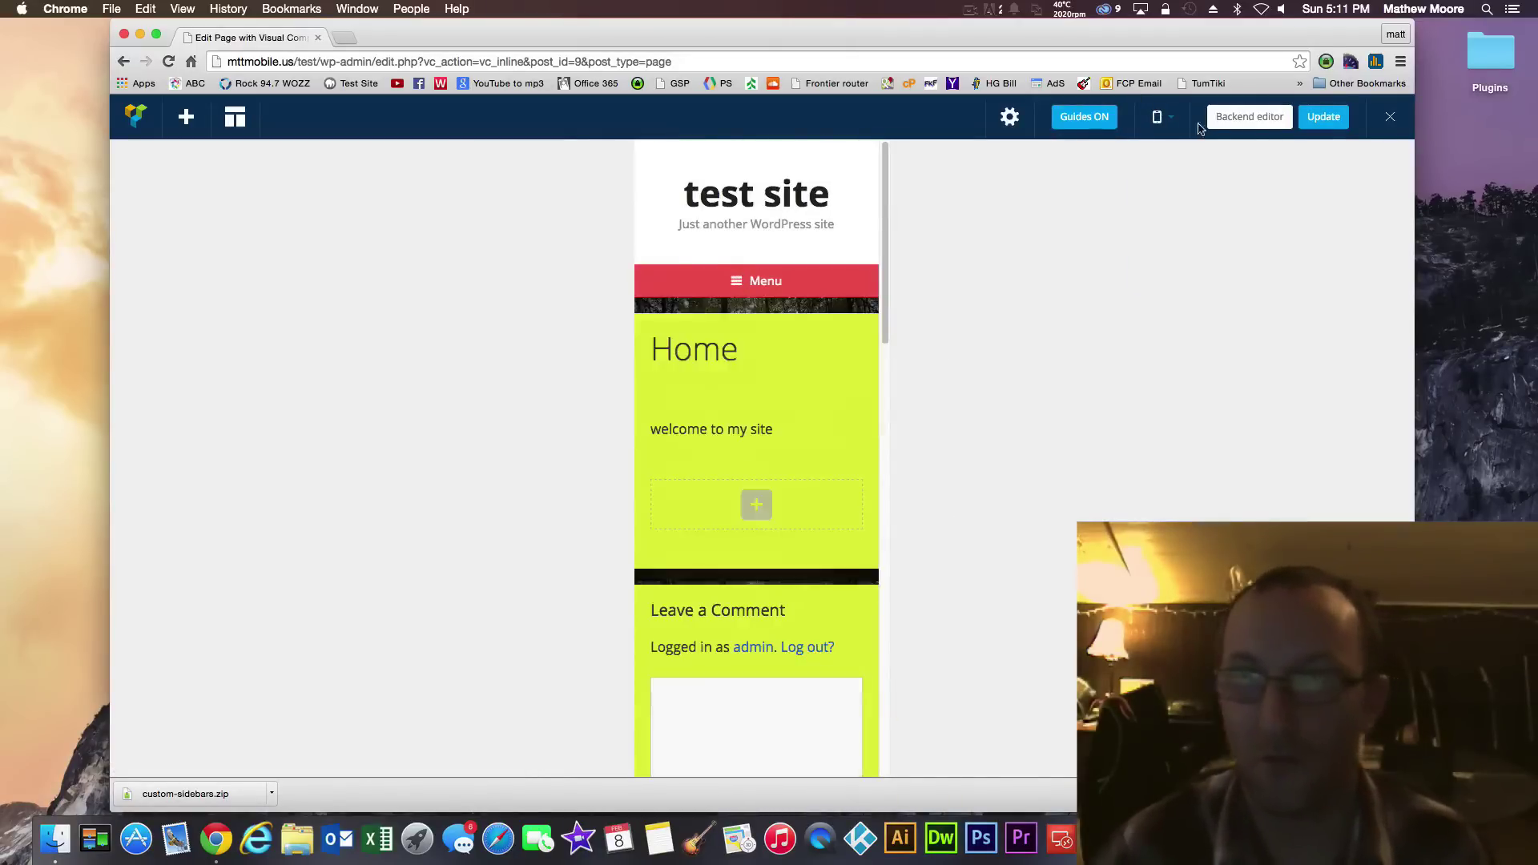
{"action": "left_click", "coordinate": [1156, 117]}
{"action": "left_click", "coordinate": [1161, 155]}
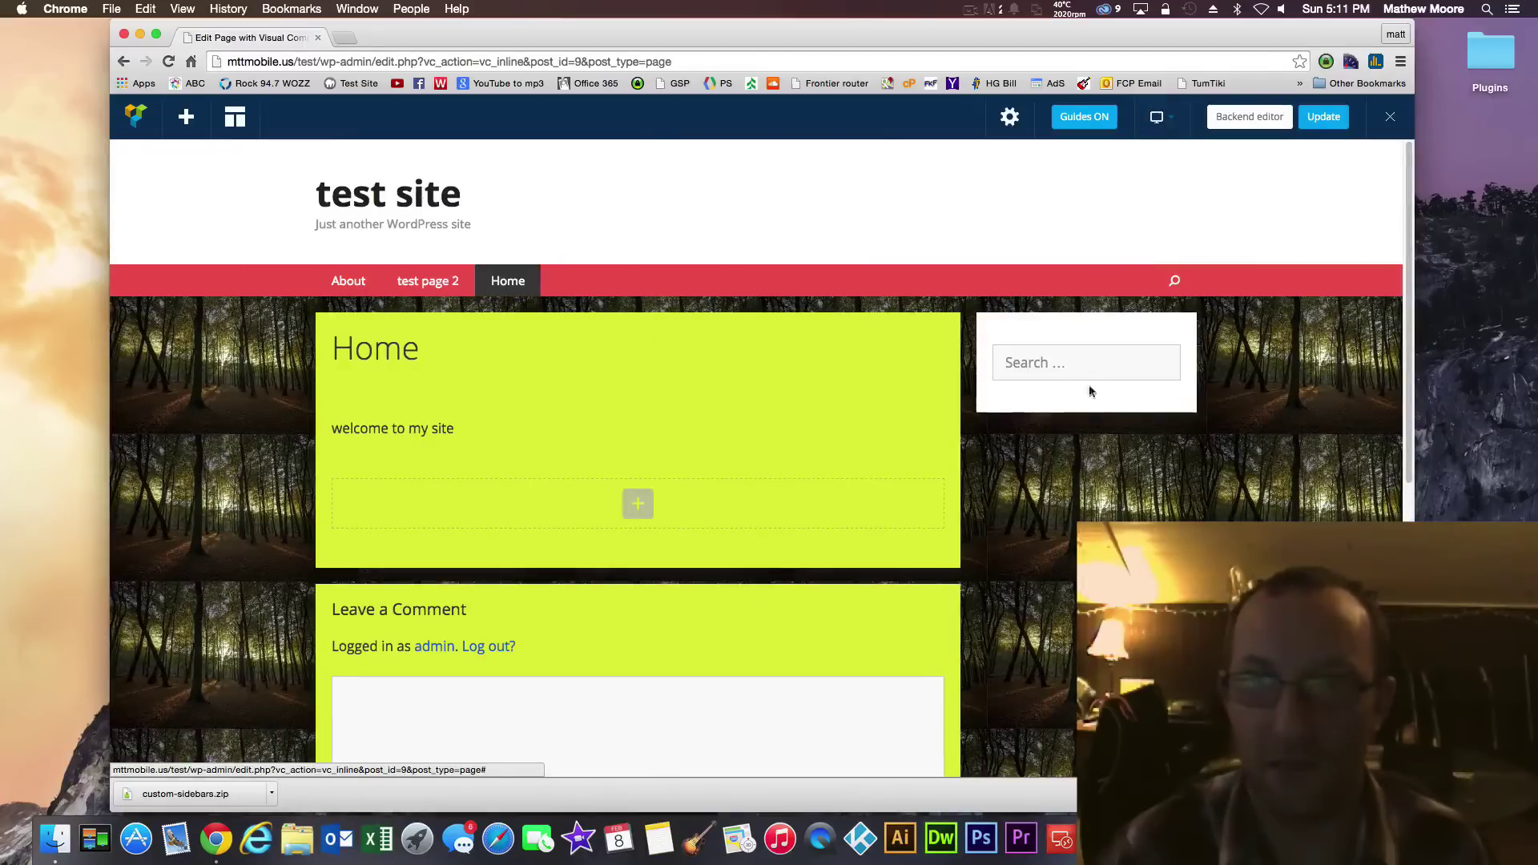
{"action": "left_click", "coordinate": [1059, 353]}
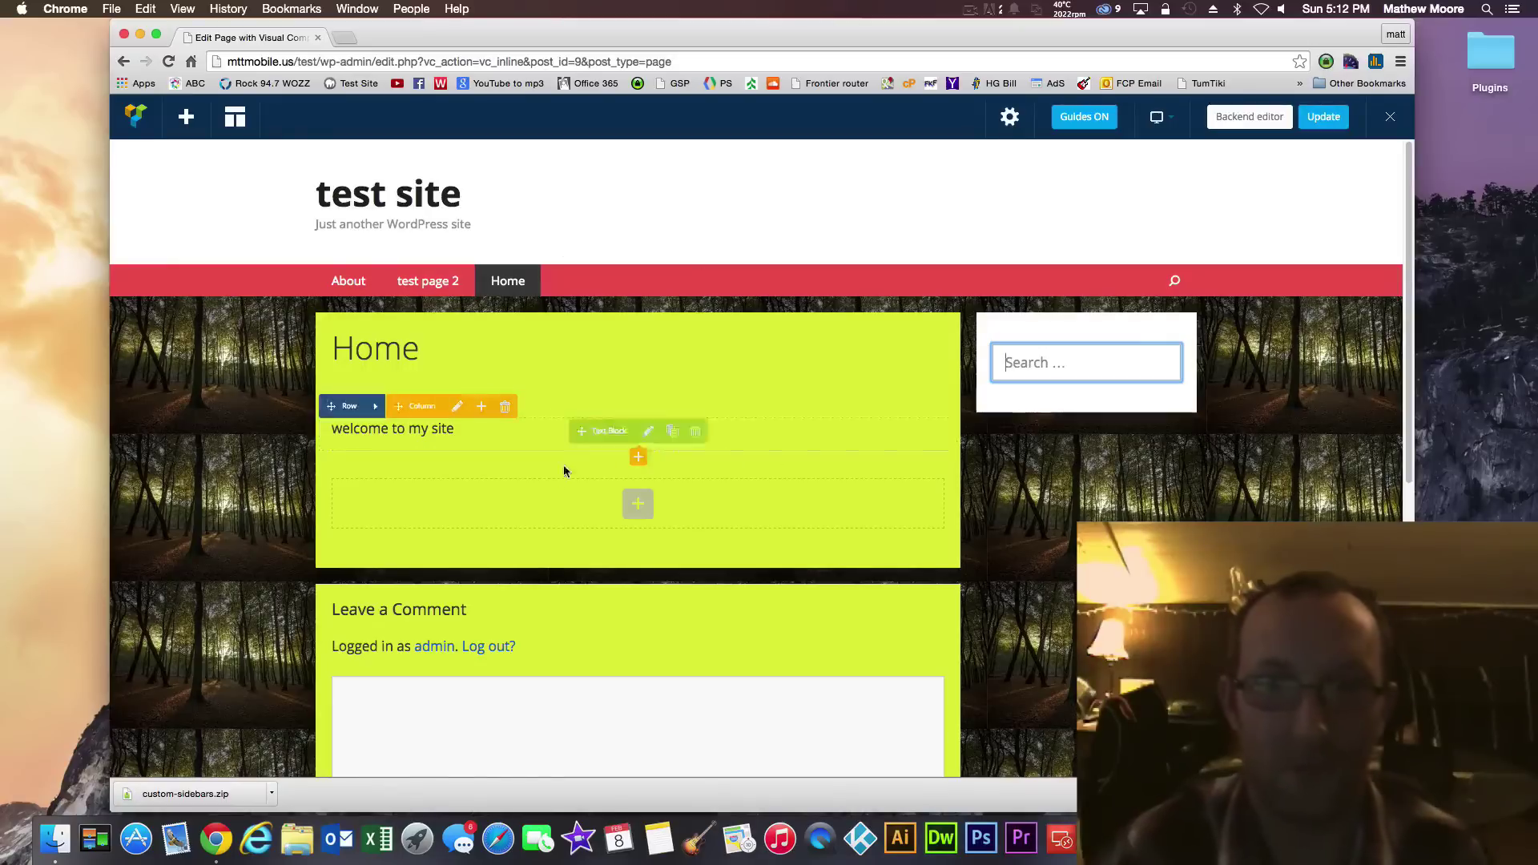
Insert a Widgetised Sidebar element into the empty column, set to Page 2 Sidebar, and save it
{"action": "left_click", "coordinate": [638, 504]}
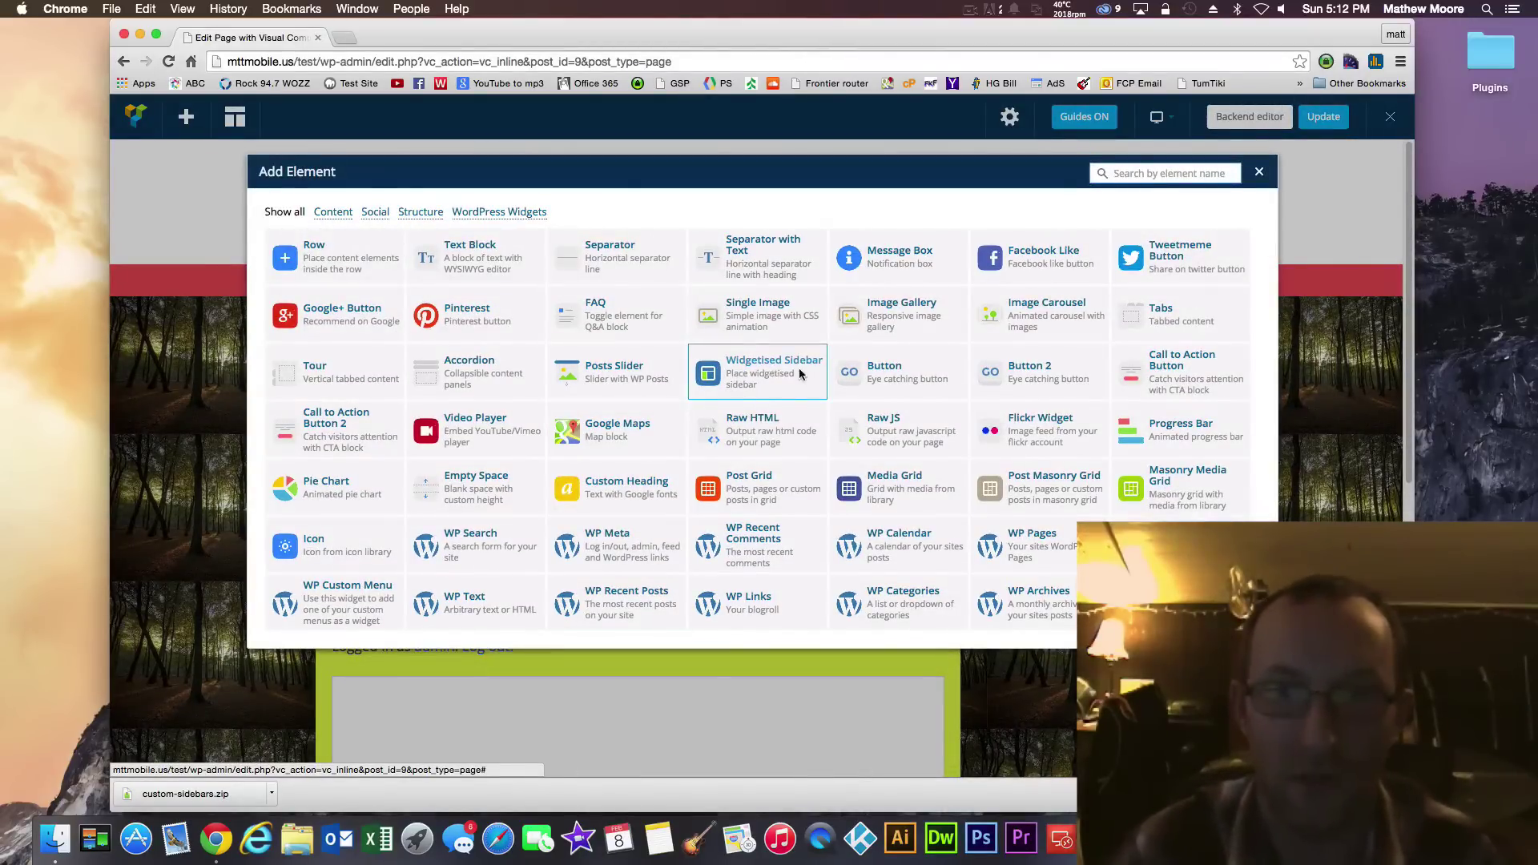
{"action": "left_click", "coordinate": [734, 371]}
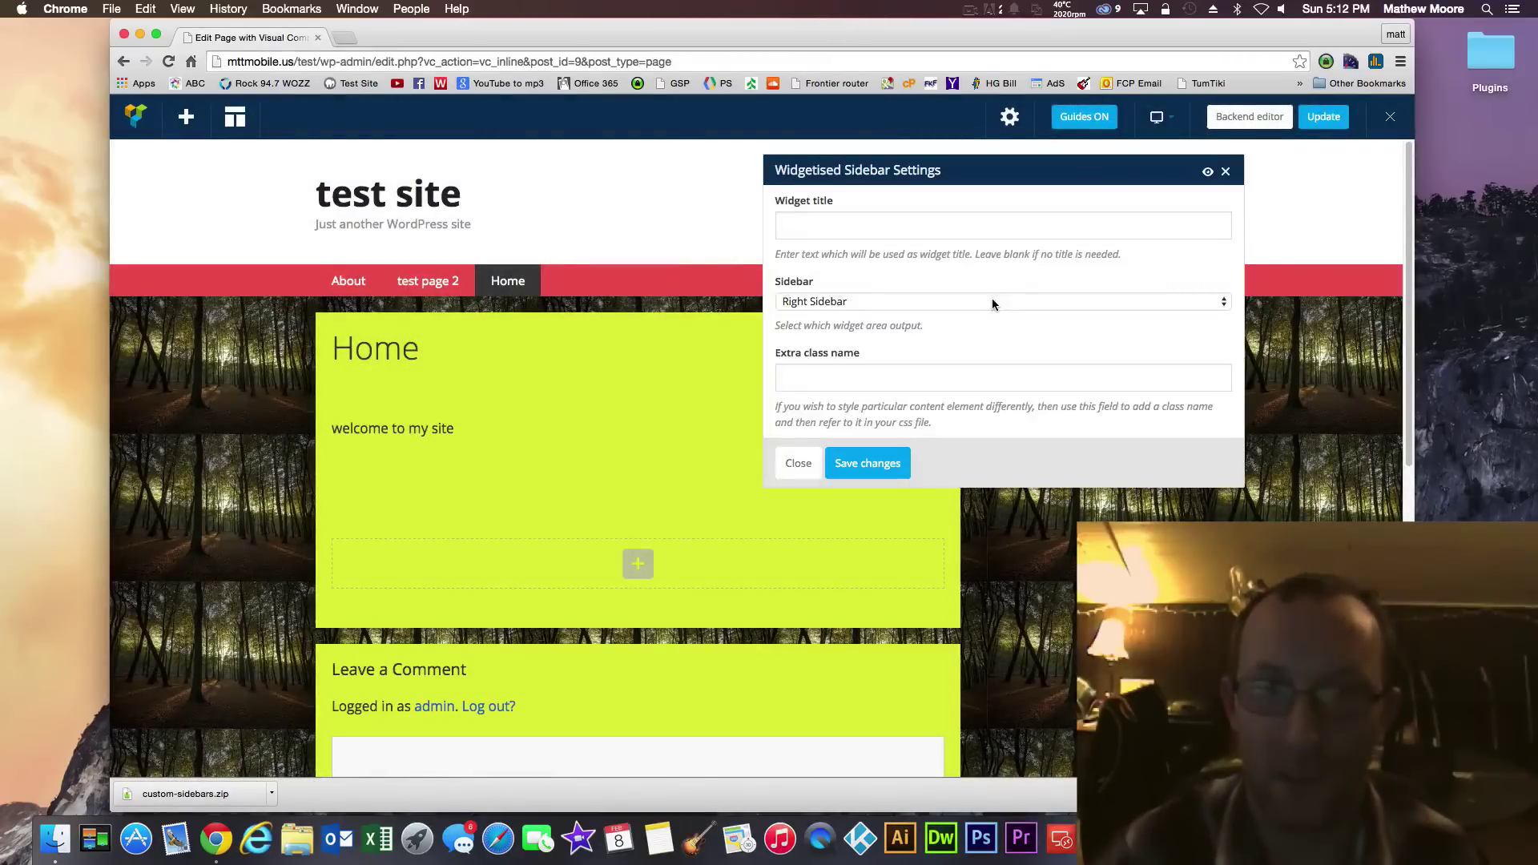
{"action": "left_click", "coordinate": [992, 301]}
{"action": "left_click", "coordinate": [844, 431]}
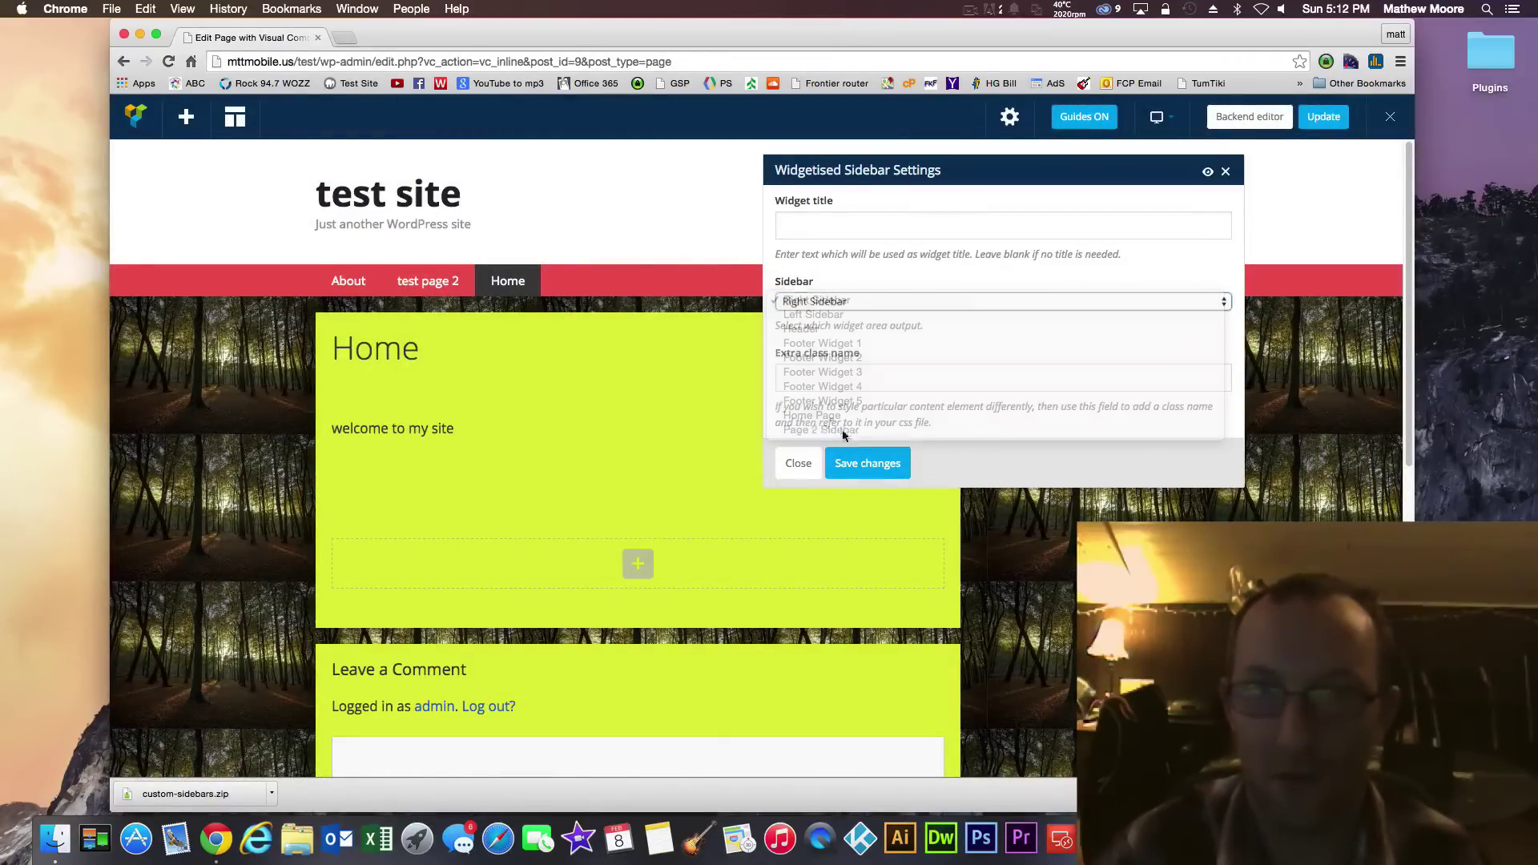
{"action": "left_click", "coordinate": [868, 462]}
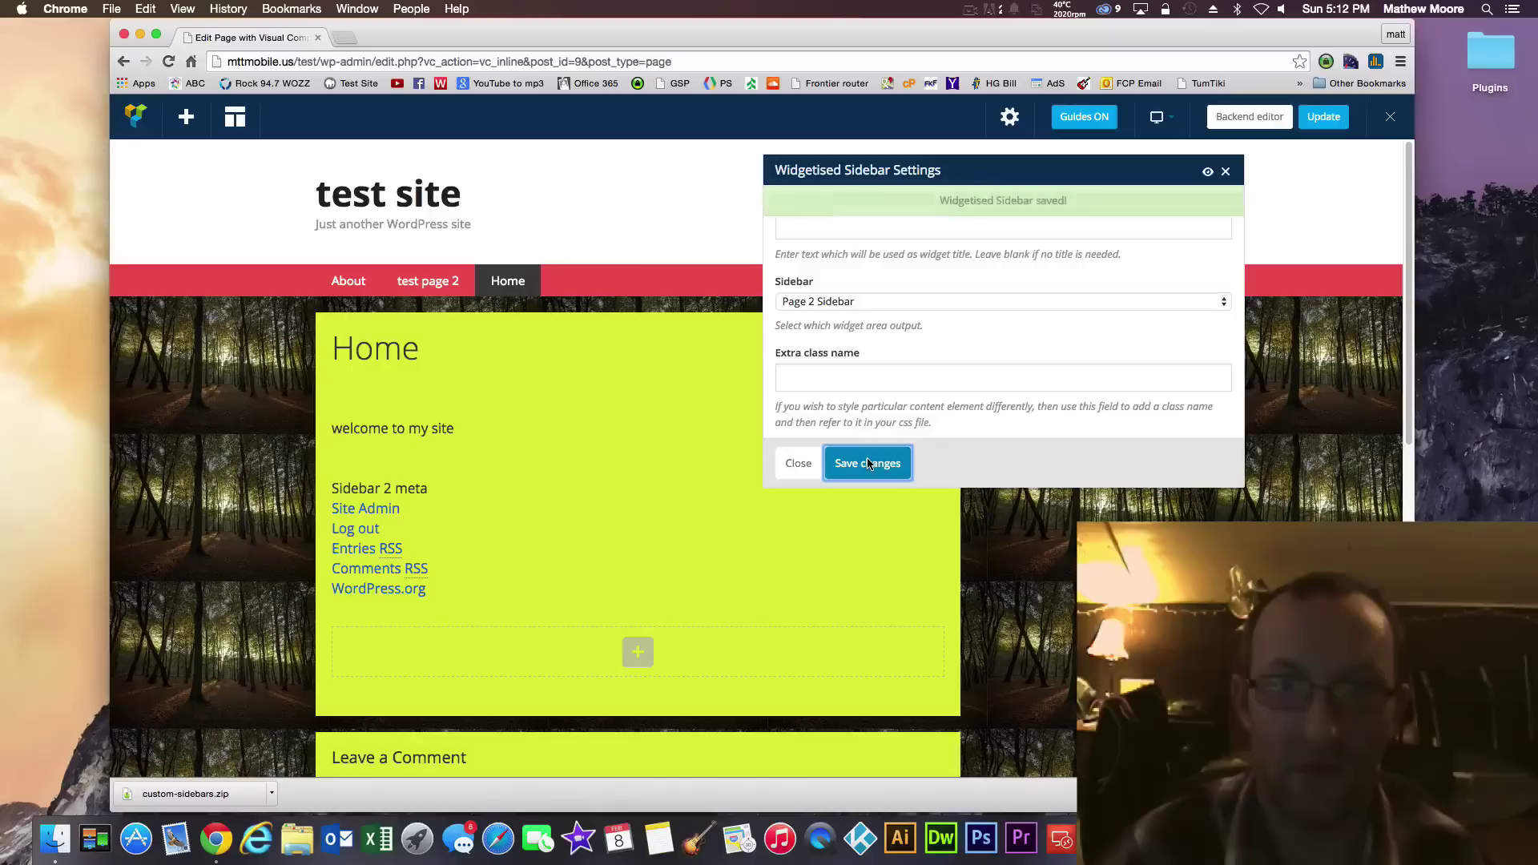
{"action": "left_click", "coordinate": [796, 462]}
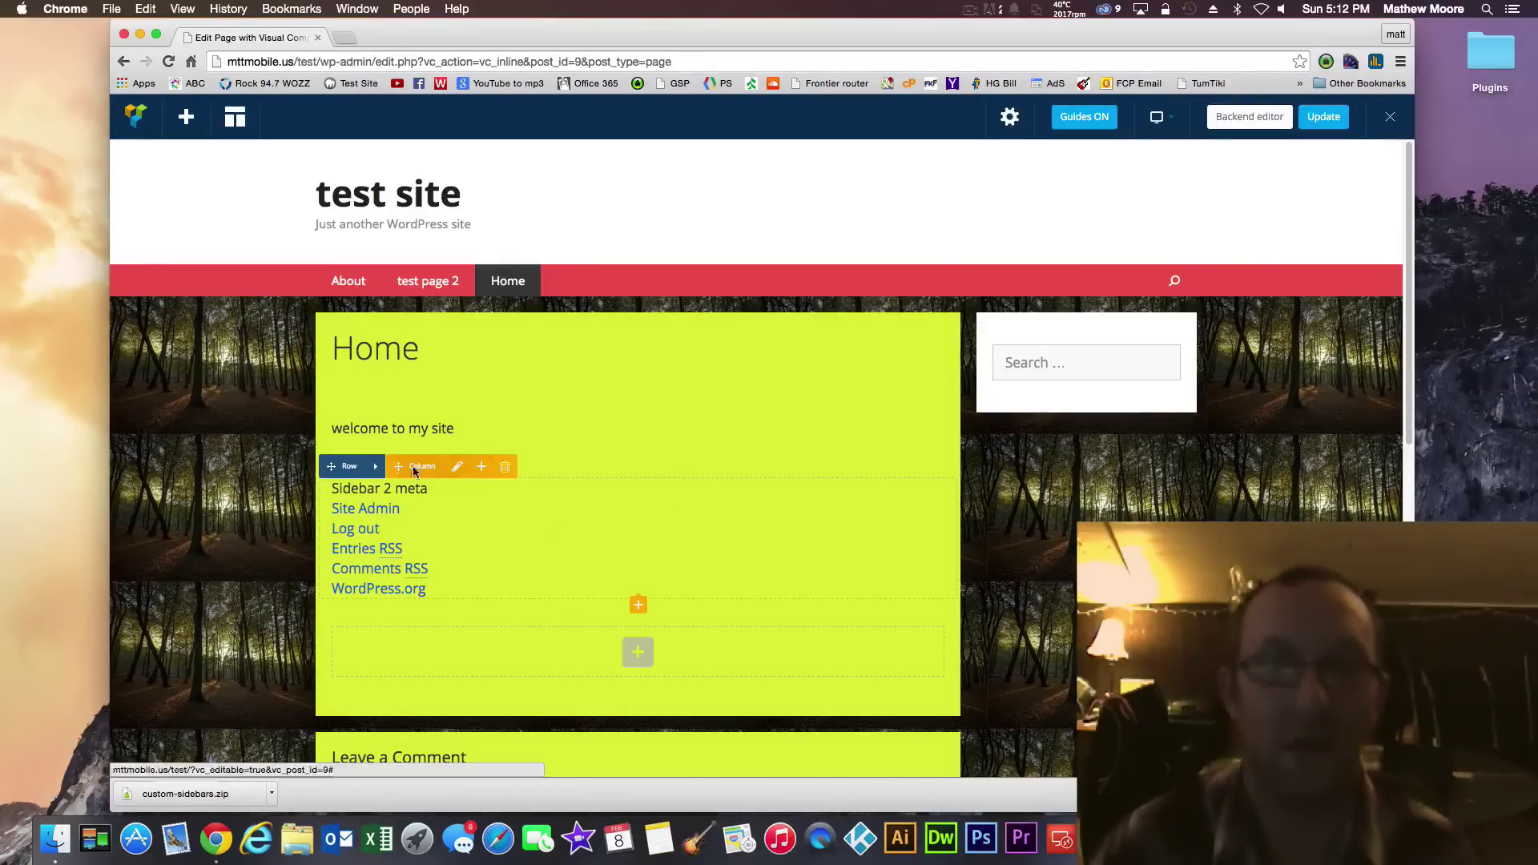
Change the row to a 2/3 + 1/3 column layout and drag the Widgetised Sidebar into the right column
{"action": "mouse_move", "coordinate": [377, 470]}
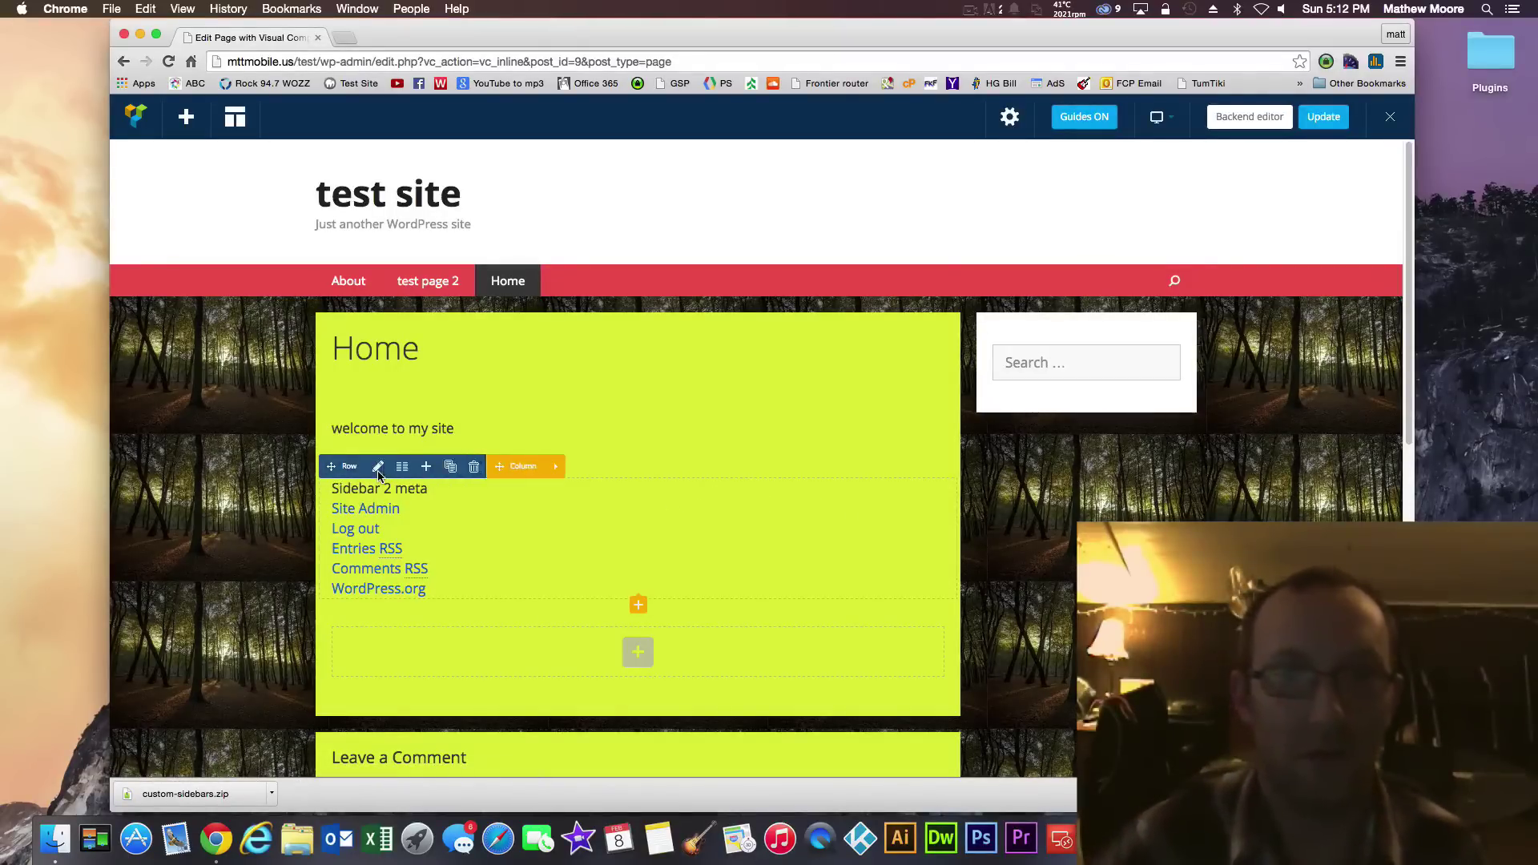
{"action": "left_click", "coordinate": [402, 468]}
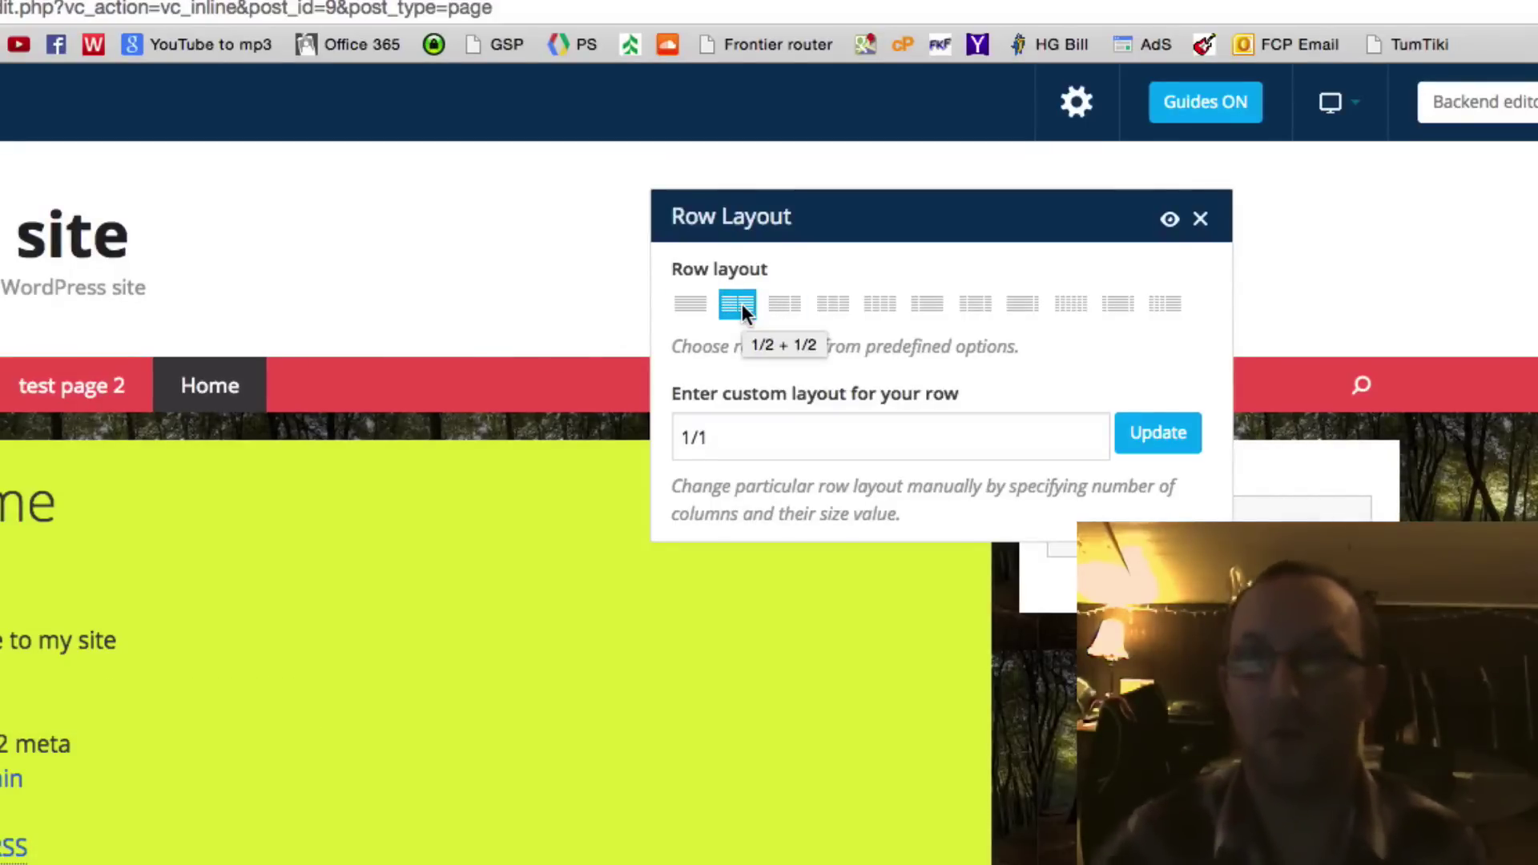
{"action": "left_click", "coordinate": [792, 302]}
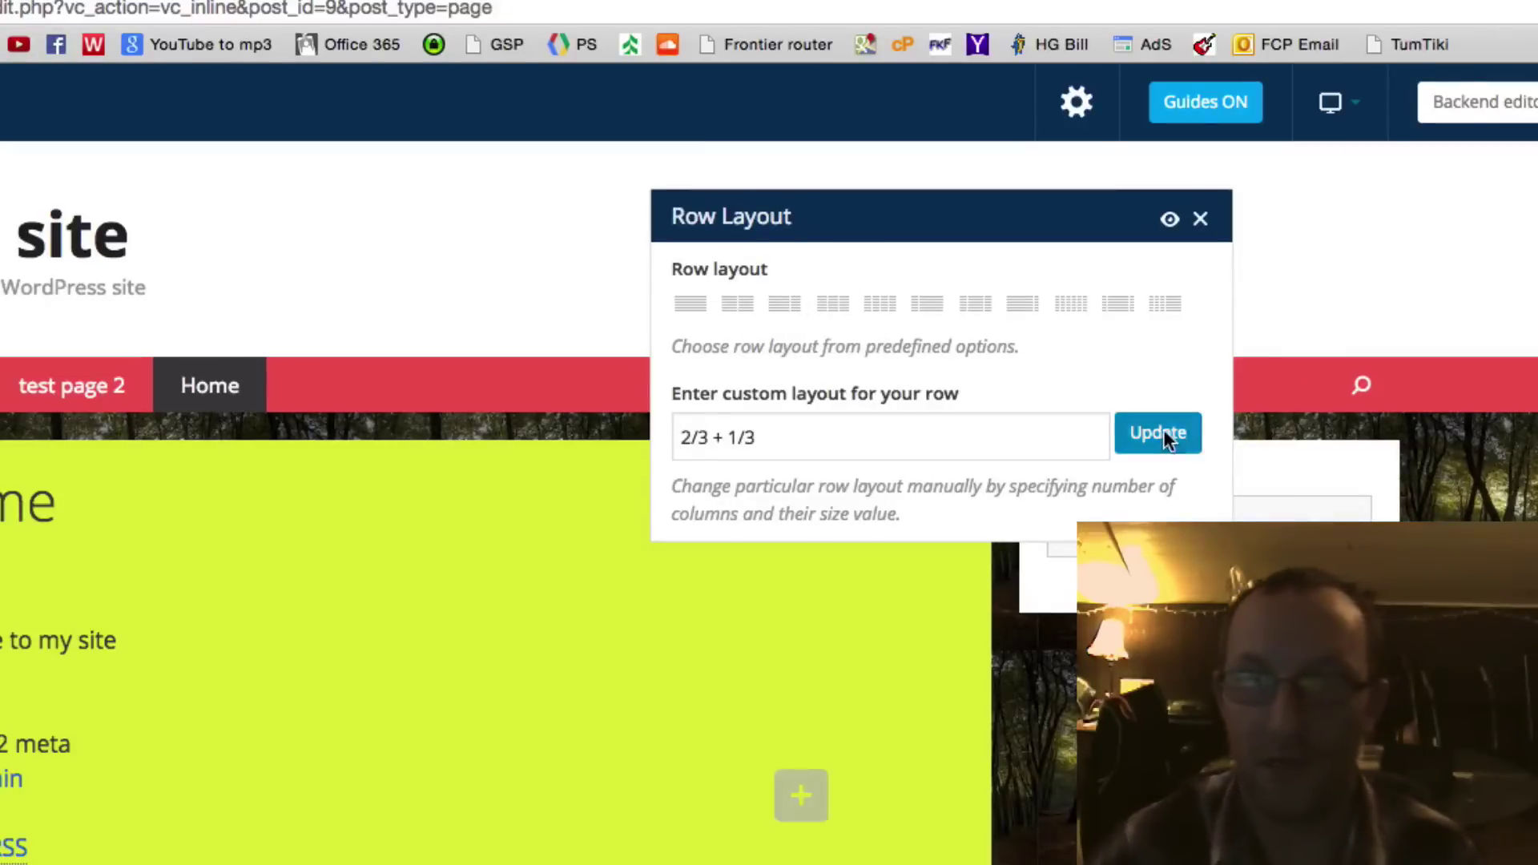
{"action": "left_click", "coordinate": [1200, 218]}
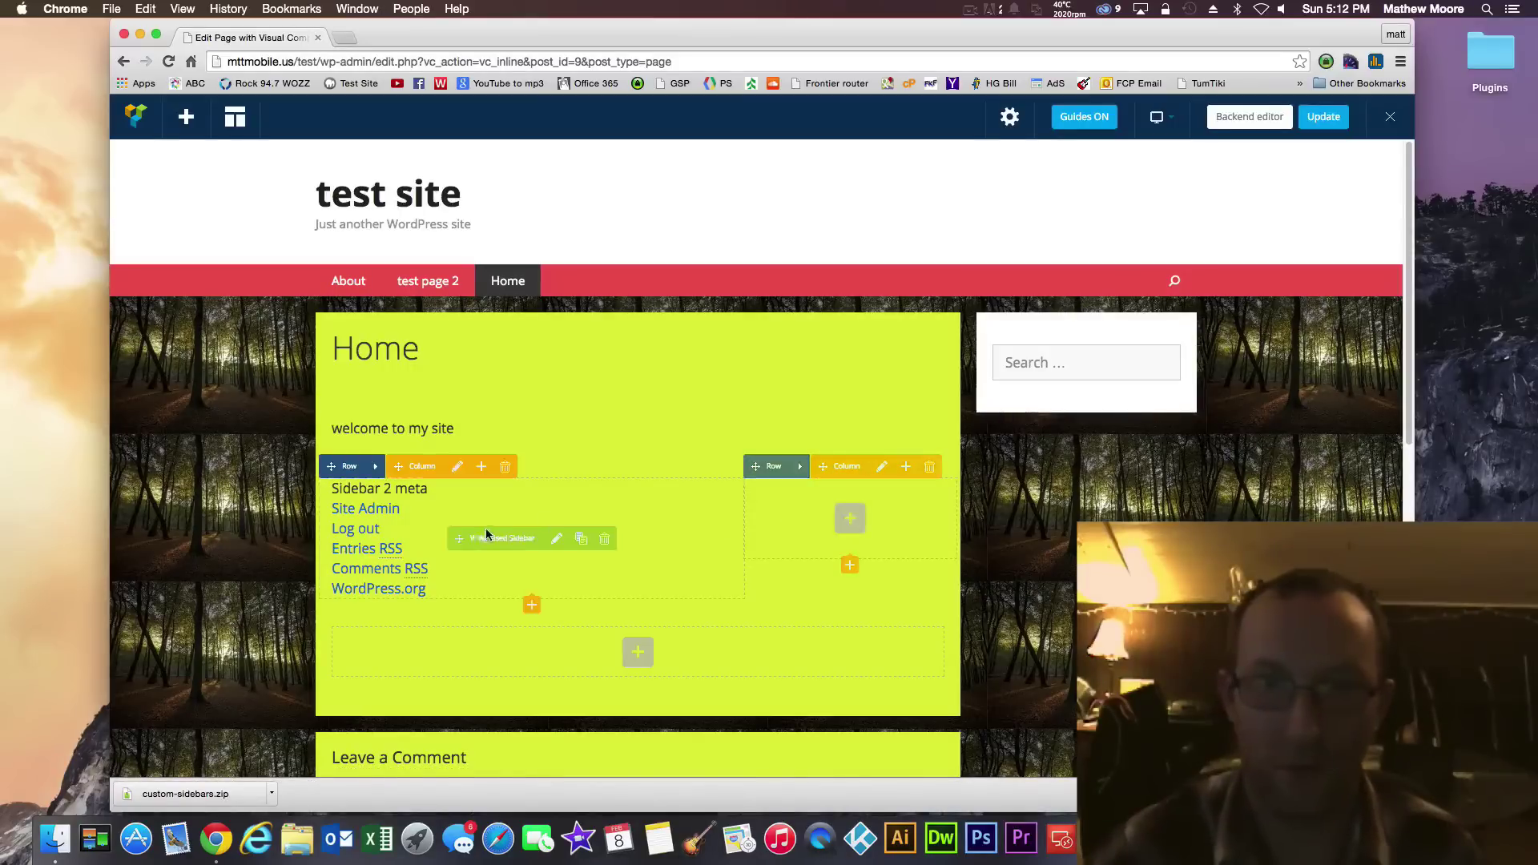
{"action": "left_click_drag", "start_coordinate": [481, 547], "coordinate": [817, 530]}
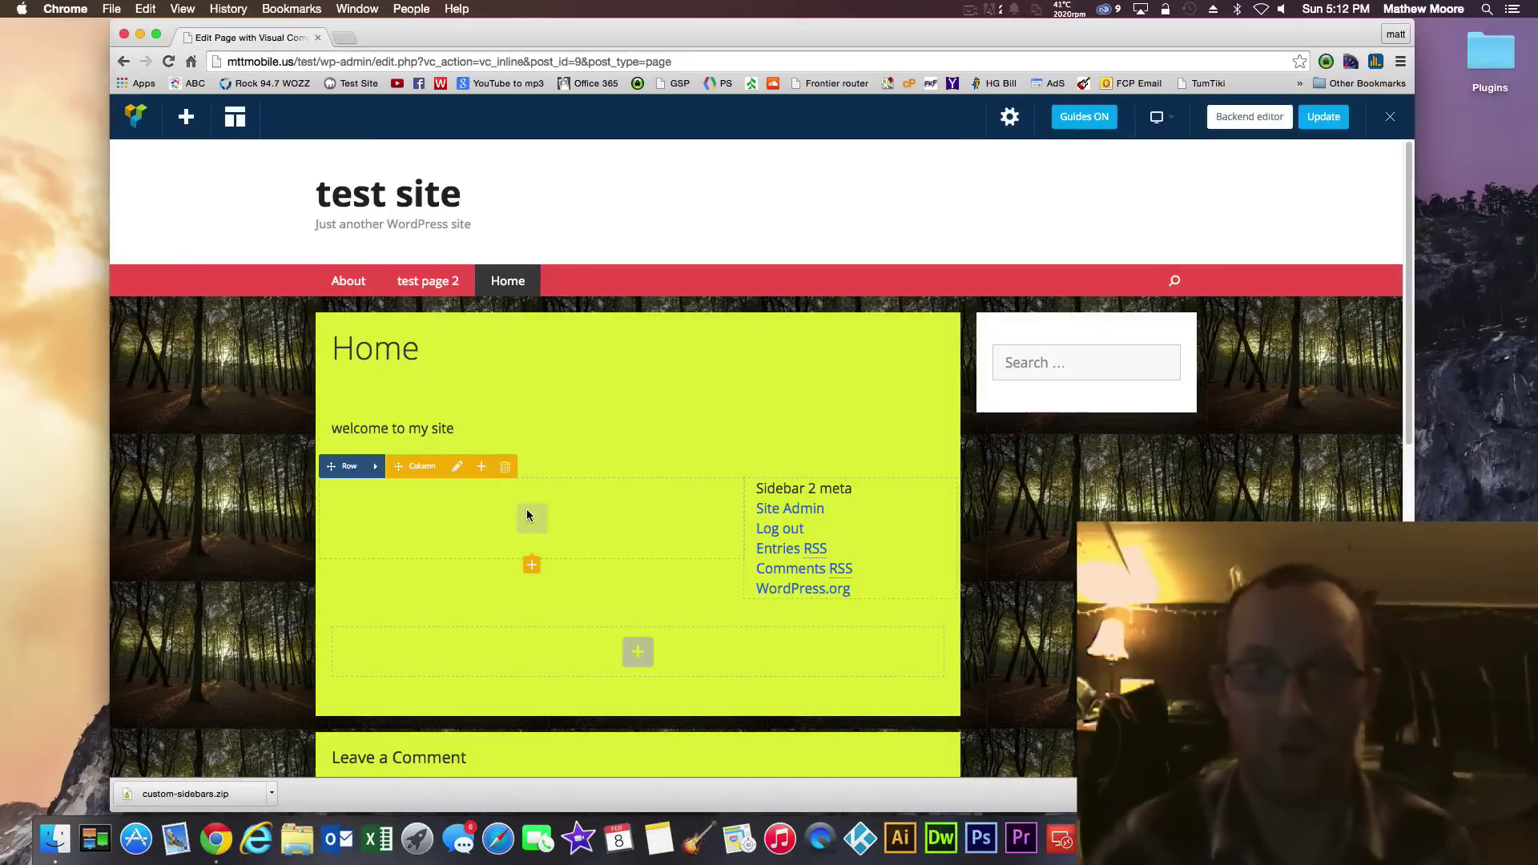
{"action": "left_click", "coordinate": [526, 510]}
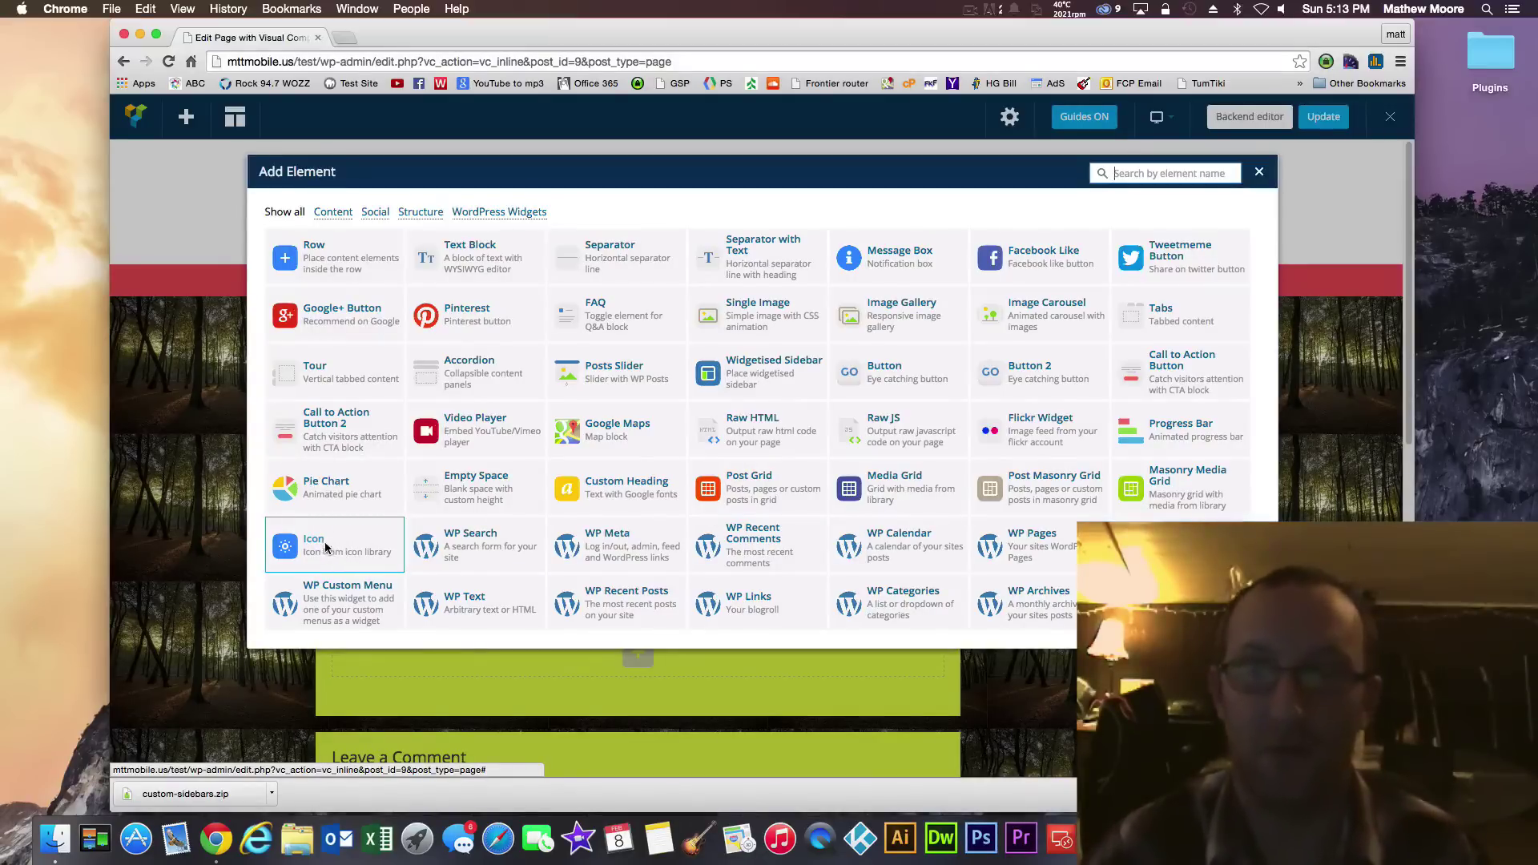
Insert a text block into the left column and give it an orange #dd9933 background colour
{"action": "left_click", "coordinate": [486, 256]}
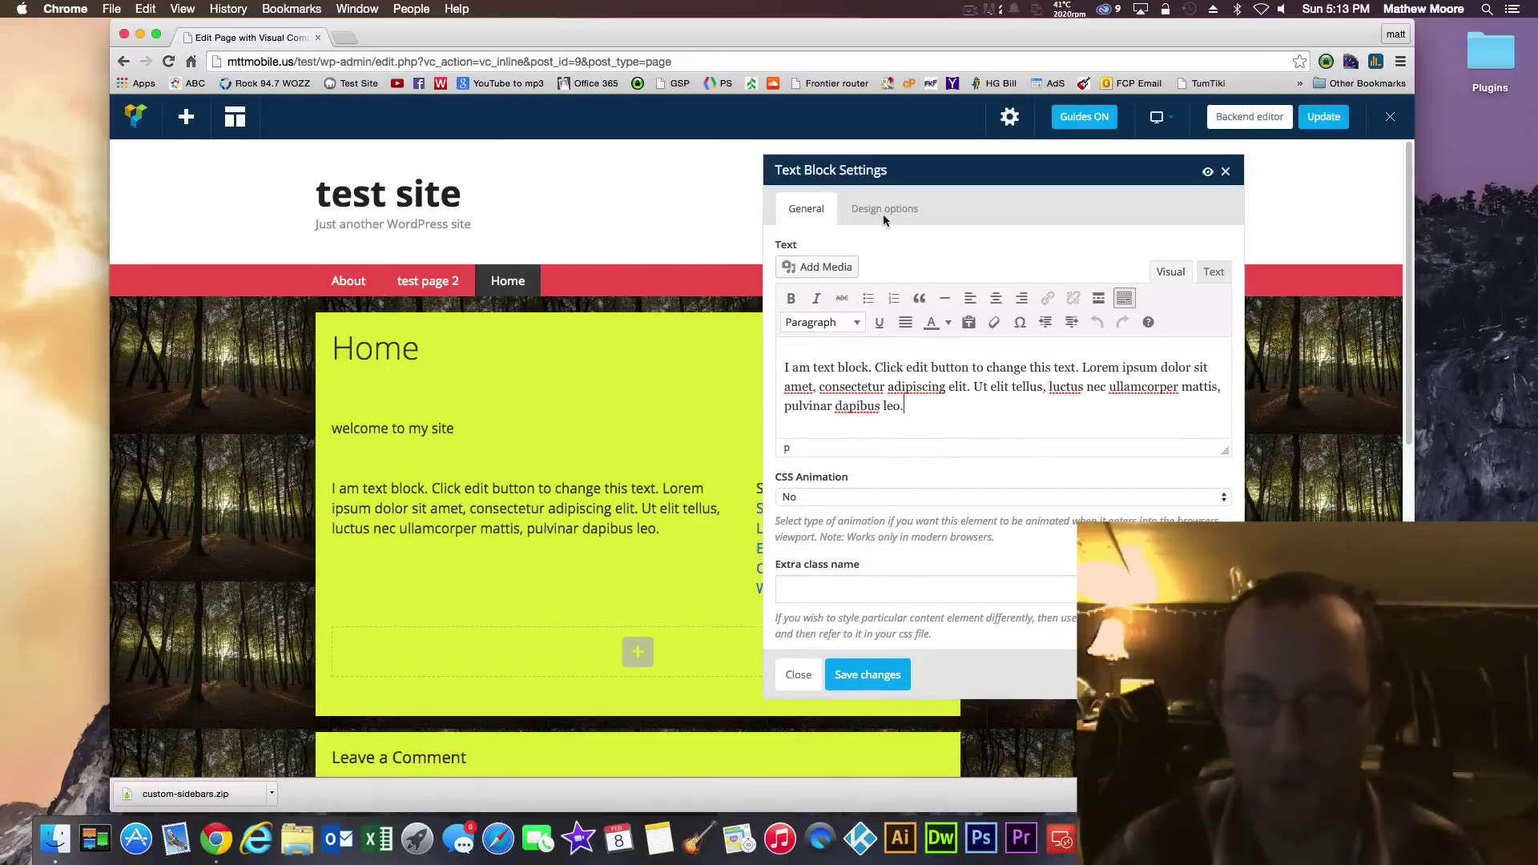
{"action": "left_click", "coordinate": [884, 212]}
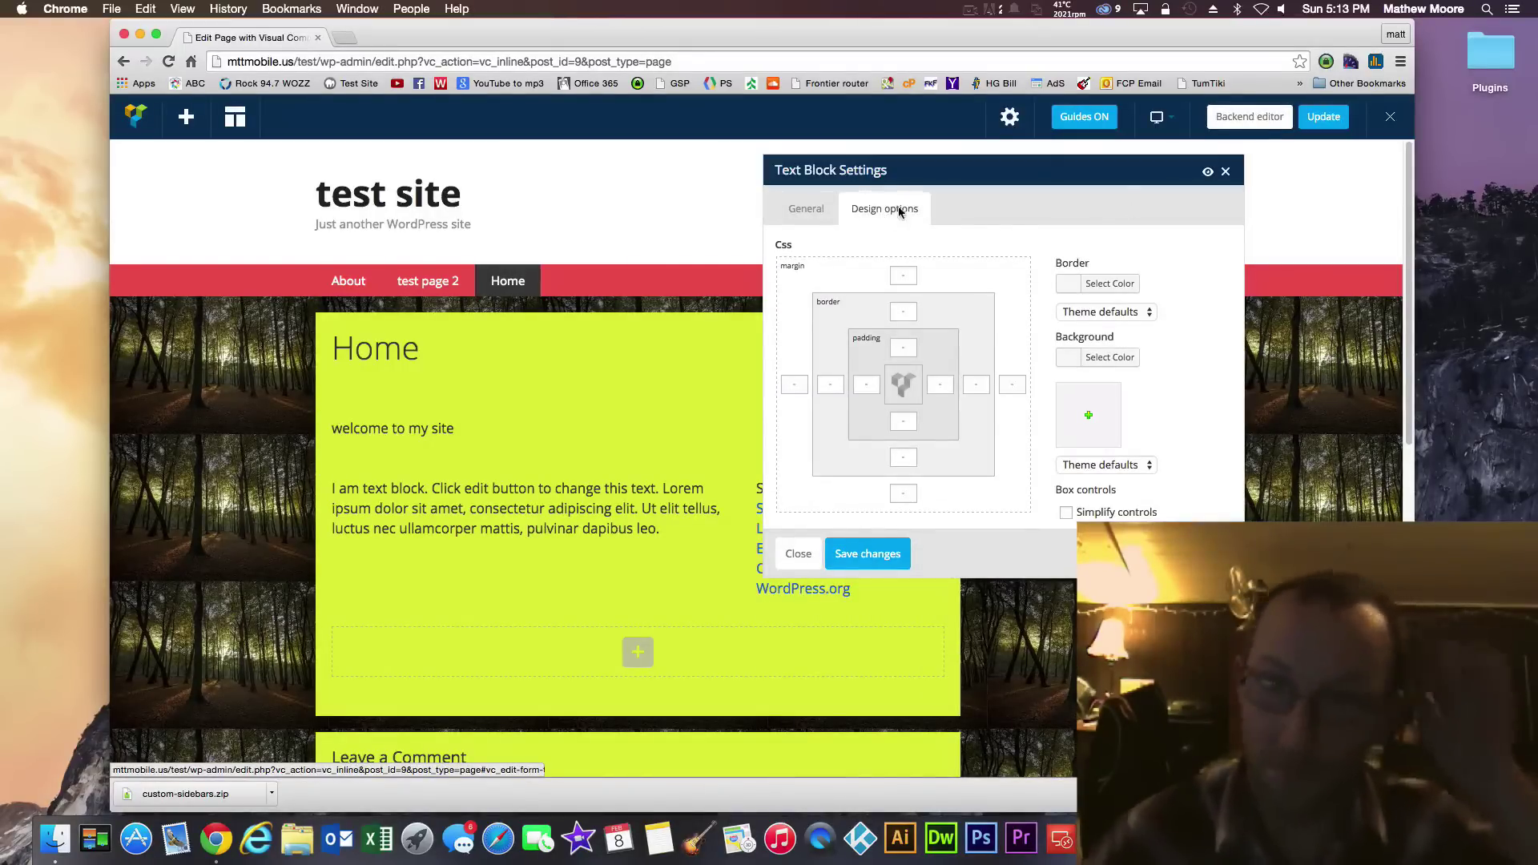
{"action": "left_click", "coordinate": [1110, 358]}
{"action": "scroll", "coordinate": [1194, 371], "scroll_direction": "down", "scroll_amount": 2}
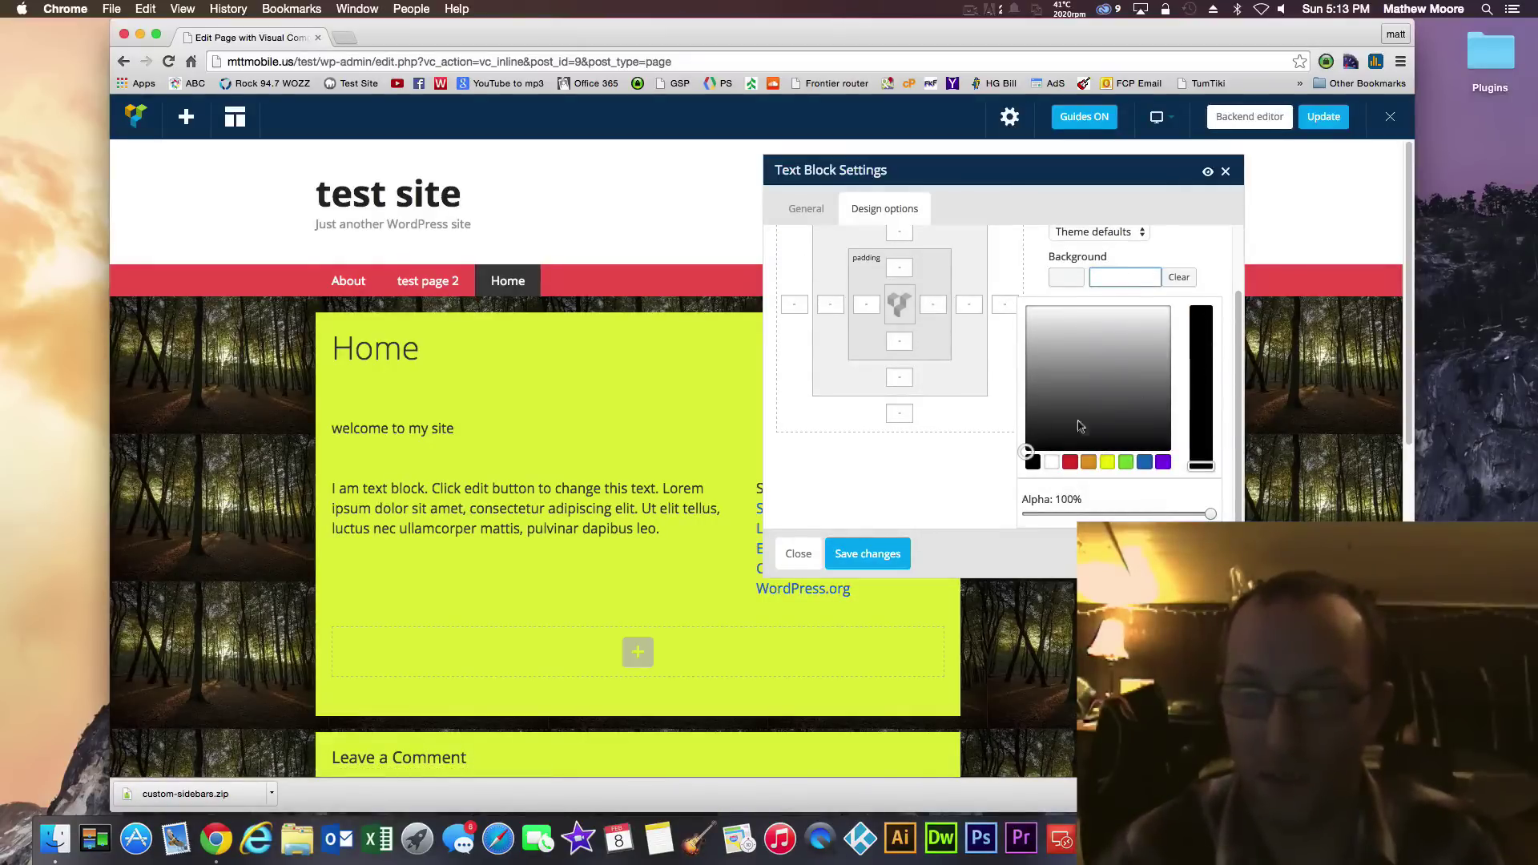
{"action": "left_click", "coordinate": [1087, 463]}
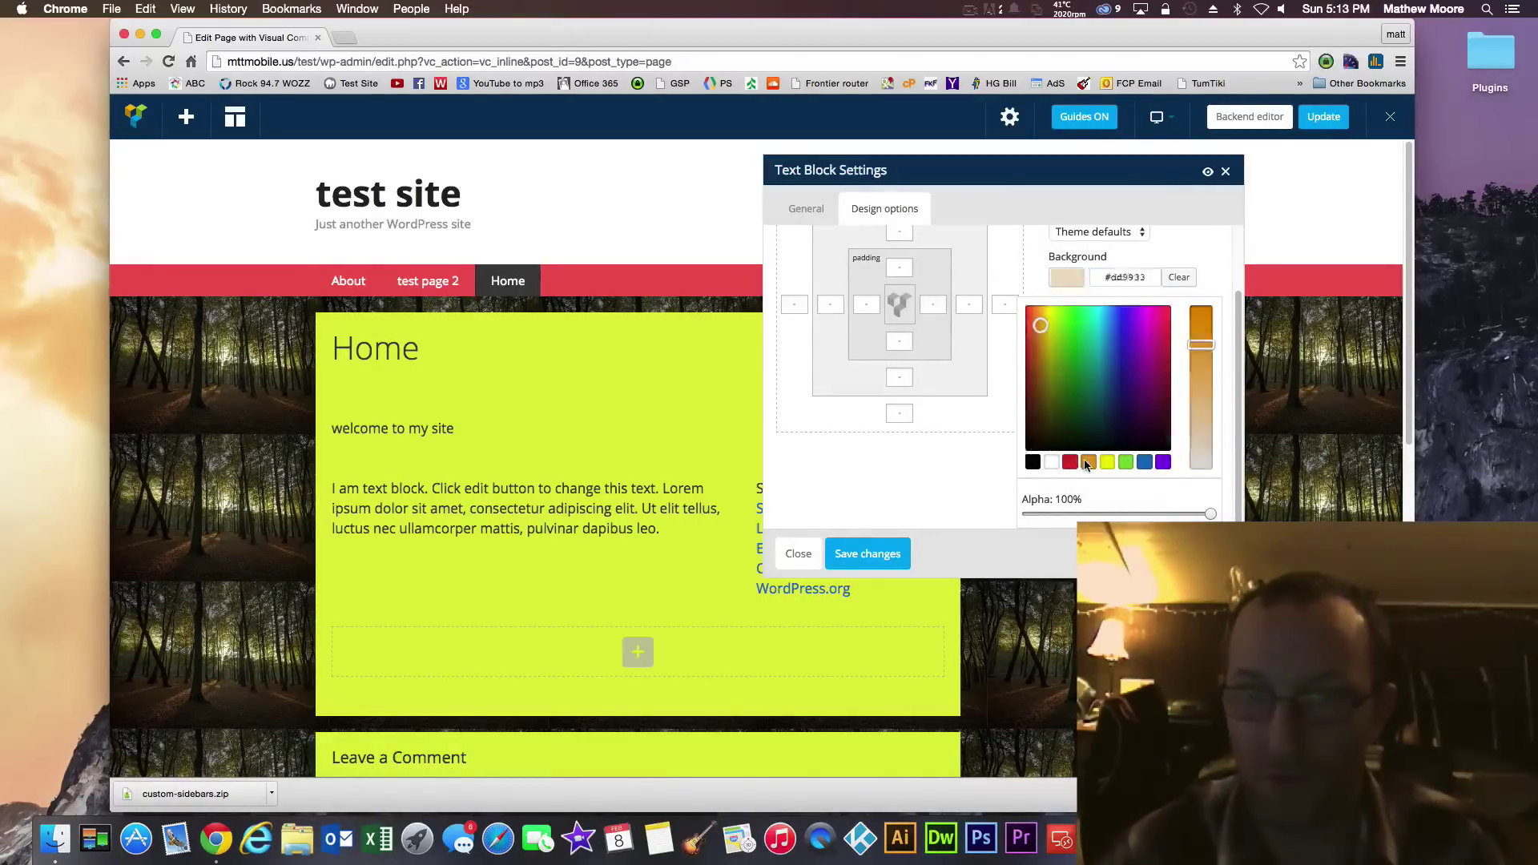
{"action": "left_click", "coordinate": [886, 553]}
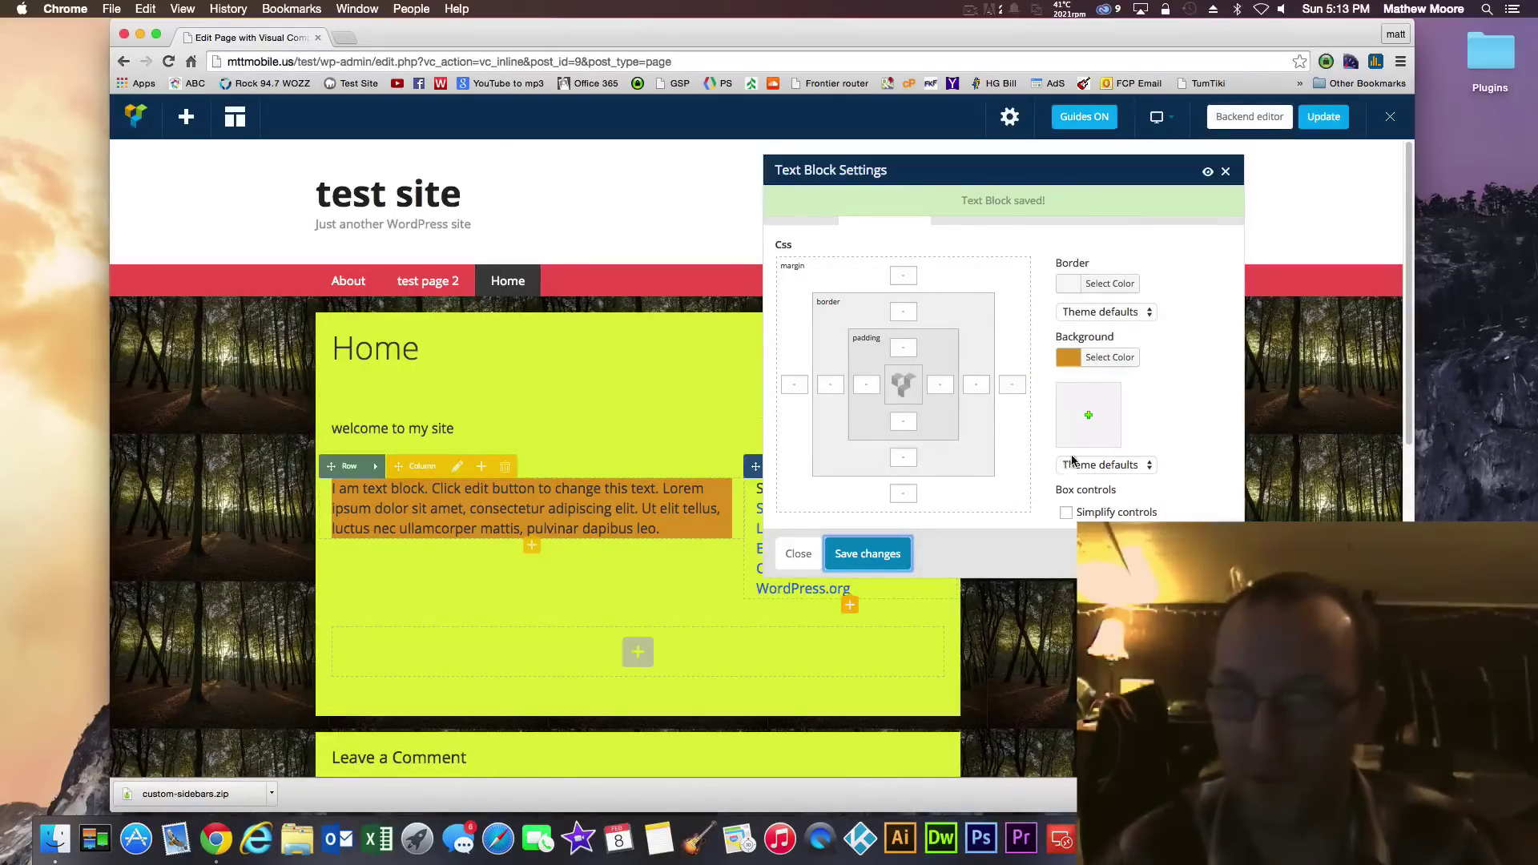
Set the forest image from the media library as the text block's background image and save
{"action": "left_click", "coordinate": [1088, 414]}
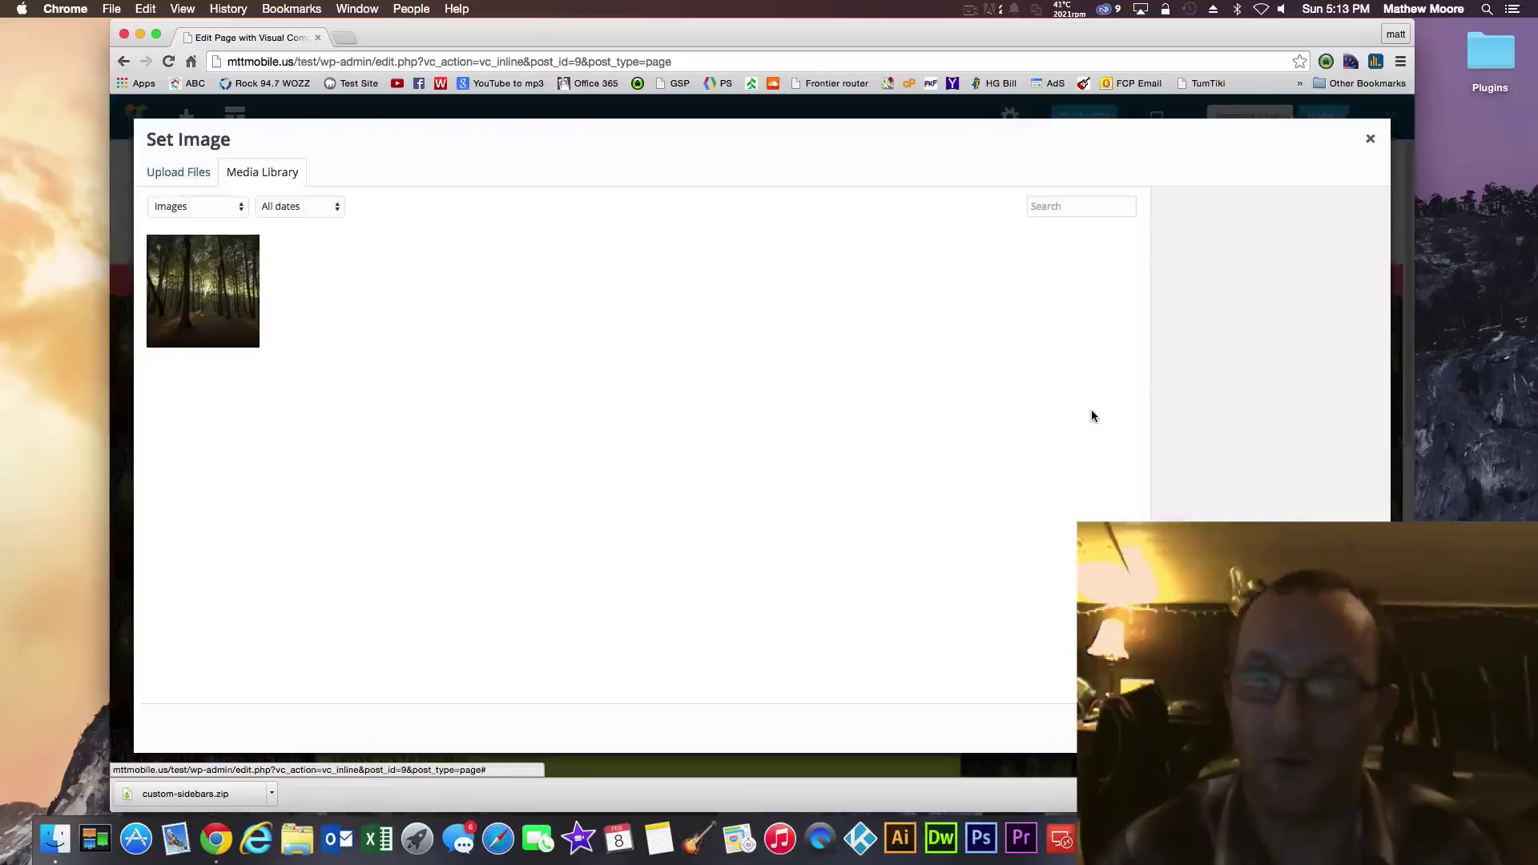
{"action": "left_click", "coordinate": [257, 309]}
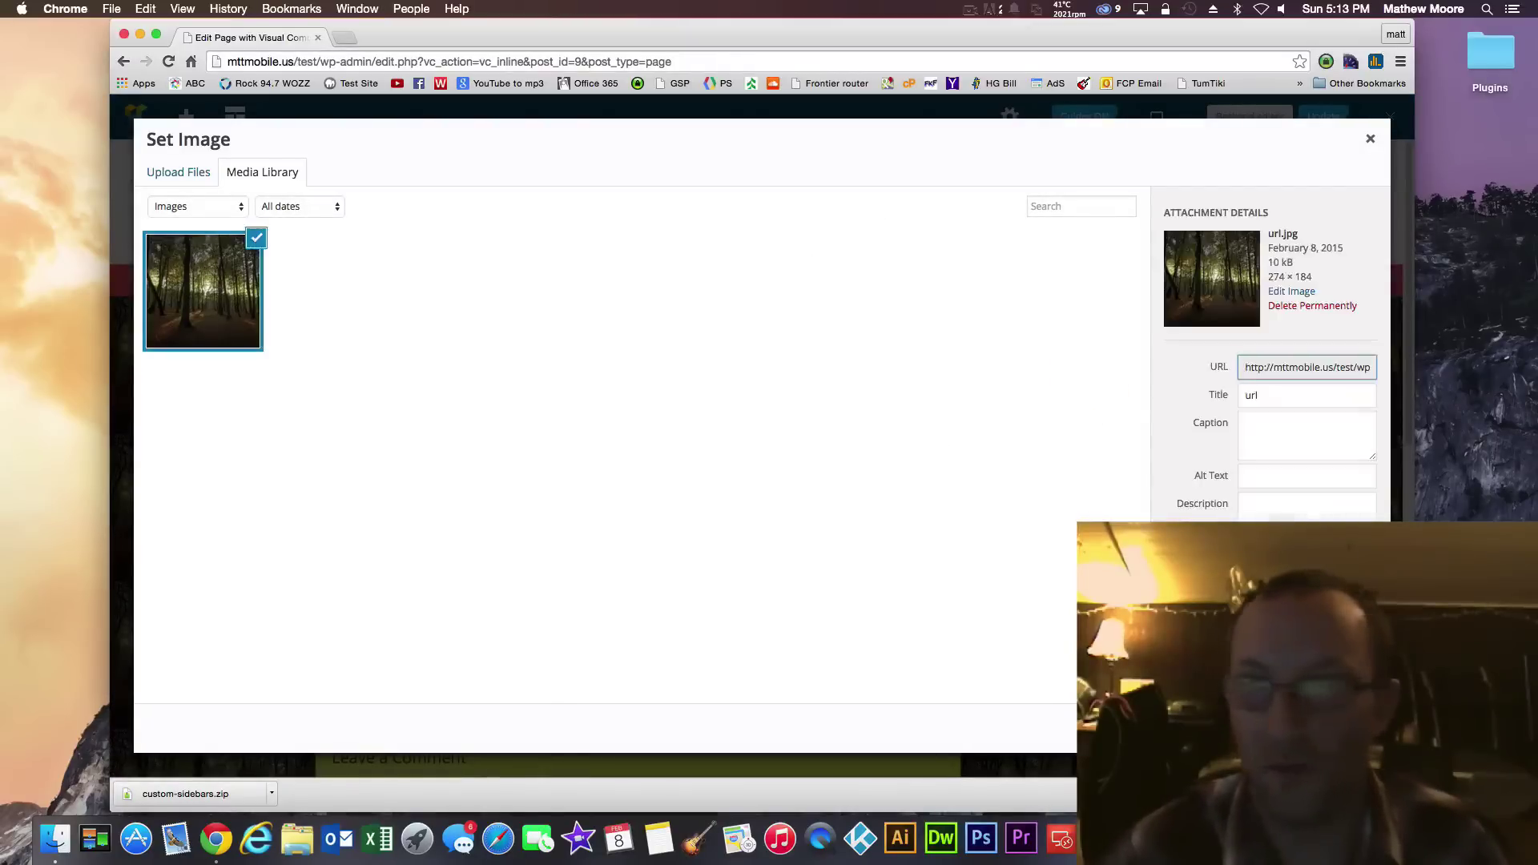
{"action": "left_click", "coordinate": [1346, 728]}
{"action": "left_click", "coordinate": [881, 555]}
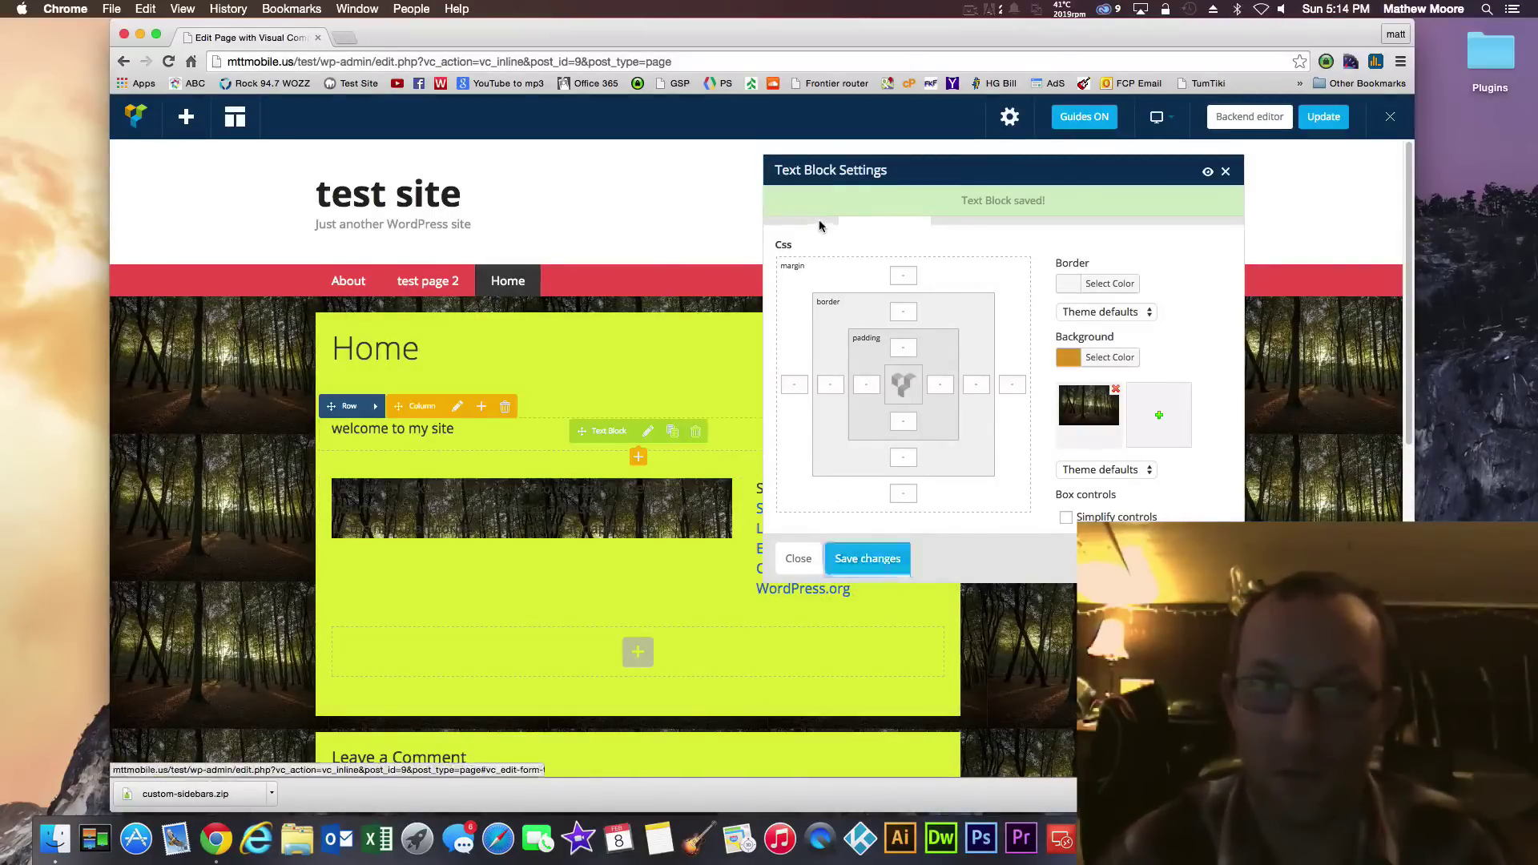
Change all the paragraph text to white and save the change
{"action": "left_click_drag", "start_coordinate": [967, 413], "coordinate": [638, 331]}
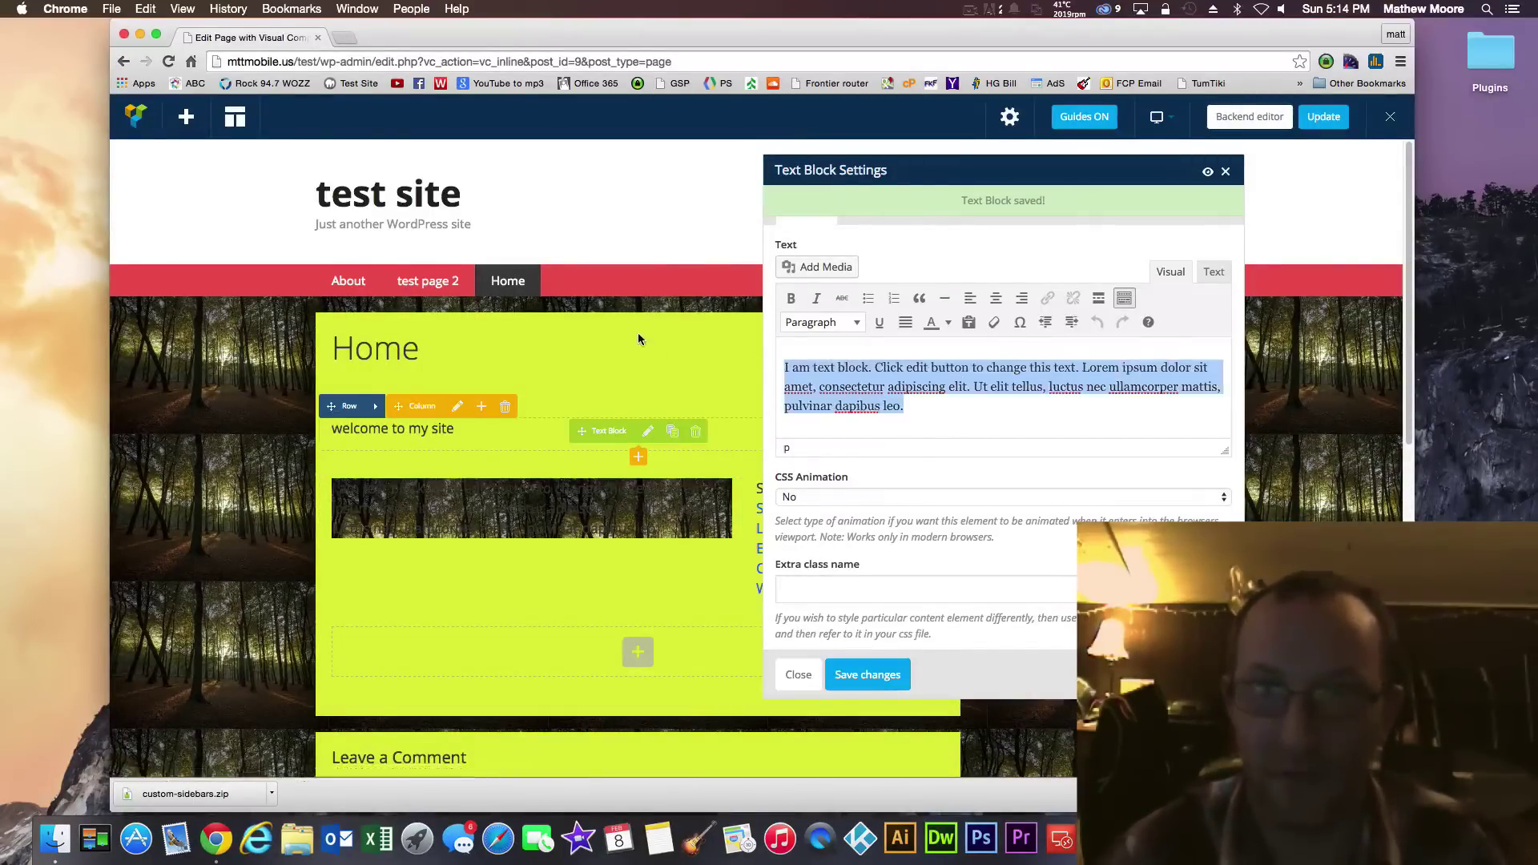
{"action": "left_click", "coordinate": [948, 322]}
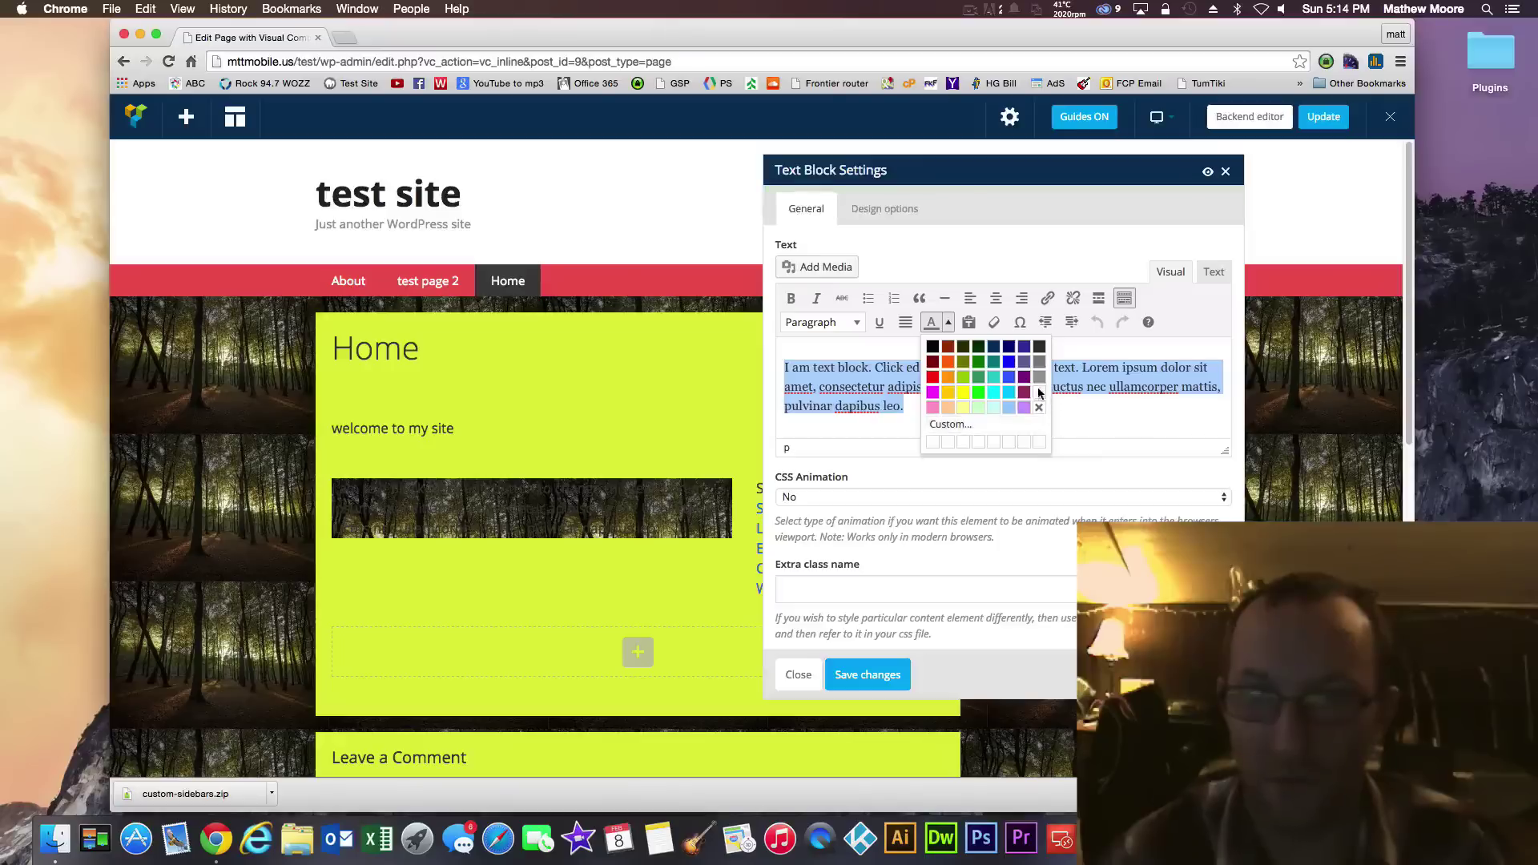
{"action": "left_click", "coordinate": [972, 438]}
{"action": "left_click", "coordinate": [867, 681]}
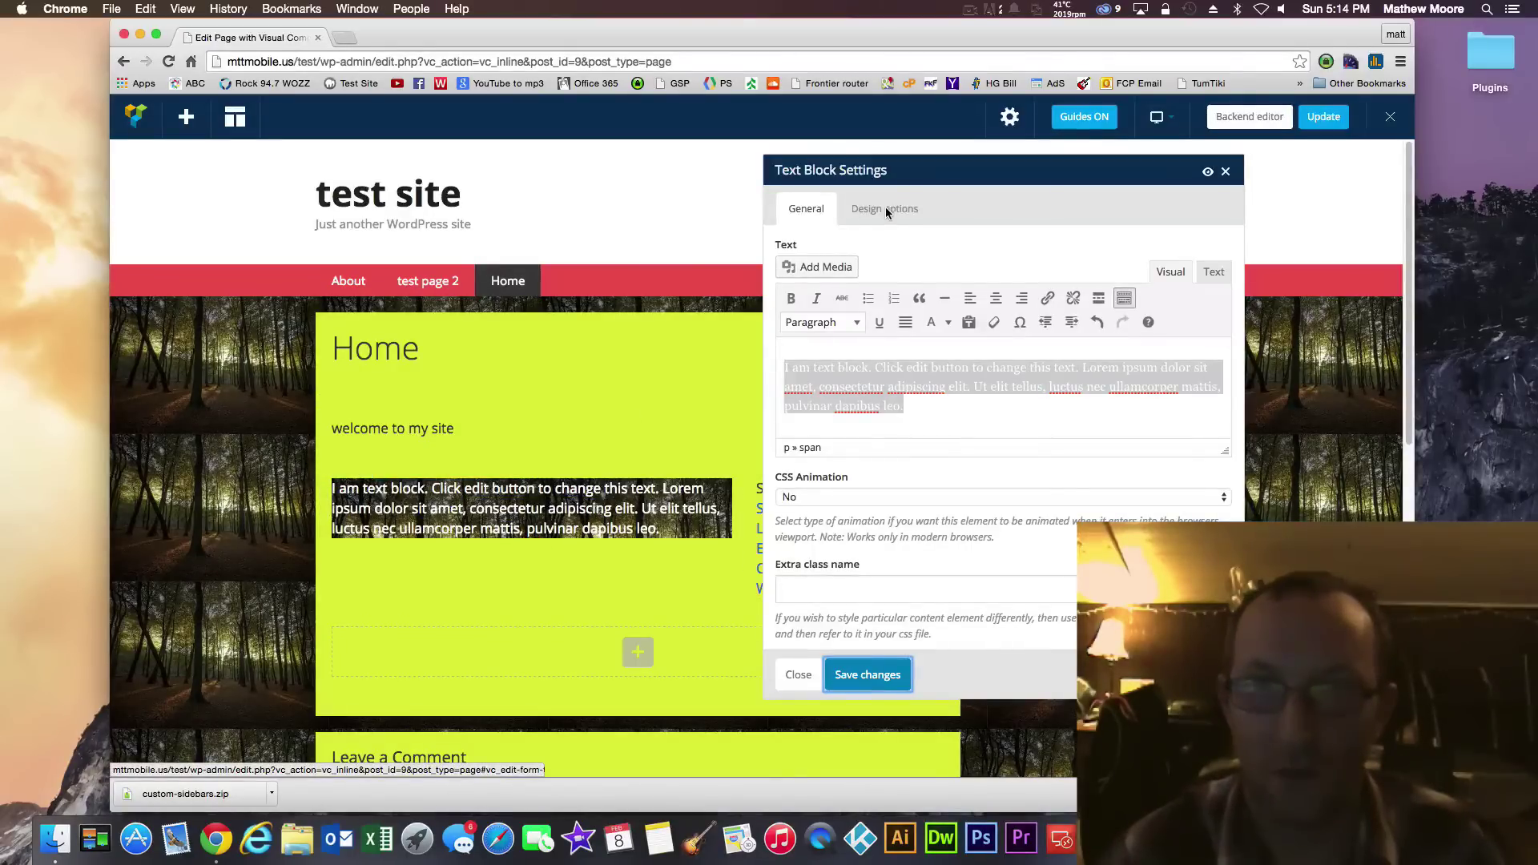
Give the text block 10 px padding on every side in Design options and save
{"action": "left_click", "coordinate": [886, 210]}
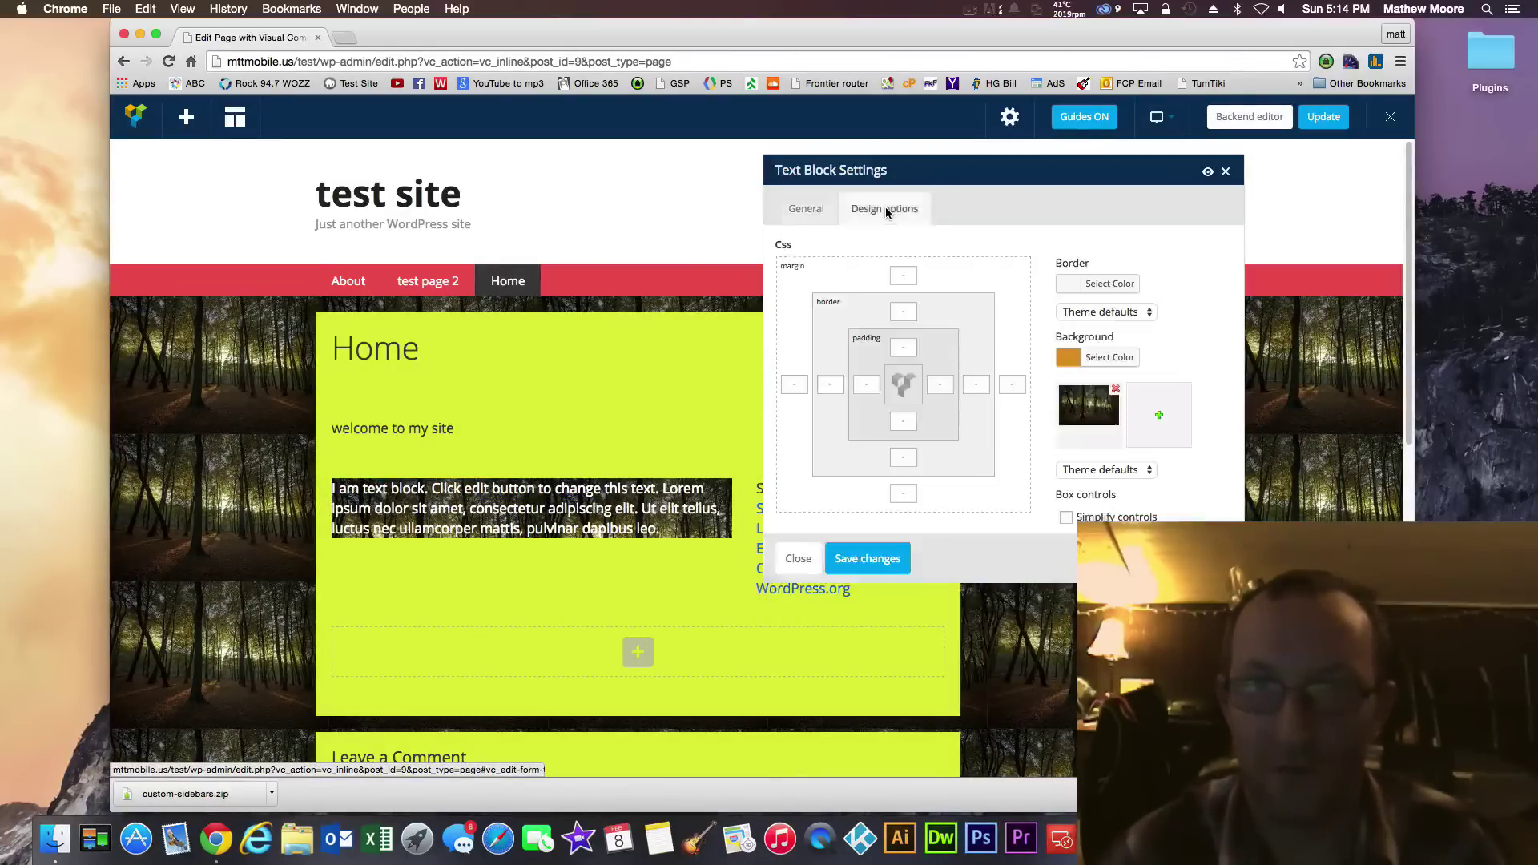
{"action": "left_click", "coordinate": [866, 385]}
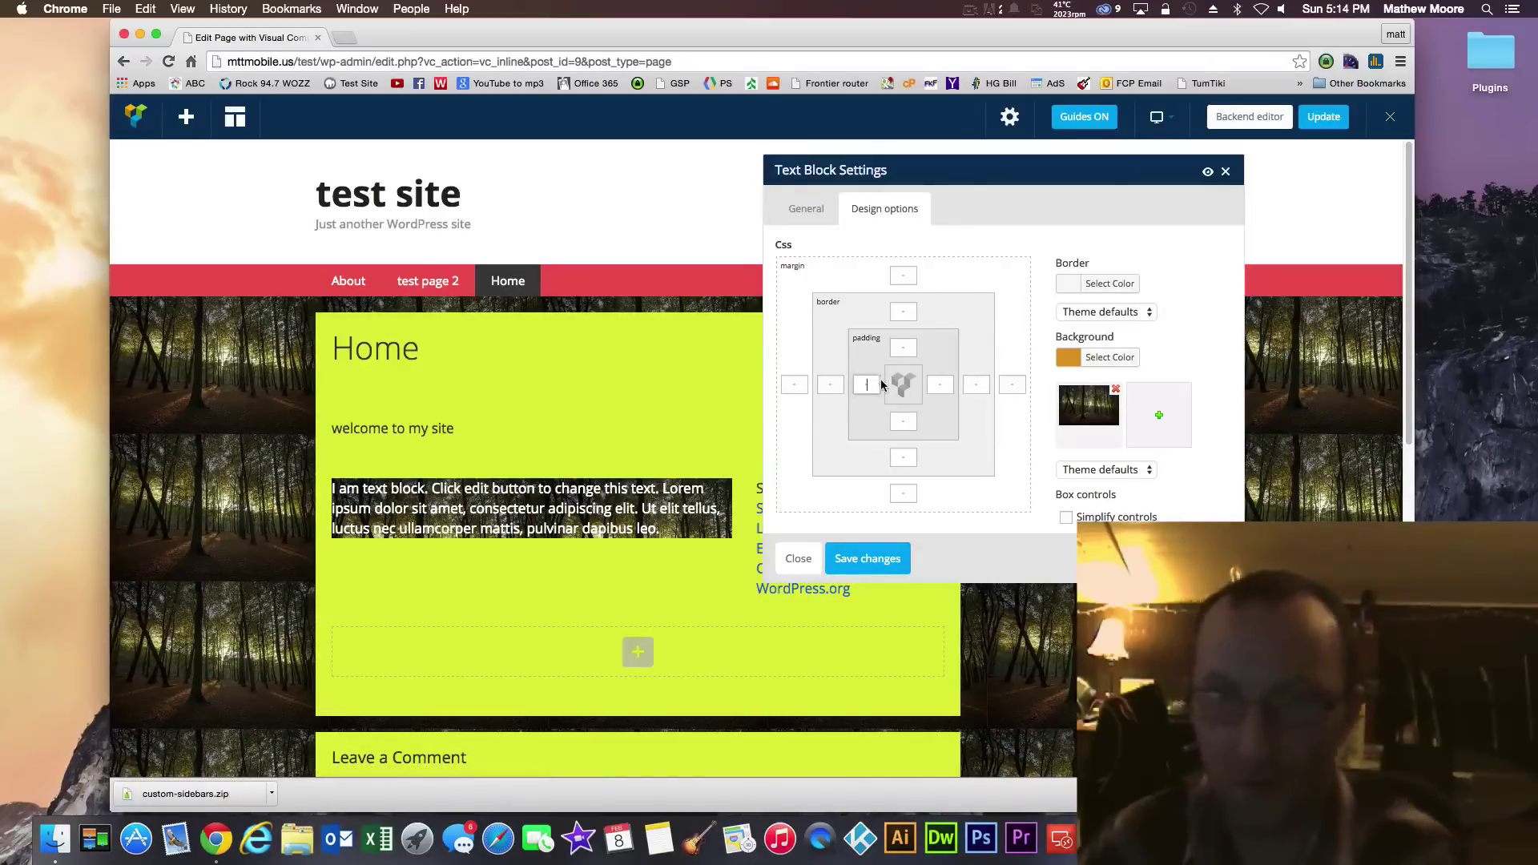
{"action": "left_click", "coordinate": [905, 353]}
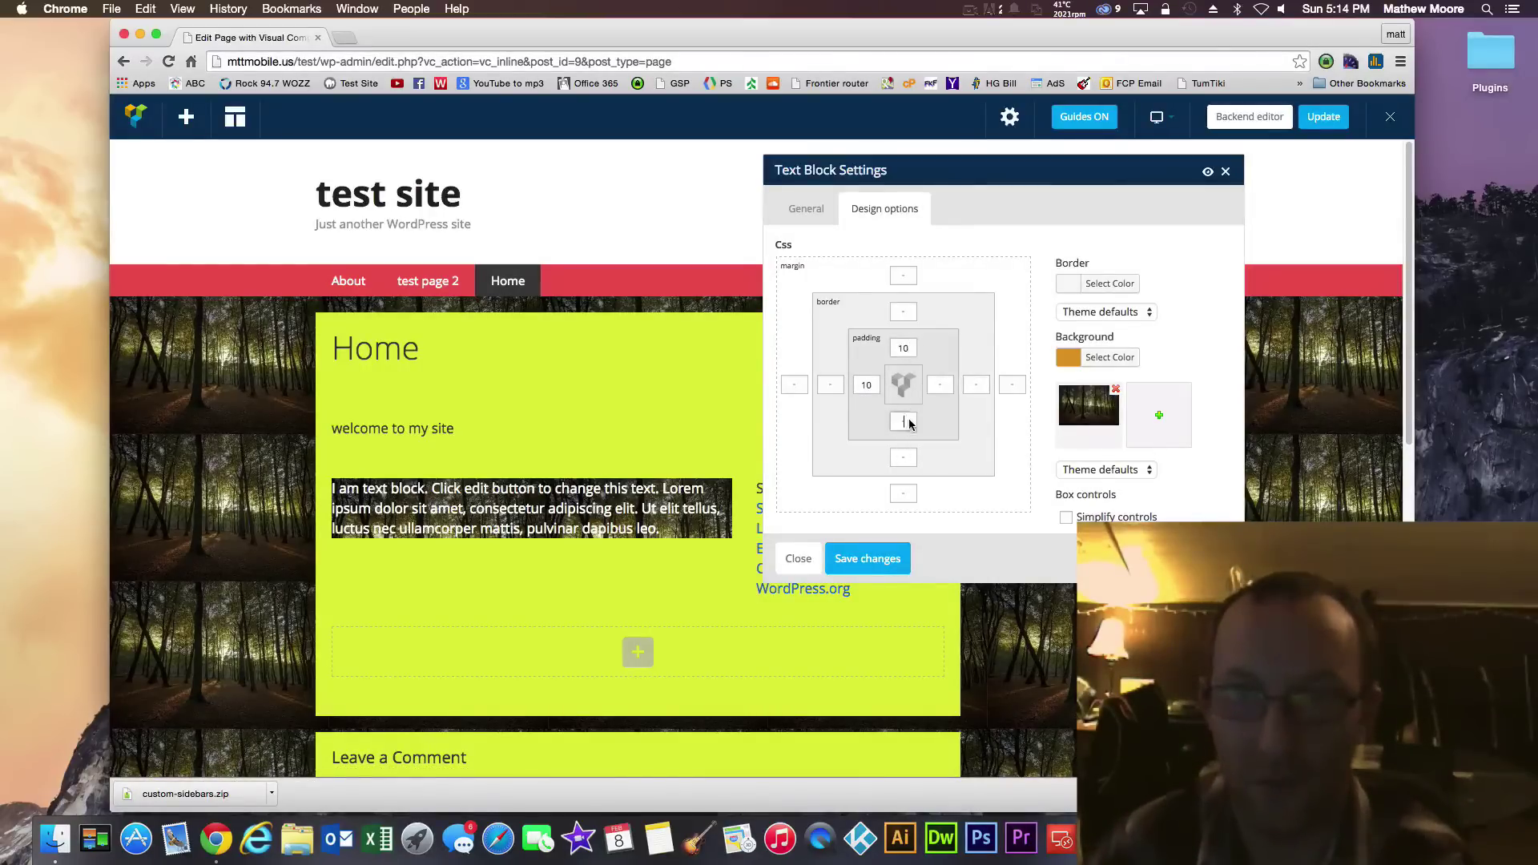
{"action": "left_click", "coordinate": [877, 560]}
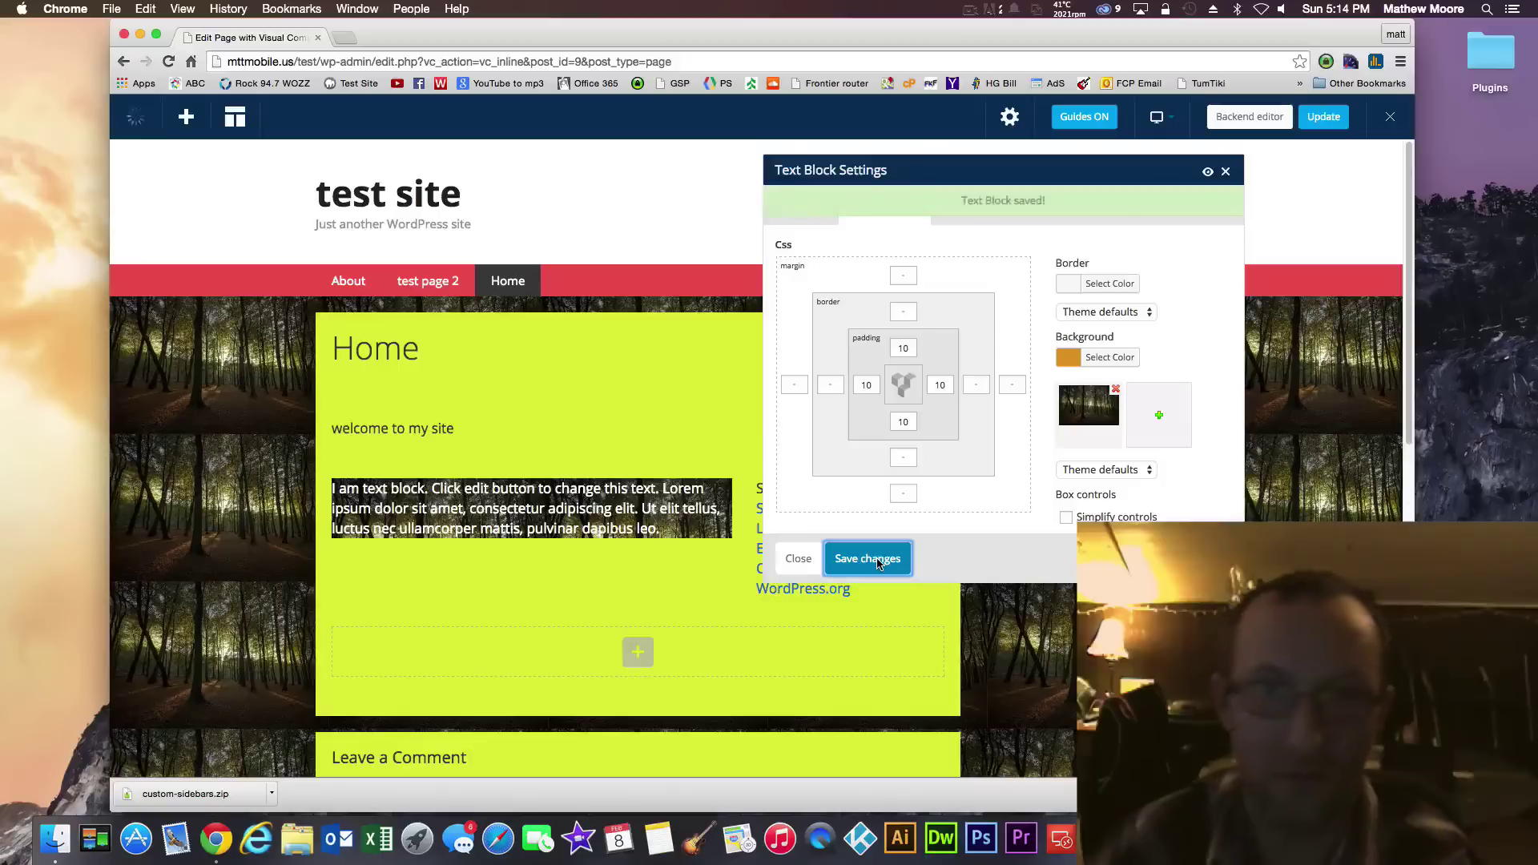
{"action": "left_click", "coordinate": [800, 564]}
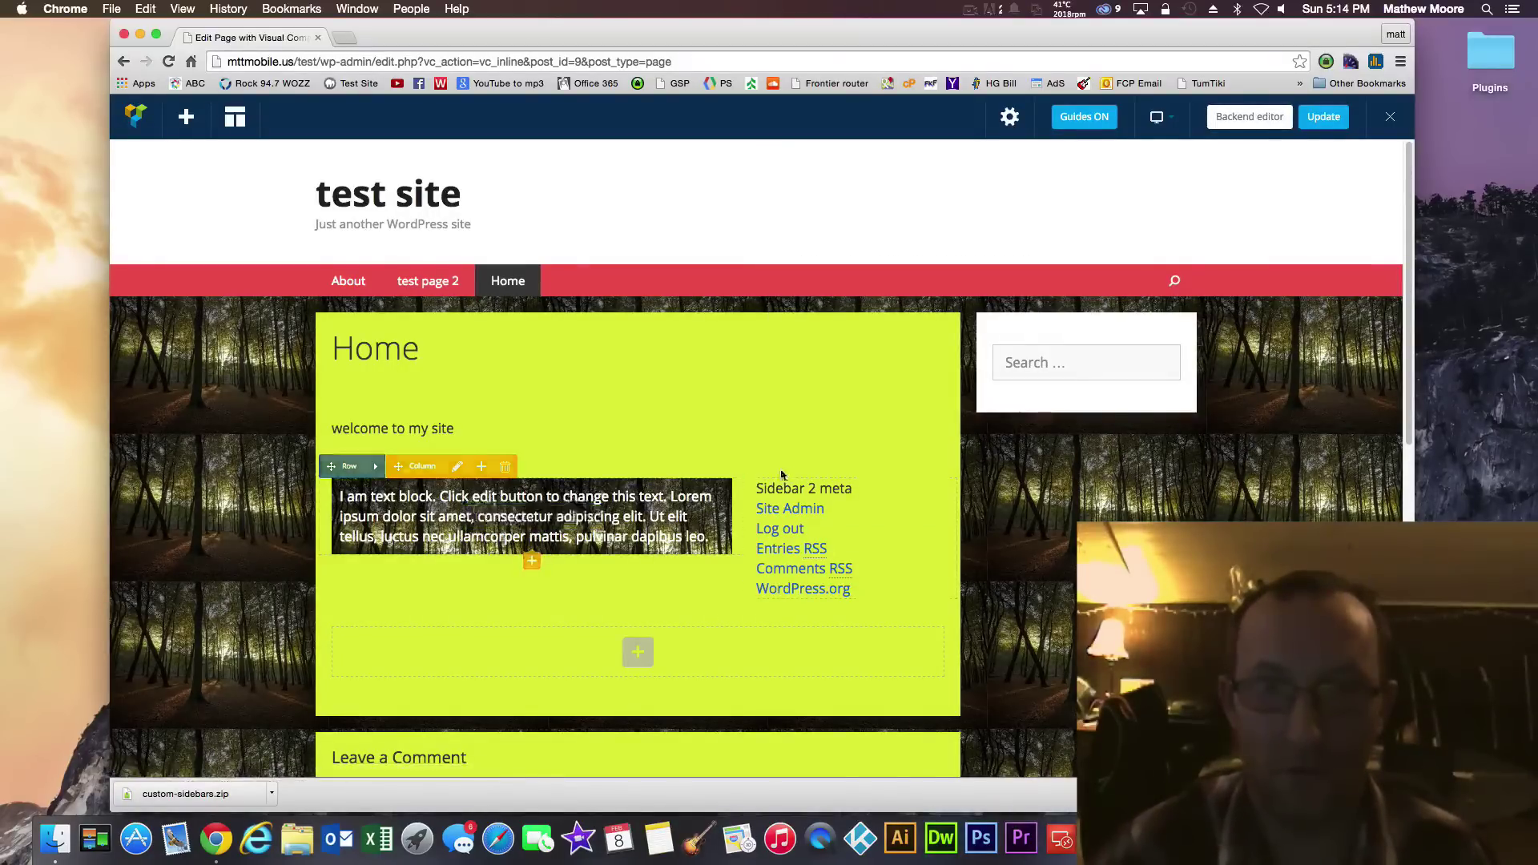
Duplicate the text-block-and-sidebar row
{"action": "scroll", "coordinate": [788, 473], "scroll_direction": "down", "scroll_amount": 3}
{"action": "scroll", "coordinate": [631, 400], "scroll_direction": "up", "scroll_amount": 3}
{"action": "scroll", "coordinate": [761, 409], "scroll_direction": "down", "scroll_amount": 3}
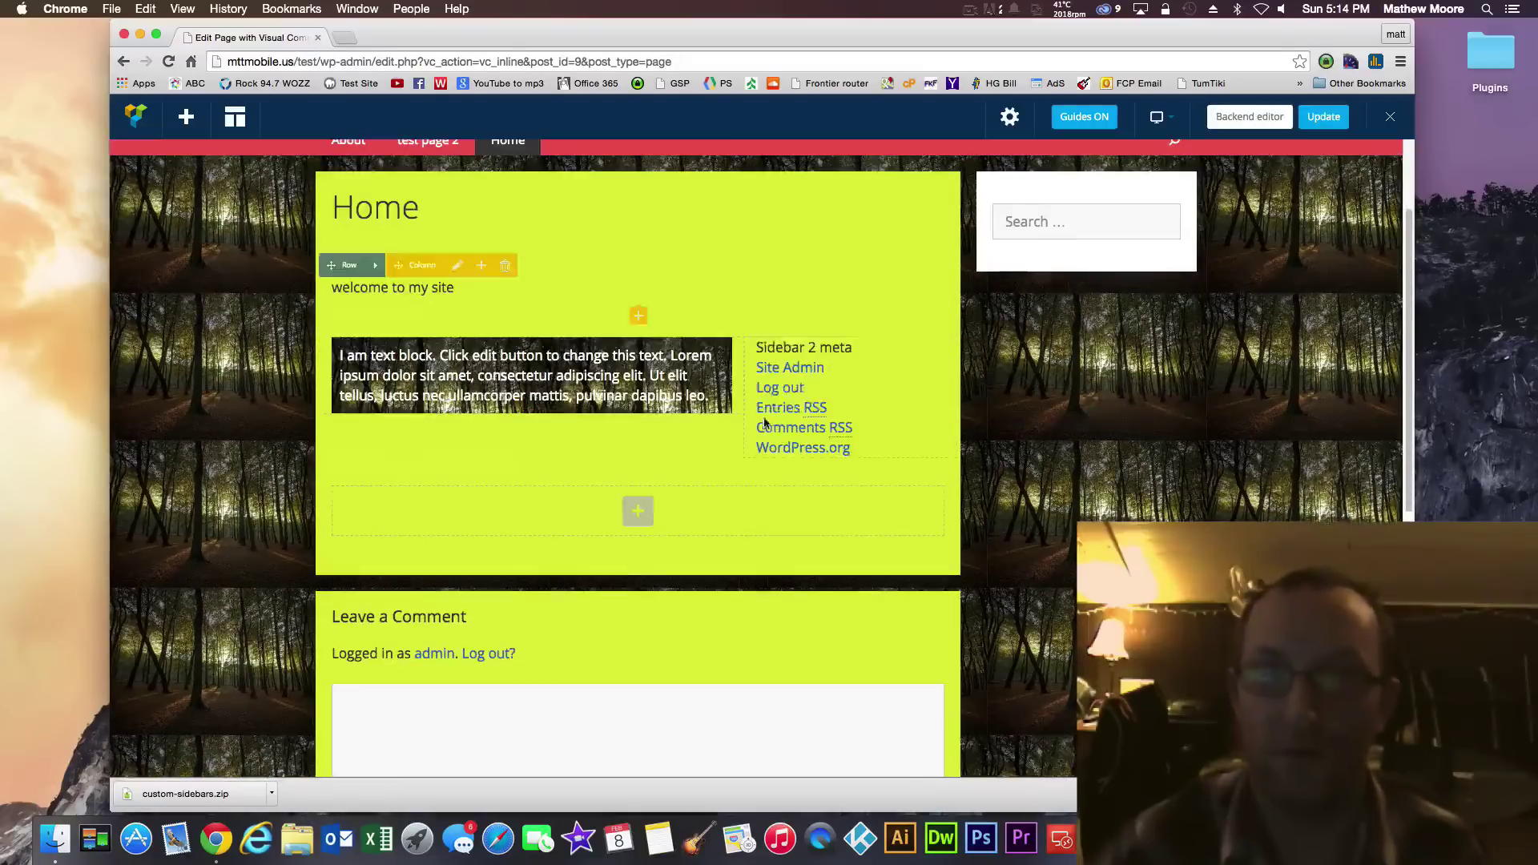
{"action": "left_click", "coordinate": [874, 326]}
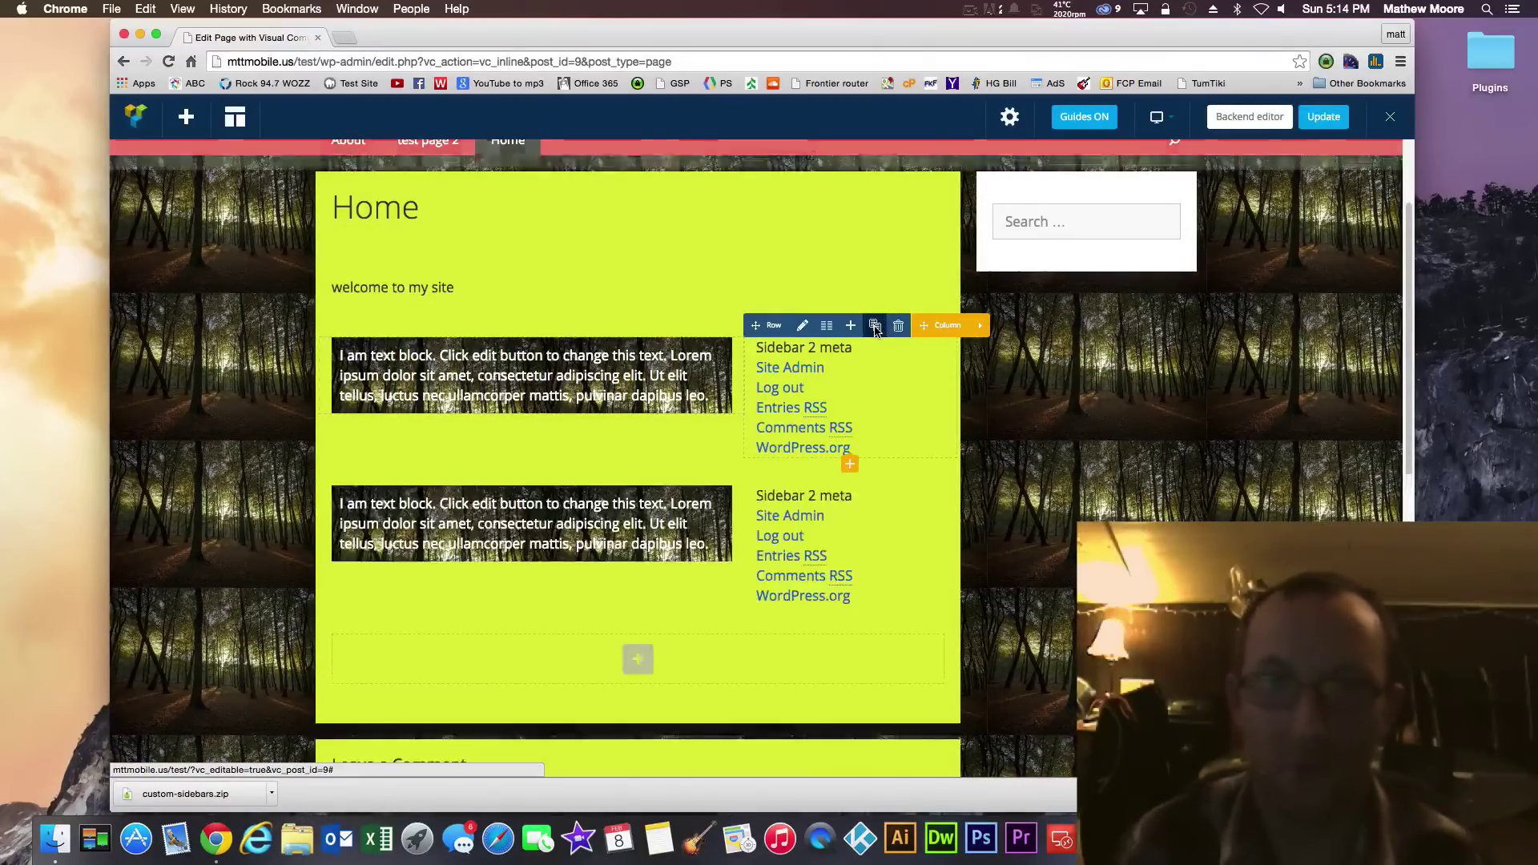
Save the layout as 'Generic template' and append that template to the page
{"action": "left_click", "coordinate": [237, 118]}
{"action": "left_click", "coordinate": [391, 266]}
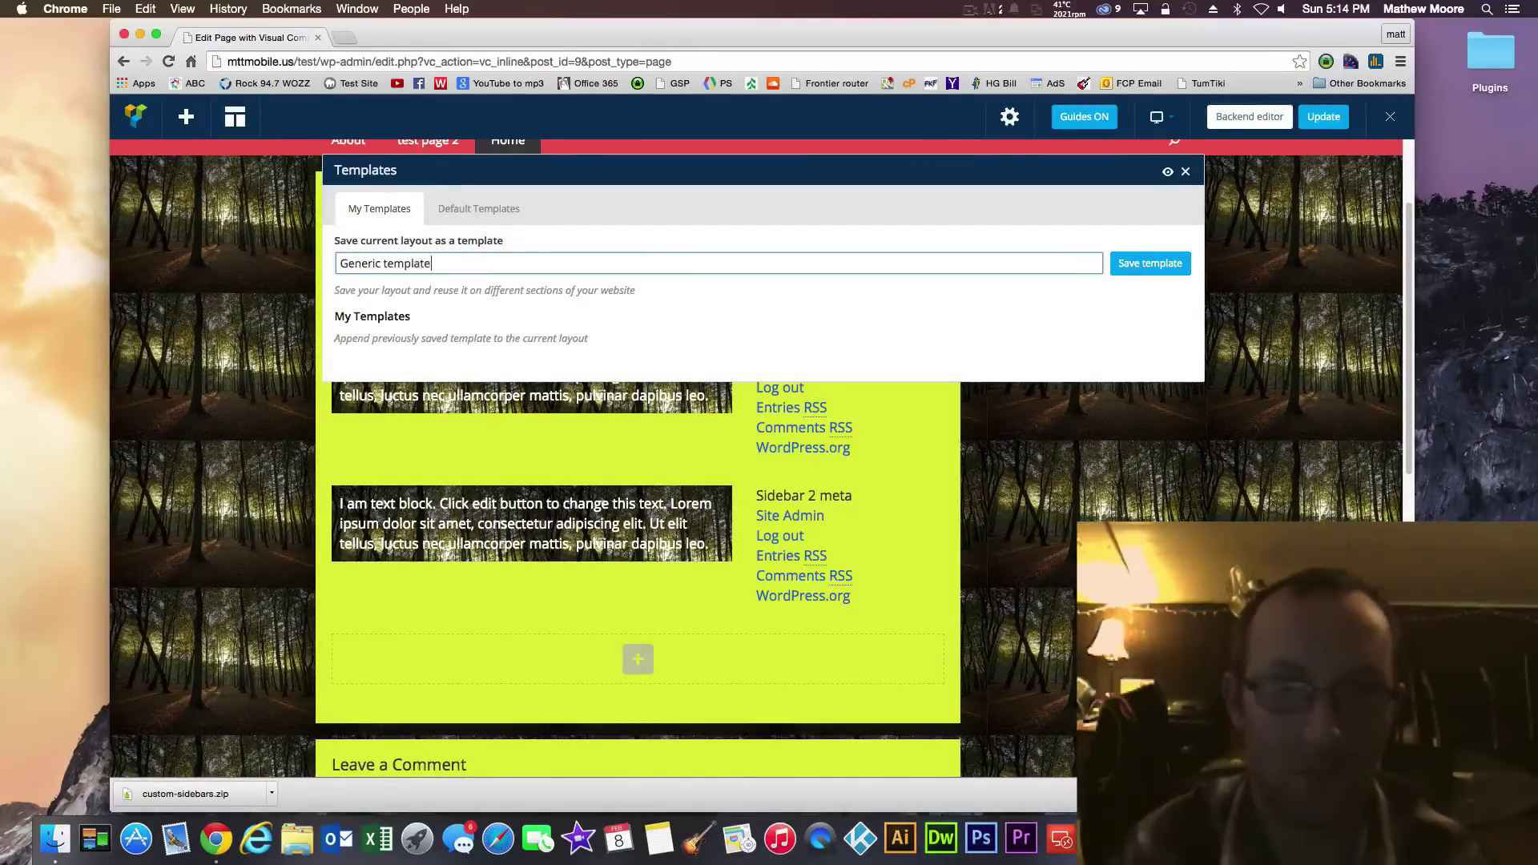
{"action": "left_click", "coordinate": [1124, 269]}
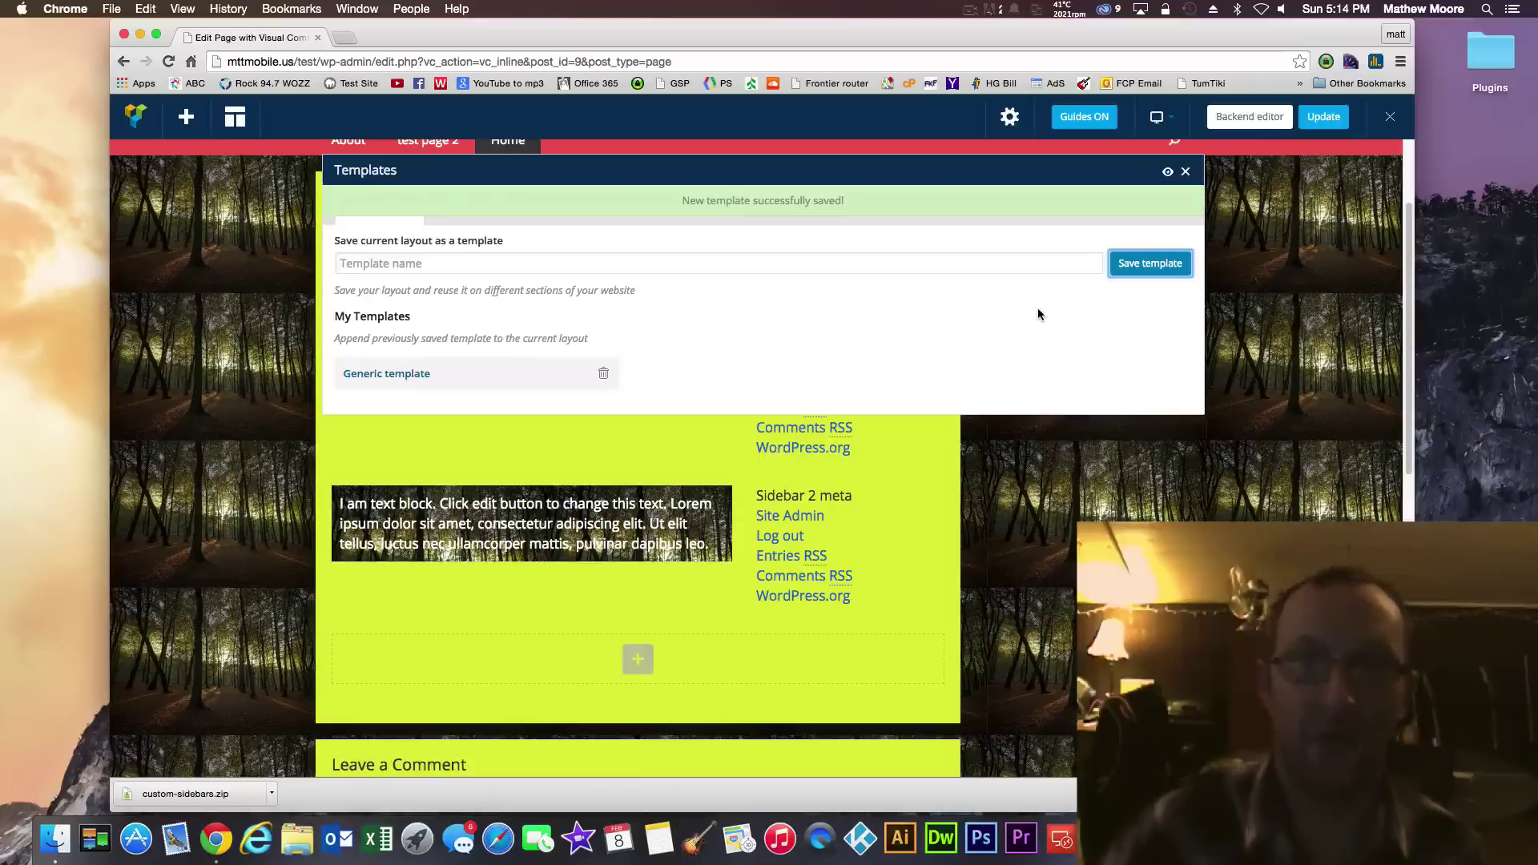
{"action": "left_click", "coordinate": [364, 375]}
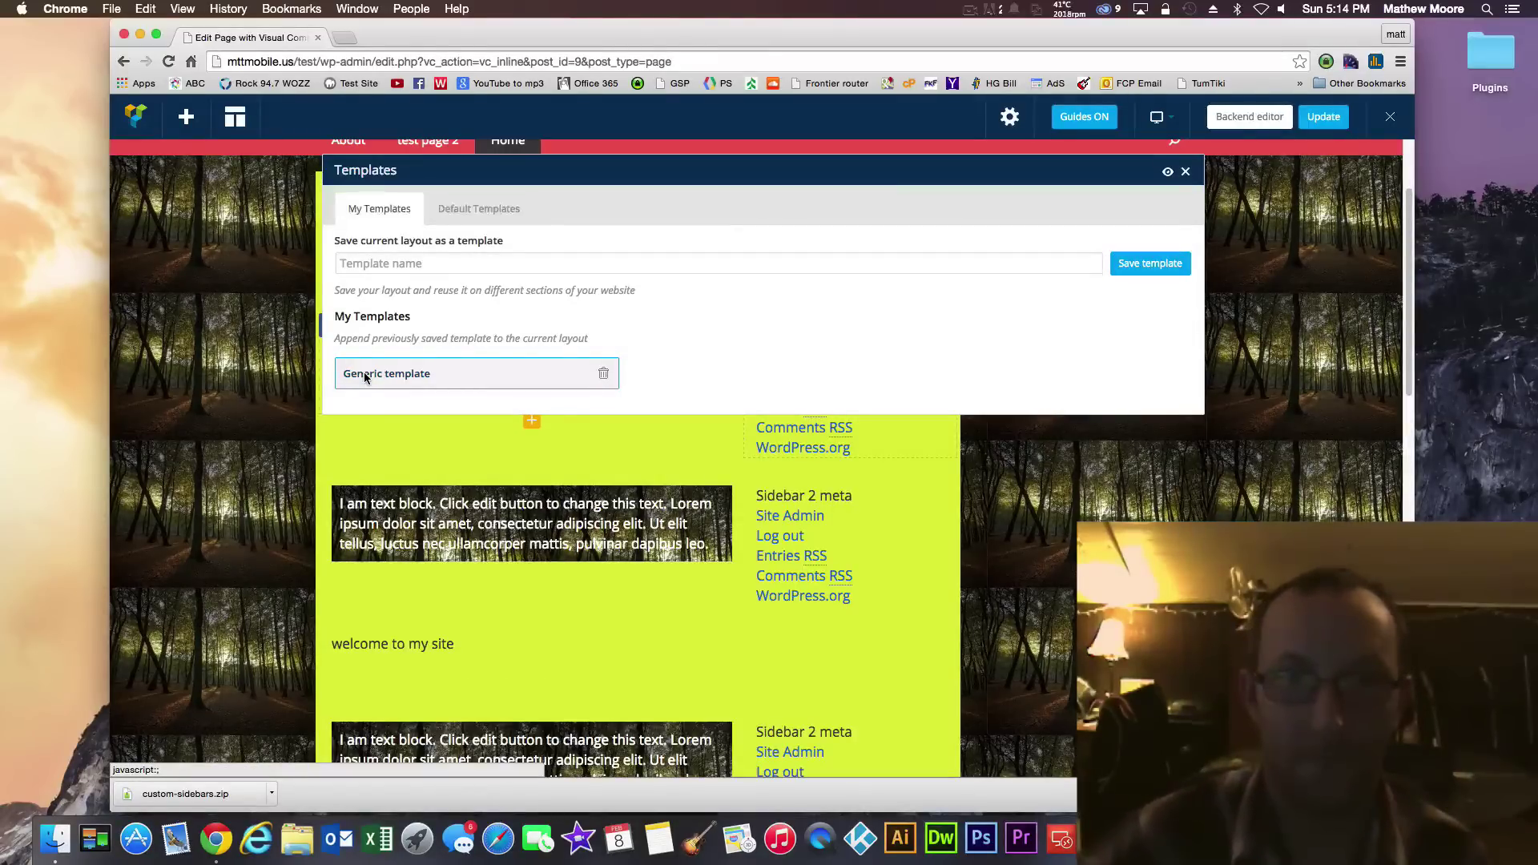
{"action": "left_click", "coordinate": [1185, 171]}
{"action": "scroll", "coordinate": [538, 366], "scroll_direction": "down", "scroll_amount": 5}
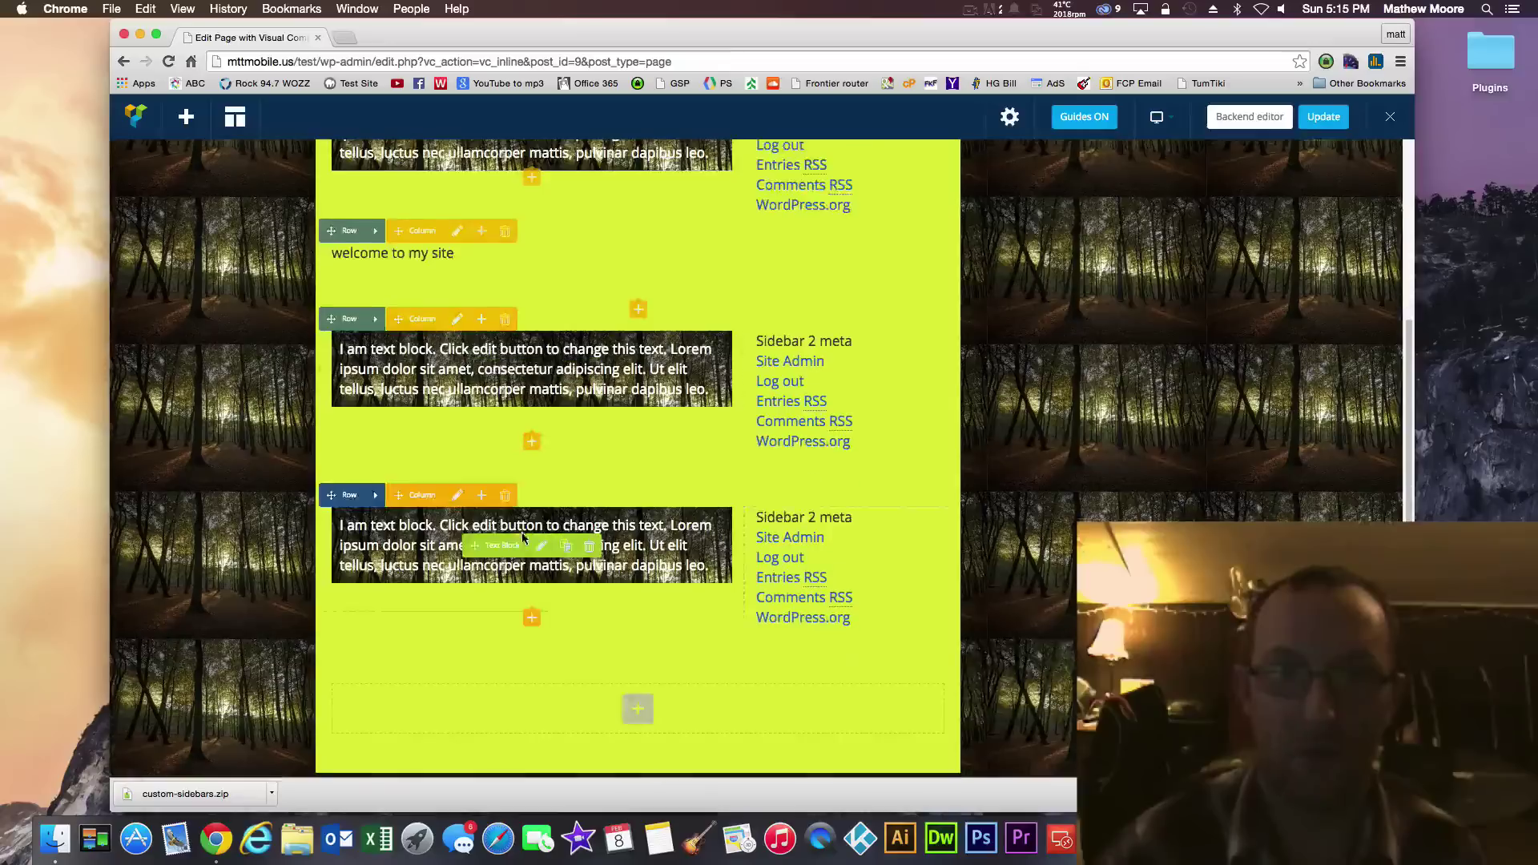
{"action": "scroll", "coordinate": [543, 410], "scroll_direction": "up", "scroll_amount": 7}
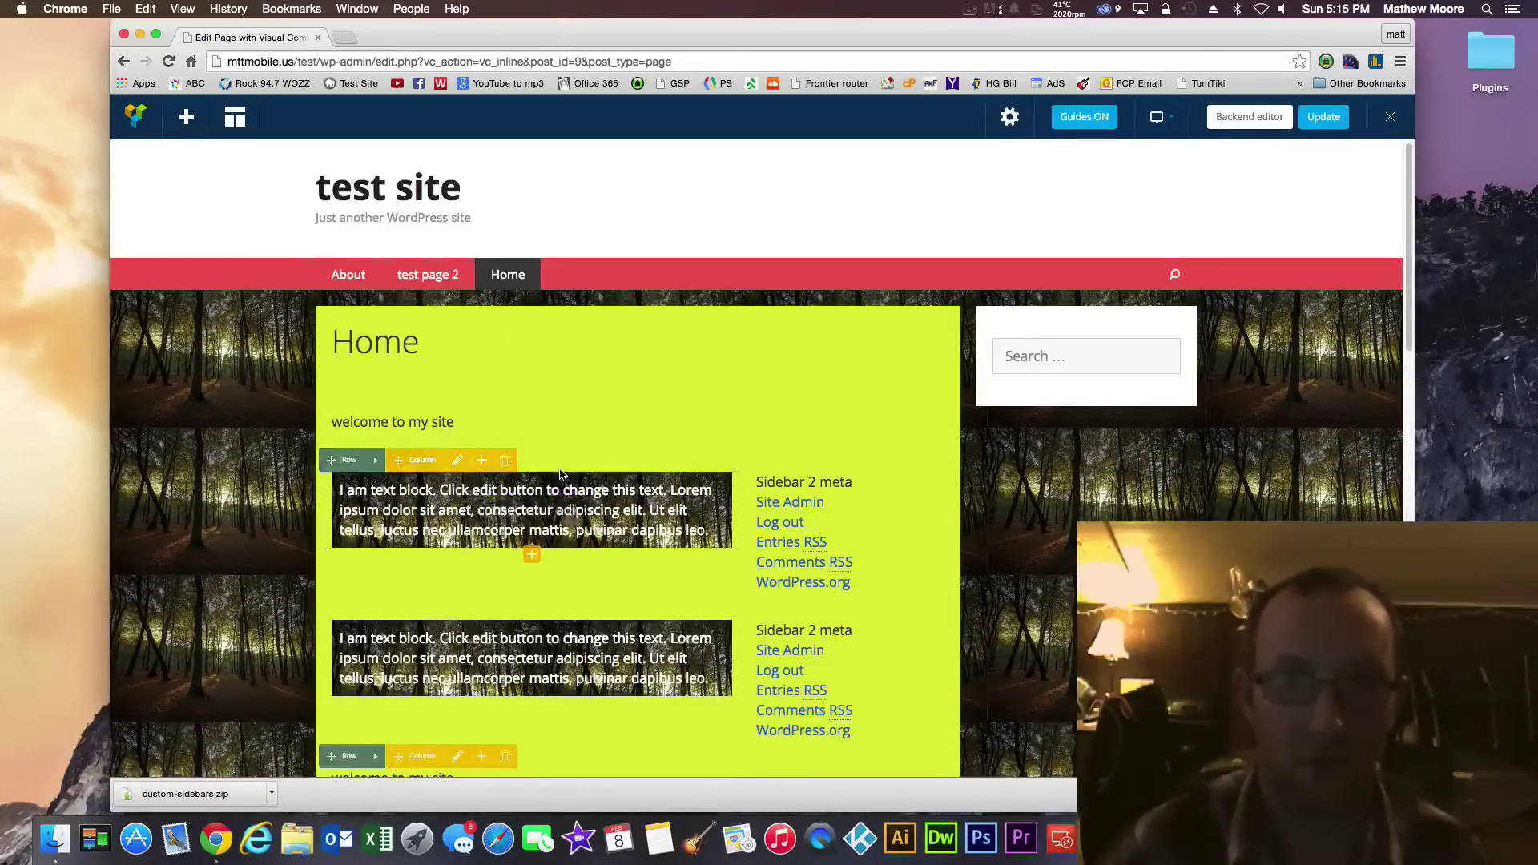
{"action": "scroll", "coordinate": [592, 421], "scroll_direction": "down", "scroll_amount": 6}
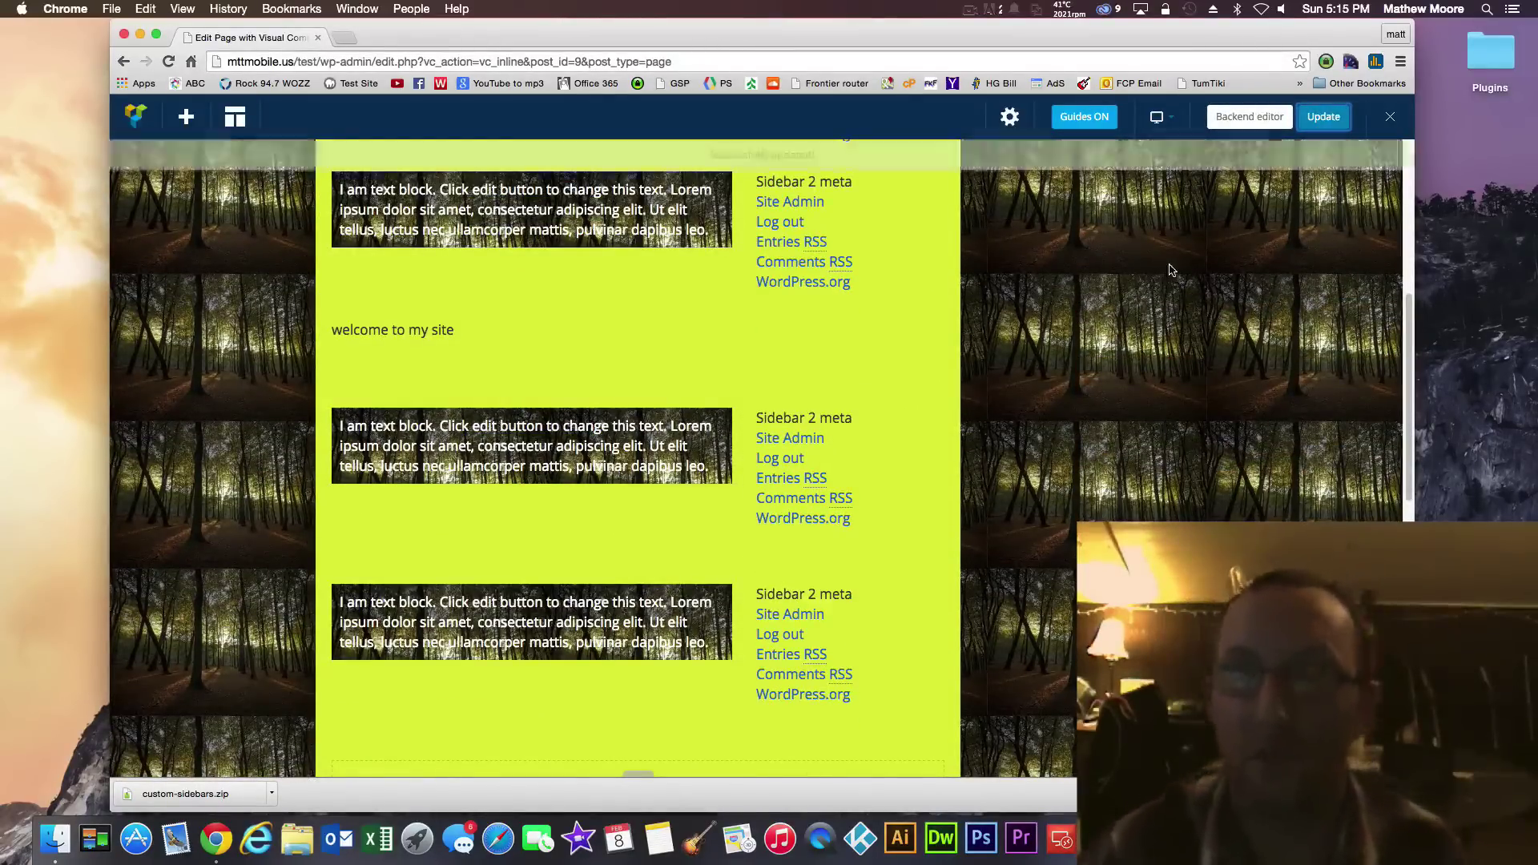
Switch to the back-end page editor and inspect the appended text block's settings without changes
{"action": "left_click", "coordinate": [1250, 113]}
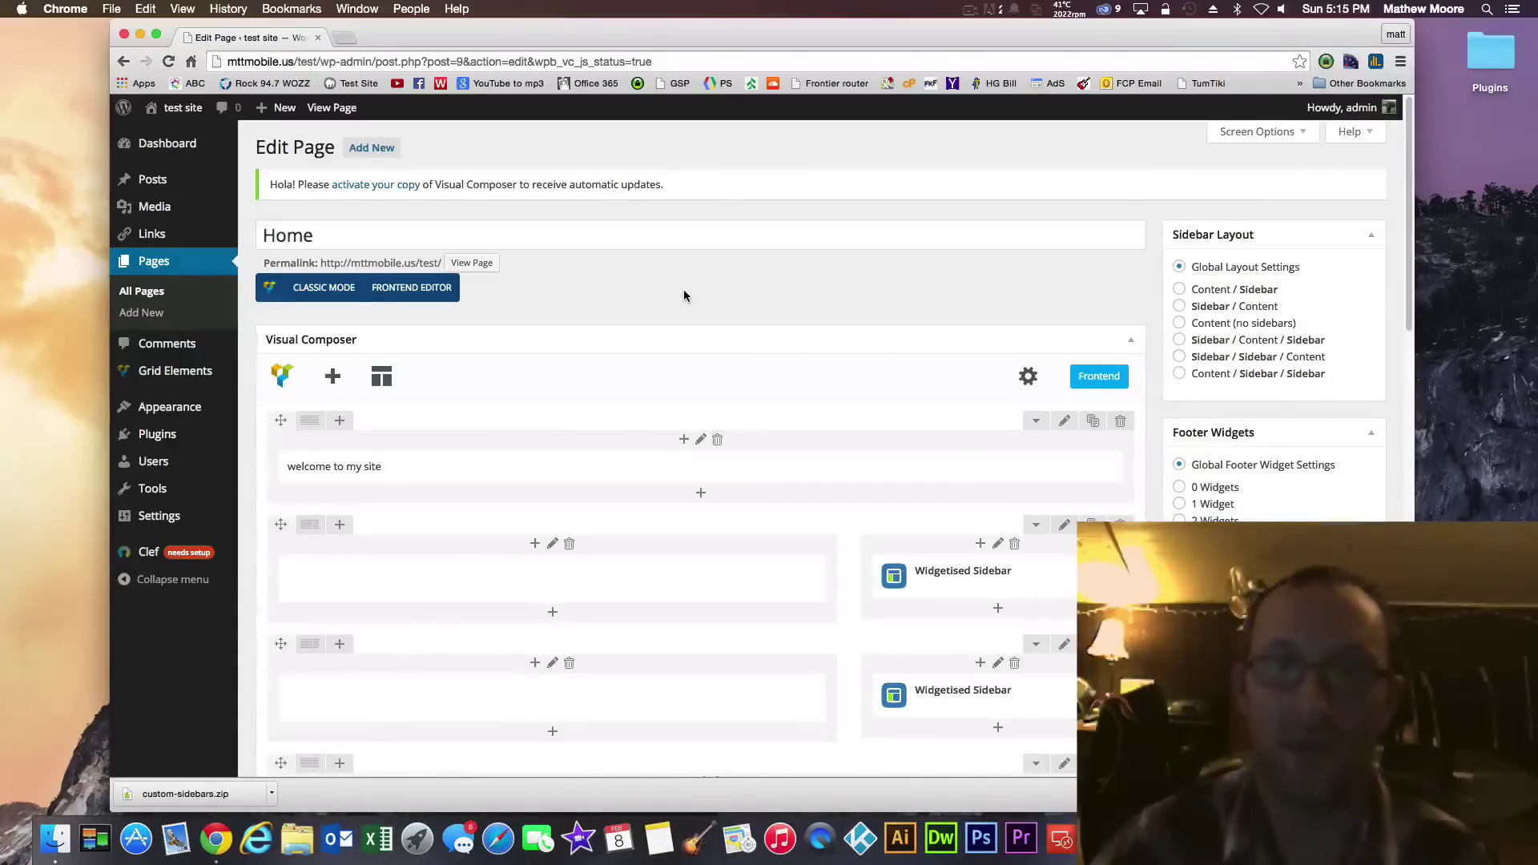
{"action": "scroll", "coordinate": [592, 732], "scroll_direction": "down", "scroll_amount": 5}
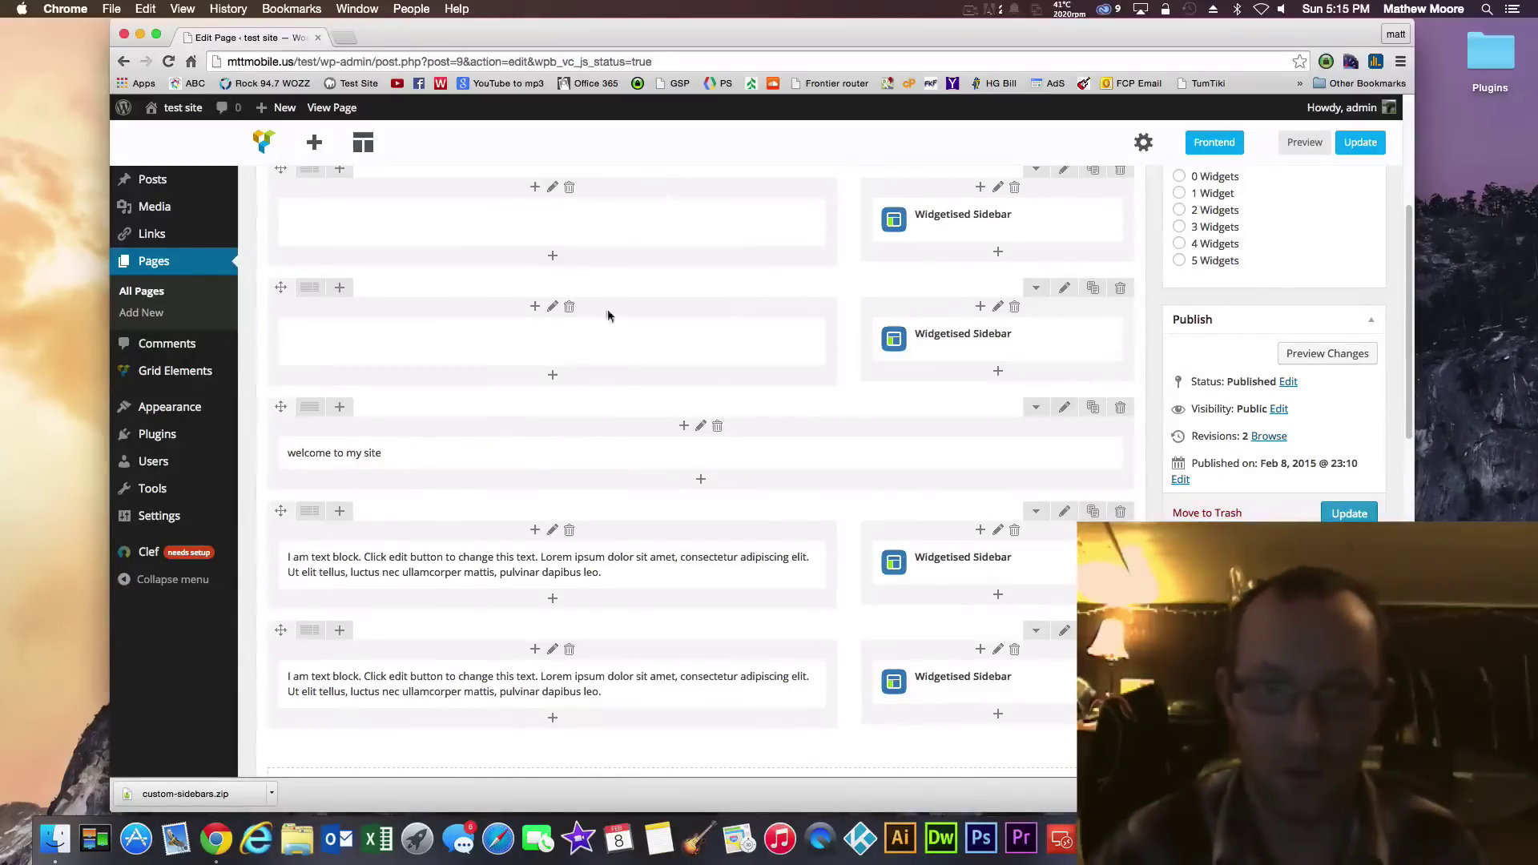
{"action": "mouse_move", "coordinate": [578, 223]}
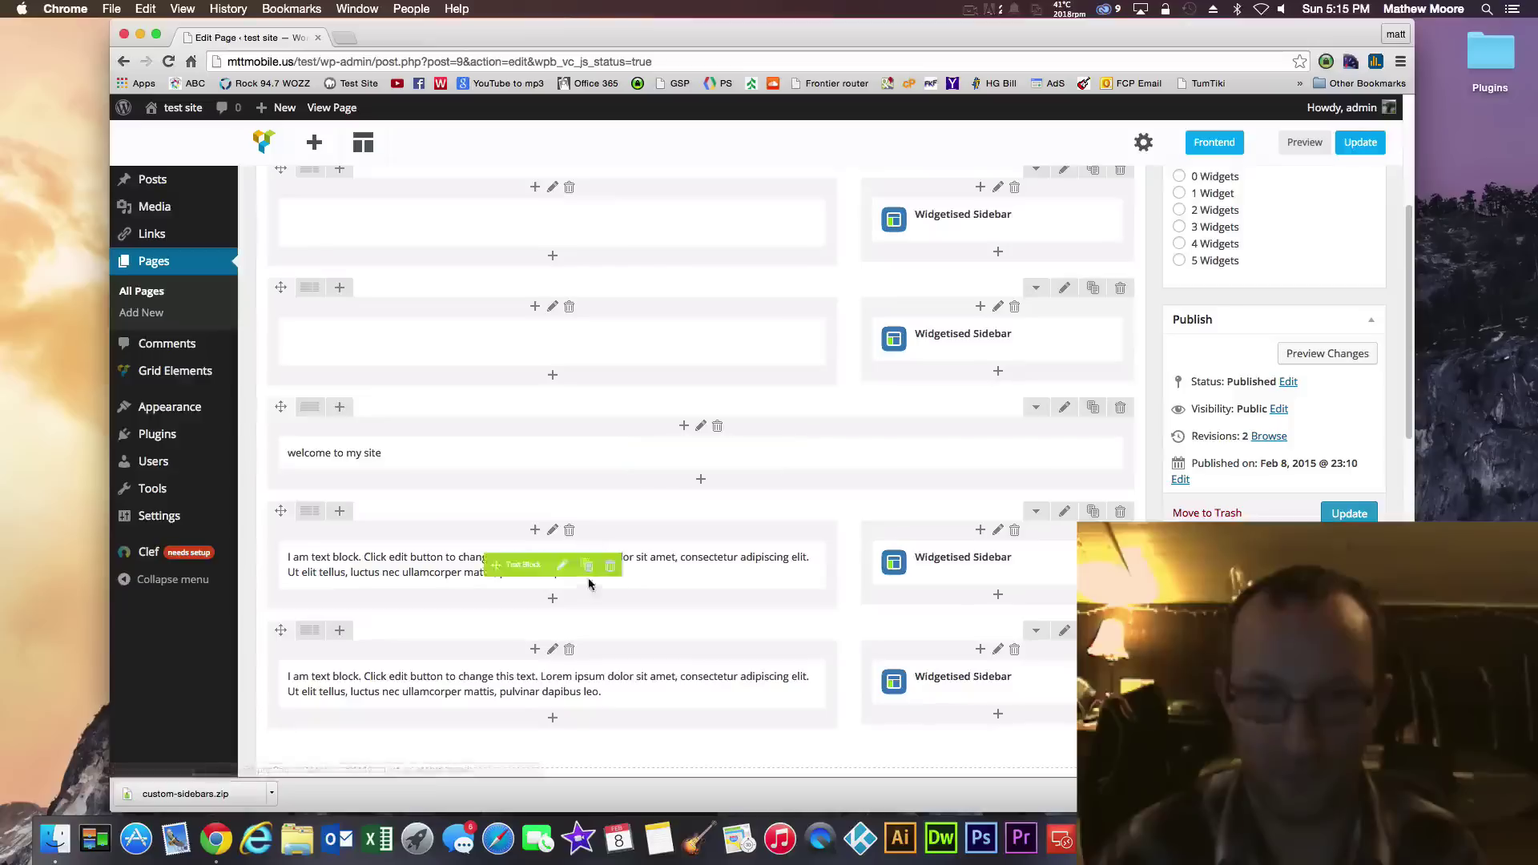
{"action": "left_click", "coordinate": [562, 566]}
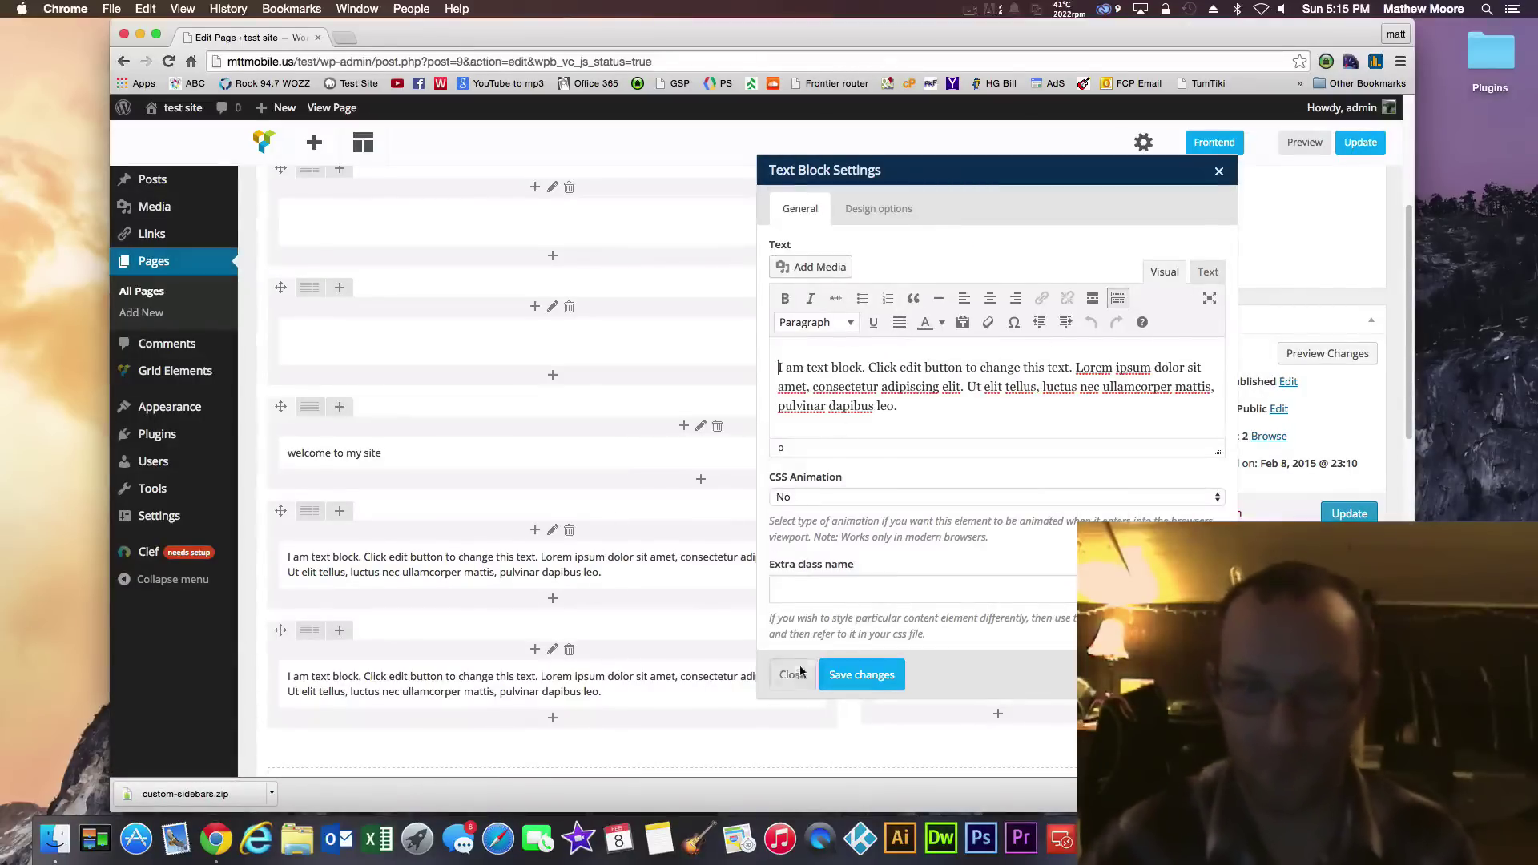
{"action": "left_click", "coordinate": [793, 674]}
Delete the appended text block, sidebar widget and both extra rows, confirming each deletion
{"action": "mouse_move", "coordinate": [593, 564]}
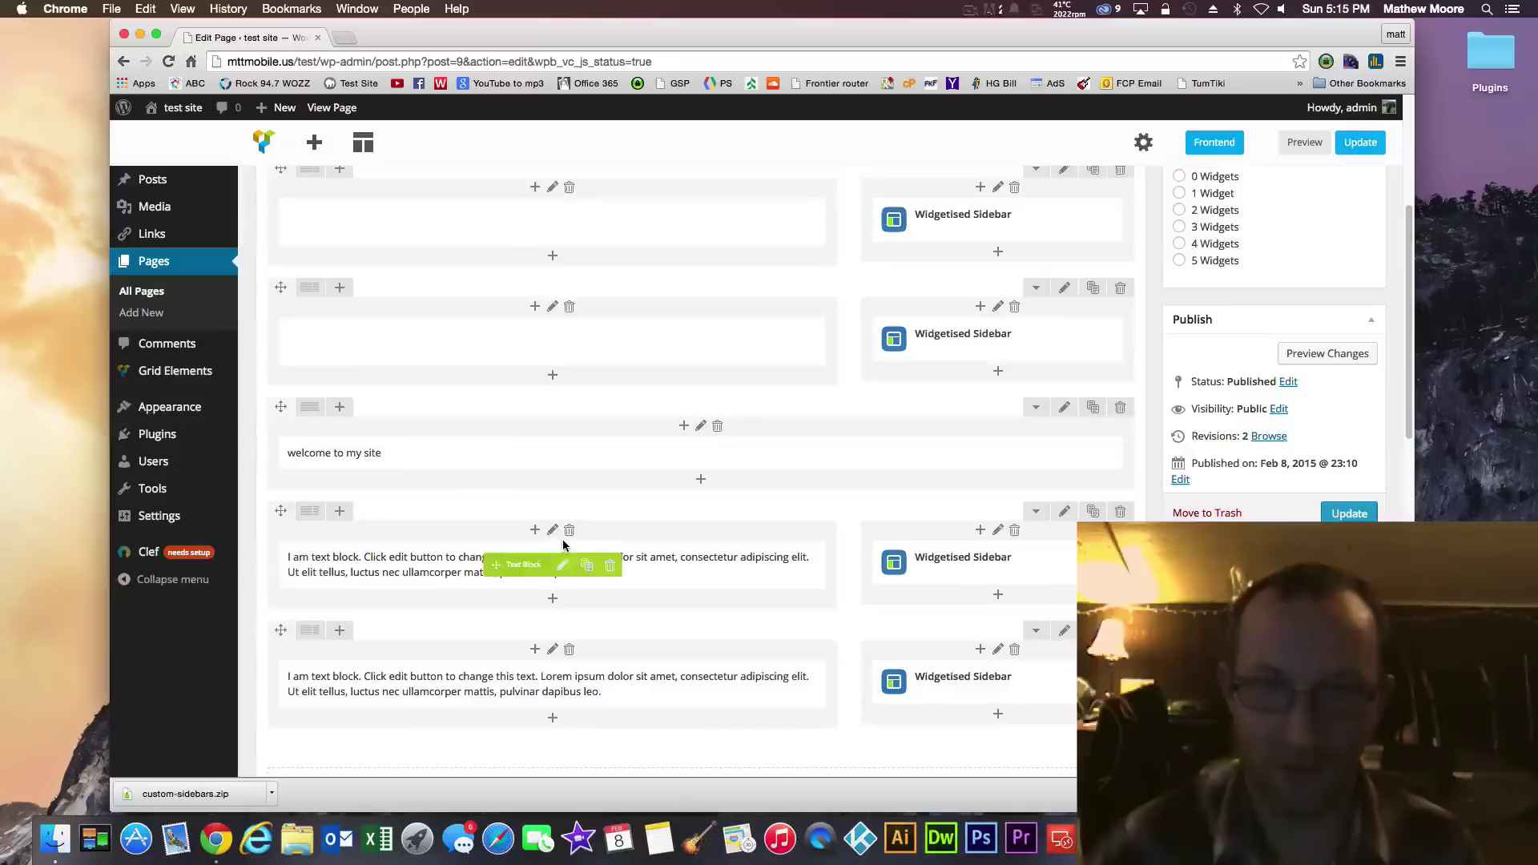
{"action": "left_click", "coordinate": [610, 567]}
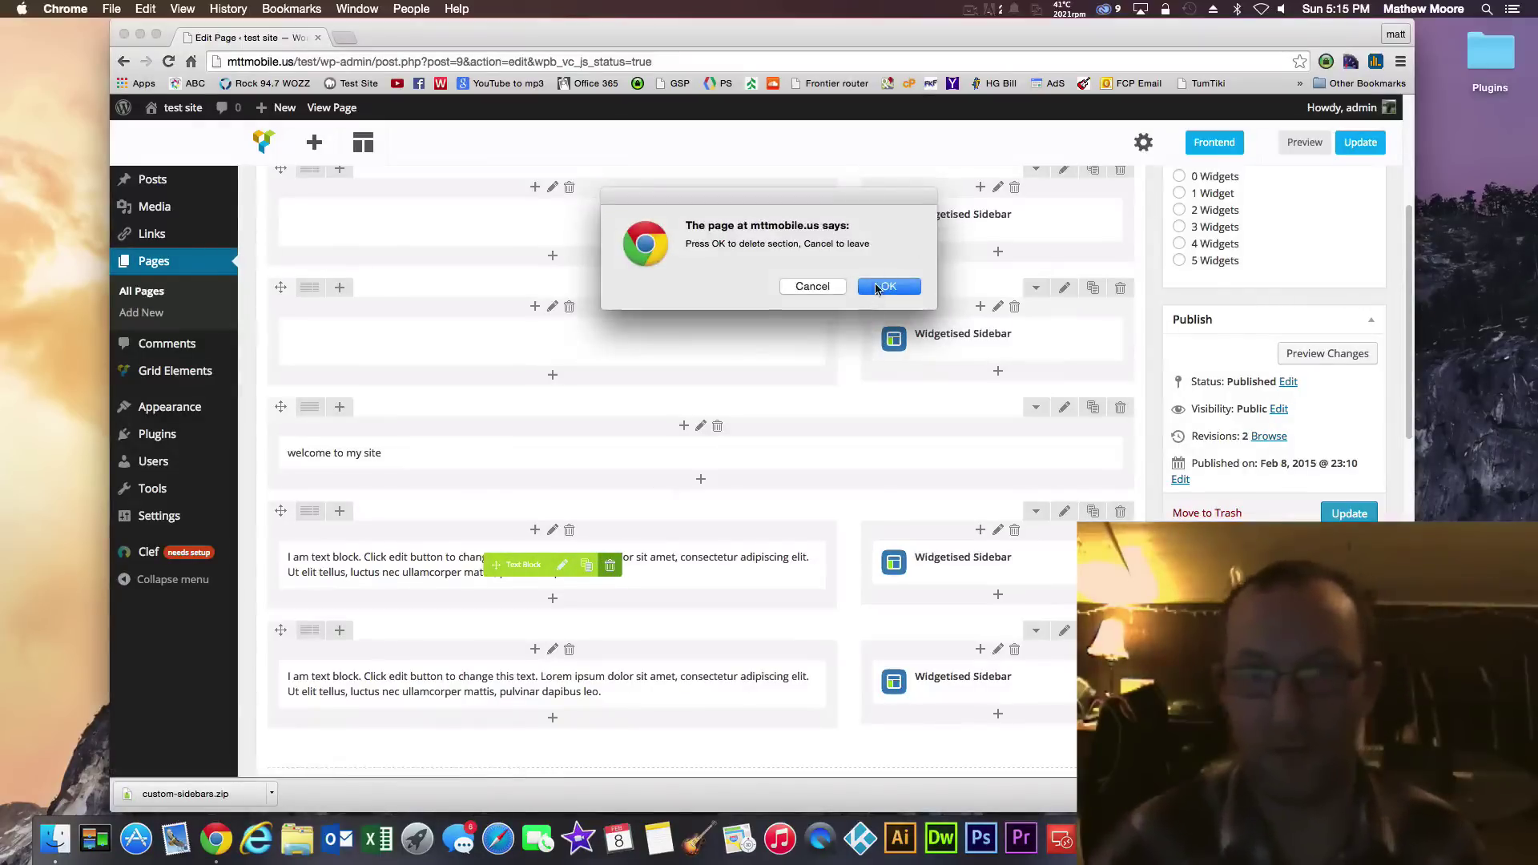
{"action": "key", "text": "Return"}
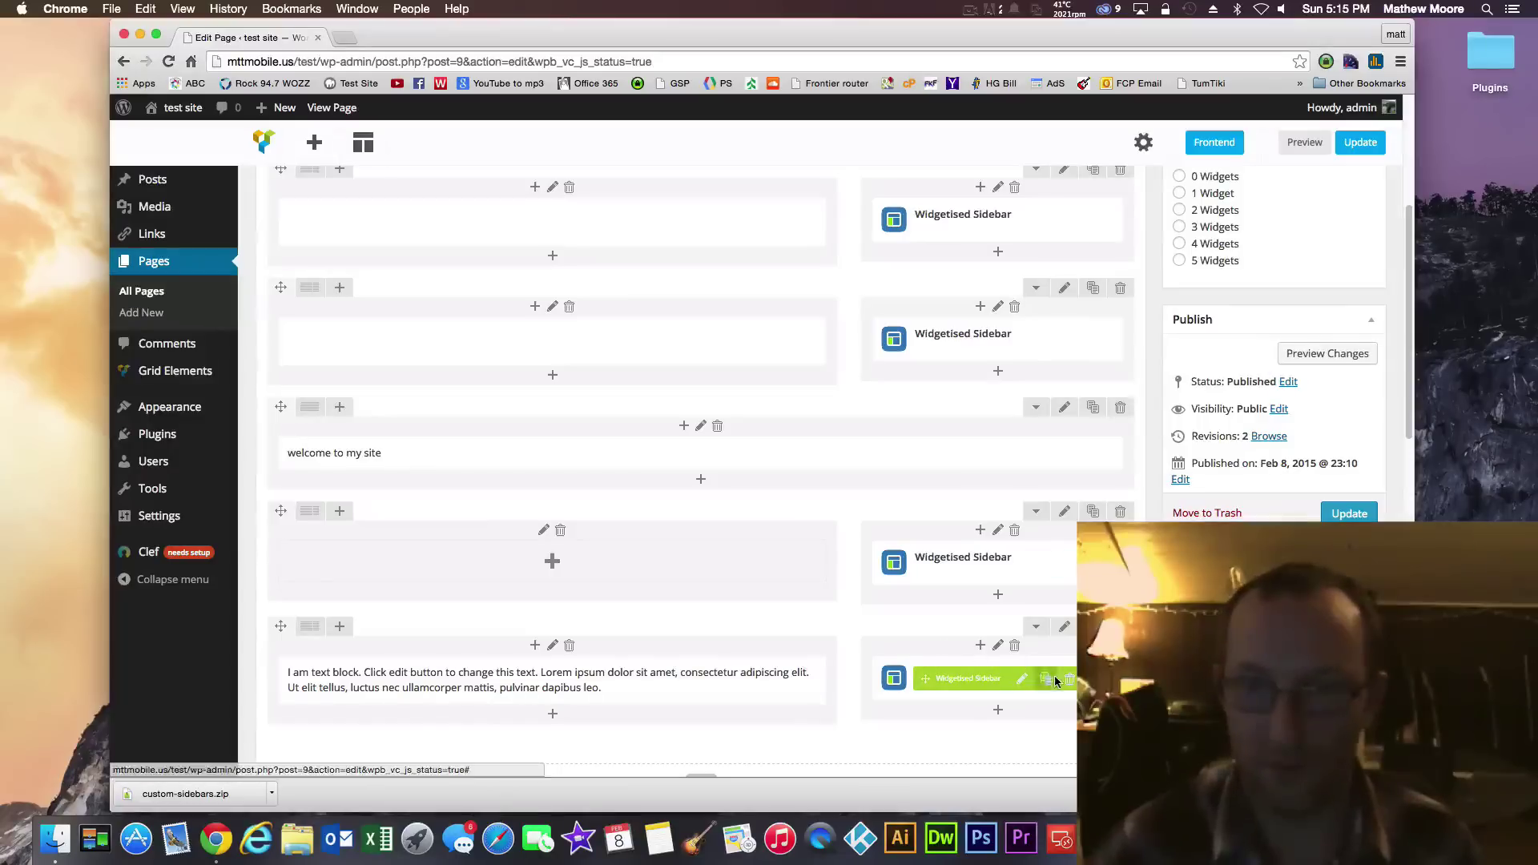
{"action": "left_click", "coordinate": [1070, 678]}
{"action": "left_click", "coordinate": [901, 292]}
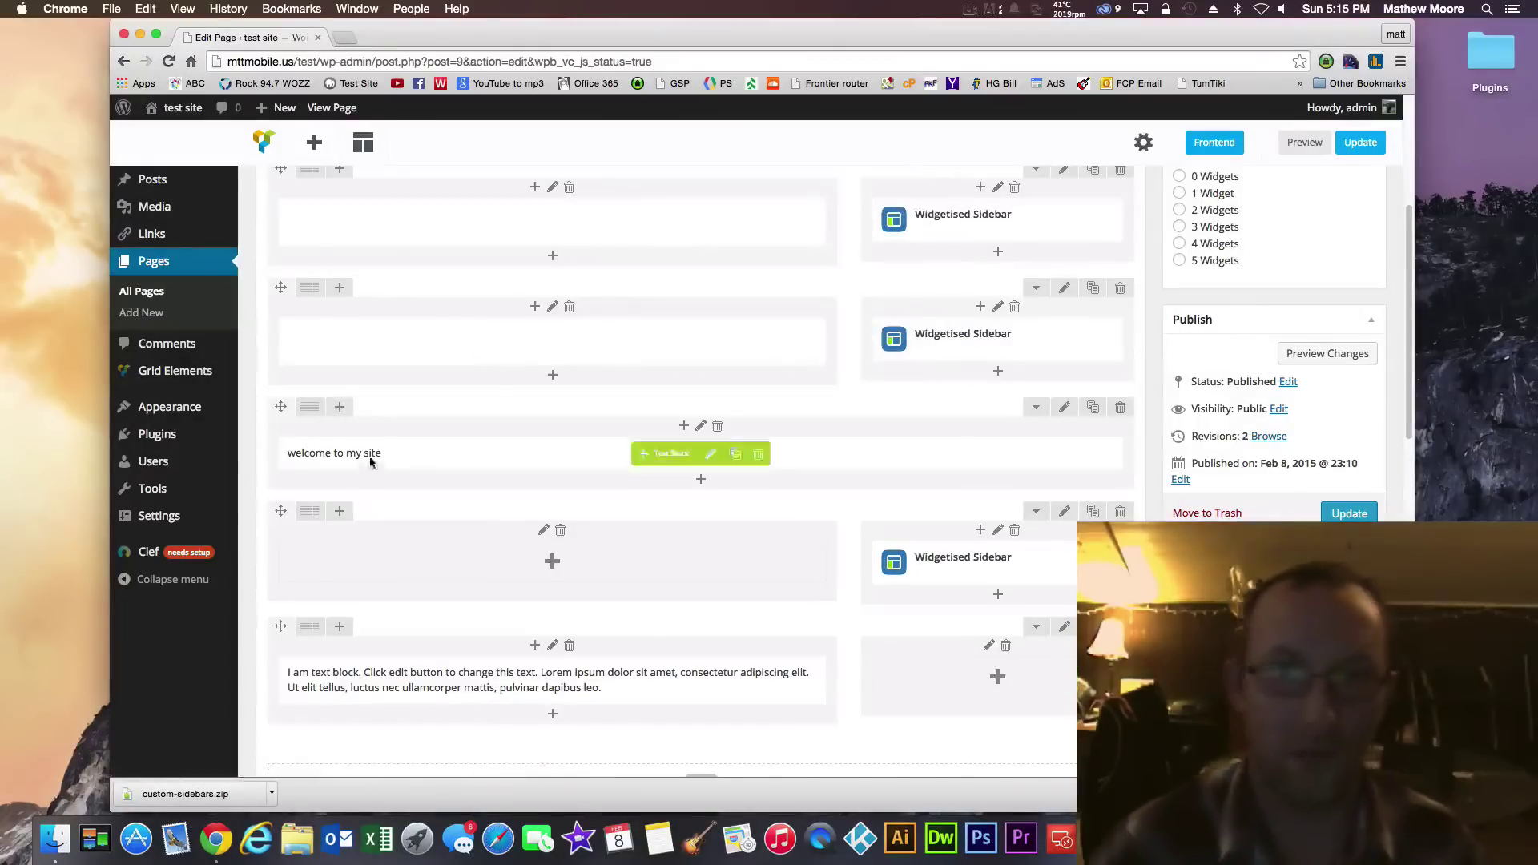
{"action": "mouse_move", "coordinate": [310, 511]}
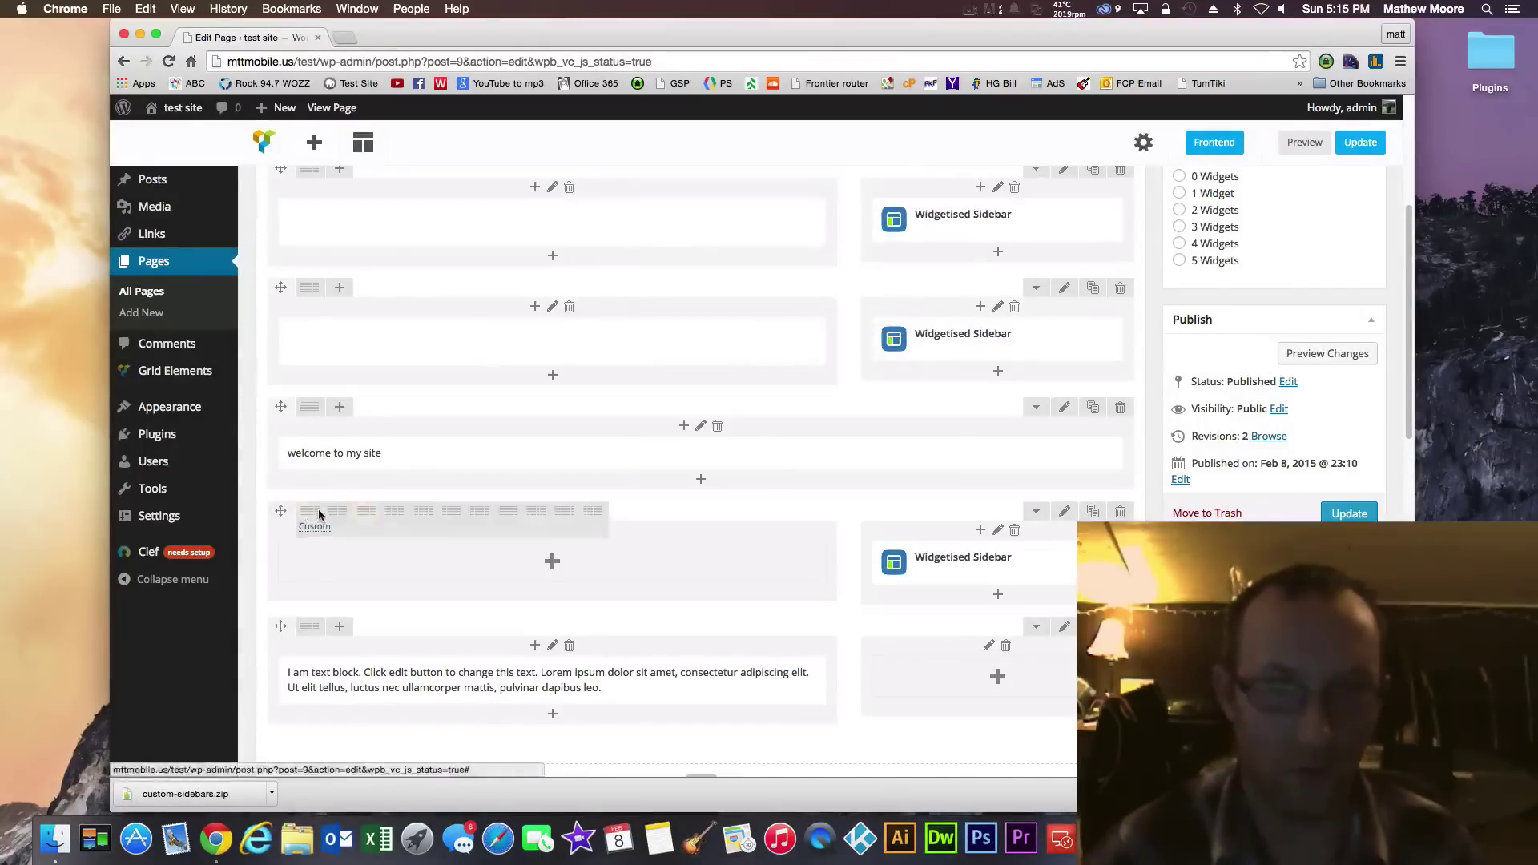
{"action": "left_click", "coordinate": [1119, 511]}
{"action": "left_click", "coordinate": [892, 285]}
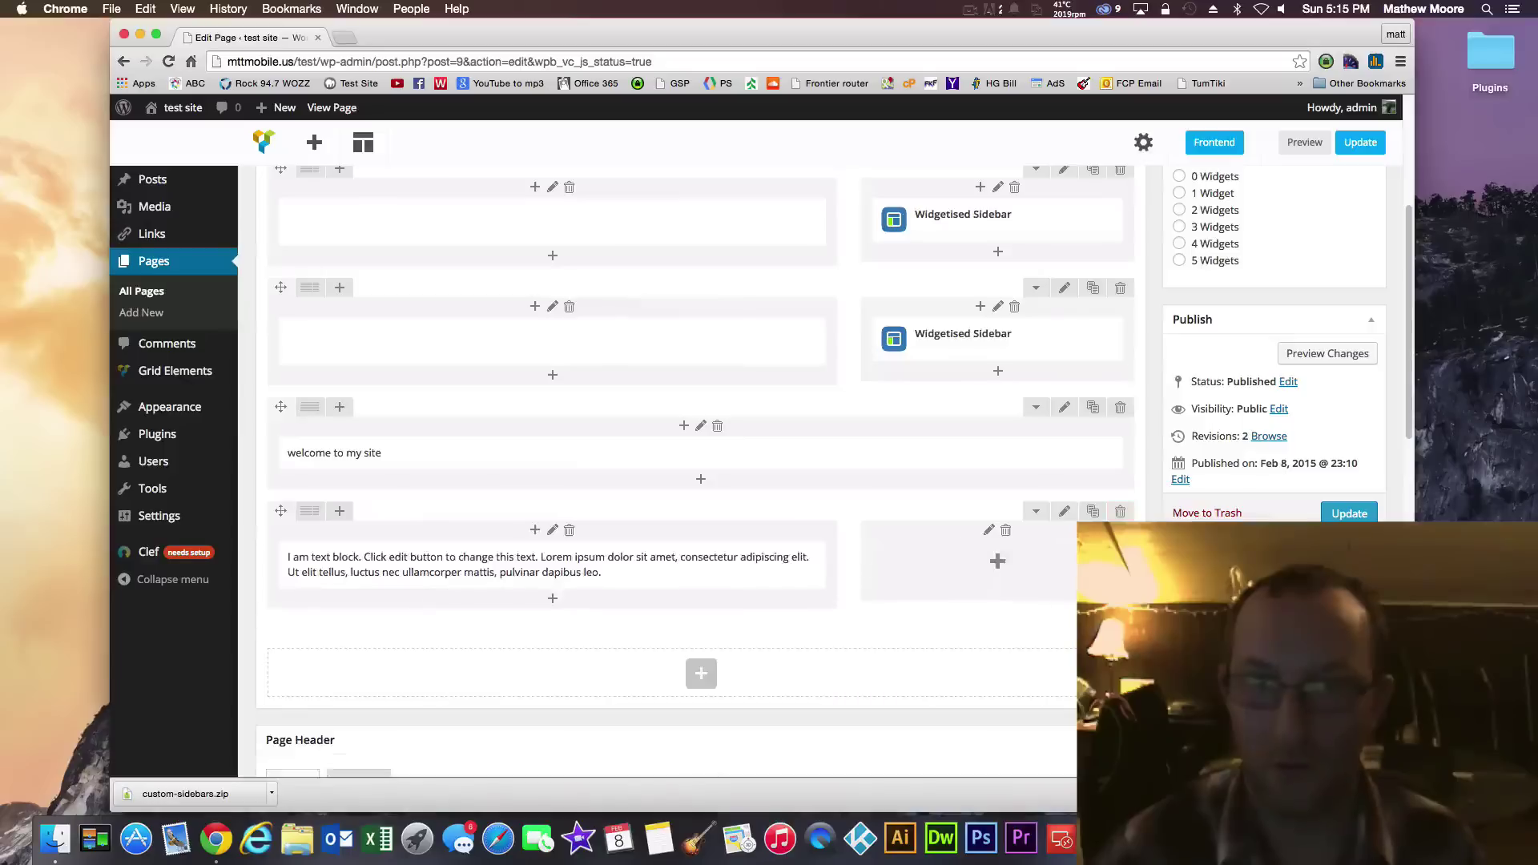
{"action": "left_click", "coordinate": [1119, 511]}
{"action": "left_click", "coordinate": [890, 285]}
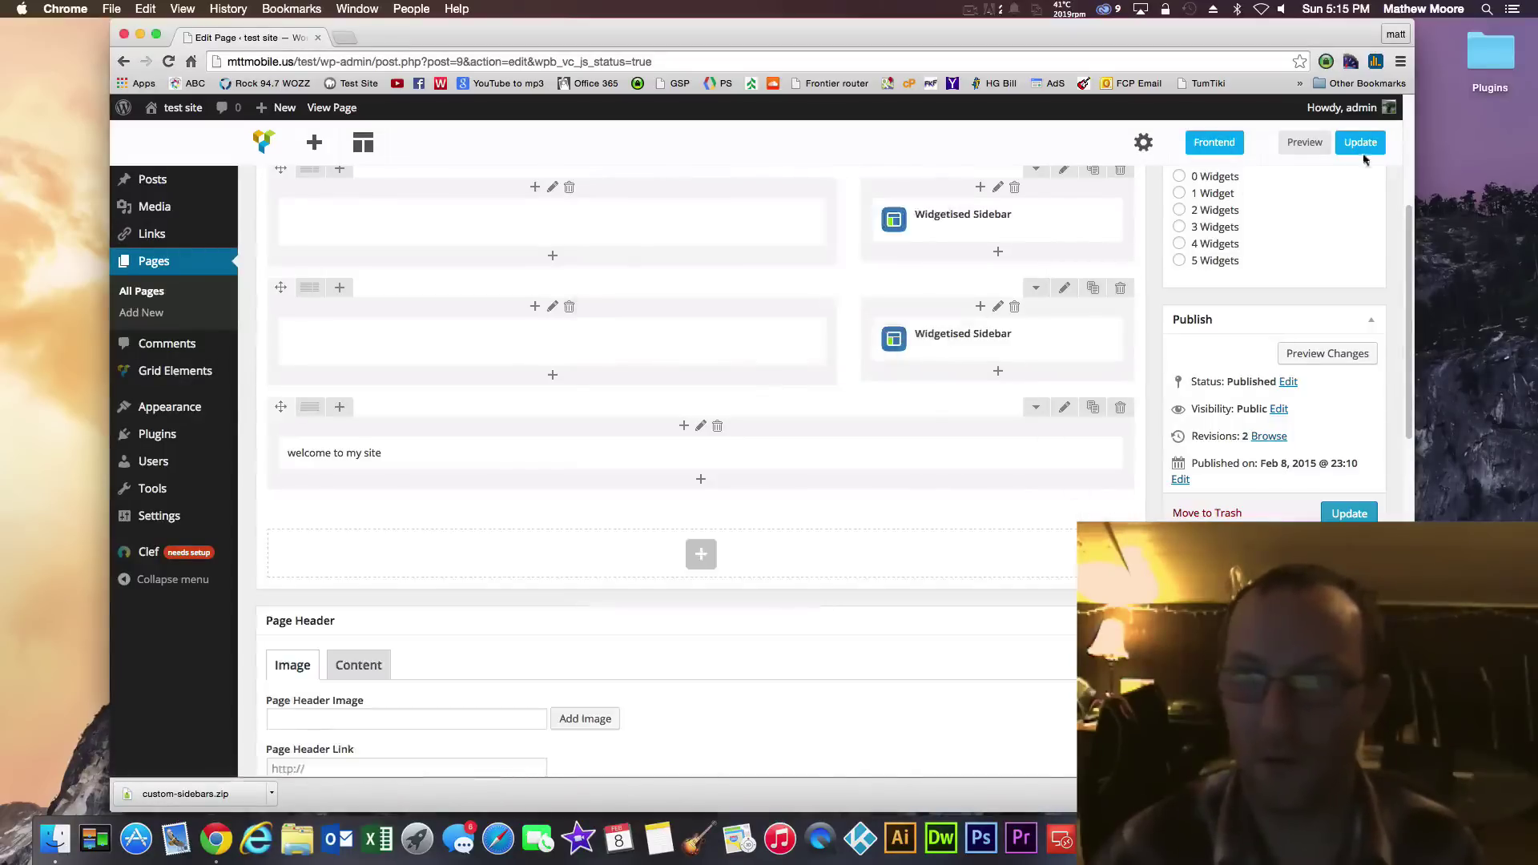
Review the trimmed Home page in a preview tab, close it, and save the page update
{"action": "left_click", "coordinate": [1300, 145]}
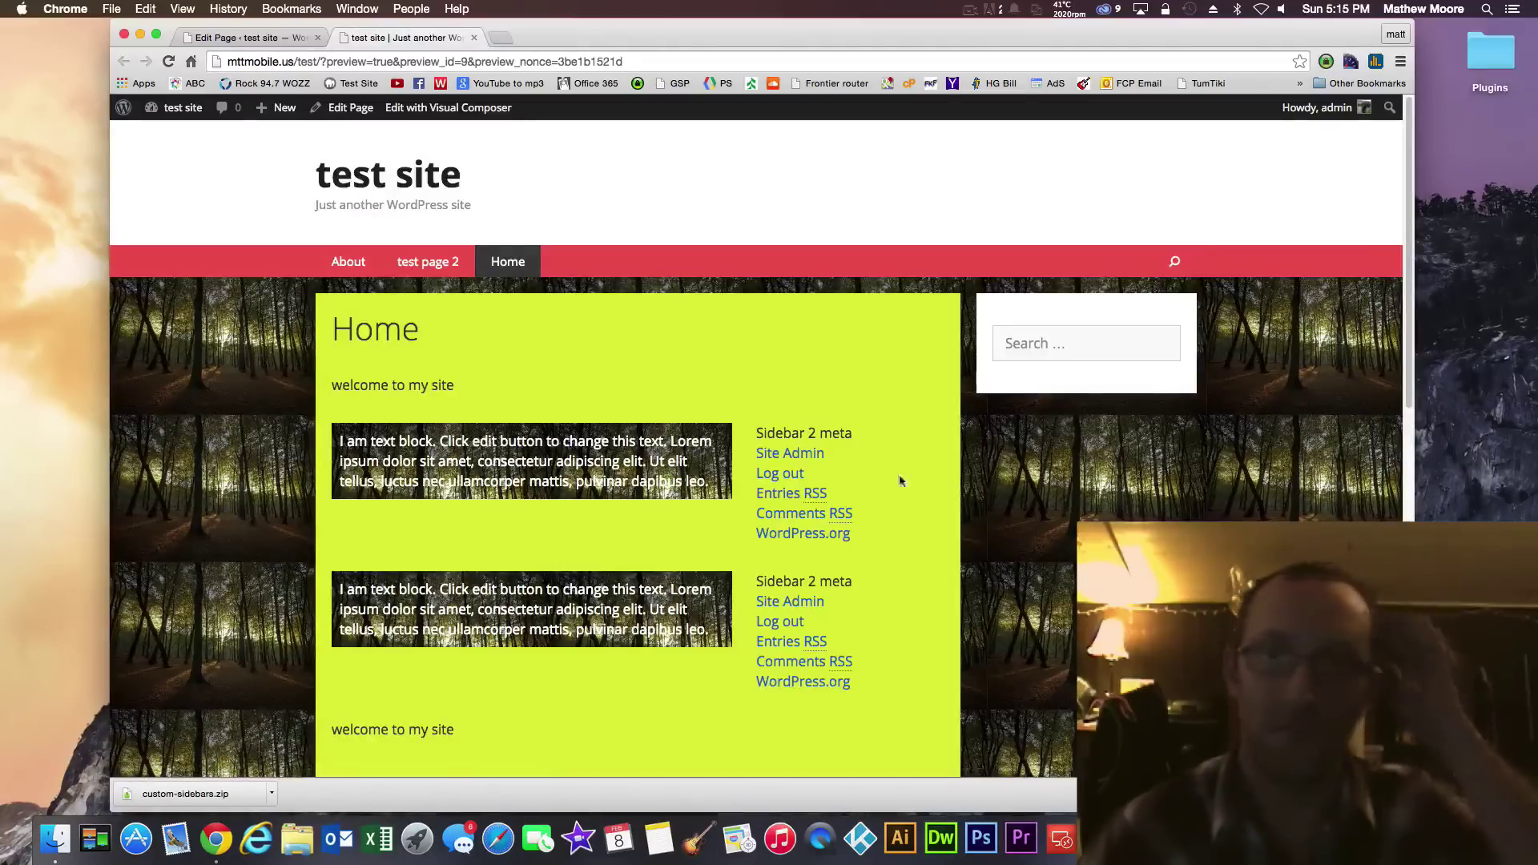
{"action": "scroll", "coordinate": [801, 360], "scroll_direction": "down", "scroll_amount": 15}
{"action": "scroll", "coordinate": [561, 161], "scroll_direction": "up", "scroll_amount": 15}
{"action": "left_click", "coordinate": [474, 39]}
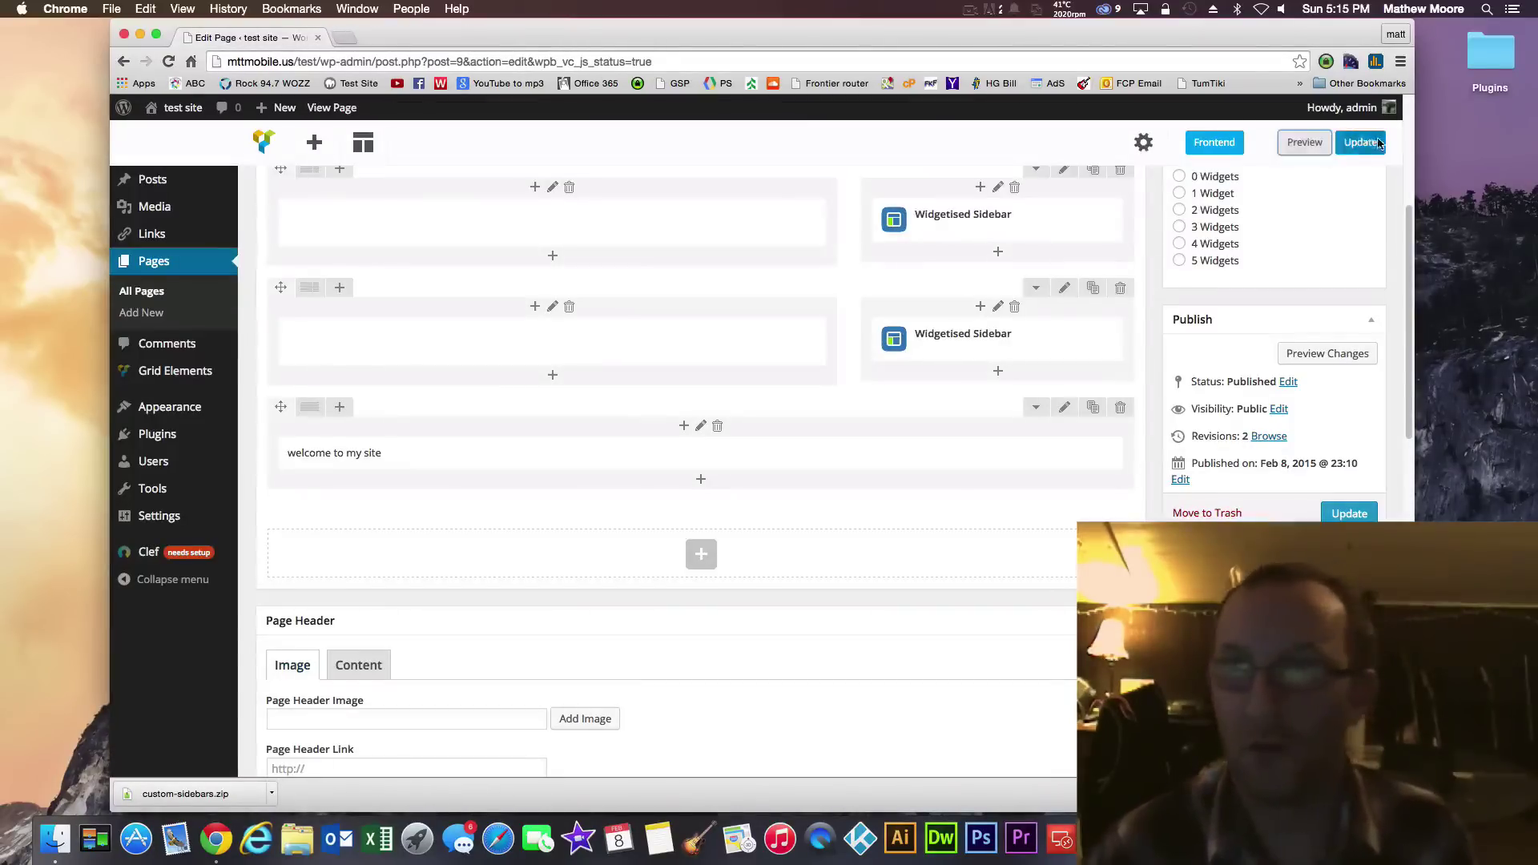
{"action": "left_click", "coordinate": [1361, 142]}
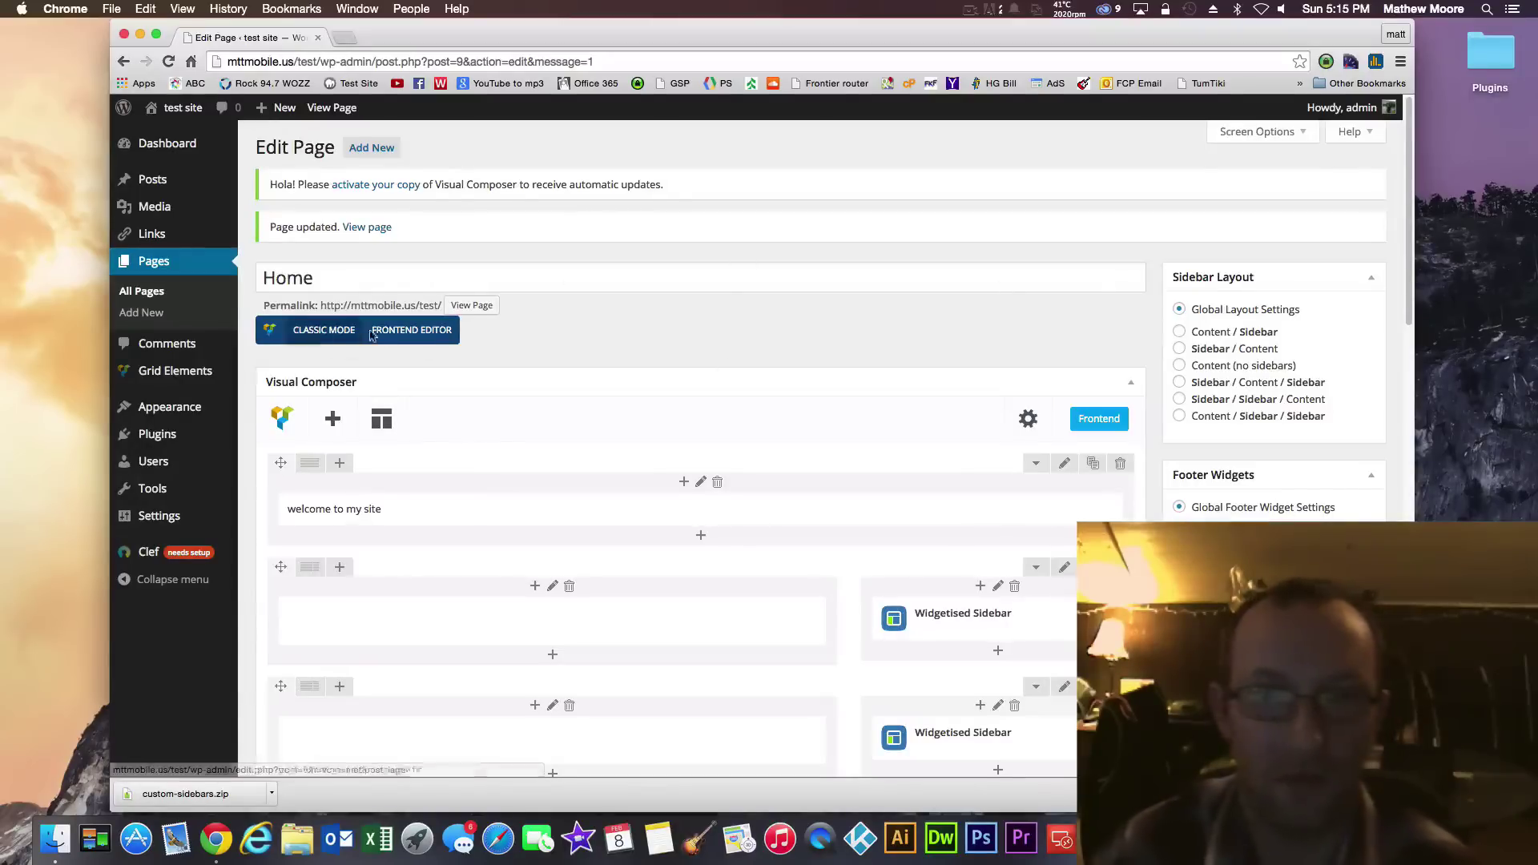
Reopen the Home page in the front-end editor showing both woods-backed text blocks beside Sidebar 2 meta
{"action": "left_click", "coordinate": [410, 335]}
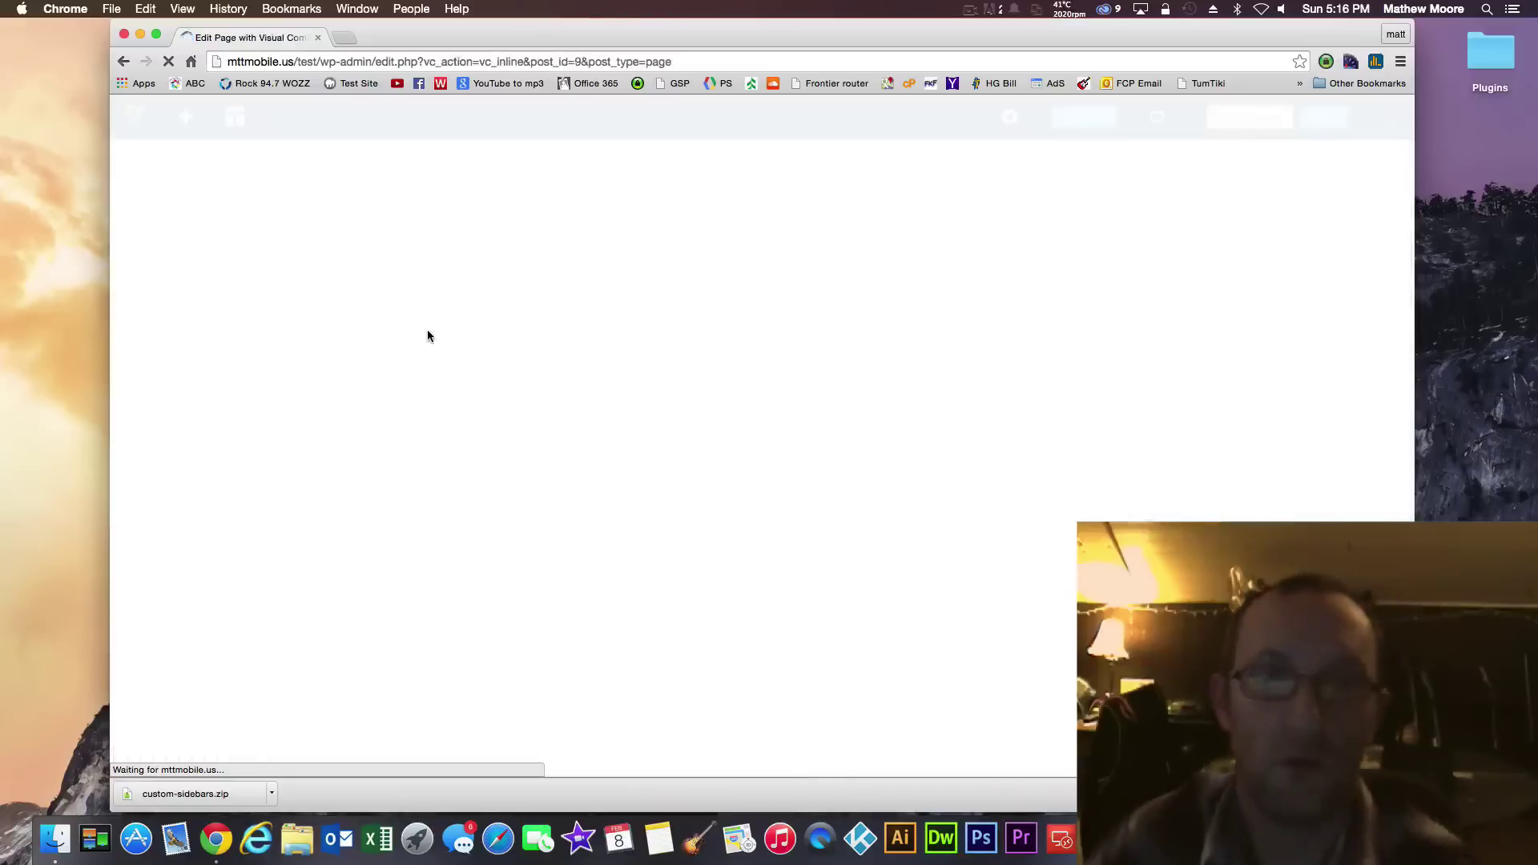
{"action": "scroll", "coordinate": [875, 410], "scroll_direction": "down", "scroll_amount": 2}
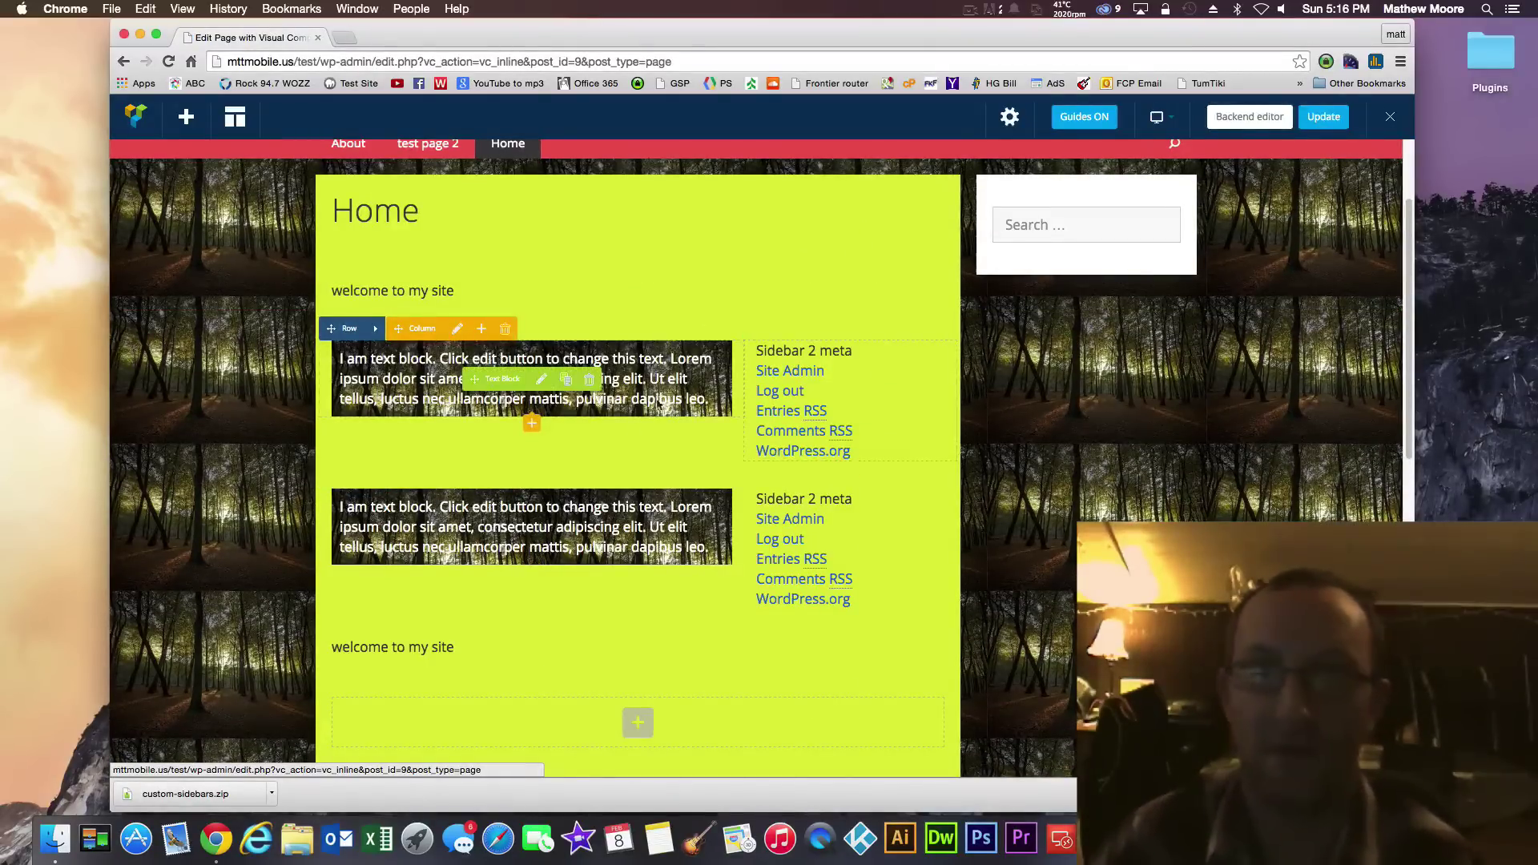
{"action": "scroll", "coordinate": [656, 404], "scroll_direction": "up", "scroll_amount": 2}
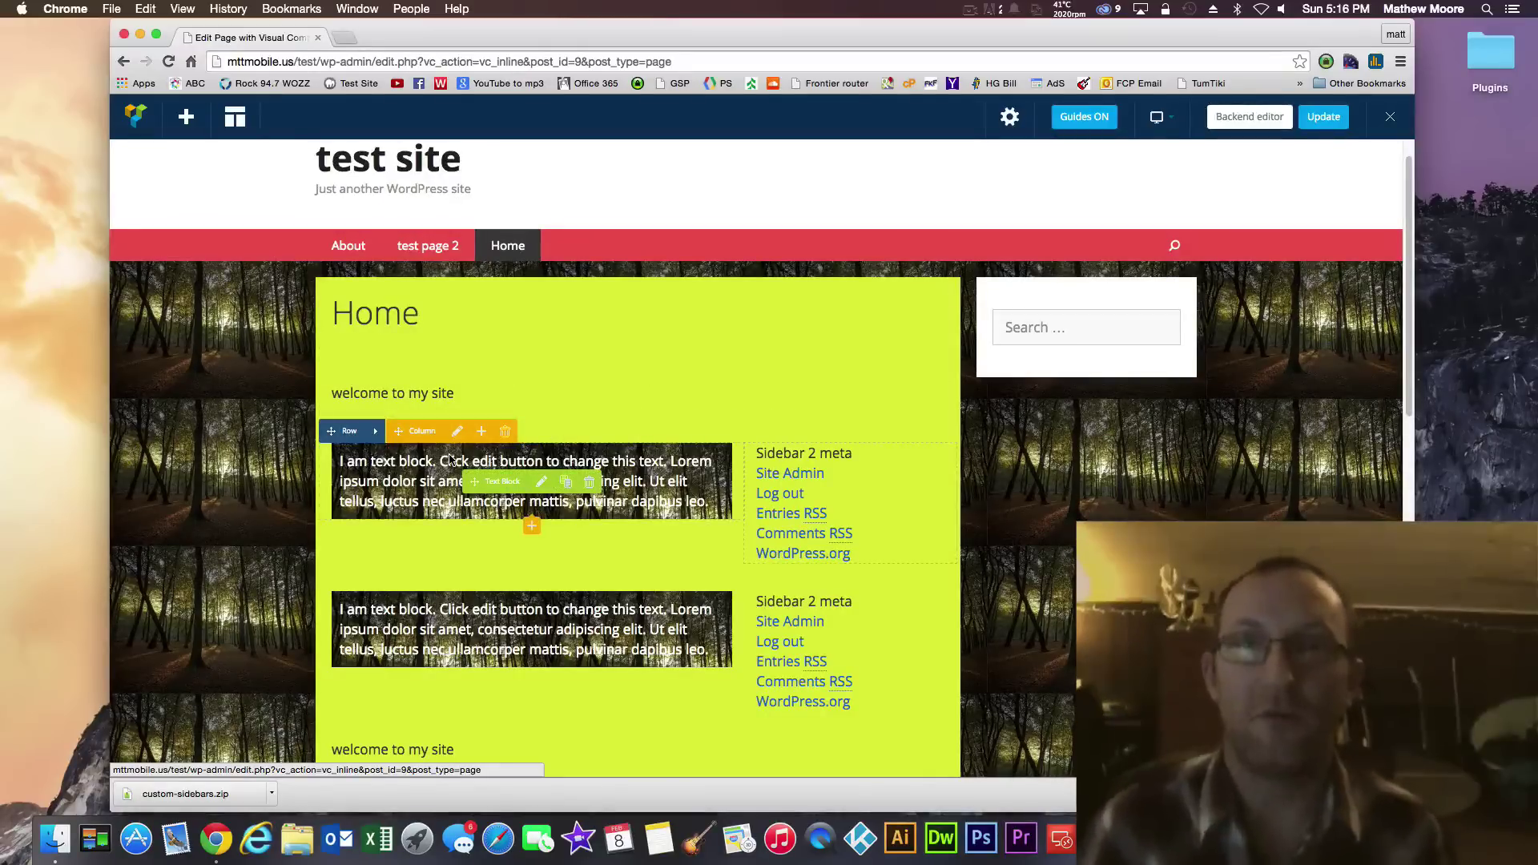